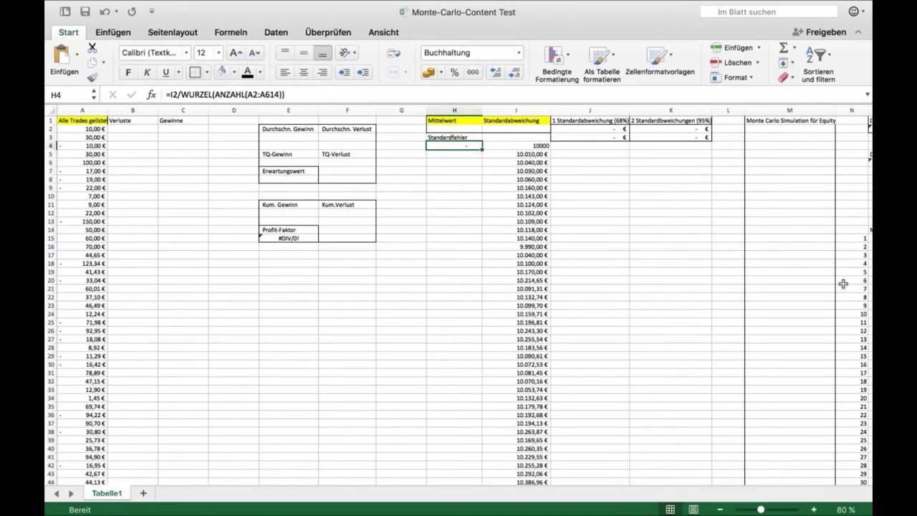
pyautogui.click(271, 223)
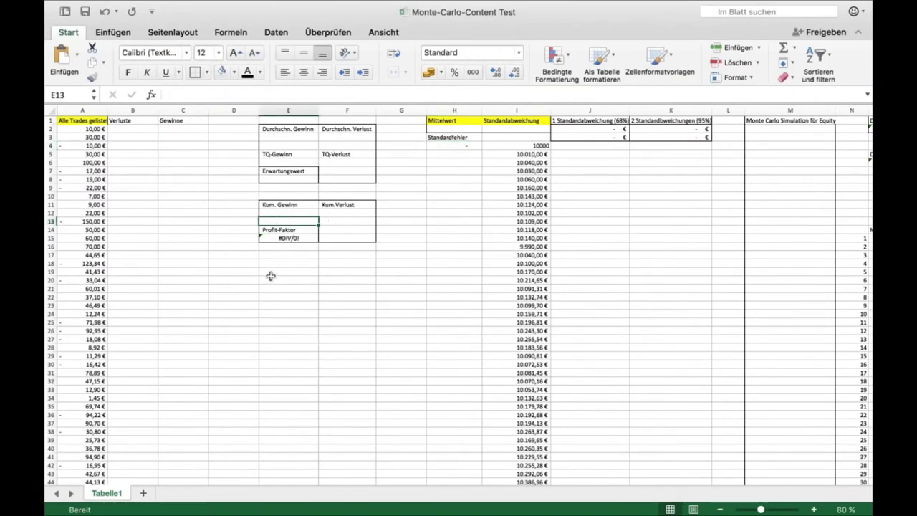
pyautogui.click(138, 265)
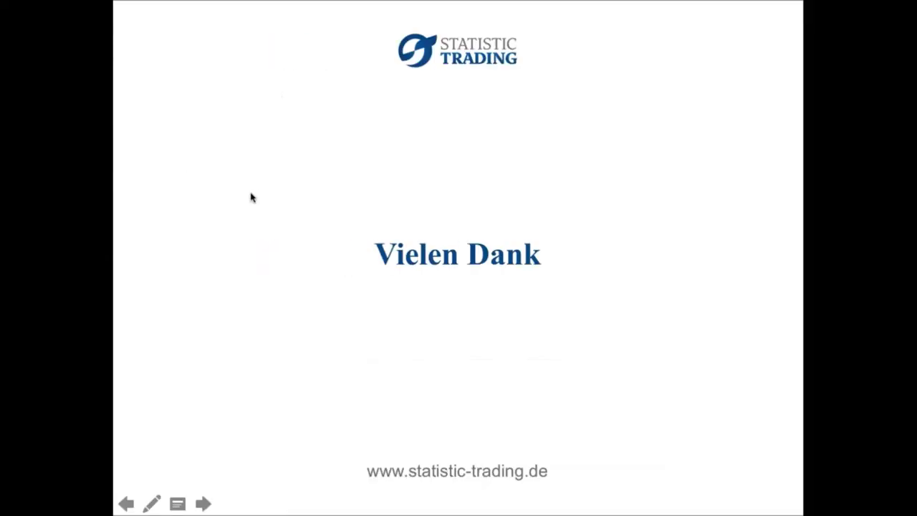
pyautogui.press('Escape')
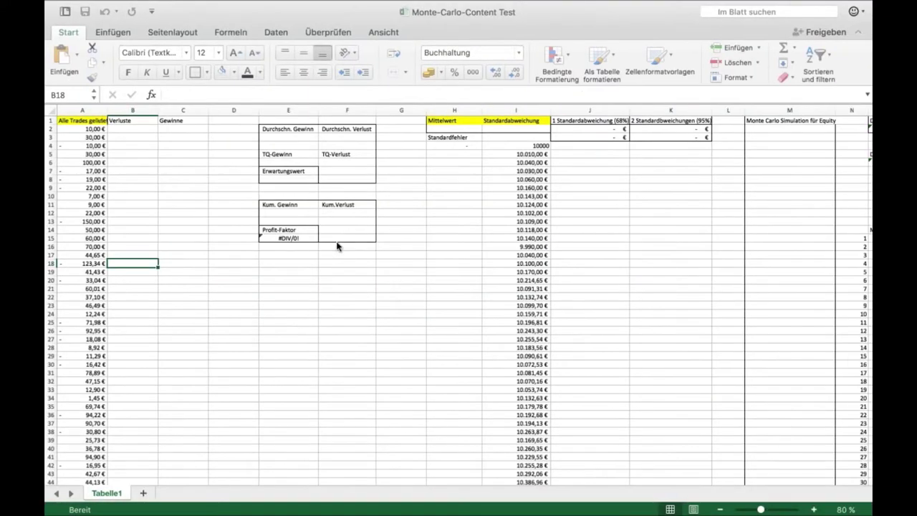
pyautogui.click(360, 298)
pyautogui.click(337, 290)
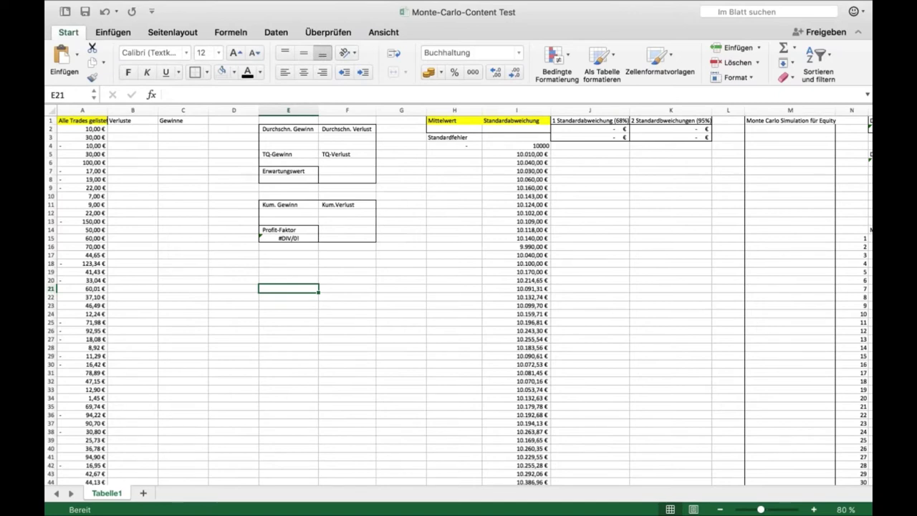
pyautogui.scroll(-3, 466, 279)
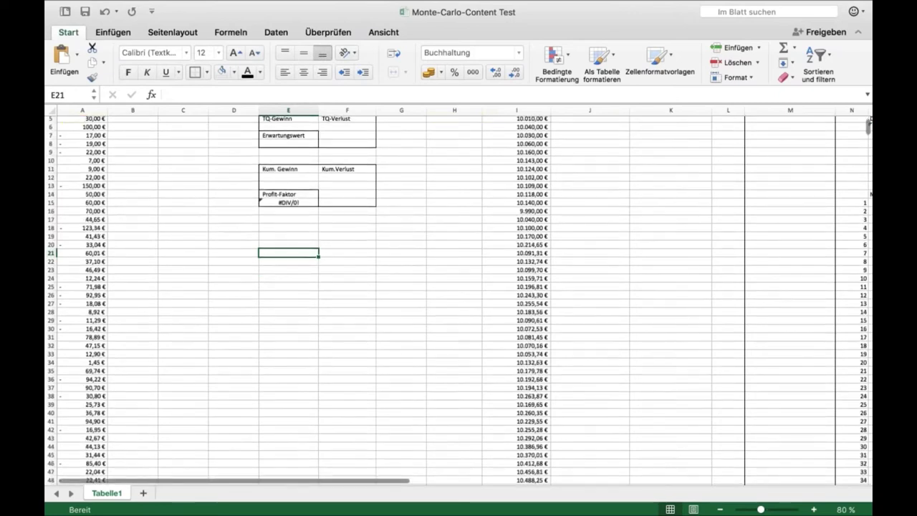
pyautogui.scroll(2, 322, 270)
pyautogui.scroll(2, 366, 321)
pyautogui.scroll(-3, 366, 320)
pyautogui.scroll(3, 221, 233)
# Step: Widen column A so its header "Alle Trades gelistet" fits completely
pyautogui.click(94, 137)
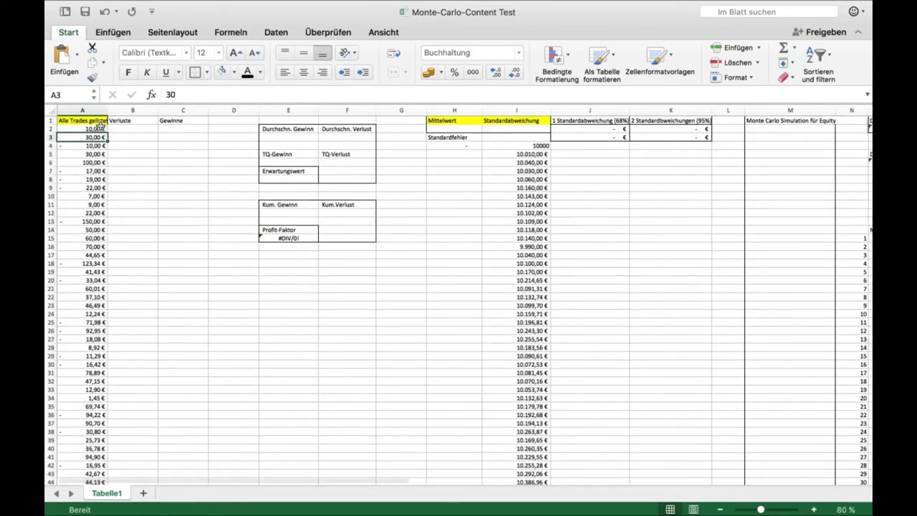
pyautogui.moveTo(108, 110); pyautogui.dragTo(113, 109)
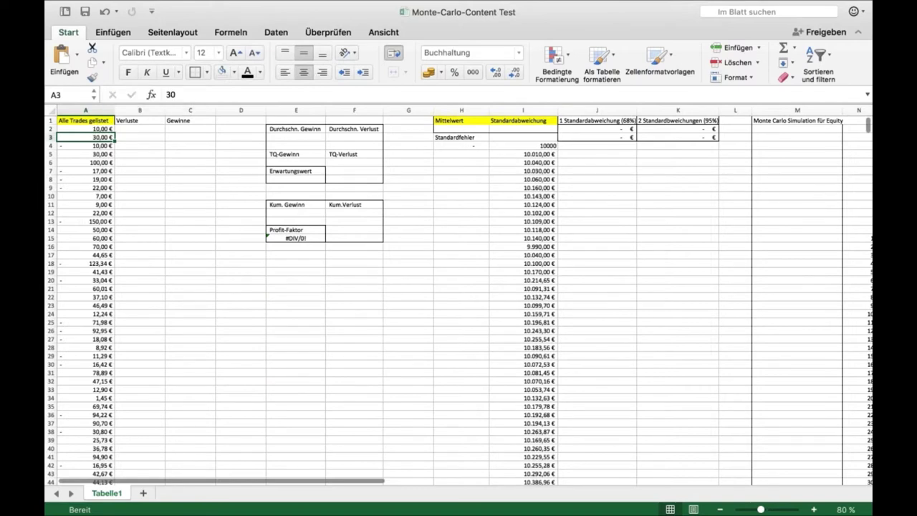
pyautogui.click(140, 146)
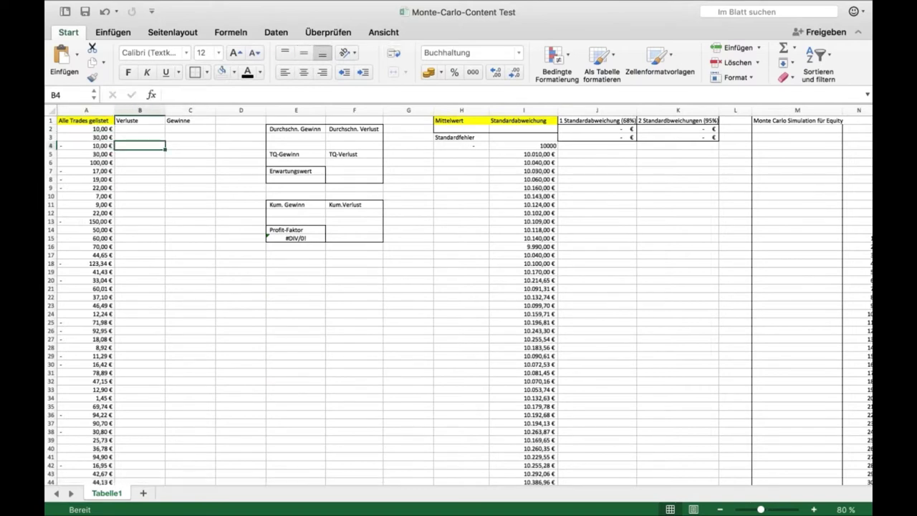
pyautogui.click(190, 188)
pyautogui.click(221, 177)
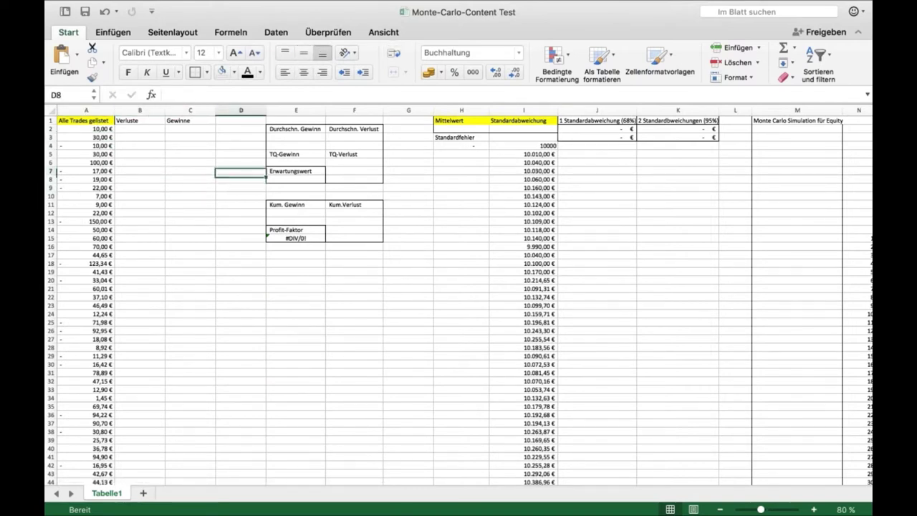
pyautogui.click(198, 170)
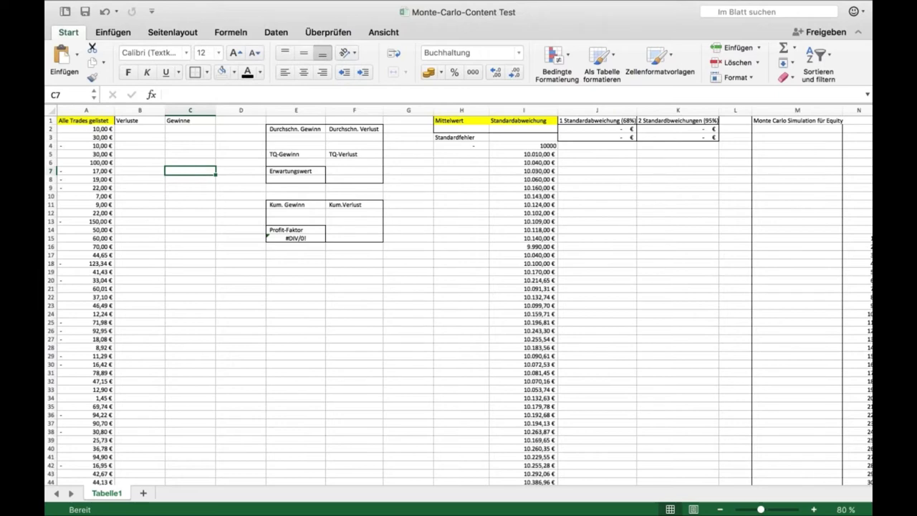
# Step: Look through the full list of trades in column A, from the first entry in A2 down to the end of the data
pyautogui.click(103, 130)
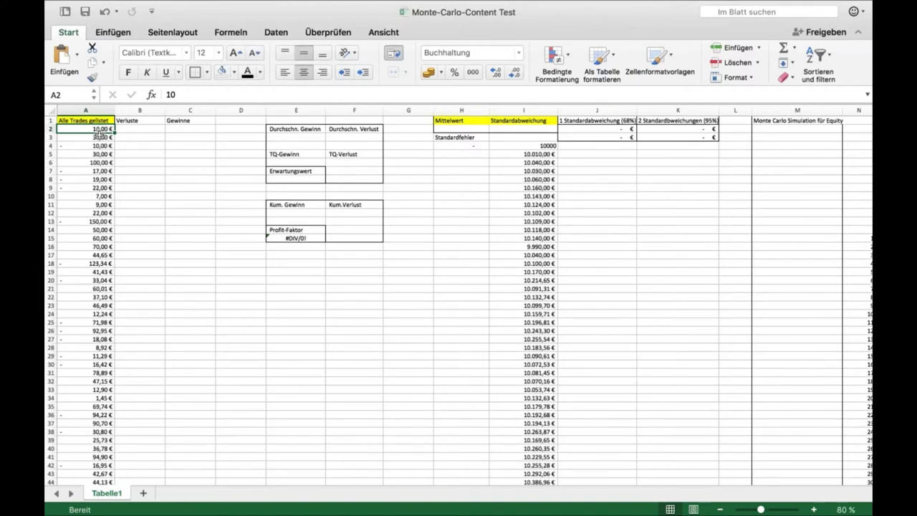
pyautogui.click(130, 151)
pyautogui.press('super+z')
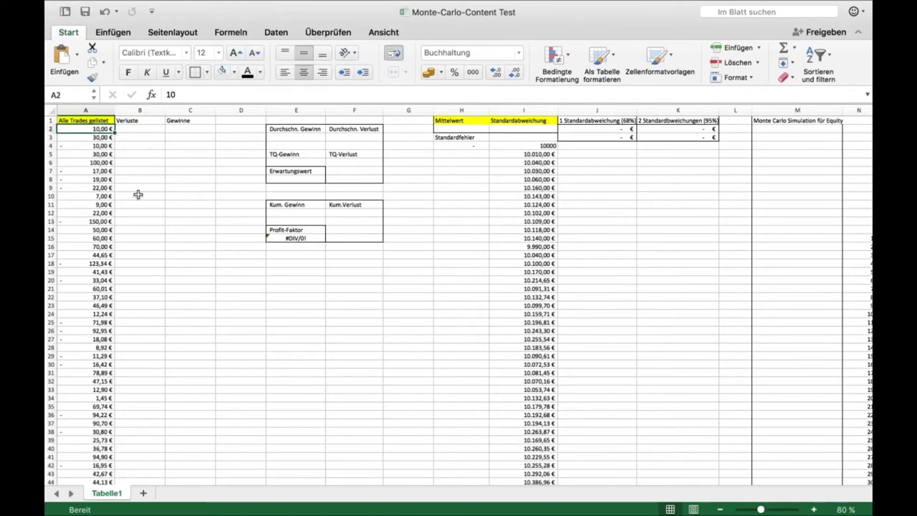
pyautogui.scroll(-20, 137, 194)
pyautogui.scroll(20, 137, 194)
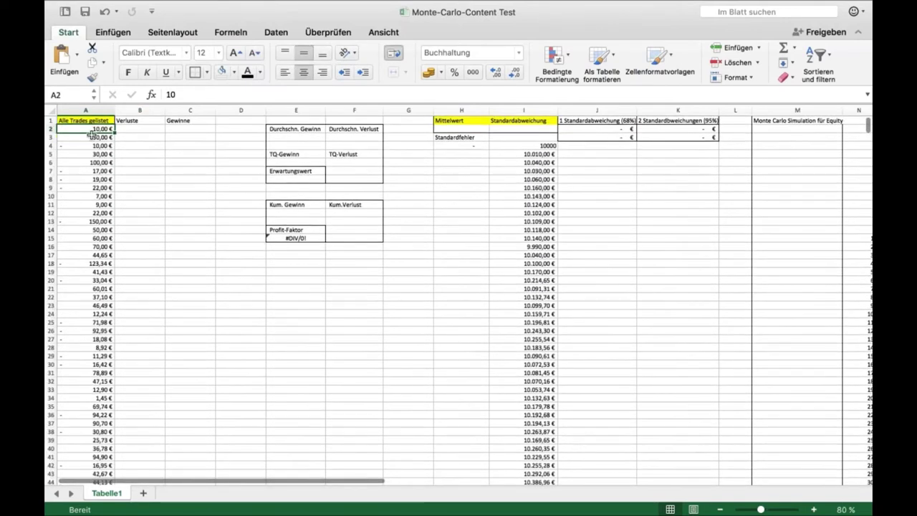
pyautogui.scroll(-20, 92, 133)
pyautogui.scroll(20, 458, 301)
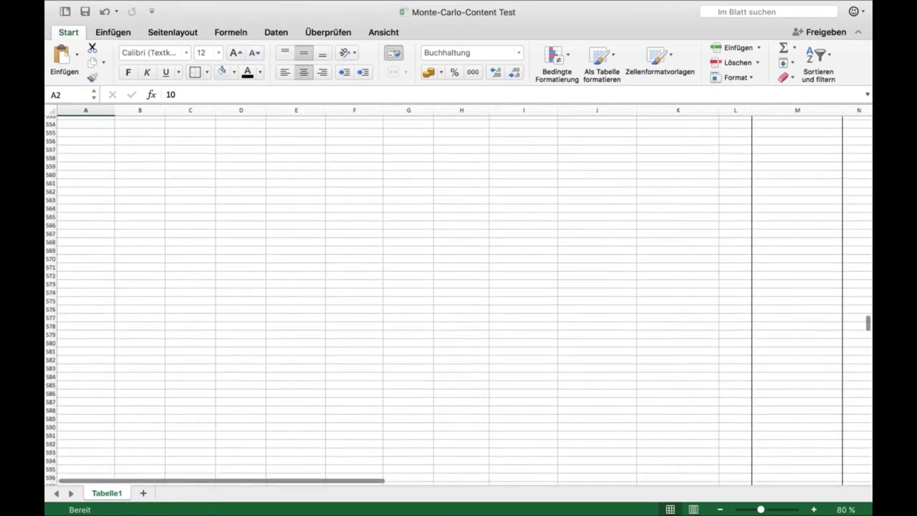
pyautogui.scroll(10, 95, 245)
pyautogui.click(95, 245)
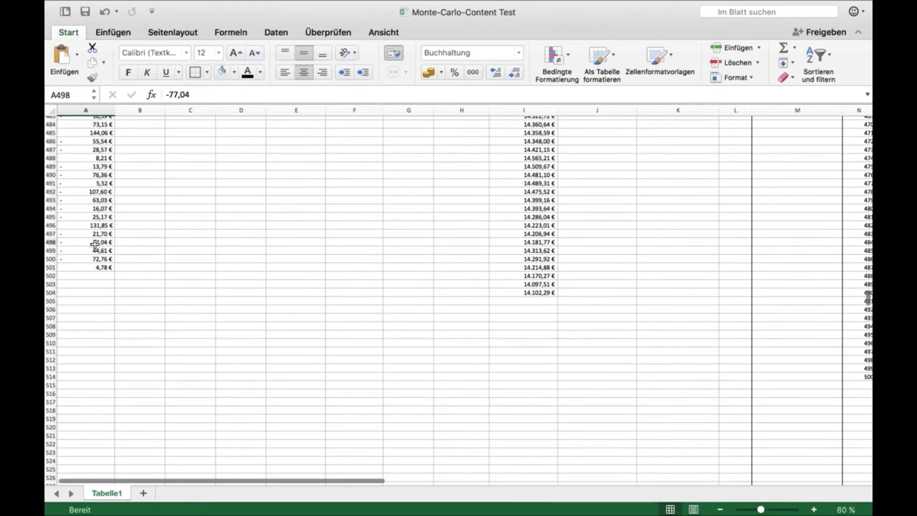
pyautogui.scroll(20, 152, 240)
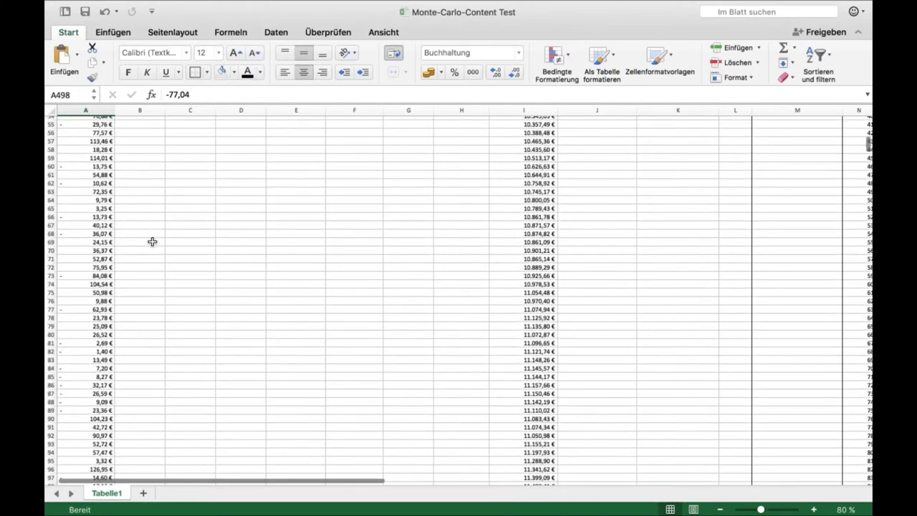
pyautogui.scroll(10, 152, 241)
pyautogui.click(204, 227)
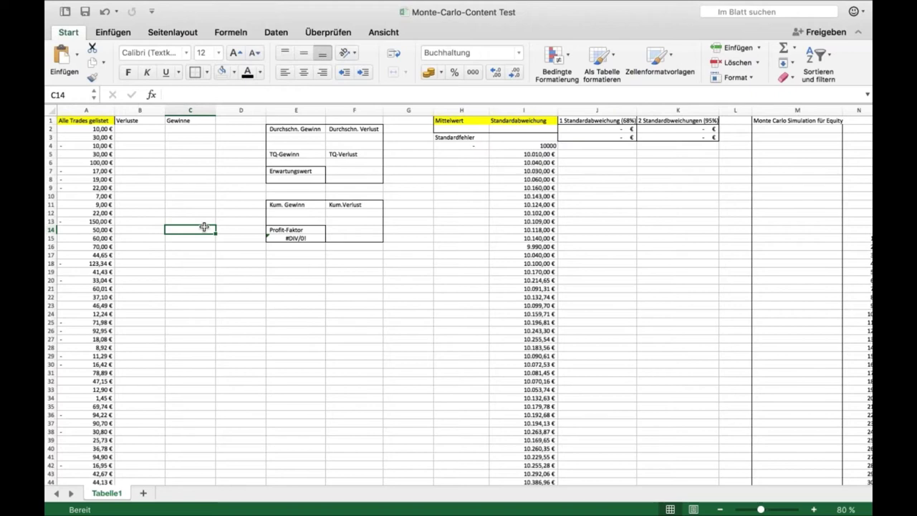
pyautogui.press('Left')
pyautogui.press('Left')
pyautogui.press('Right')
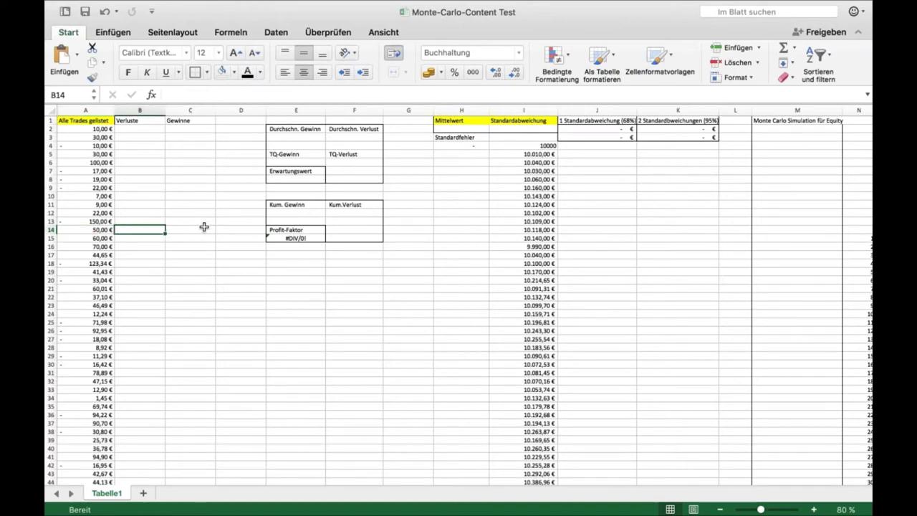
pyautogui.press('Up')
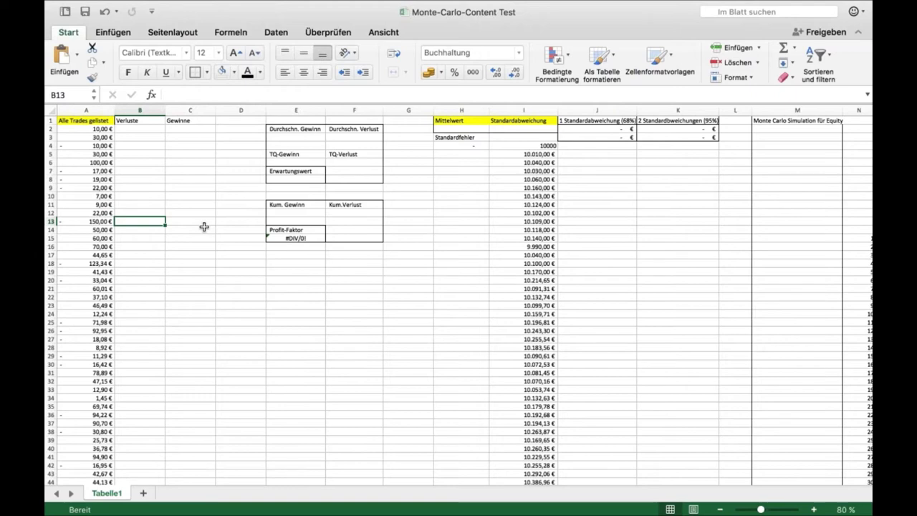
pyautogui.scroll(-2, 204, 226)
pyautogui.scroll(2, 204, 226)
# Step: Enter the formula =WENN(A2<=0;A2;"") in cell B2 under Verluste to extract losing trades
pyautogui.click(135, 137)
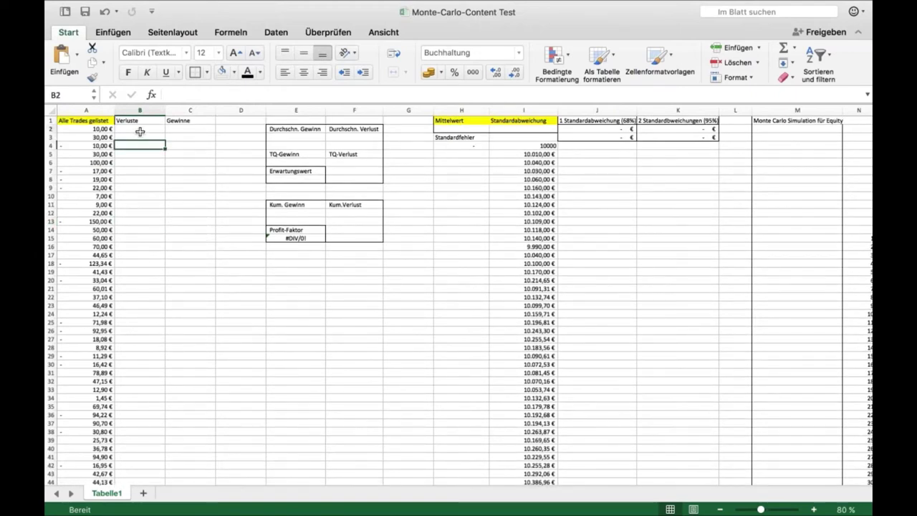
pyautogui.press('Tab')
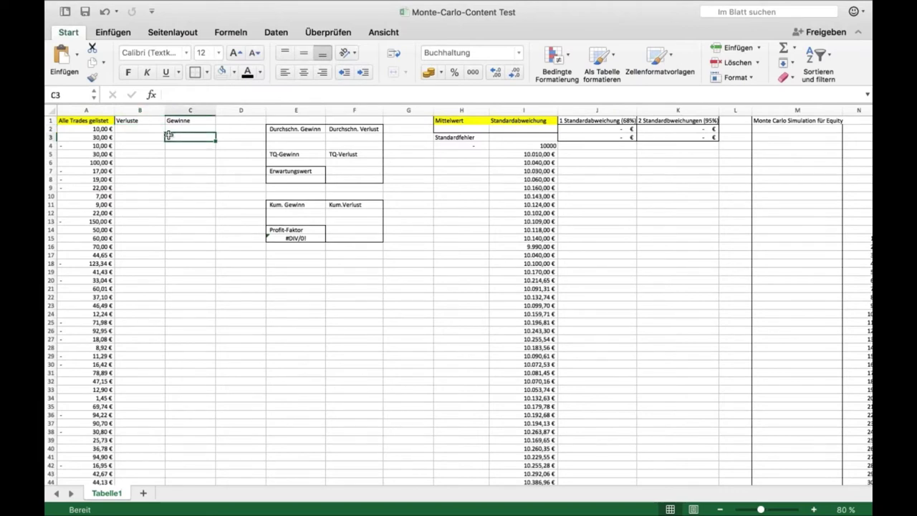
pyautogui.press('Left')
pyautogui.press('Up')
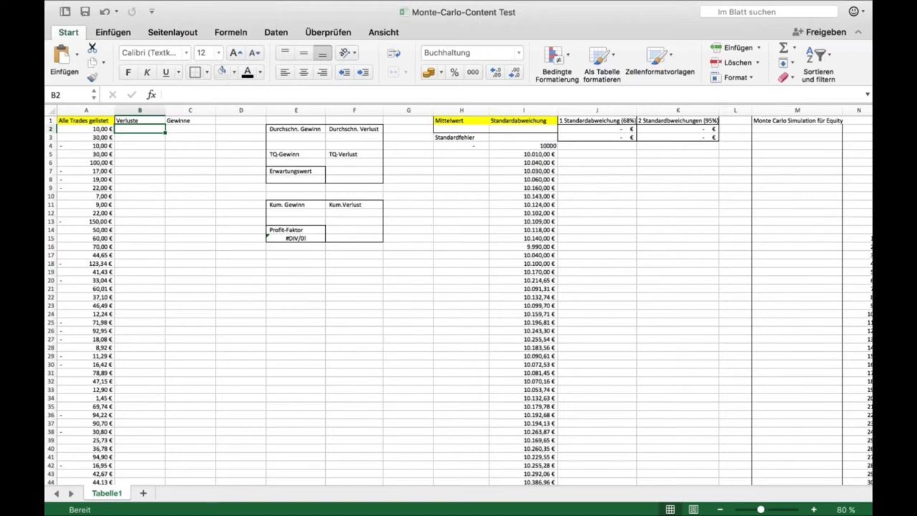
pyautogui.write('=w')
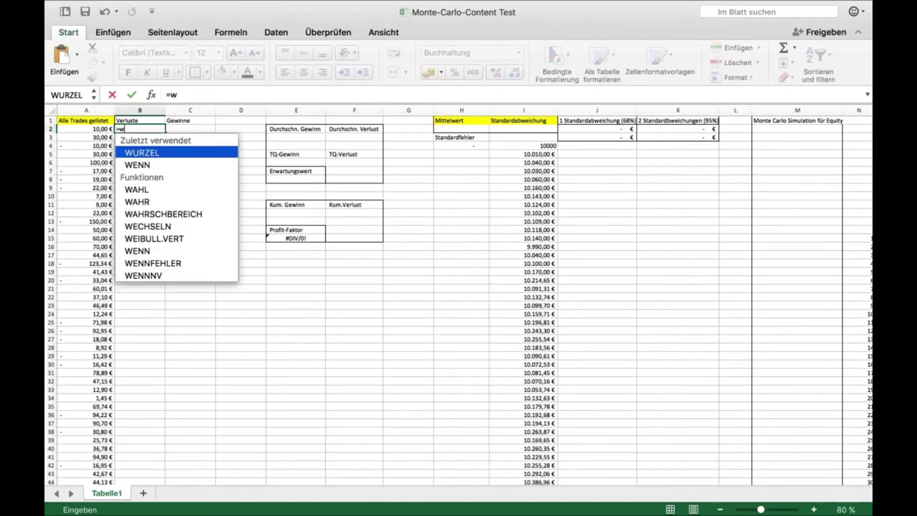
pyautogui.write('enn(')
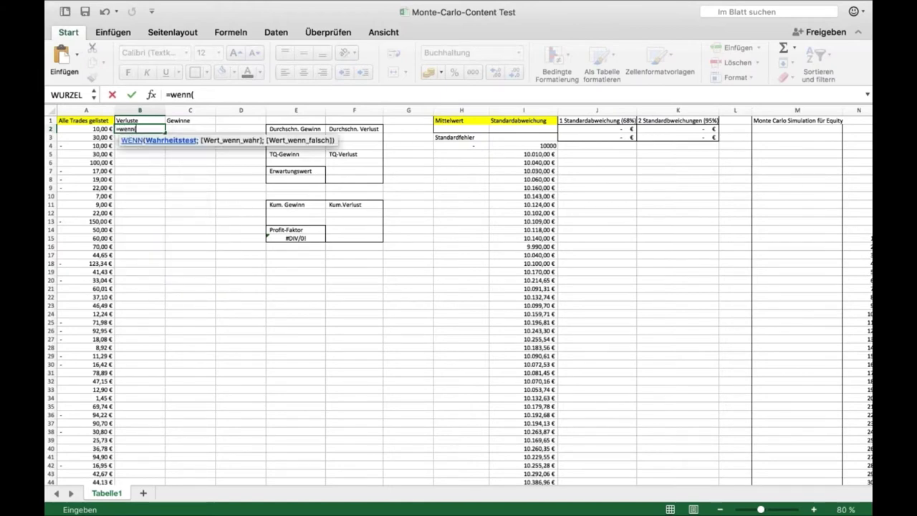
pyautogui.click(104, 129)
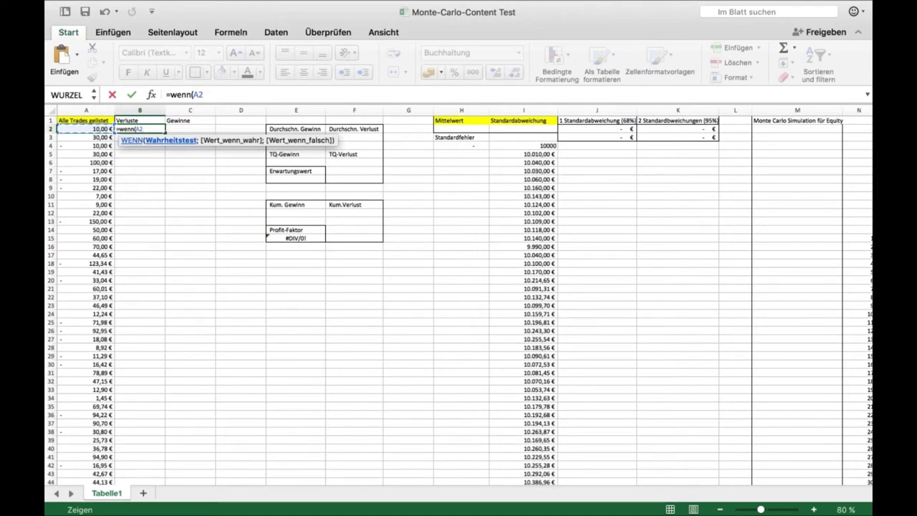
pyautogui.write('<=0')
pyautogui.write(';')
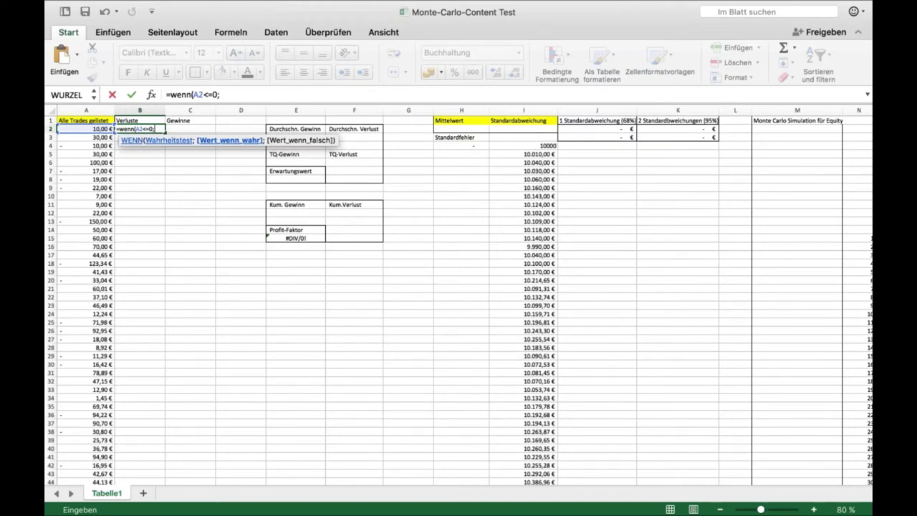
pyautogui.click(96, 128)
pyautogui.write(';""')
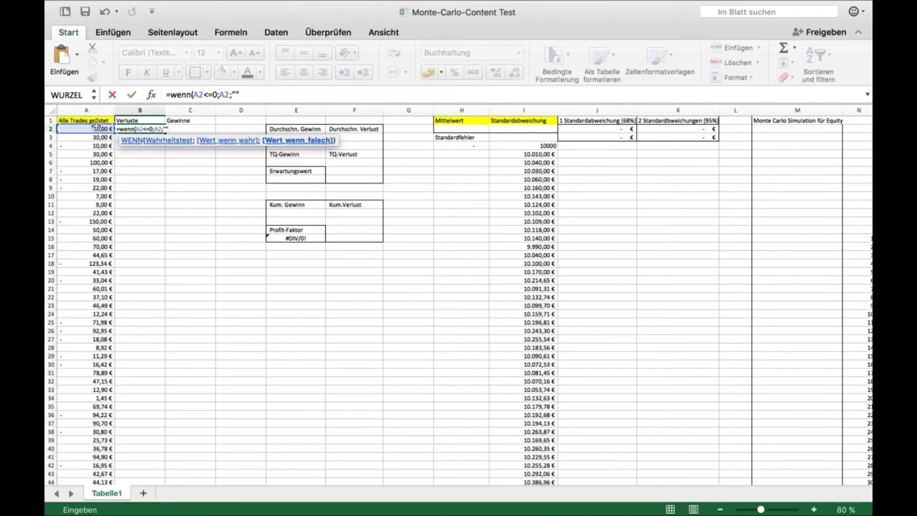
pyautogui.write(')')
pyautogui.press('Return')
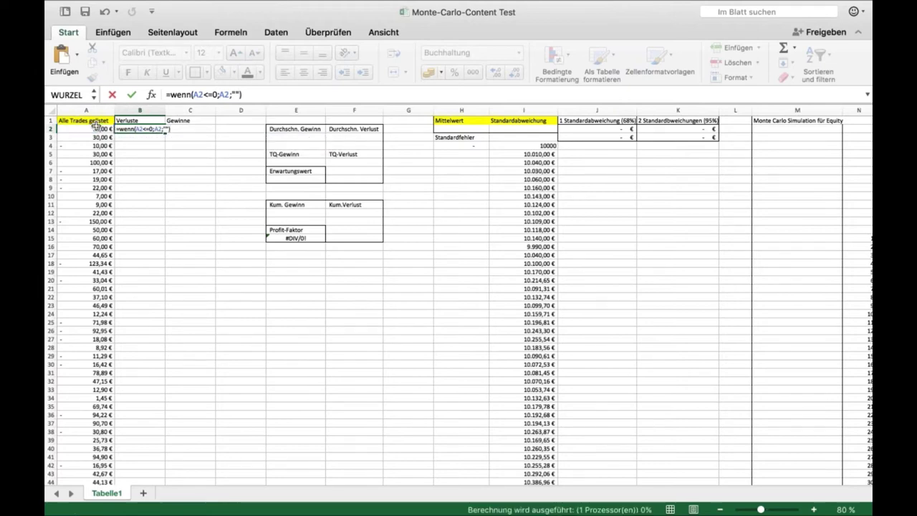
# Step: Fill the B2 loss formula down the Verluste column through row 501
pyautogui.click(126, 129)
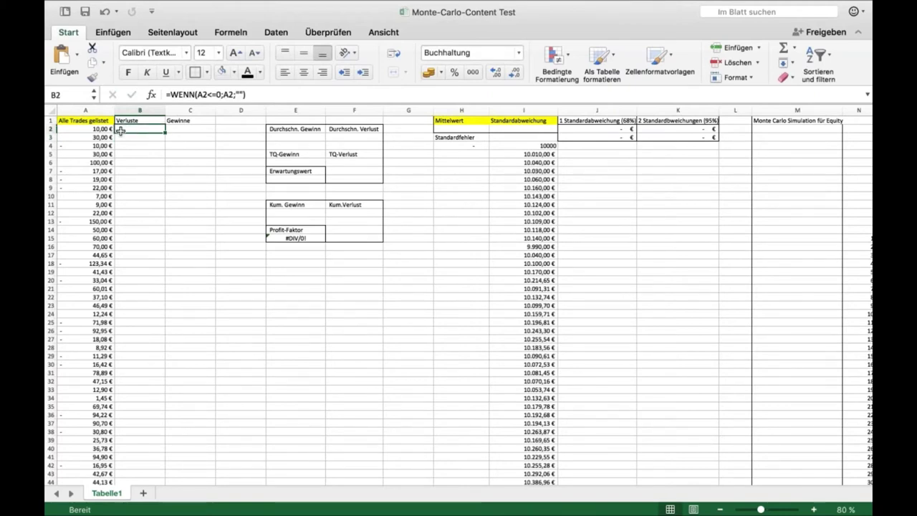
pyautogui.moveTo(165, 132); pyautogui.dragTo(166, 138)
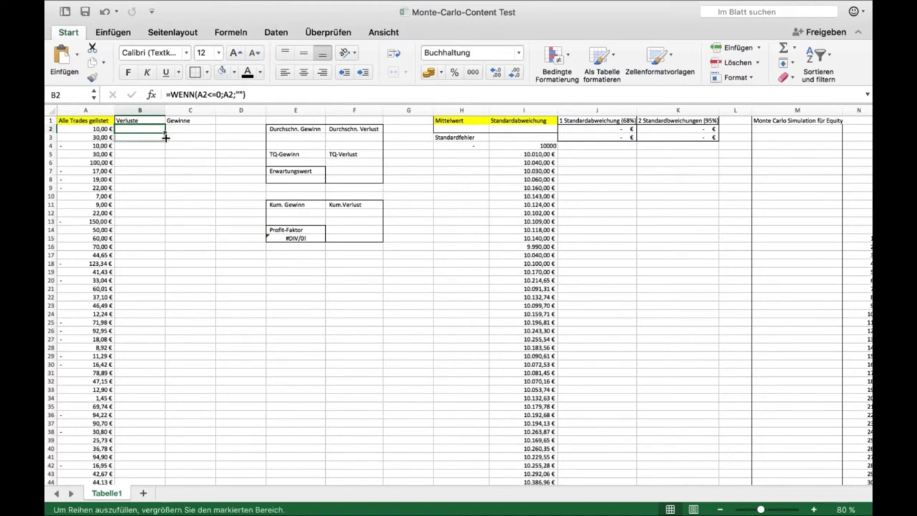
pyautogui.moveTo(165, 137); pyautogui.dragTo(165, 148)
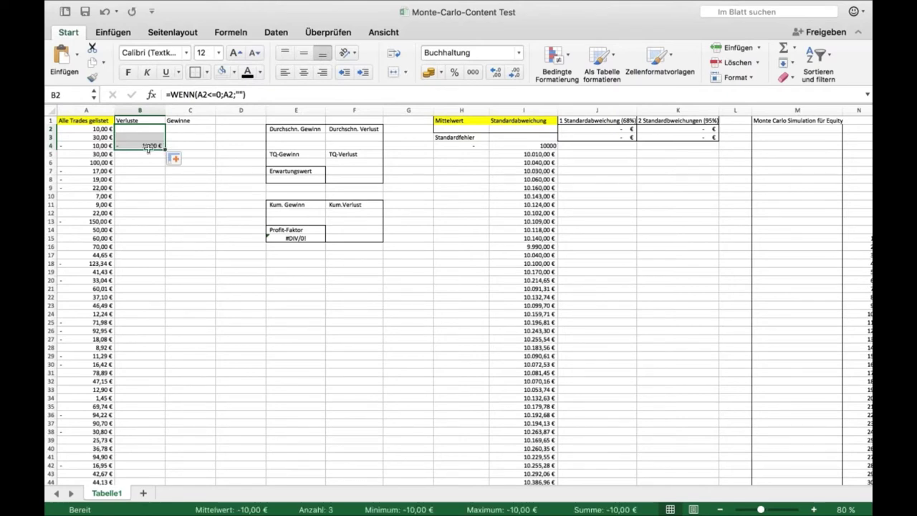
pyautogui.moveTo(165, 148); pyautogui.dragTo(166, 378)
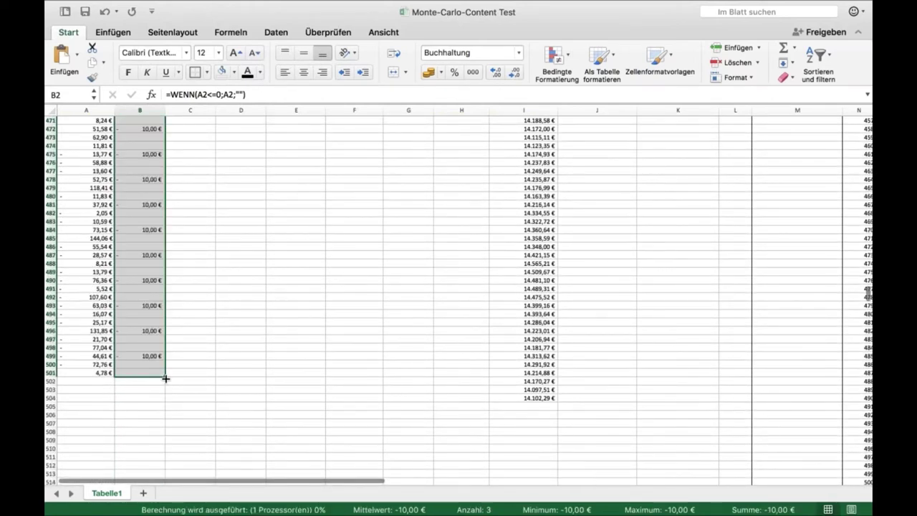
# Step: Enter the formula =WENN(A2>0;A2;"") in cell C2 under Gewinne to extract winning trades
pyautogui.scroll(20, 227, 331)
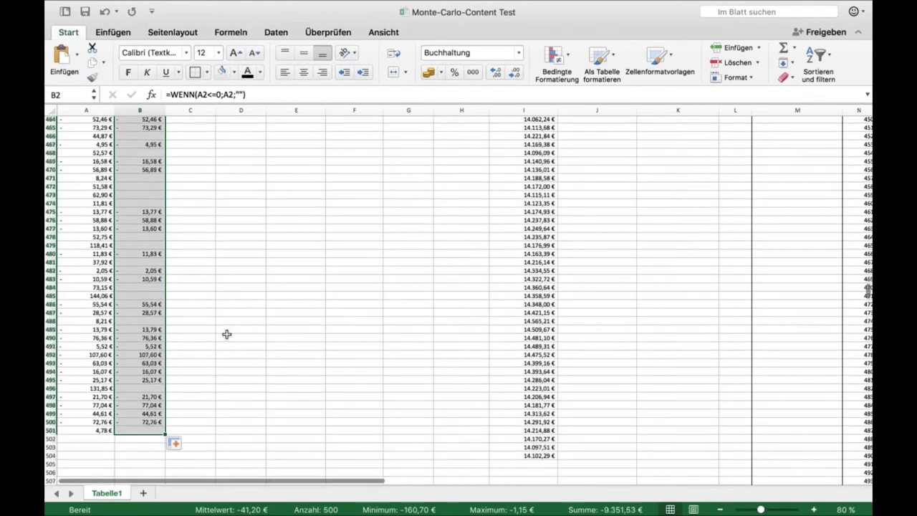
pyautogui.scroll(20, 229, 355)
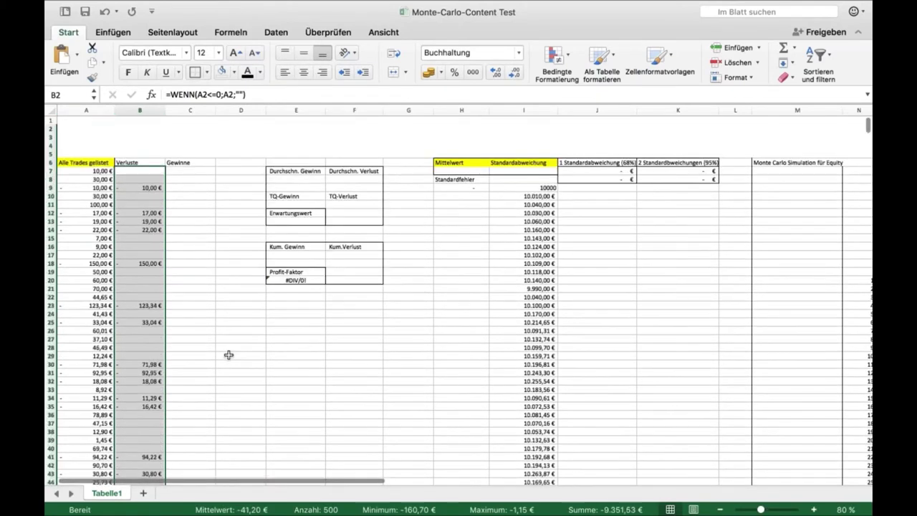
pyautogui.click(196, 131)
pyautogui.press('super+shift+Down')
pyautogui.click(196, 132)
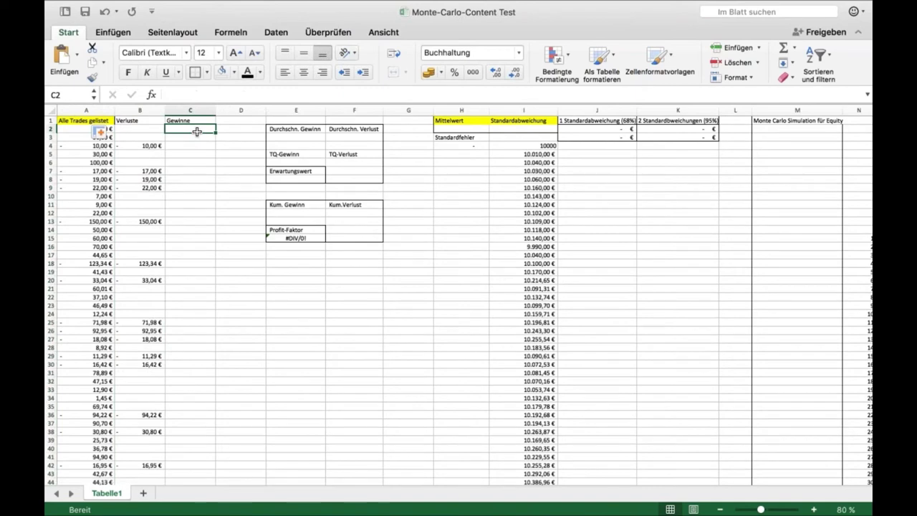
pyautogui.write('=we')
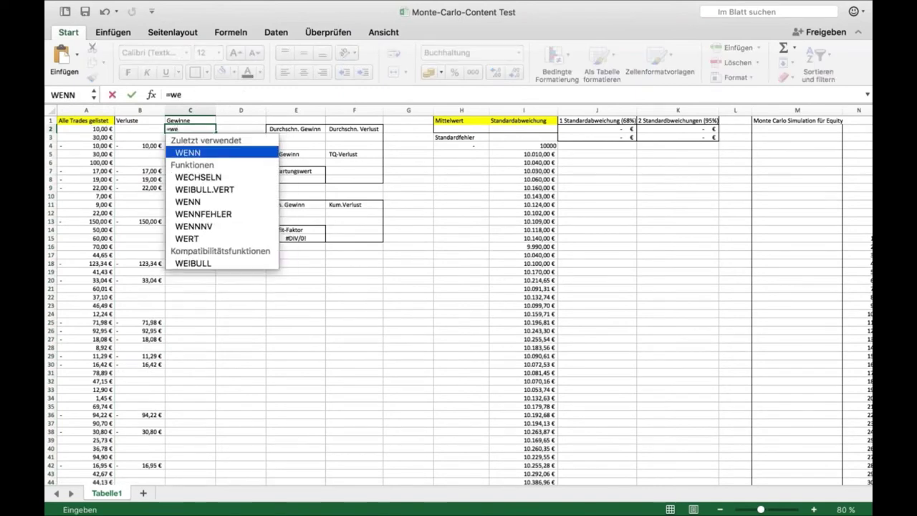
pyautogui.write('nn(')
pyautogui.click(109, 129)
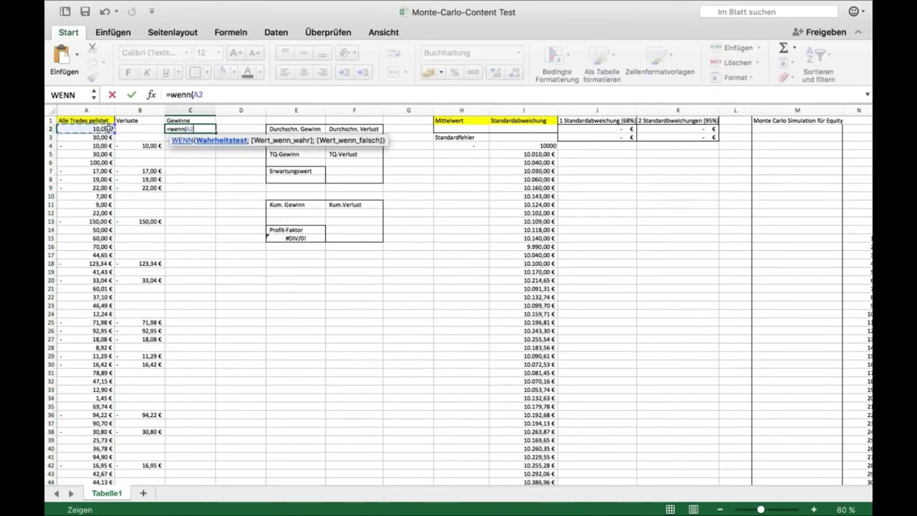
pyautogui.write('>')
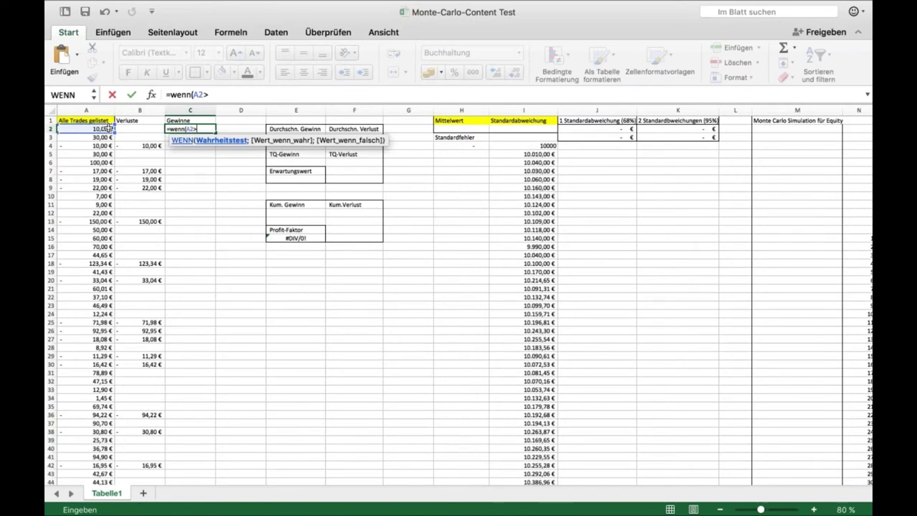
pyautogui.write('0;')
pyautogui.click(108, 128)
pyautogui.write(';"")')
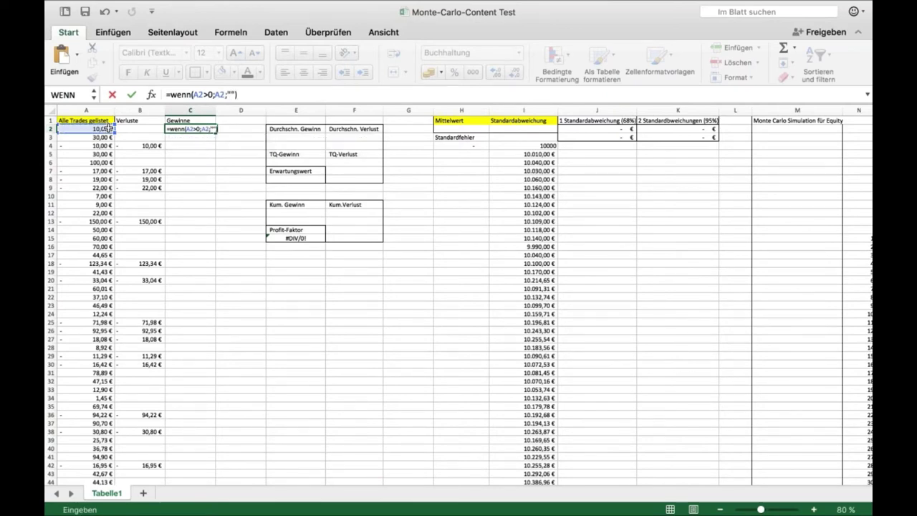
pyautogui.press('Return')
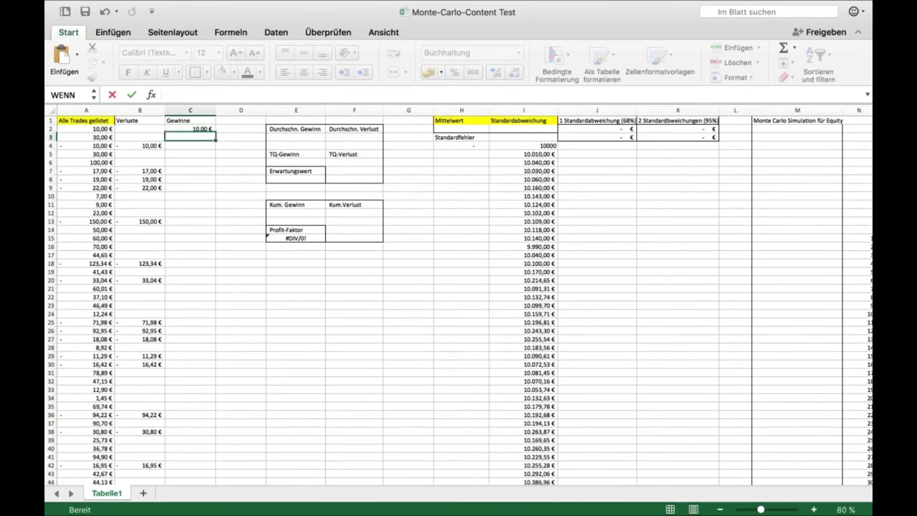
# Step: Fill the C2 gain formula down the Gewinne column through row 501
pyautogui.click(207, 129)
pyautogui.moveTo(212, 130); pyautogui.dragTo(215, 266)
pyautogui.moveTo(205, 94); pyautogui.dragTo(191, 213)
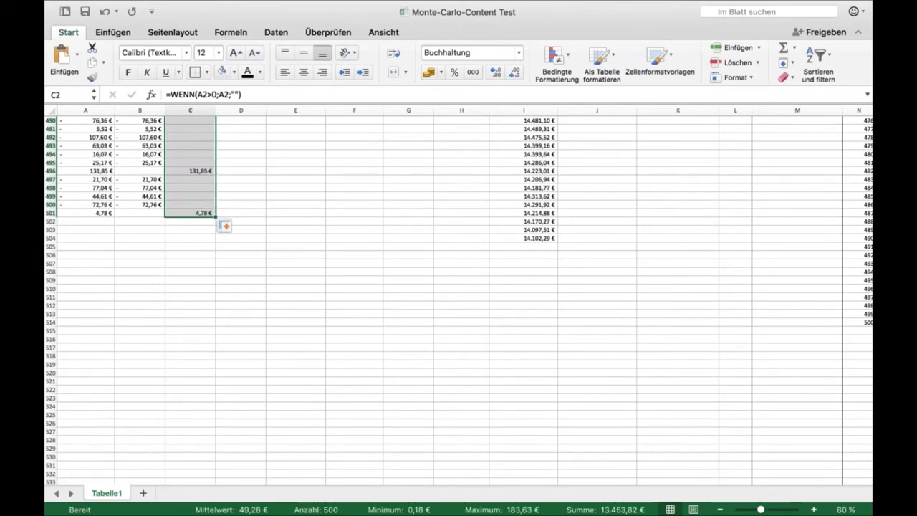
# Step: Clear the contents of the old statistics block in A799:H810 and return to the start of the sheet
pyautogui.scroll(-15, 458, 300)
pyautogui.scroll(-5, 458, 297)
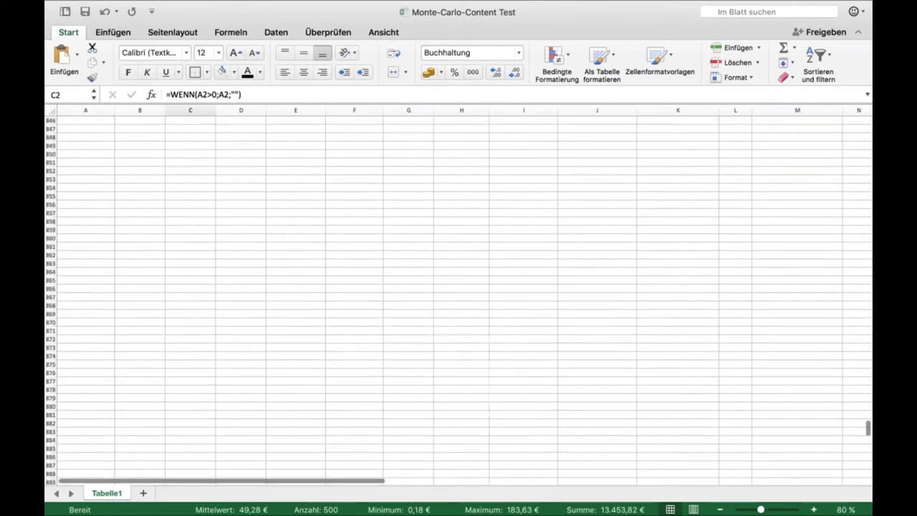
pyautogui.scroll(-1, 90, 326)
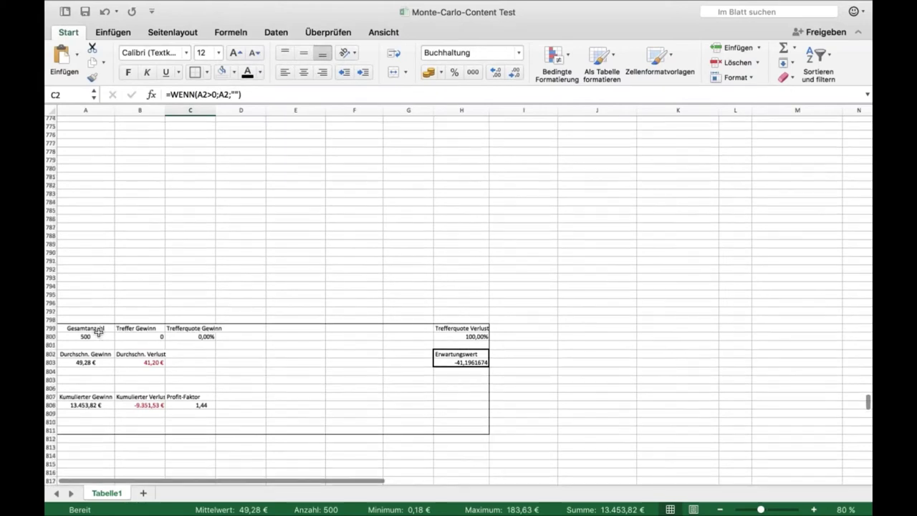
pyautogui.moveTo(88, 327); pyautogui.dragTo(456, 428)
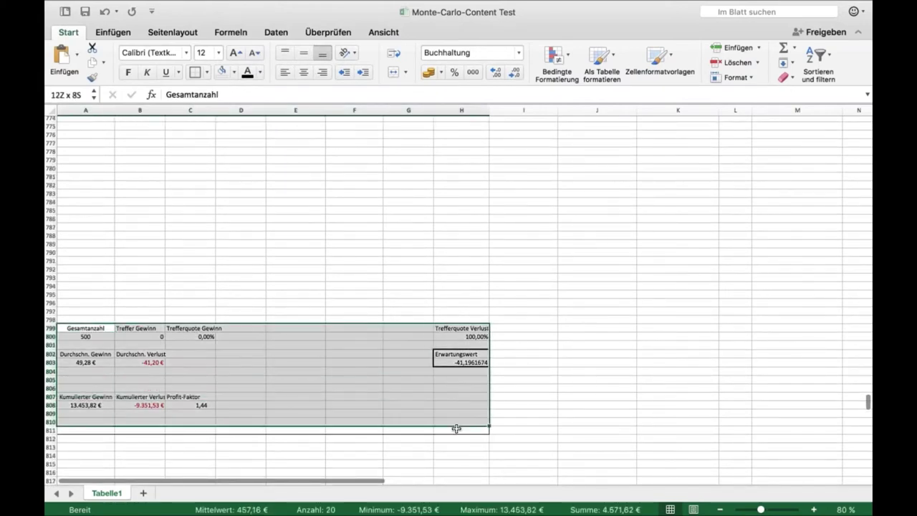
pyautogui.scroll(20, 455, 394)
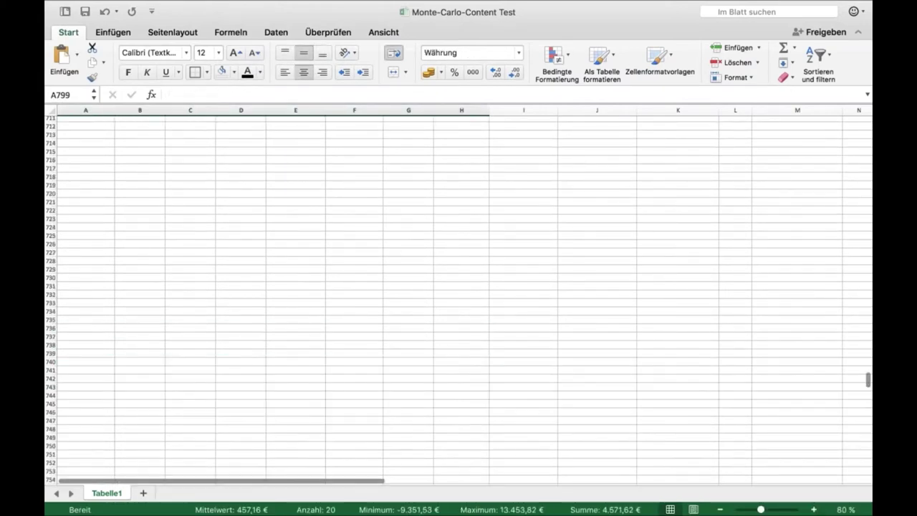
pyautogui.scroll(15, 451, 327)
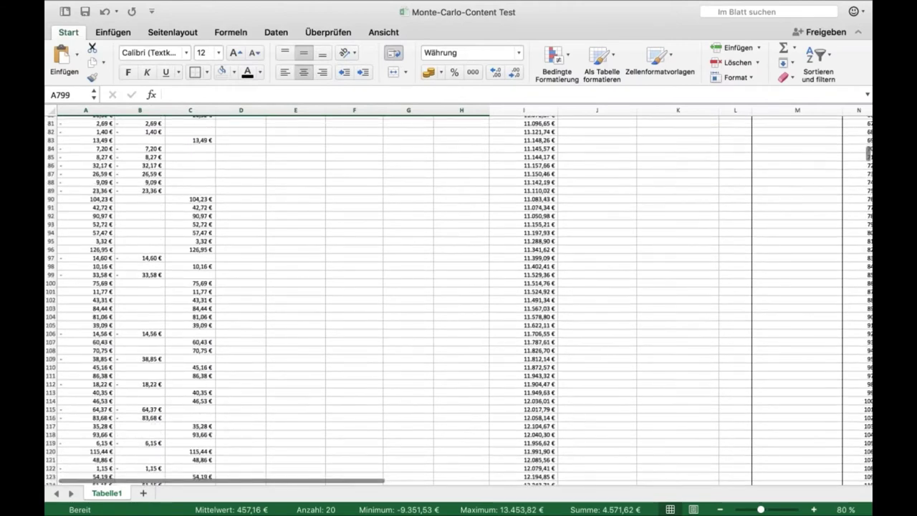
pyautogui.click(373, 311)
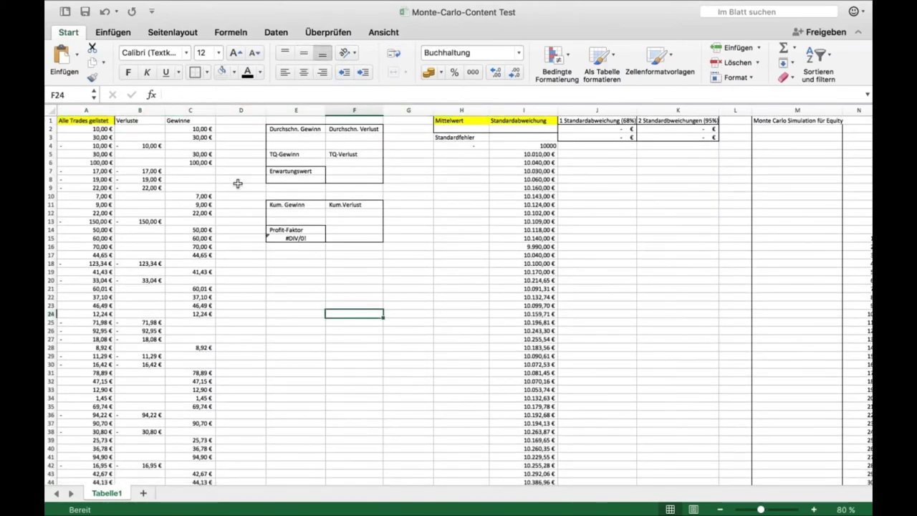
# Step: Calculate the average gain in cell E3 under Durchschn. Gewinn with =MITTELWERT(C:C)
pyautogui.click(291, 137)
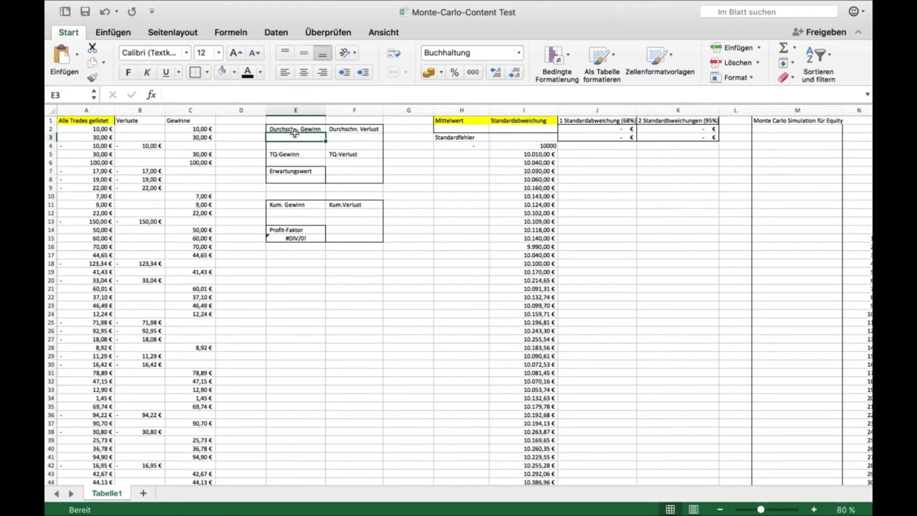
pyautogui.click(345, 202)
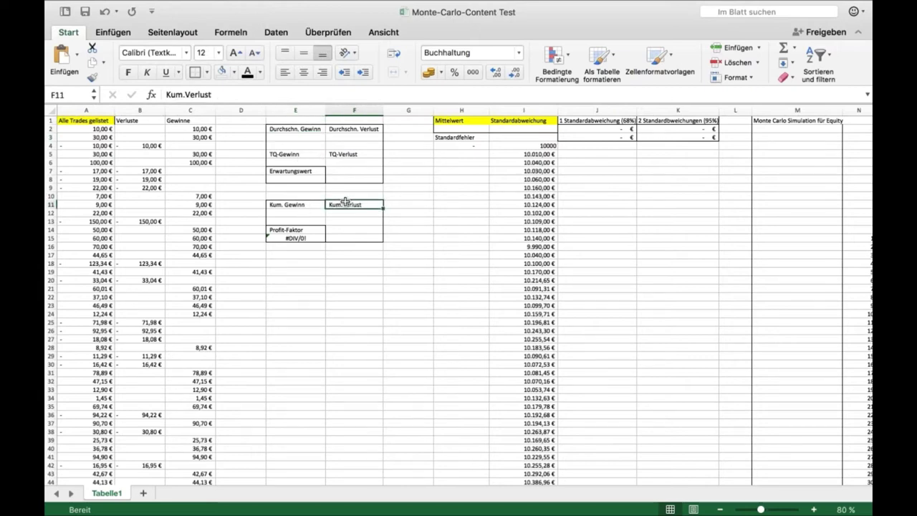
pyautogui.click(306, 138)
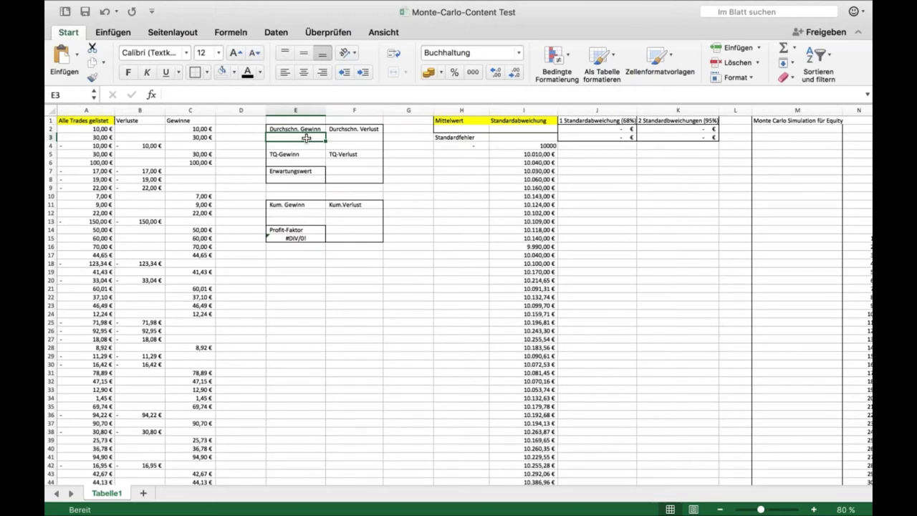
pyautogui.write('=m')
pyautogui.press('BackSpace')
pyautogui.write('mittelwert')
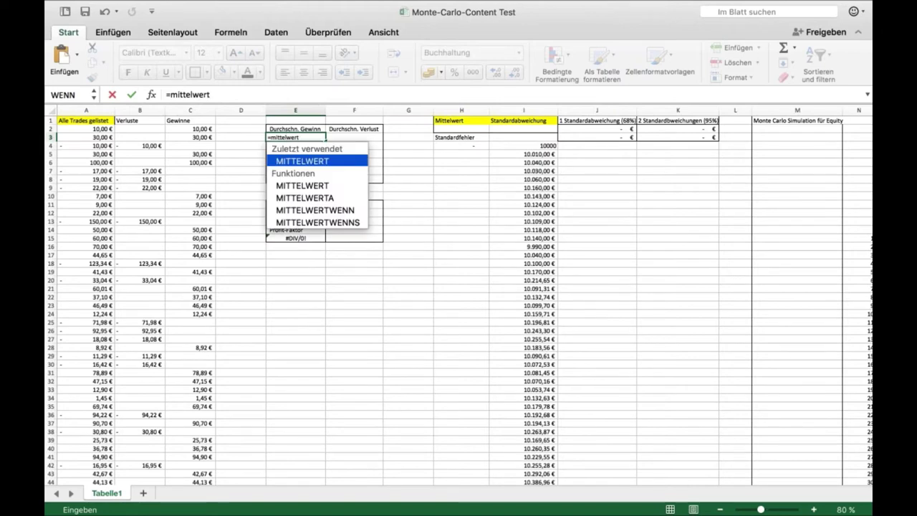
pyautogui.write('(')
pyautogui.click(205, 109)
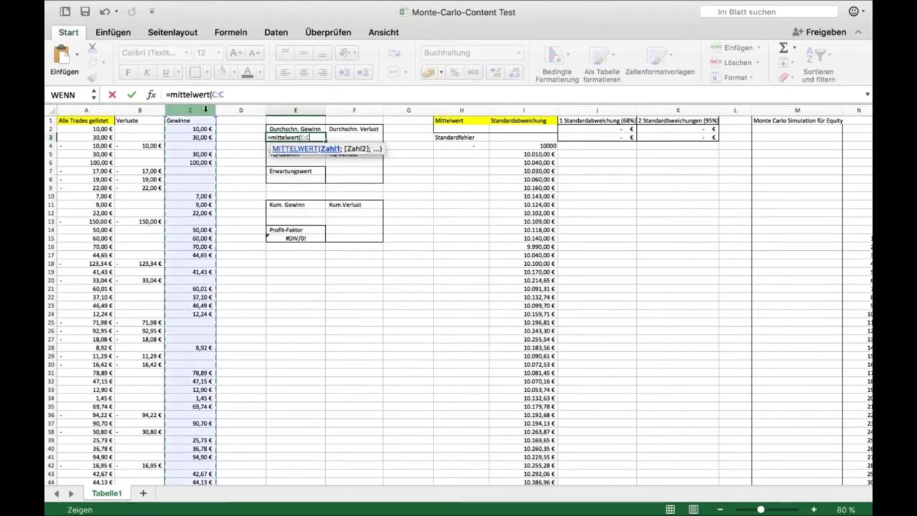
pyautogui.write(')')
pyautogui.press('Return')
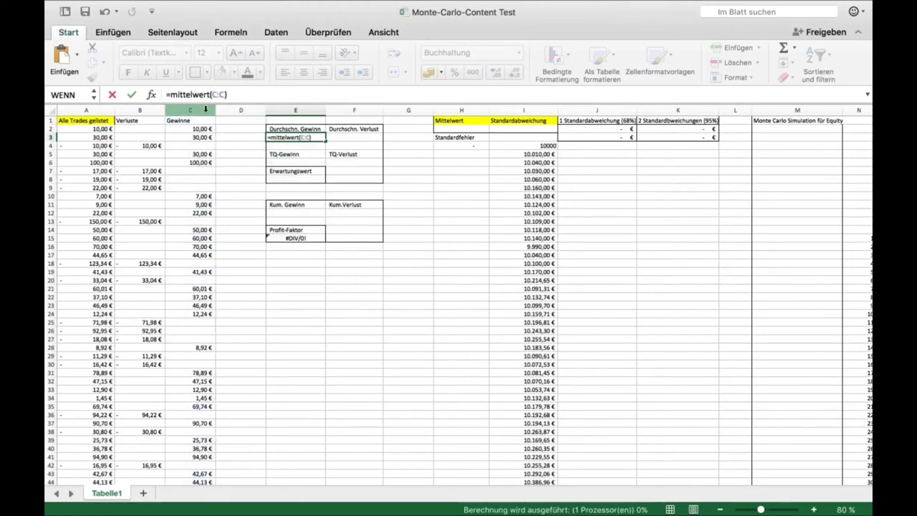
# Step: Calculate the average loss in cell F3 under Durchschn. Verlust with =MITTELWERT(B:B)
pyautogui.press('Up')
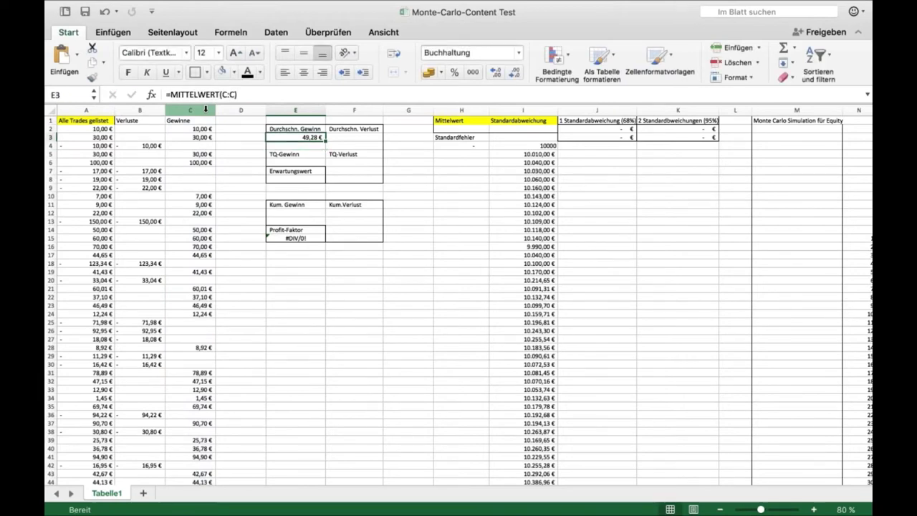
pyautogui.press('Right')
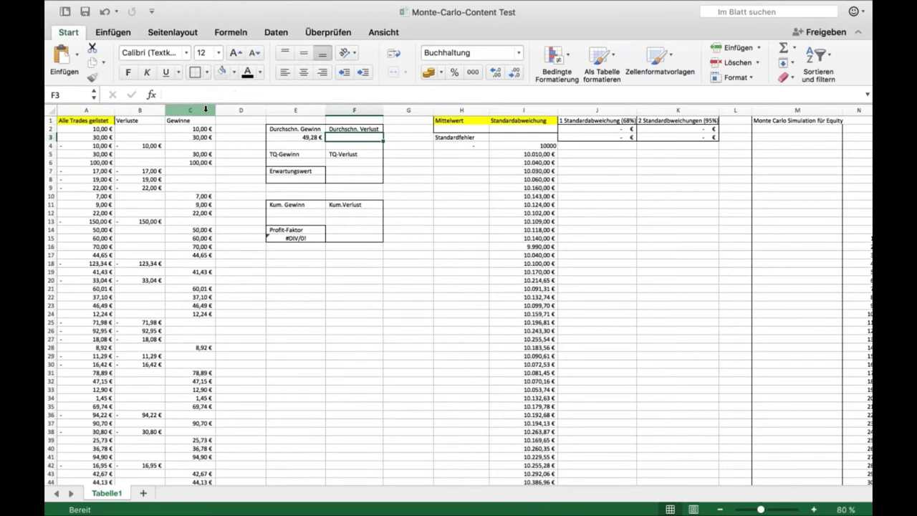
pyautogui.write('=')
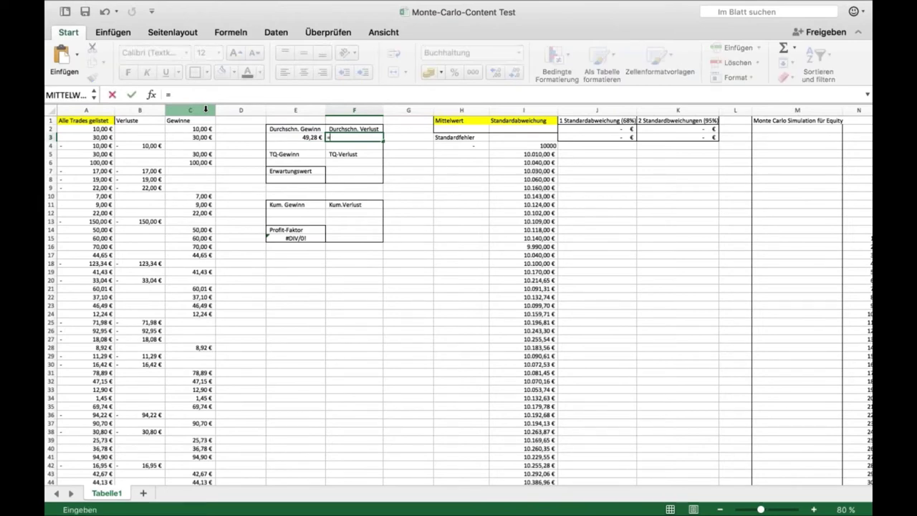
pyautogui.write('mittelwer')
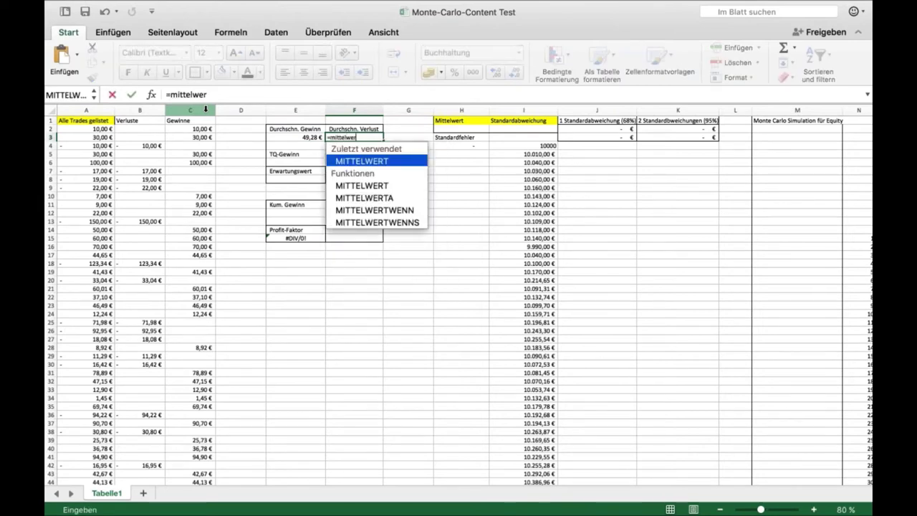
pyautogui.write('t(')
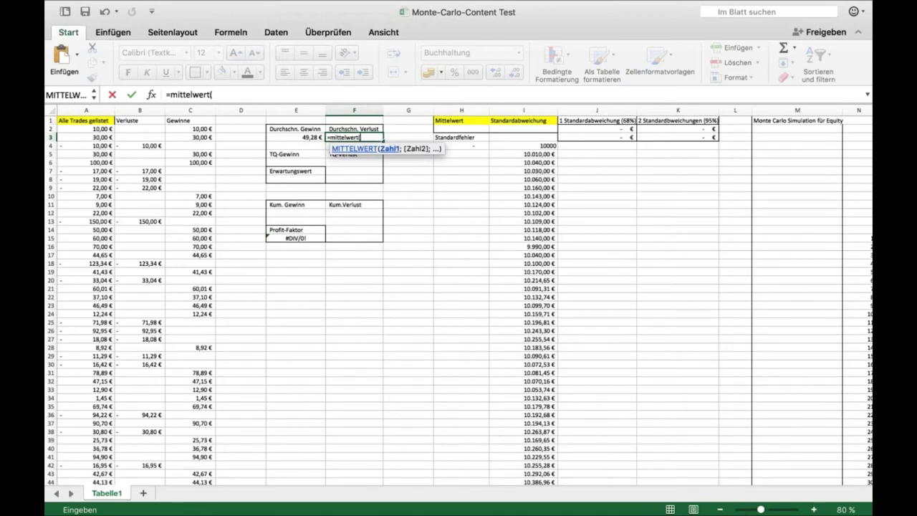
pyautogui.click(133, 110)
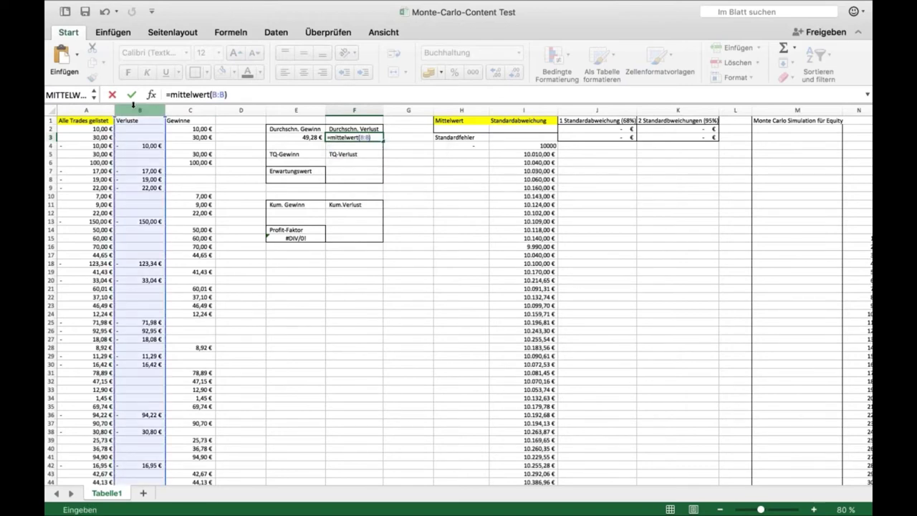
pyautogui.press('Return')
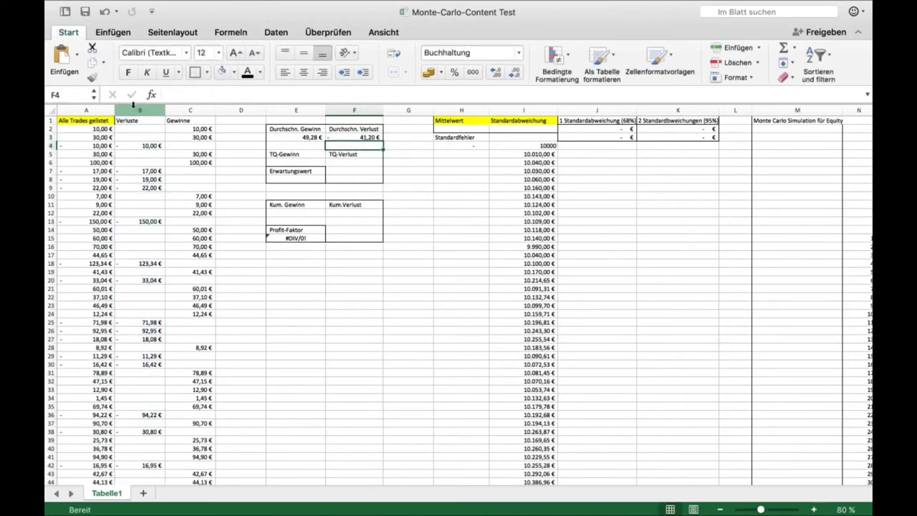
pyautogui.press('Up')
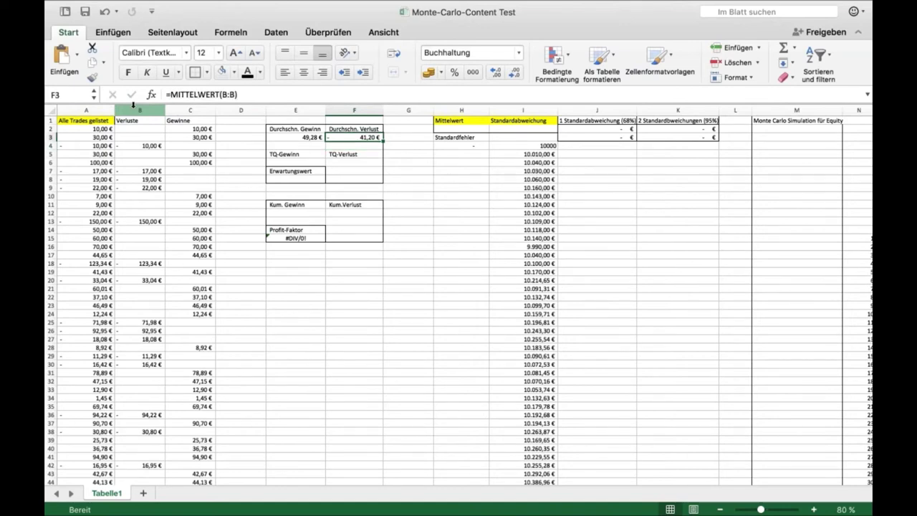
# Step: Examine the entries and blank cells in the Verluste and Gewinne columns as the basis for the TQ-Gewinn hit rate
pyautogui.press('Down')
pyautogui.press('Down')
pyautogui.press('Left')
pyautogui.press('Down')
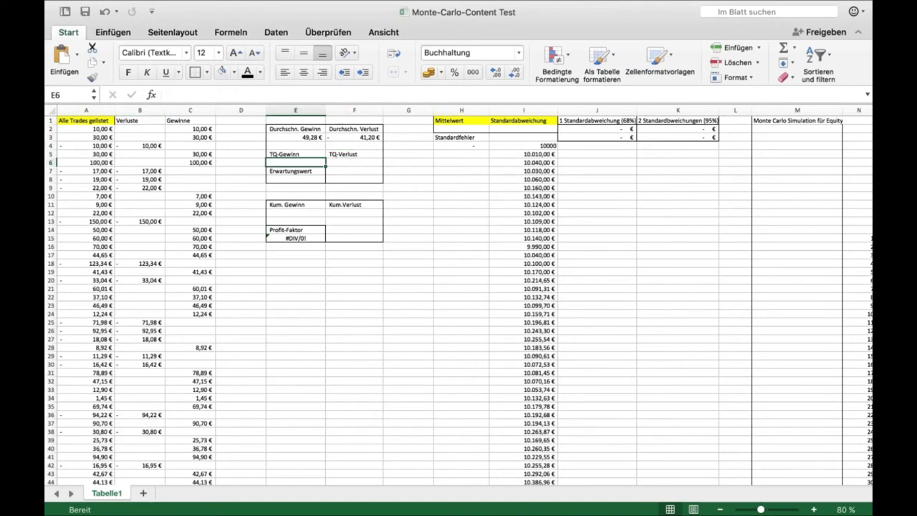
pyautogui.click(155, 128)
pyautogui.moveTo(155, 128); pyautogui.dragTo(148, 366)
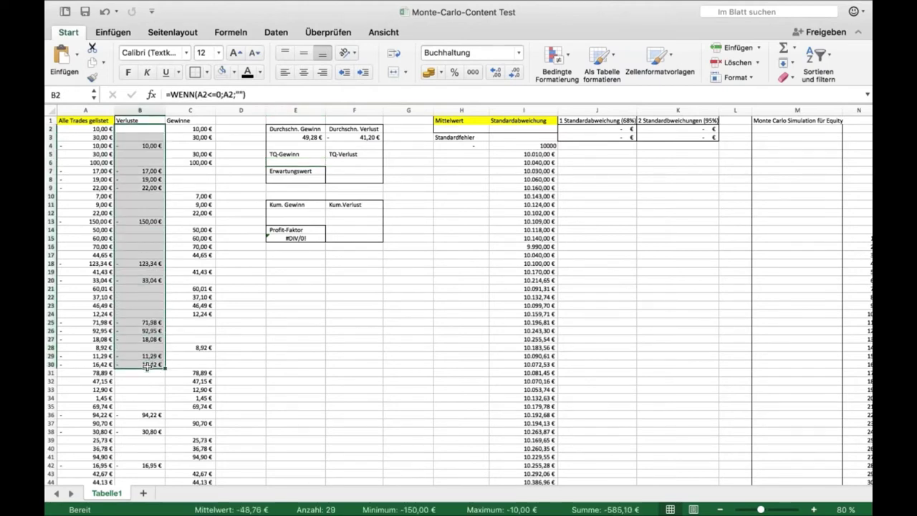
pyautogui.moveTo(204, 129); pyautogui.dragTo(205, 322)
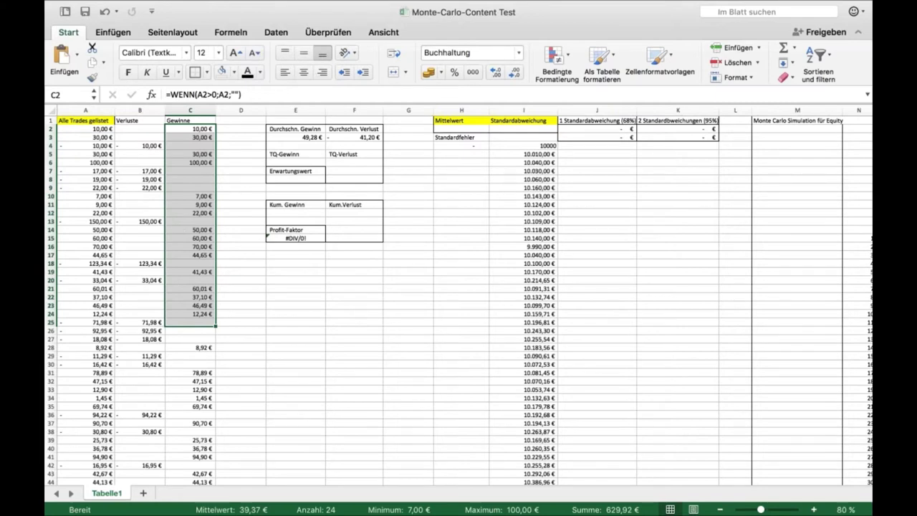
pyautogui.click(197, 176)
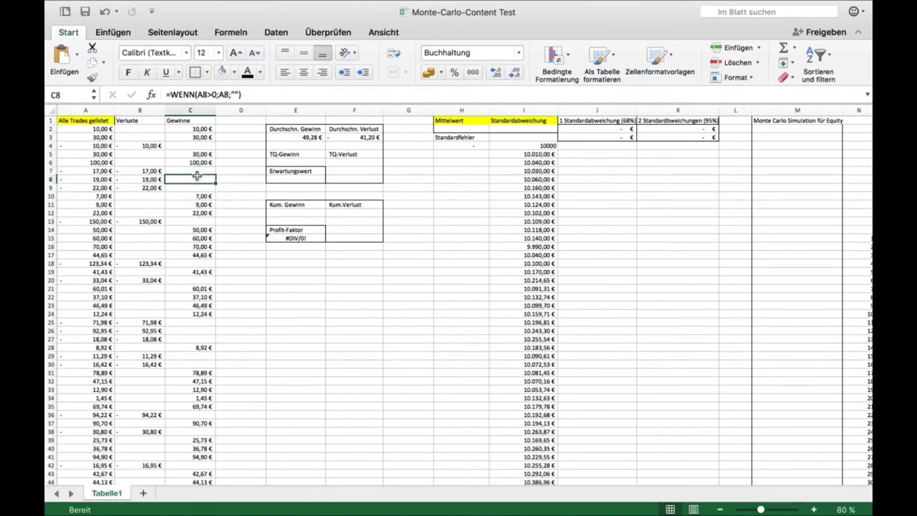
# Step: Enter the formula =WENN(C2>0;1;"") in cell D2 to mark winning trades with a 1
pyautogui.press('Right')
pyautogui.press('Up')
pyautogui.press('Up')
pyautogui.press('Up')
pyautogui.press('Up')
pyautogui.press('Up')
pyautogui.press('Up')
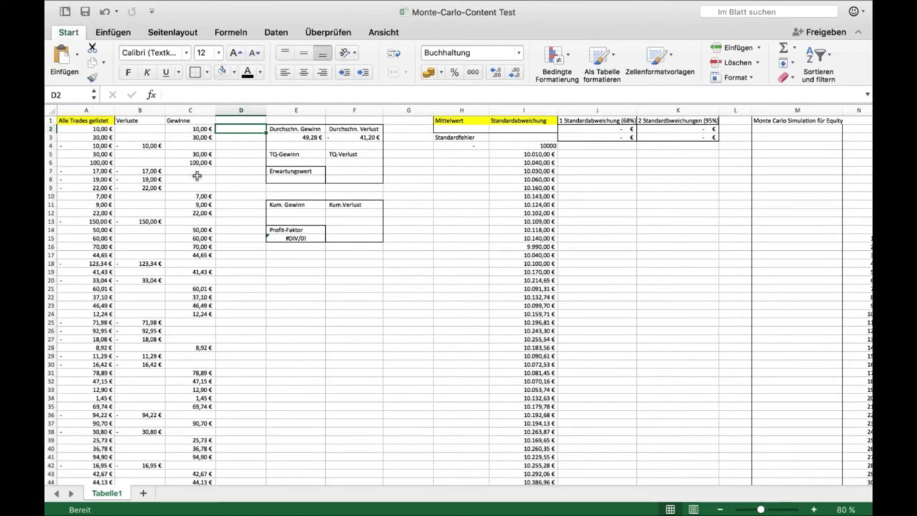
pyautogui.write('=')
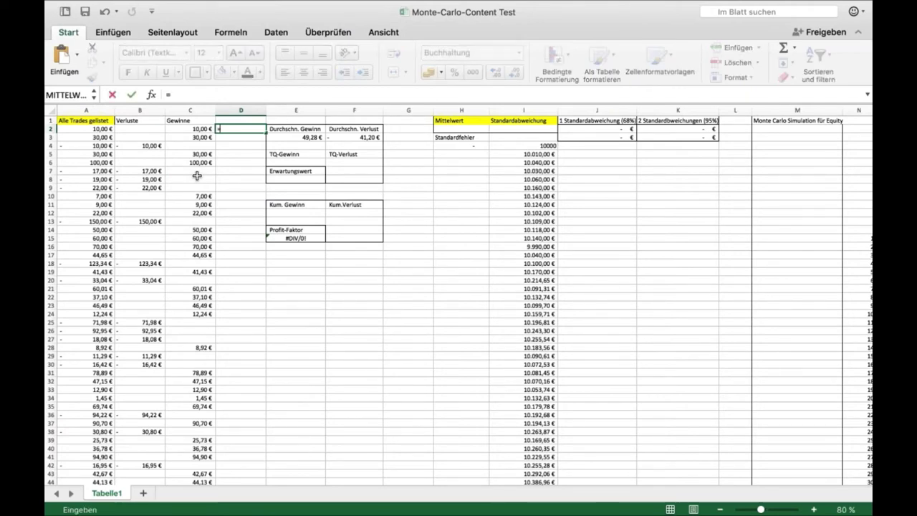
pyautogui.write('wenn')
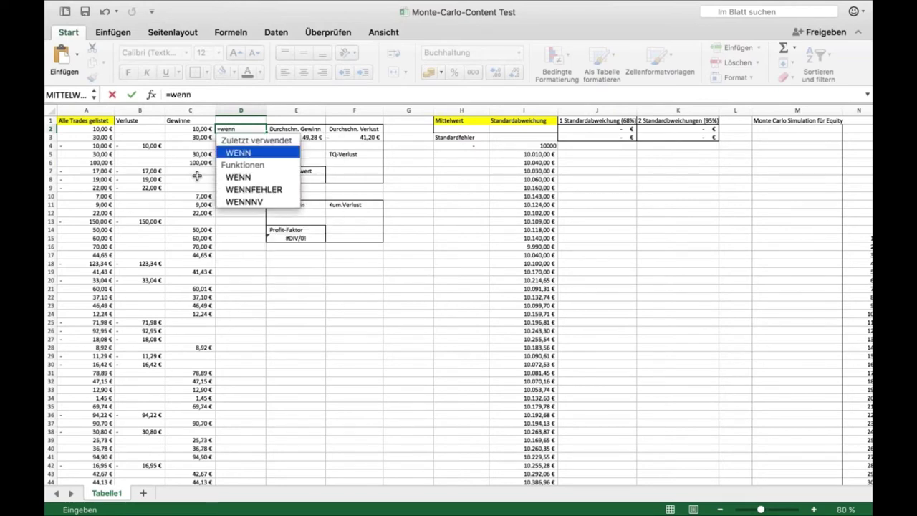
pyautogui.write('(')
pyautogui.click(201, 130)
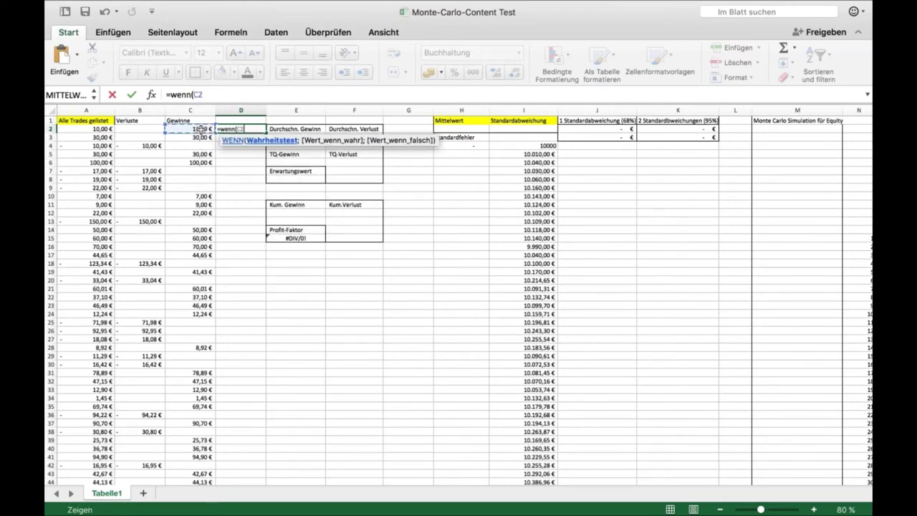
pyautogui.write('>=;')
pyautogui.press('BackSpace')
pyautogui.press('BackSpace')
pyautogui.write('0;')
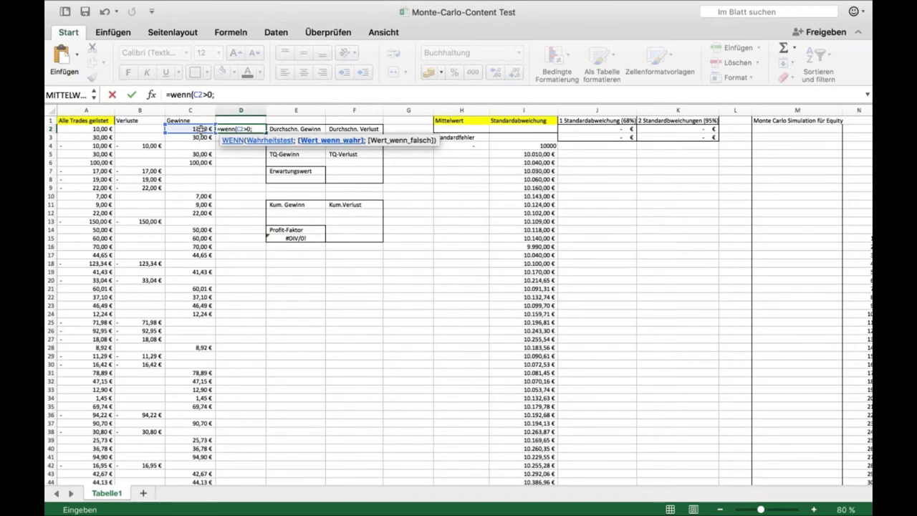
pyautogui.write('1;""')
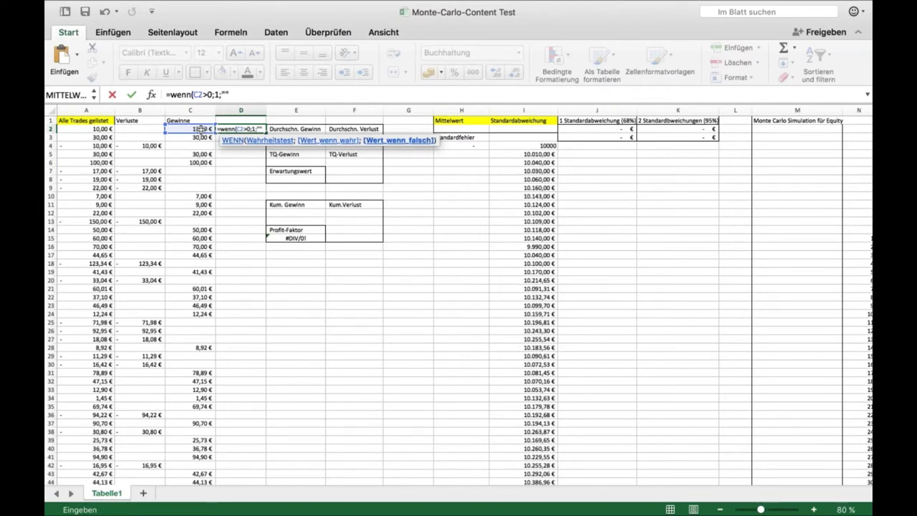
pyautogui.write(')')
pyautogui.press('Return')
# Step: Apply the thousands-separator number format to D2 and fill its formula down column D alongside the trades
pyautogui.click(242, 127)
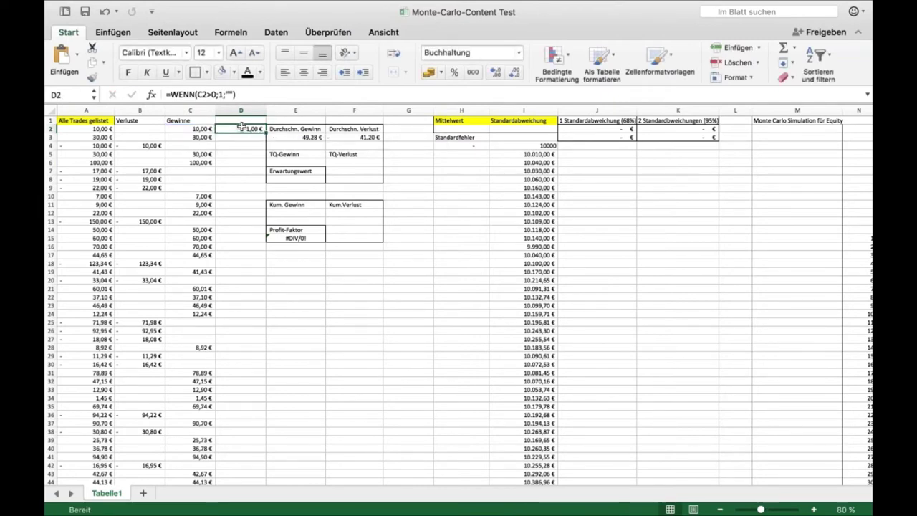
pyautogui.click(473, 71)
pyautogui.doubleClick(265, 131)
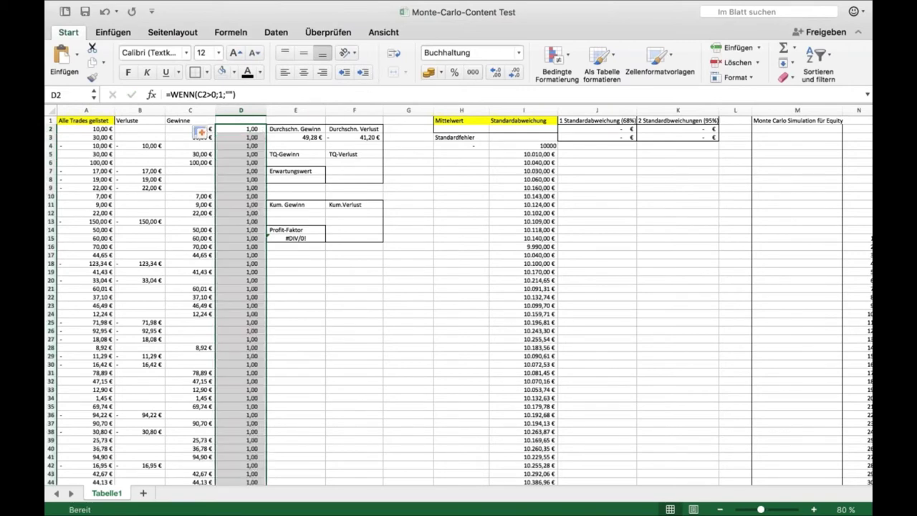
# Step: Examine the filled WENN formulas and their results in D2:D12, comparing them with the Gewinne entries
pyautogui.click(248, 129)
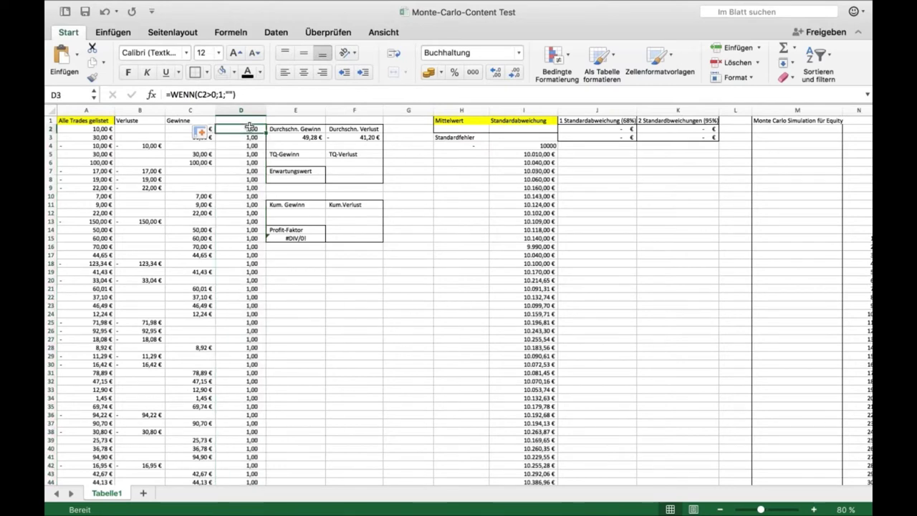
pyautogui.click(243, 137)
pyautogui.click(241, 146)
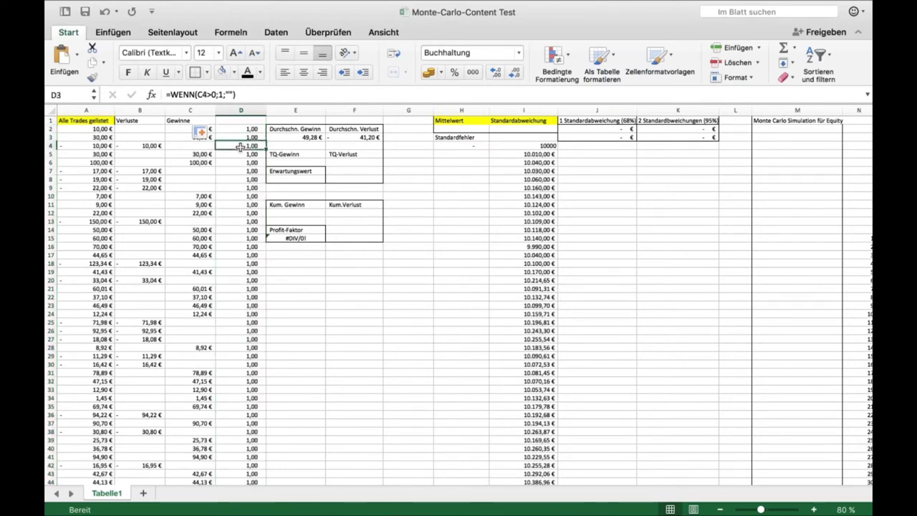
pyautogui.click(250, 94)
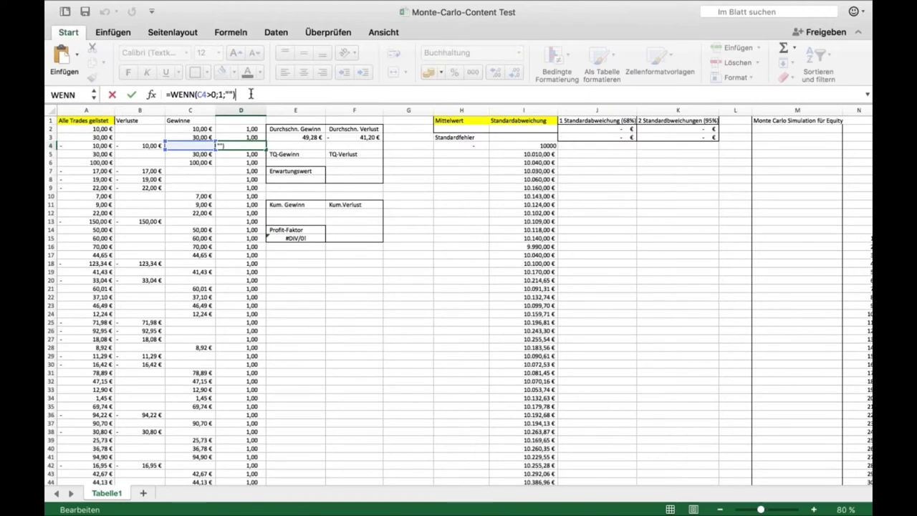
pyautogui.press('Escape')
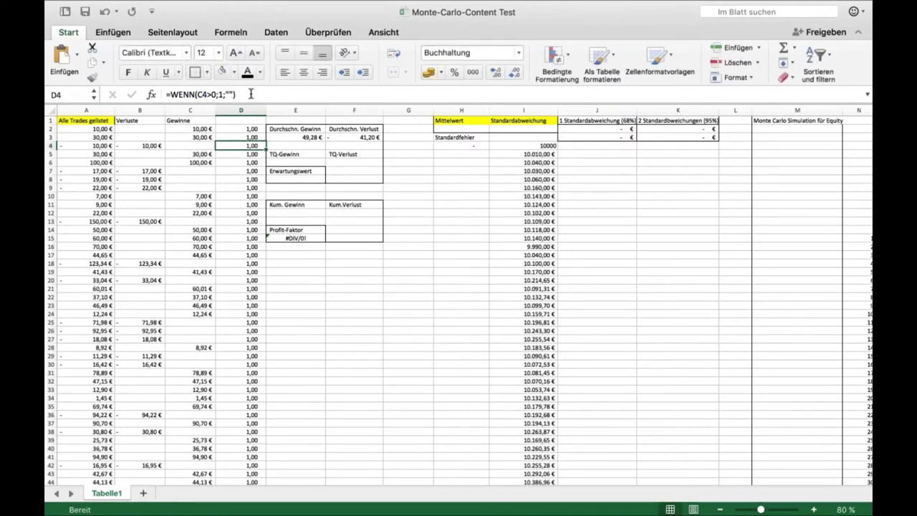
pyautogui.press('Down')
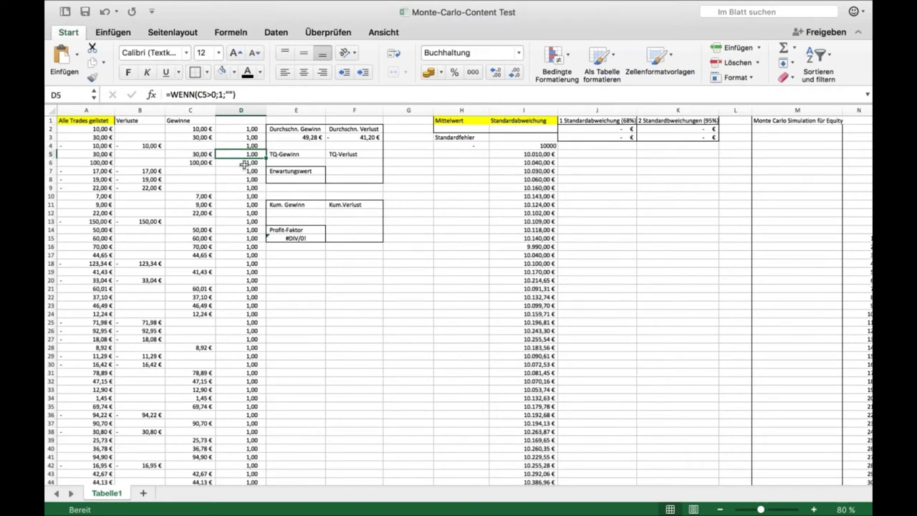
pyautogui.moveTo(248, 129); pyautogui.dragTo(244, 212)
pyautogui.click(242, 94)
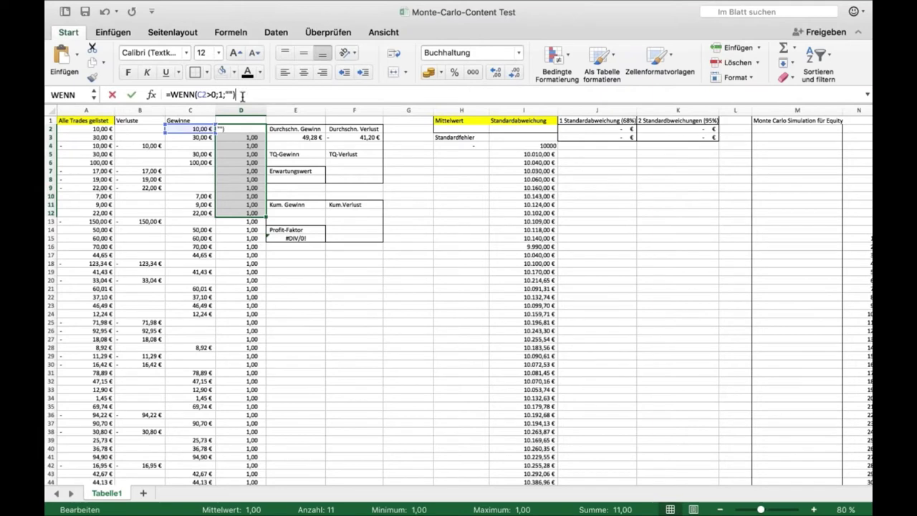
pyautogui.hotkey('ctrl', 'Return')
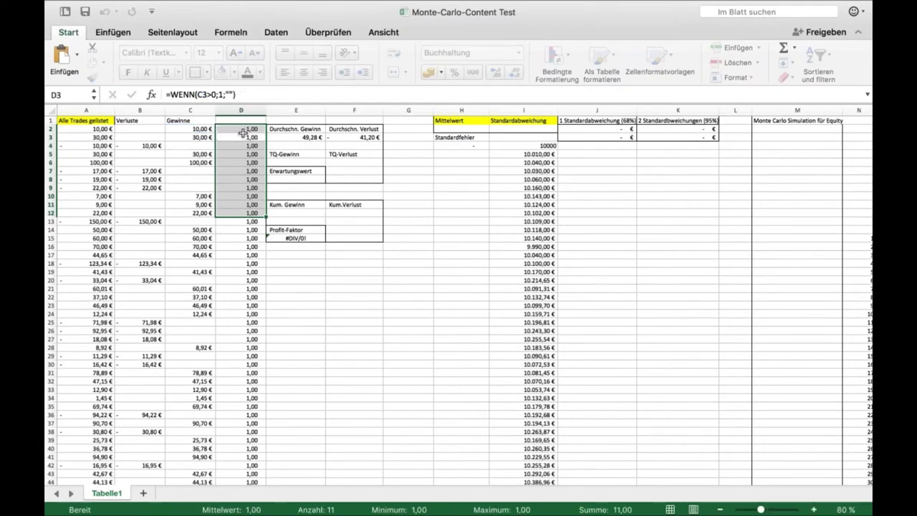
# Step: Clear the filled formulas from D2:D501 and return to cell D2
pyautogui.click(244, 128)
pyautogui.moveTo(240, 297); pyautogui.dragTo(243, 265)
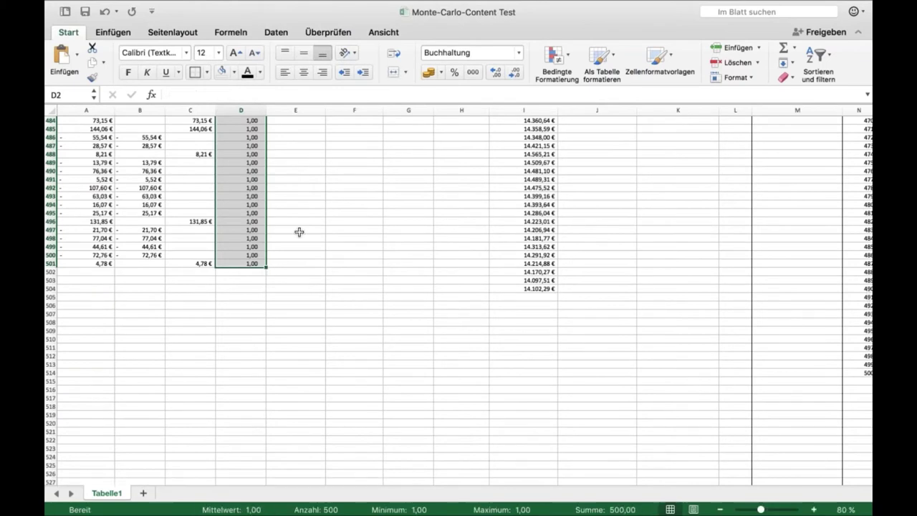
pyautogui.scroll(20, 298, 232)
pyautogui.click(246, 164)
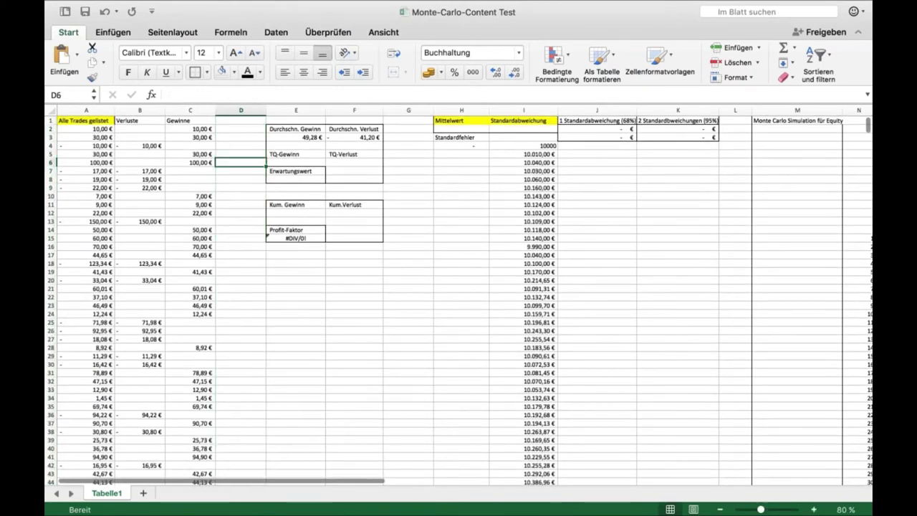
pyautogui.click(241, 134)
pyautogui.click(241, 129)
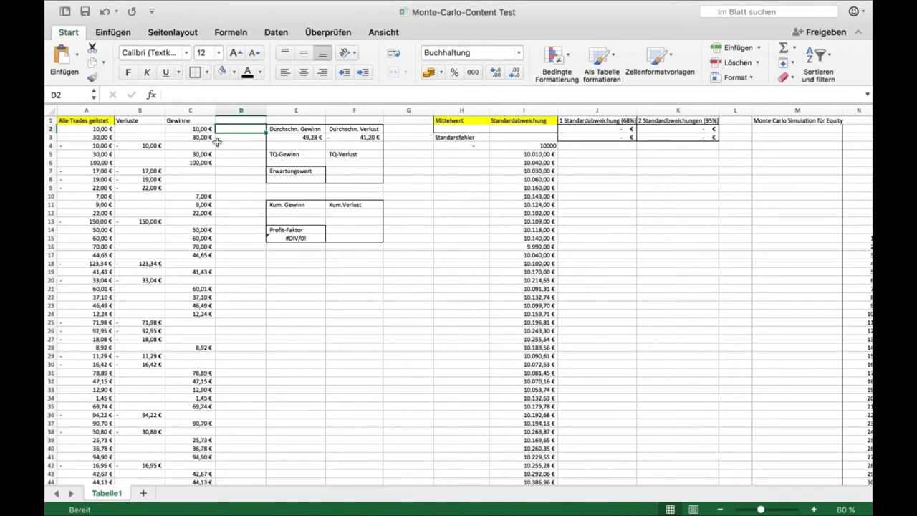
pyautogui.write('=')
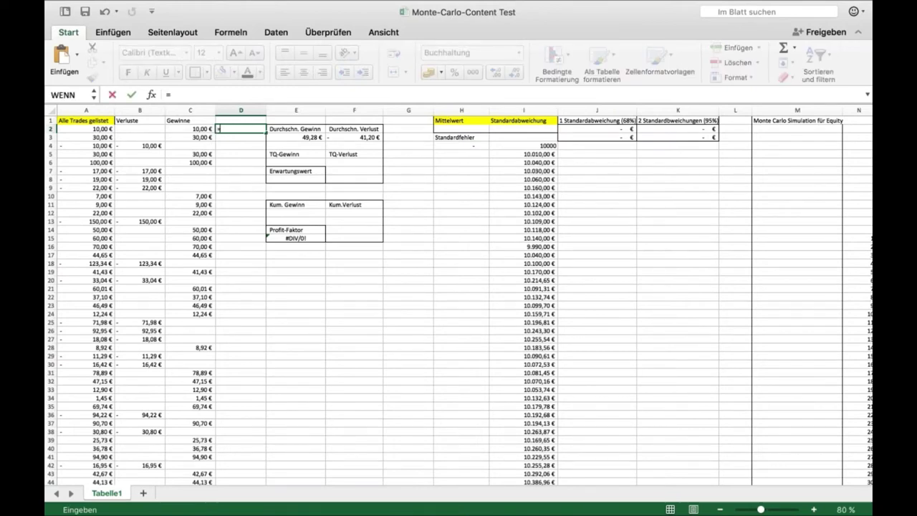
pyautogui.press('BackSpace')
pyautogui.press('Return')
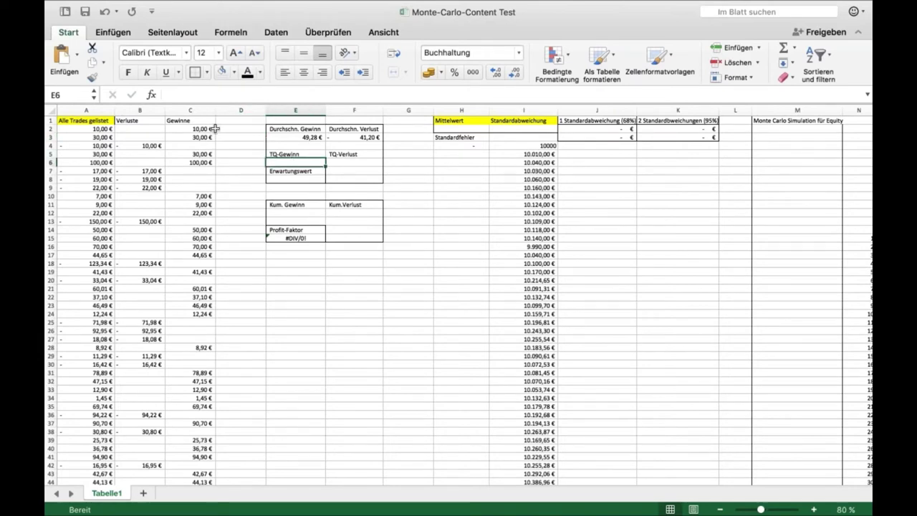
# Step: Check the Gewinne column from C2 down past its last entry, including the formula in the blank cell C508
pyautogui.moveTo(206, 129); pyautogui.dragTo(206, 137)
pyautogui.moveTo(206, 297); pyautogui.dragTo(207, 484)
pyautogui.moveTo(201, 492); pyautogui.dragTo(190, 267)
pyautogui.click(189, 271)
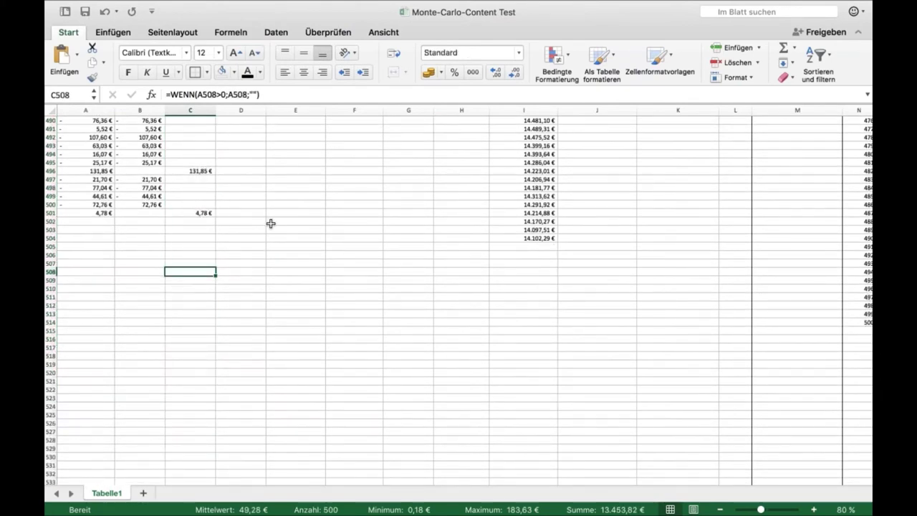
pyautogui.scroll(20, 271, 224)
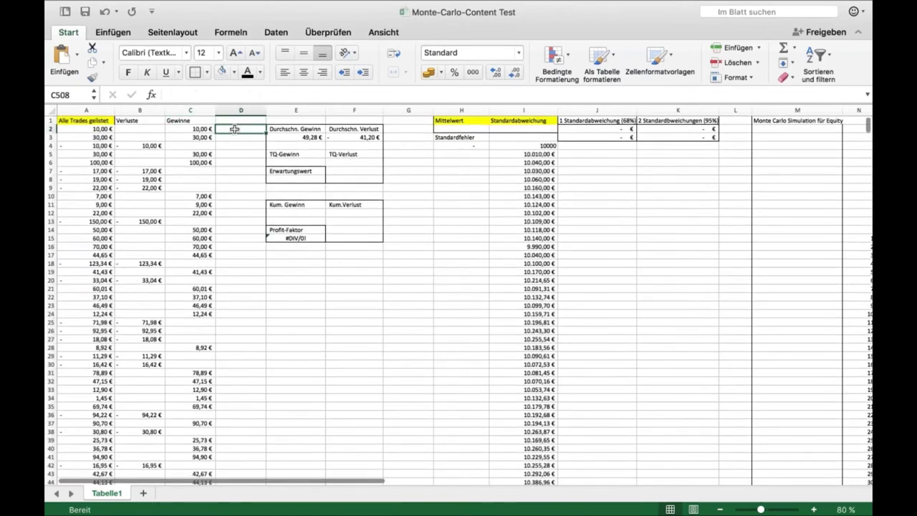
# Step: Enter the winner-marking formula =WENN(C2>0;1;"") in cell D2 again
pyautogui.click(235, 129)
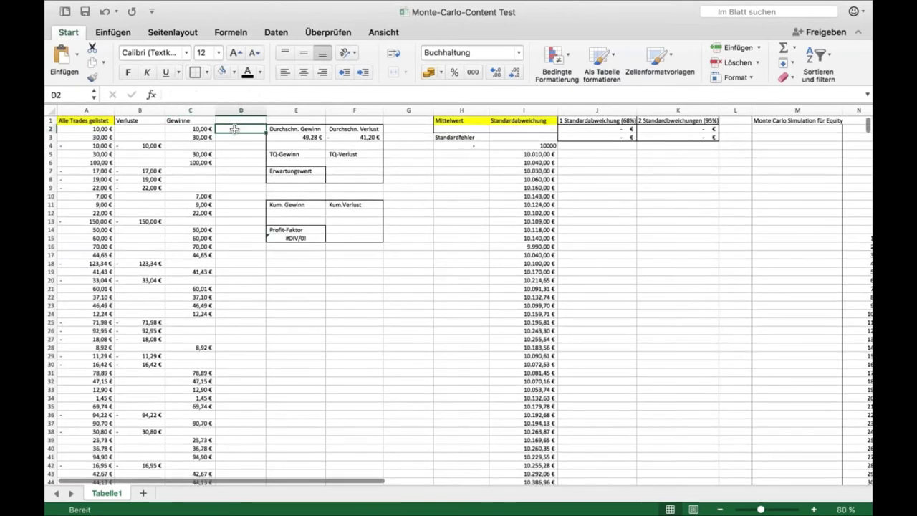
pyautogui.write('=')
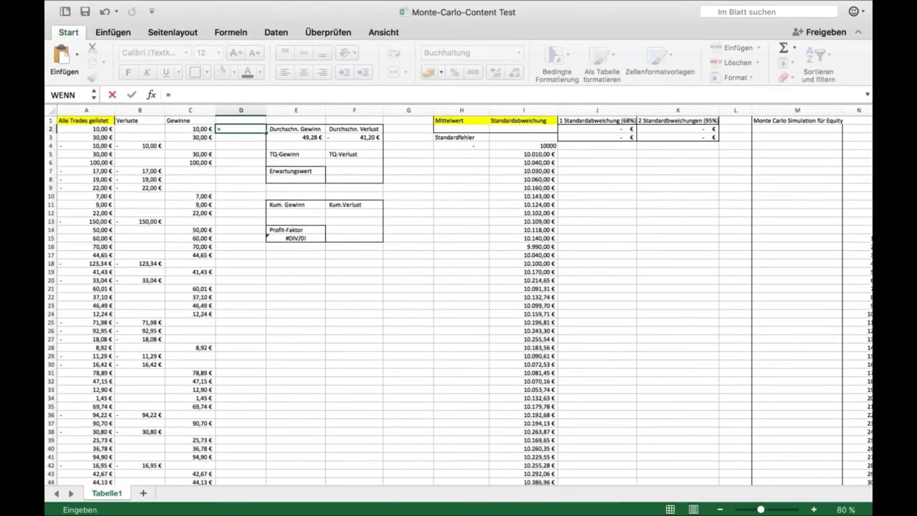
pyautogui.write('wenn(')
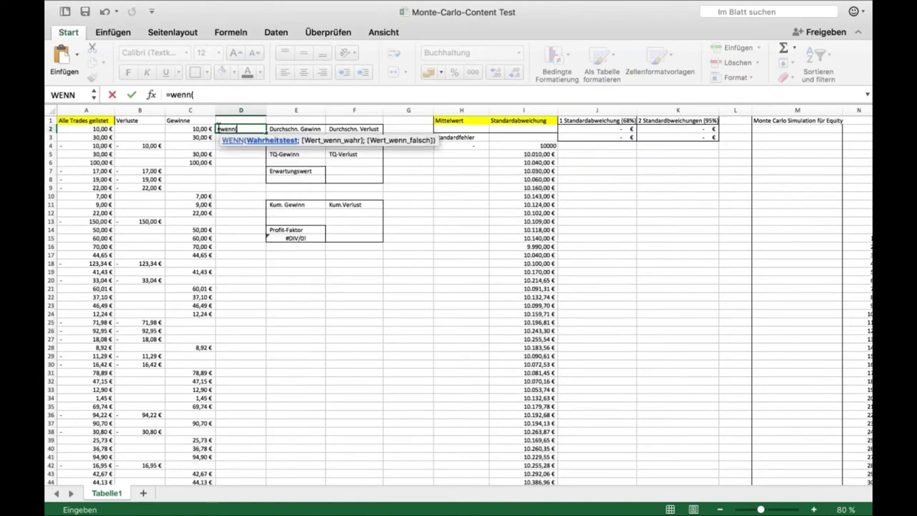
pyautogui.click(189, 129)
pyautogui.write('>0;')
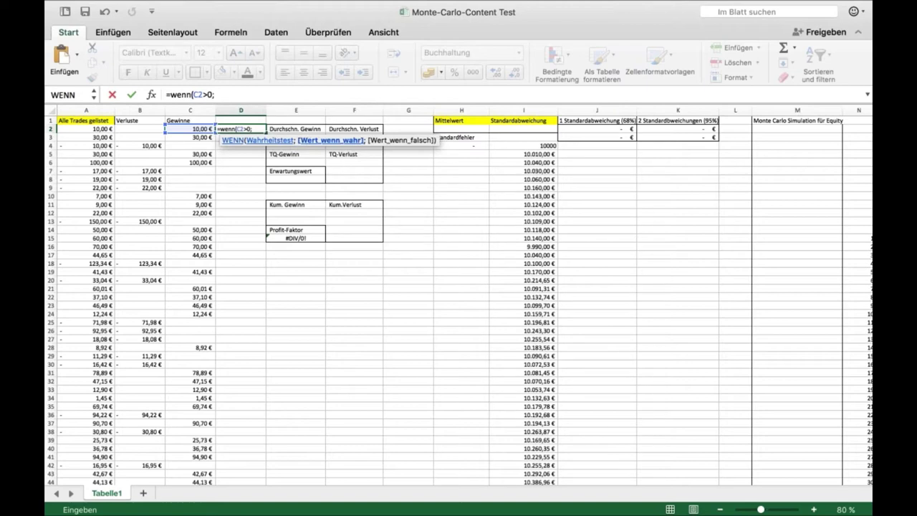
pyautogui.write('1;"")')
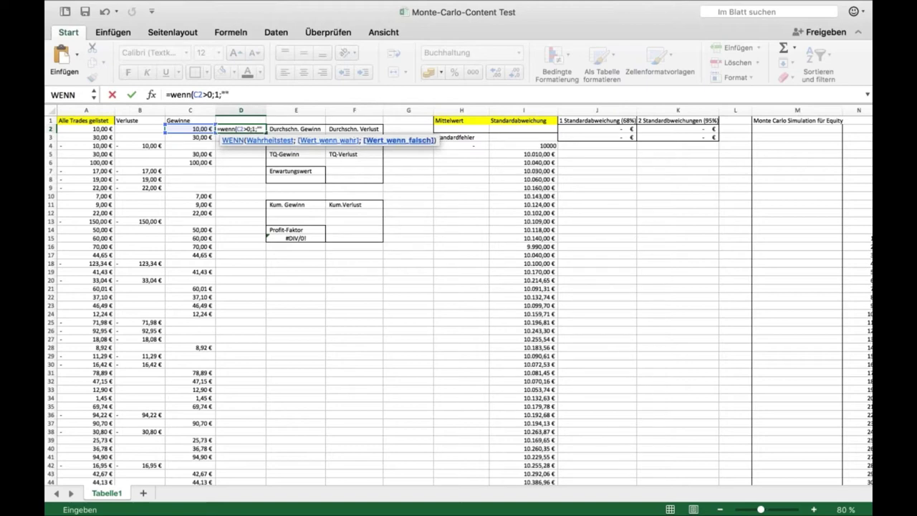
pyautogui.press('Return')
# Step: Fill the D2 formula down to D4 and check the copied formula in D4
pyautogui.click(263, 129)
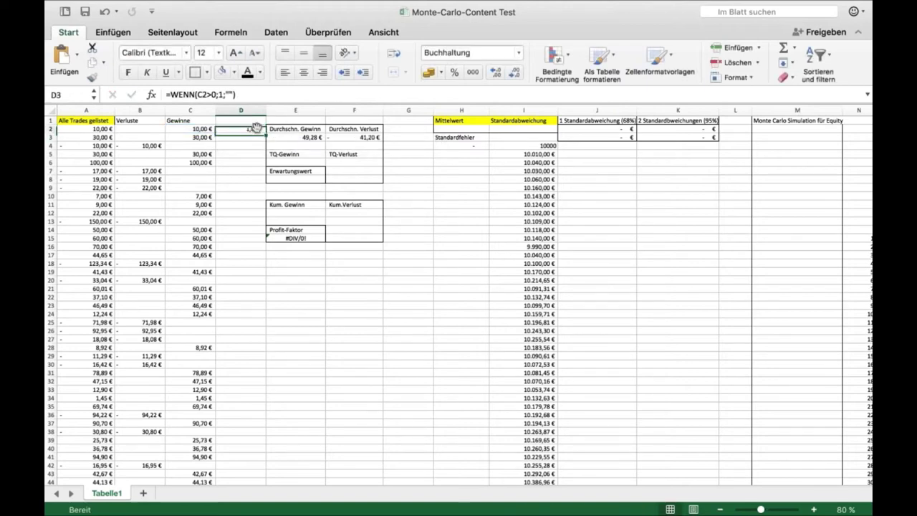
pyautogui.moveTo(262, 129); pyautogui.dragTo(263, 149)
pyautogui.click(244, 145)
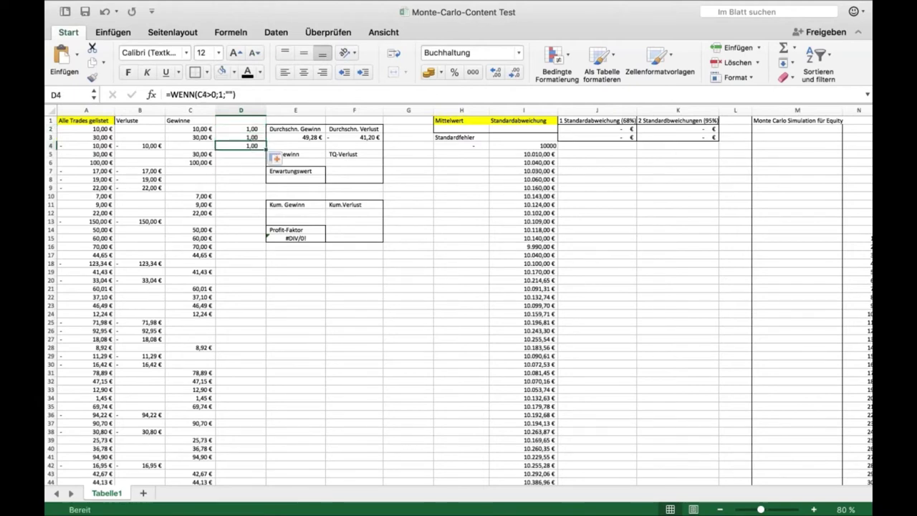
# Step: Clear the test formulas from D2:D4 and undo the recent edits in column D
pyautogui.press('Delete')
pyautogui.moveTo(251, 129); pyautogui.dragTo(252, 134)
pyautogui.press('Delete')
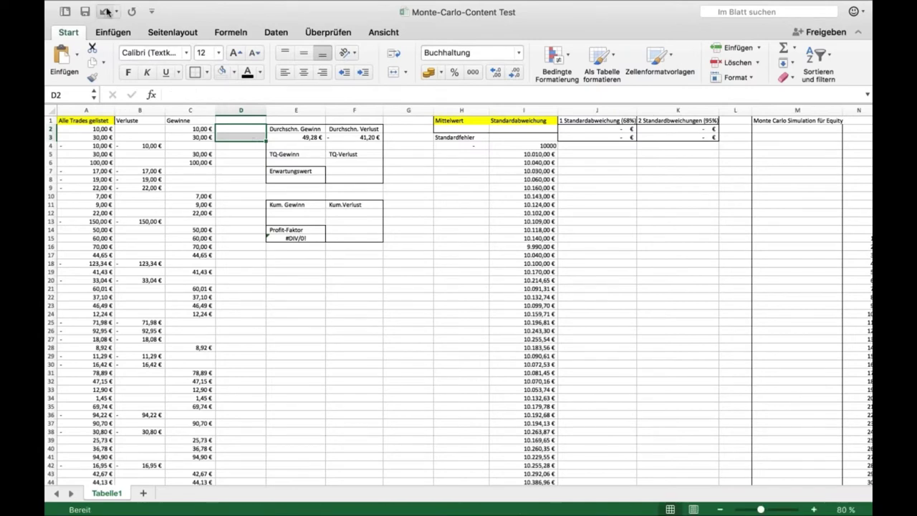
pyautogui.click(105, 11)
pyautogui.click(105, 11)
pyautogui.click(104, 12)
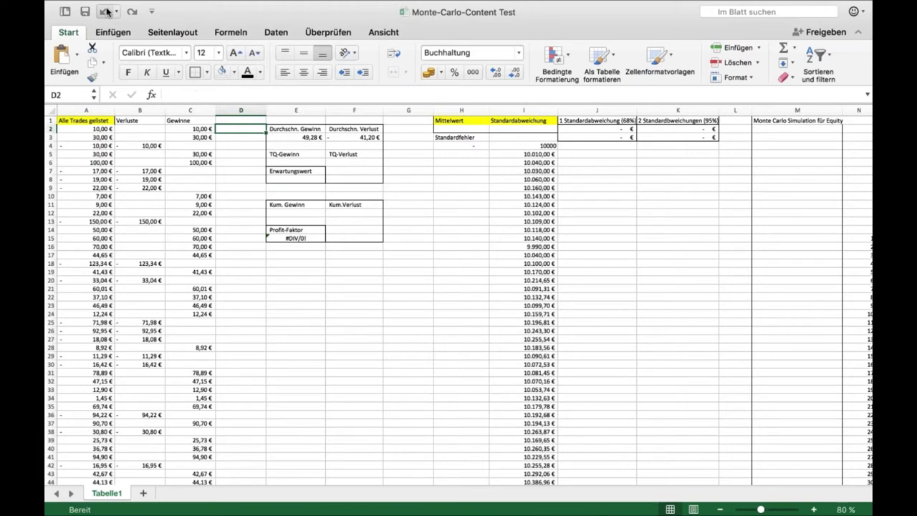
pyautogui.click(283, 162)
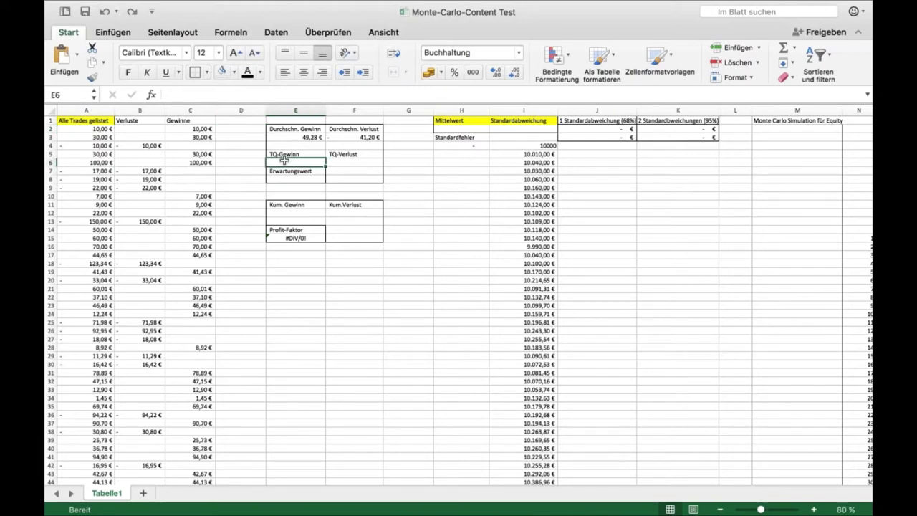
pyautogui.click(292, 181)
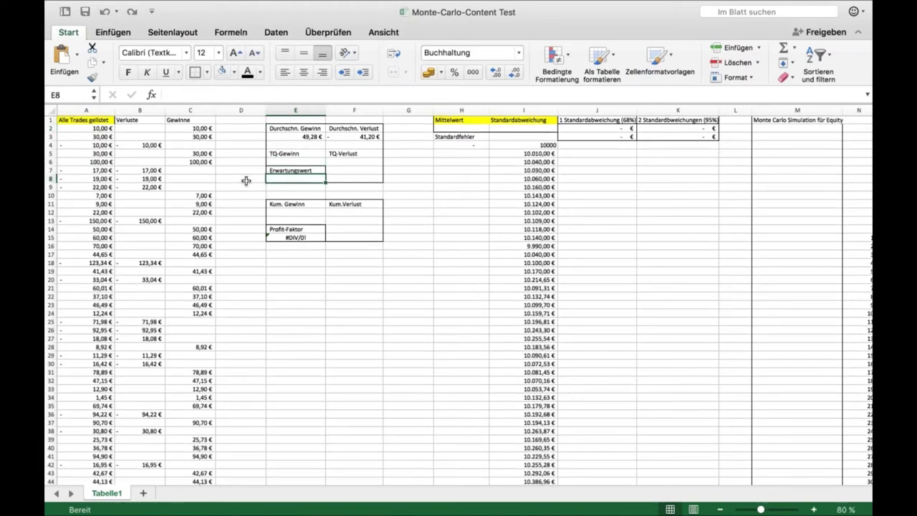
pyautogui.click(245, 135)
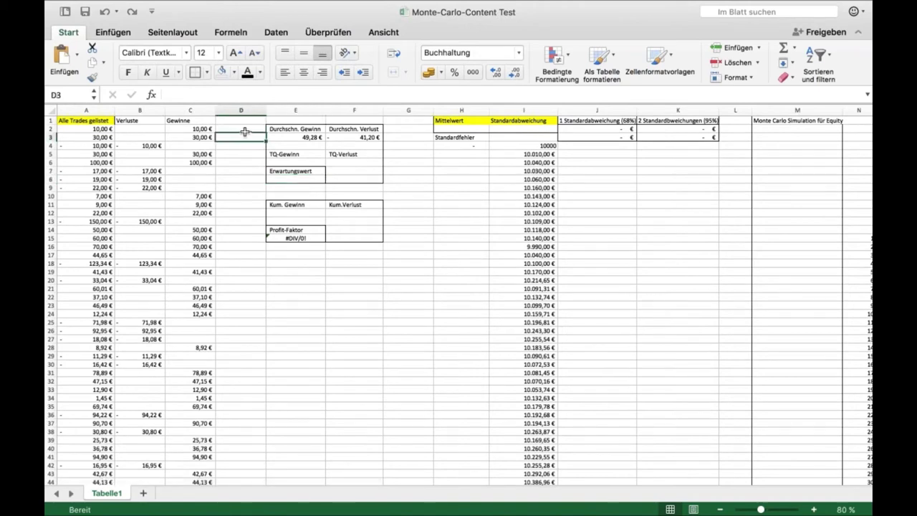
pyautogui.click(245, 126)
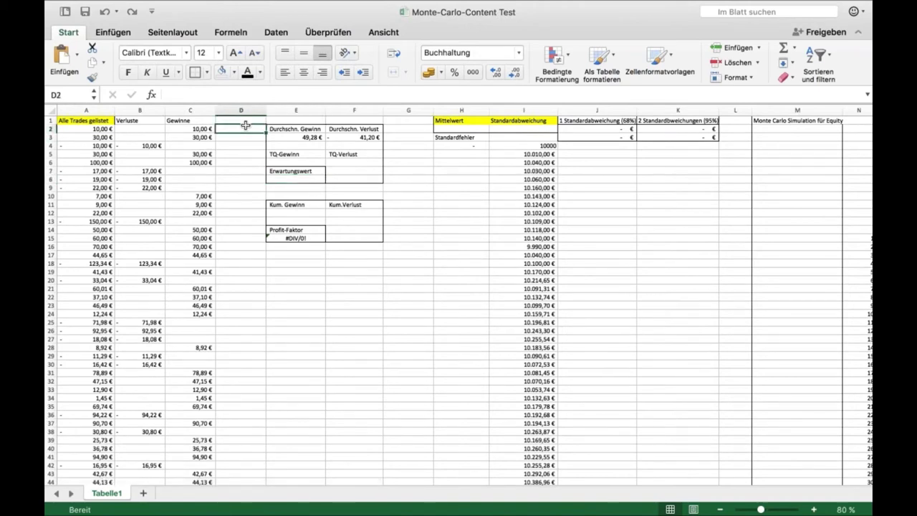
pyautogui.write('=')
pyautogui.click(102, 128)
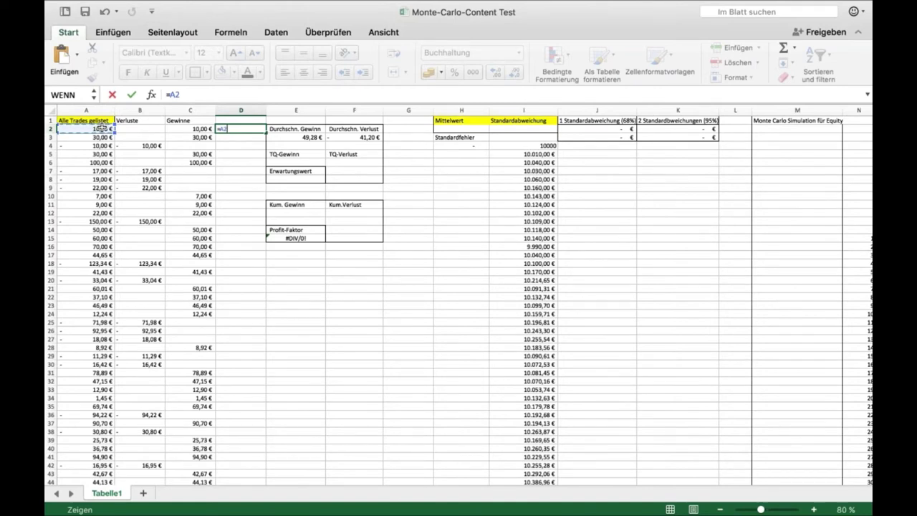
pyautogui.press('Escape')
# Step: Enter the winner-marking formula =WENN(A2>0;1;"") in cell D2, based on the full trade list
pyautogui.write('=')
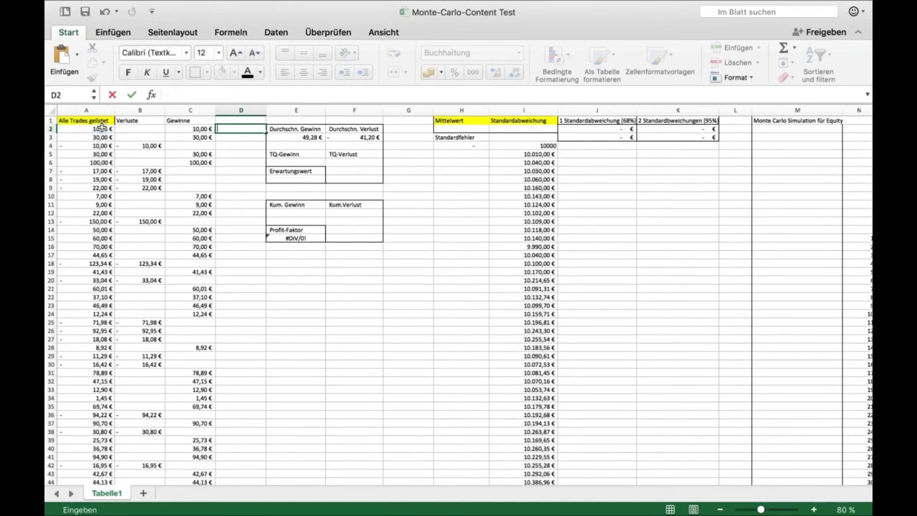
pyautogui.write('wenn(')
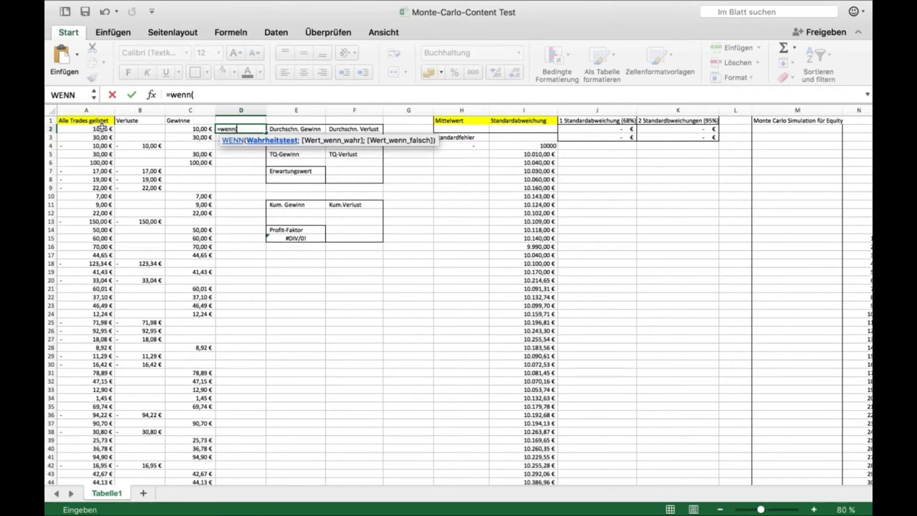
pyautogui.click(84, 129)
pyautogui.write('>')
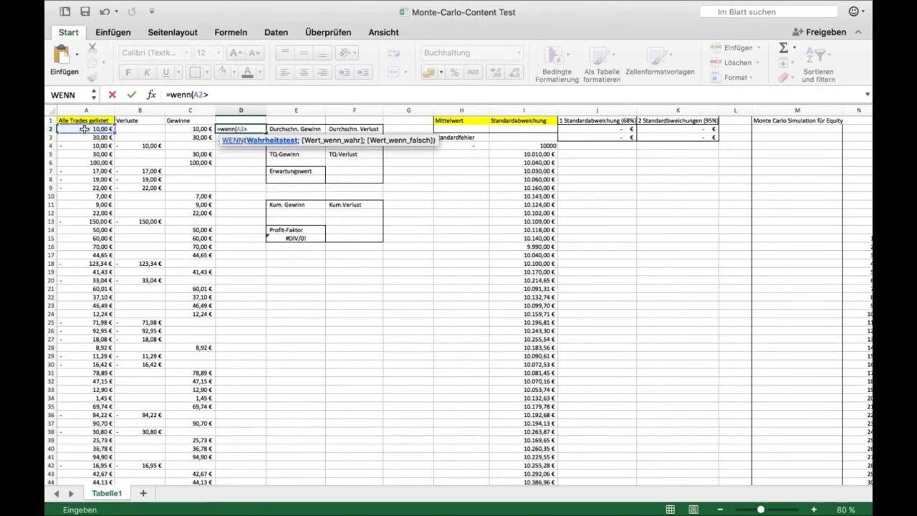
pyautogui.write('0;1;')
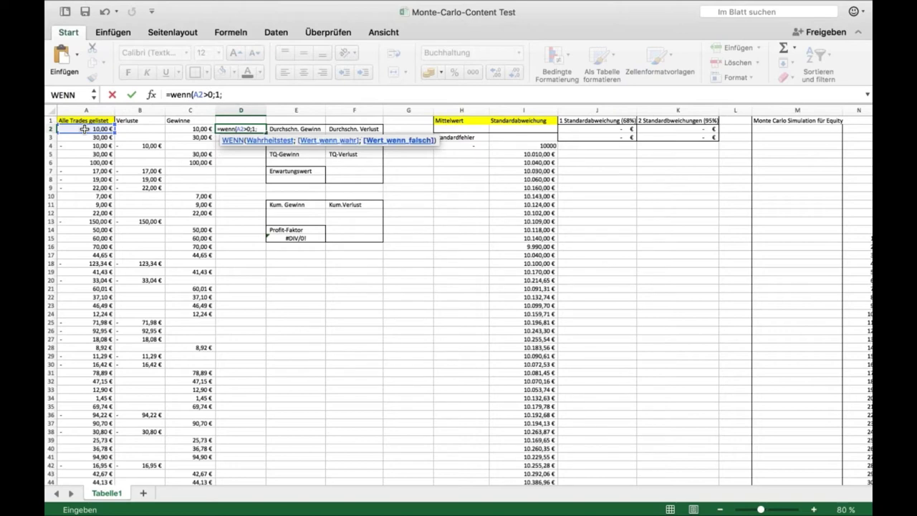
pyautogui.write('"")')
pyautogui.press('Return')
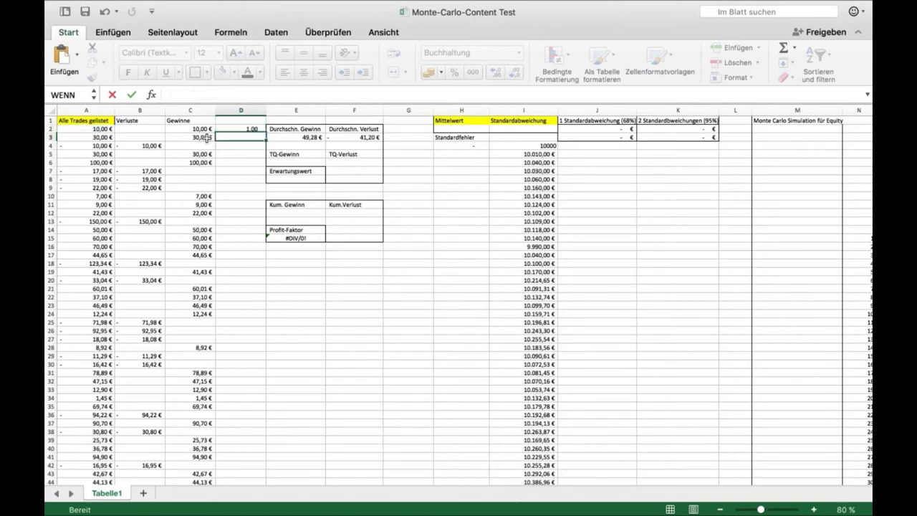
# Step: Fill the D2 formula down column D to the last trade in row 501 and check the sum of the marked cells
pyautogui.click(241, 129)
pyautogui.moveTo(265, 133); pyautogui.dragTo(259, 180)
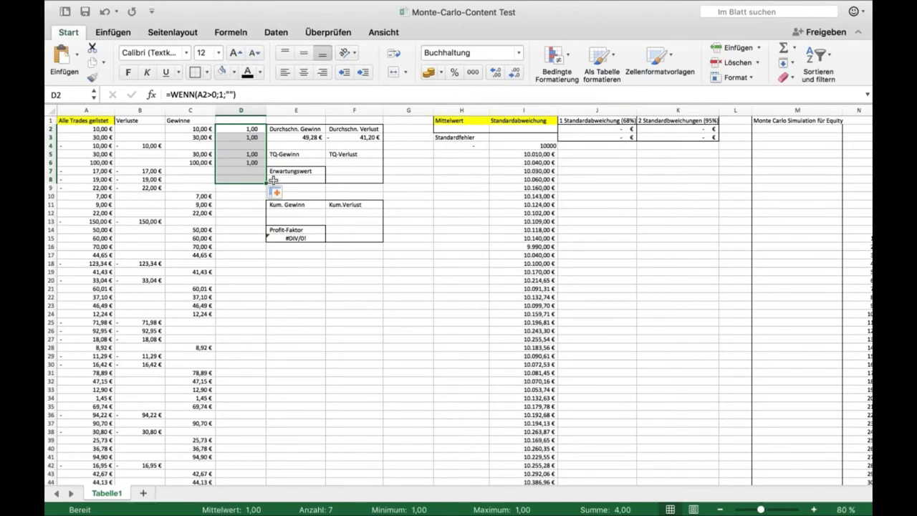
pyautogui.moveTo(264, 182)
pyautogui.mouseDown()
pyautogui.moveTo(242, 487)
pyautogui.moveTo(240, 91)
pyautogui.moveTo(241, 248)
pyautogui.mouseUp()
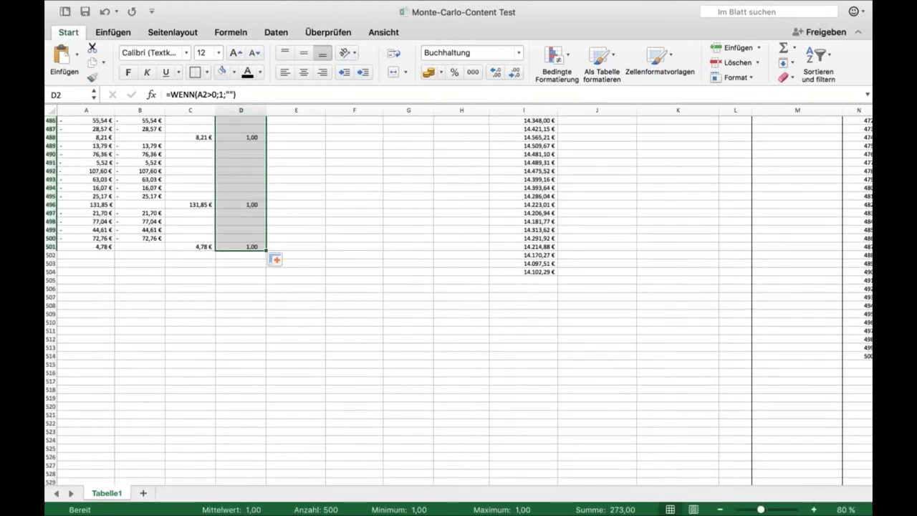
pyautogui.scroll(20, 459, 301)
pyautogui.scroll(10, 311, 231)
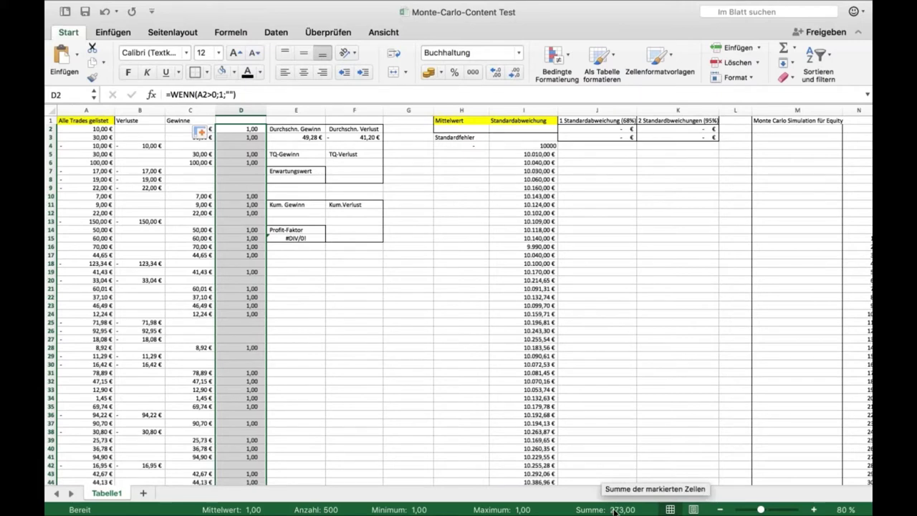
# Step: Enter =273/500 as the TQ-Gewinn in cell E6 and format it as a percentage with two decimals
pyautogui.click(295, 162)
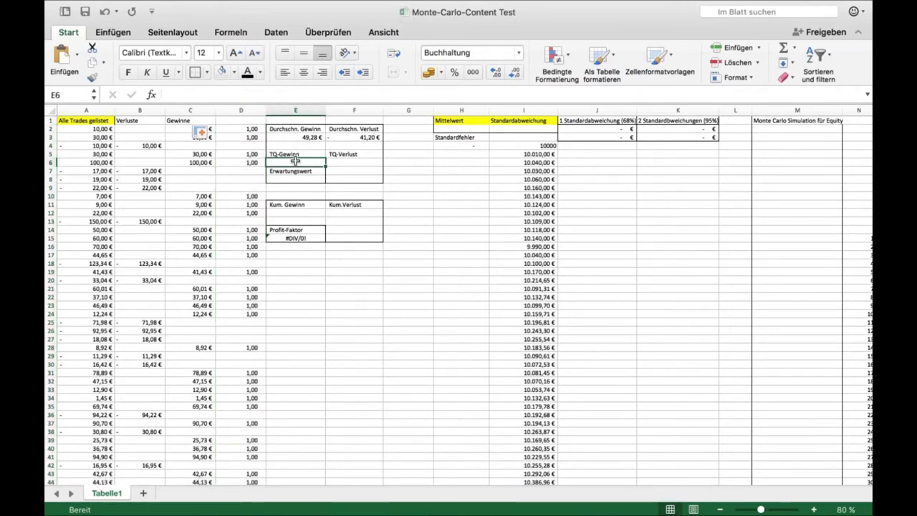
pyautogui.write('=')
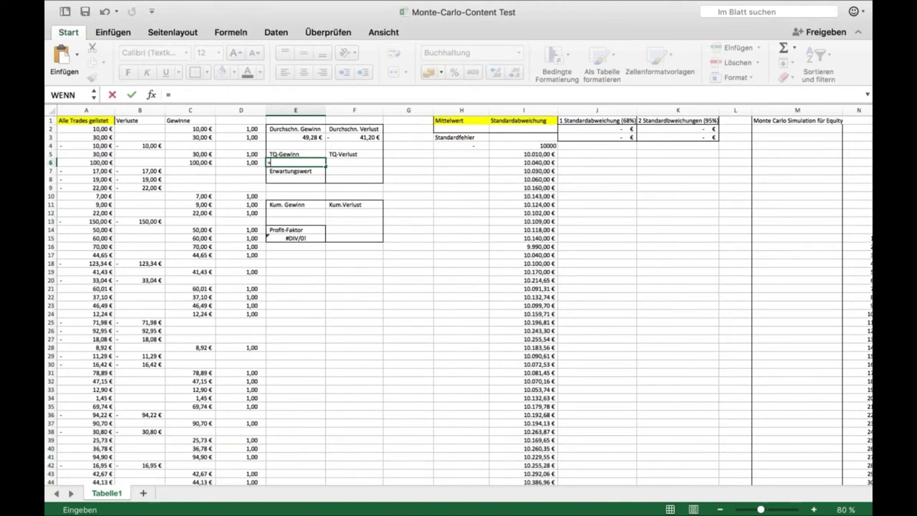
pyautogui.write('273/500')
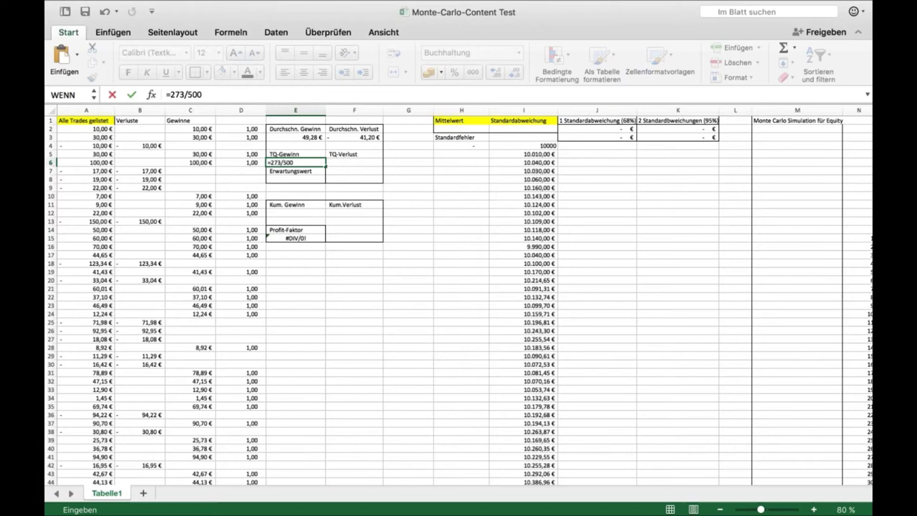
pyautogui.press('Return')
pyautogui.click(295, 163)
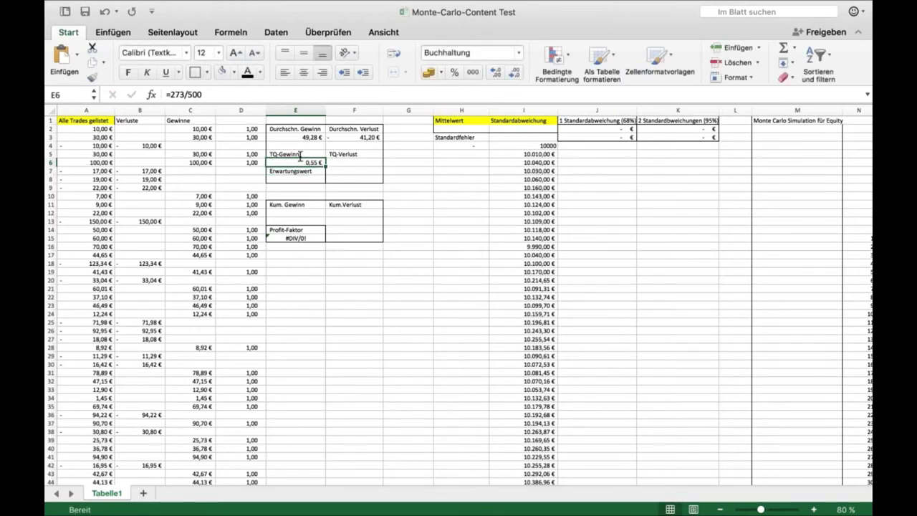
pyautogui.click(456, 75)
pyautogui.click(495, 72)
pyautogui.click(495, 72)
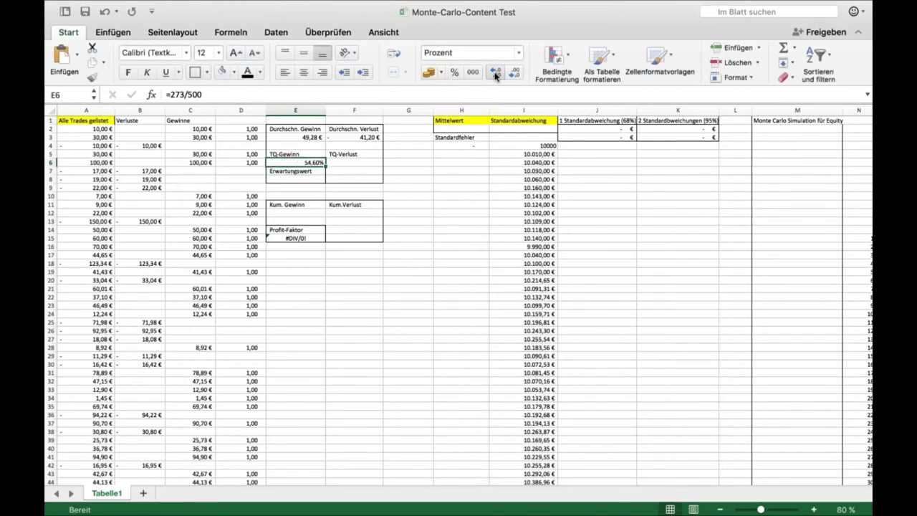
# Step: Calculate the TQ-Verlust in cell F6 with the formula =1-(E6)
pyautogui.click(353, 162)
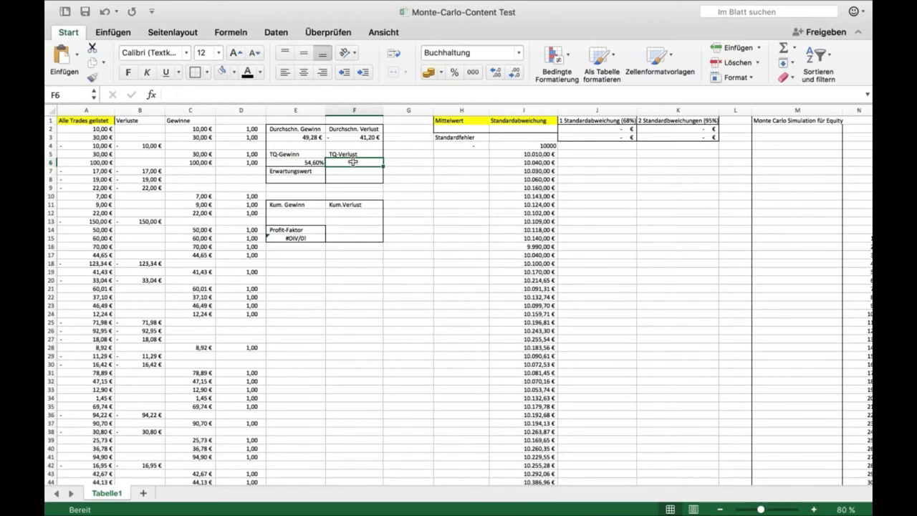
pyautogui.write('=1-(')
pyautogui.click(303, 163)
pyautogui.write(')')
pyautogui.press('Return')
pyautogui.press('Up')
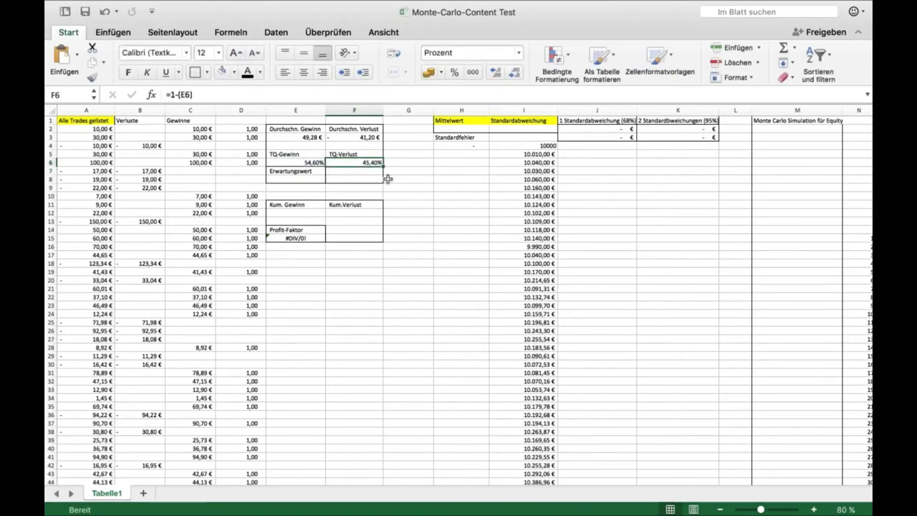
pyautogui.click(395, 178)
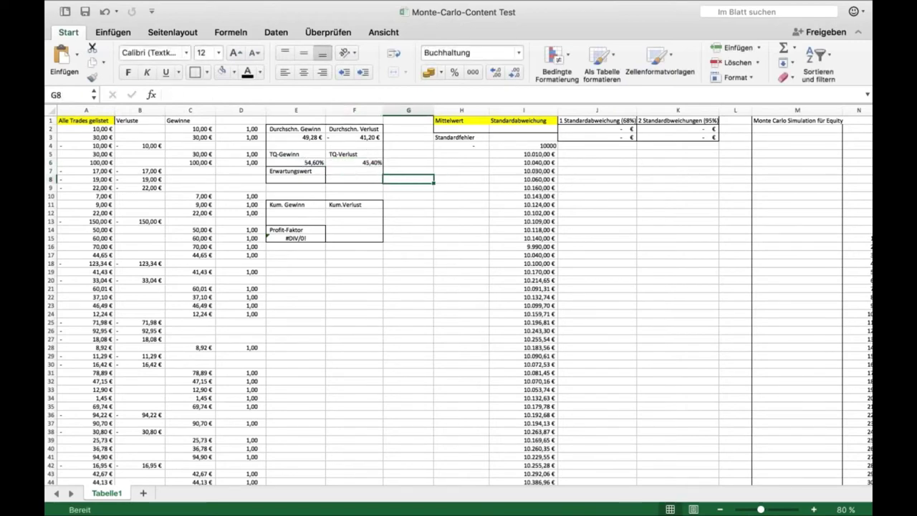
pyautogui.click(360, 162)
# Step: Calculate the Erwartungswert in cell E8 with =(E3*E6)+(F3*F6) and check the entered formula
pyautogui.click(313, 177)
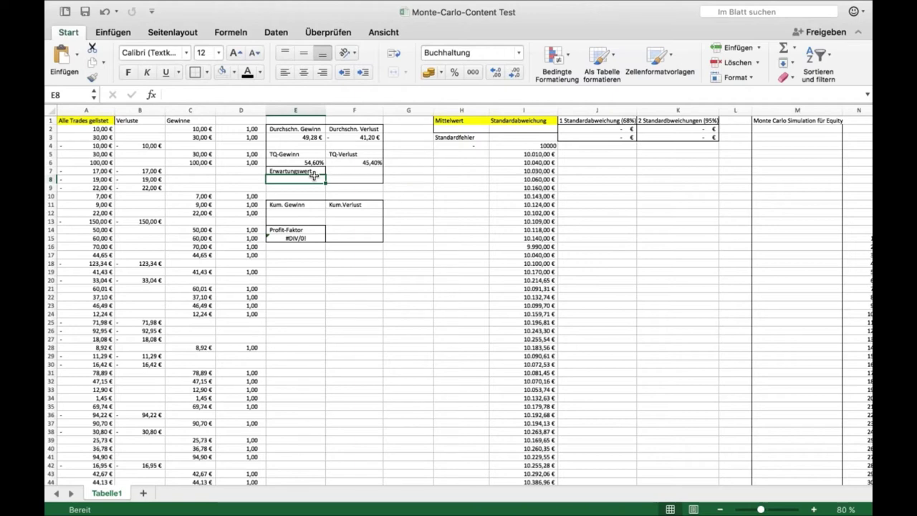
pyautogui.write('=(')
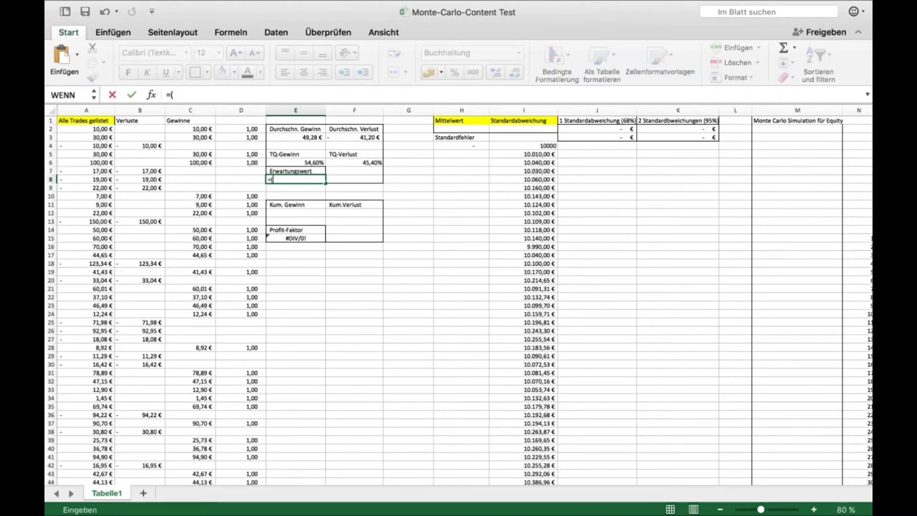
pyautogui.click(310, 138)
pyautogui.write('*')
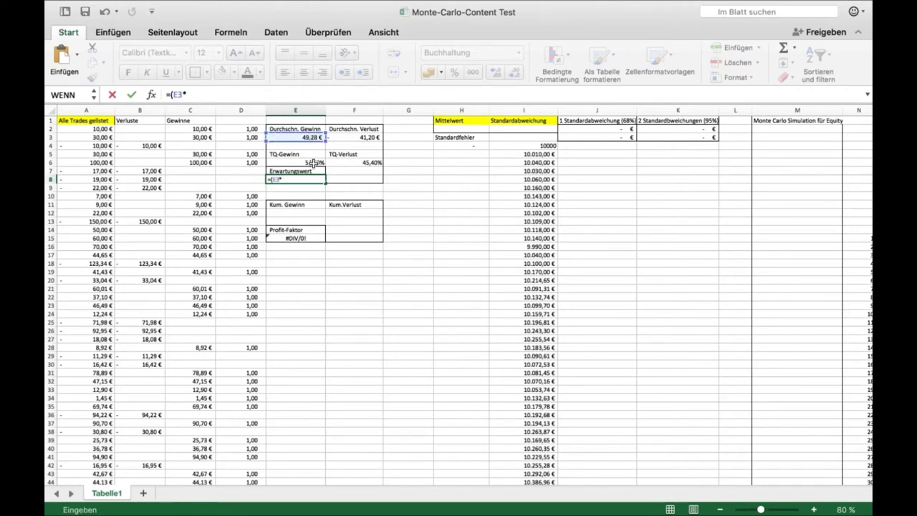
pyautogui.click(314, 163)
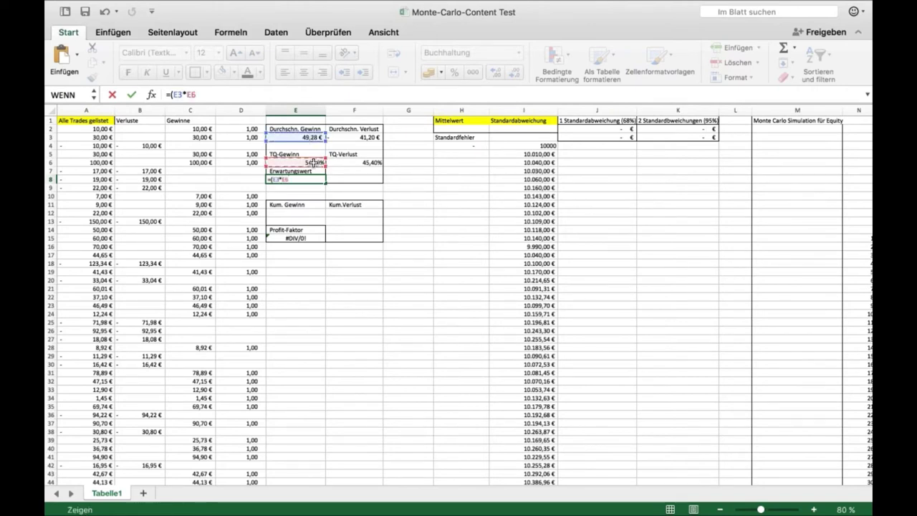
pyautogui.write(')+(')
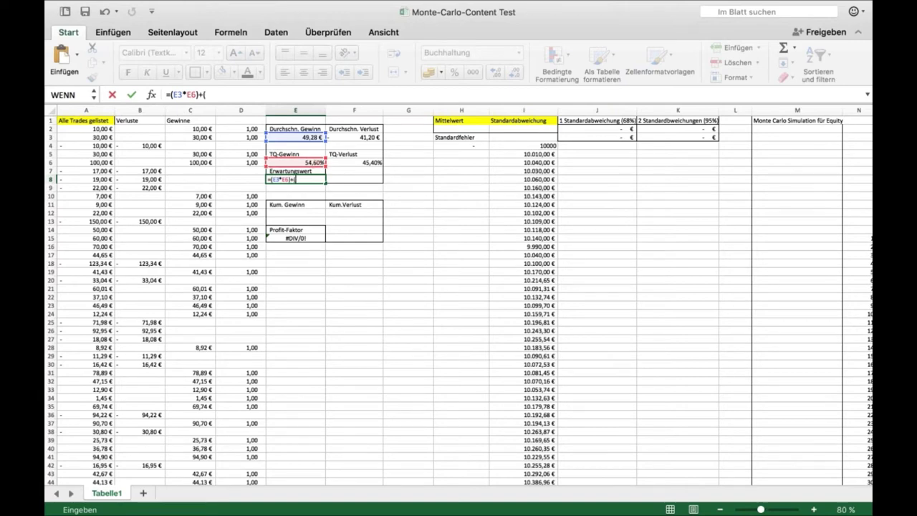
pyautogui.click(347, 138)
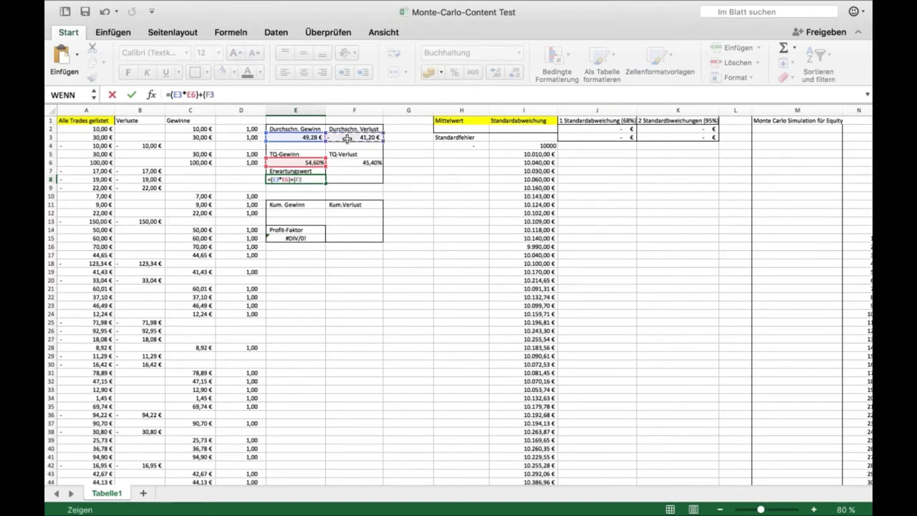
pyautogui.write('*')
pyautogui.click(351, 161)
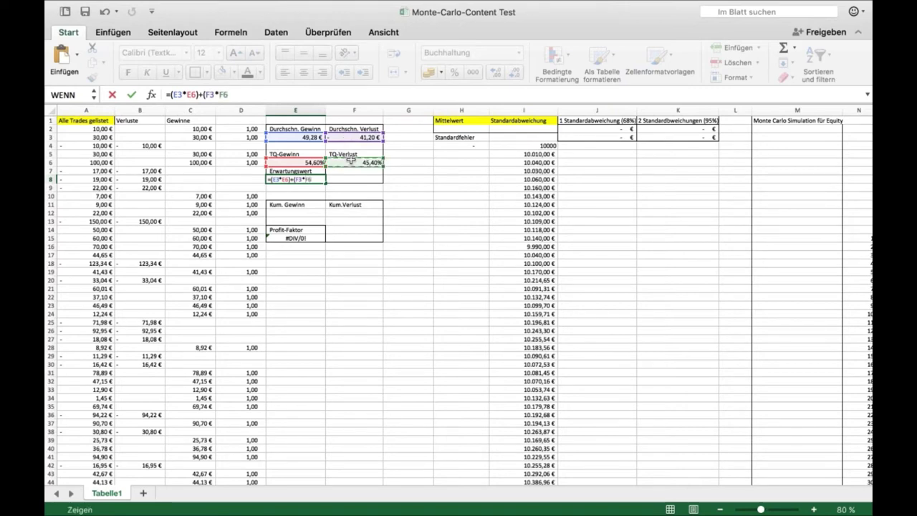
pyautogui.write(')')
pyautogui.press('Return')
pyautogui.press('Up')
pyautogui.click(405, 187)
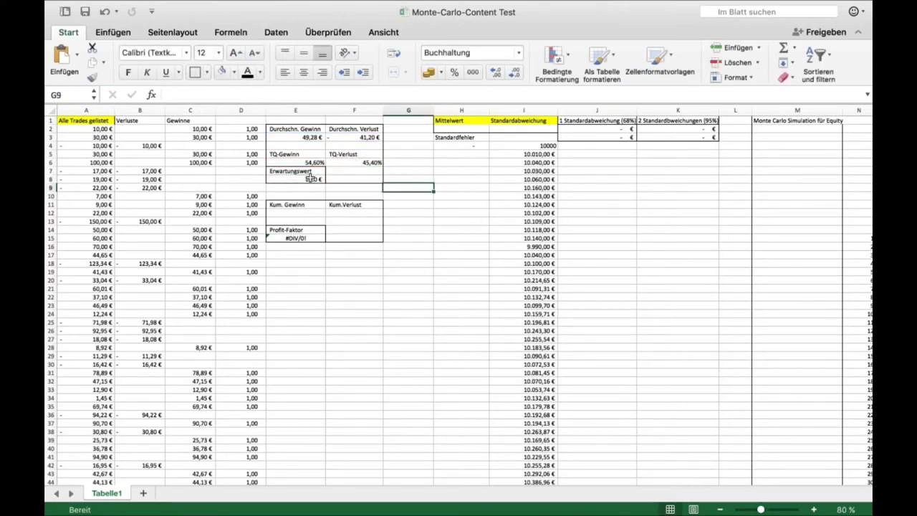
pyautogui.click(308, 179)
pyautogui.click(415, 196)
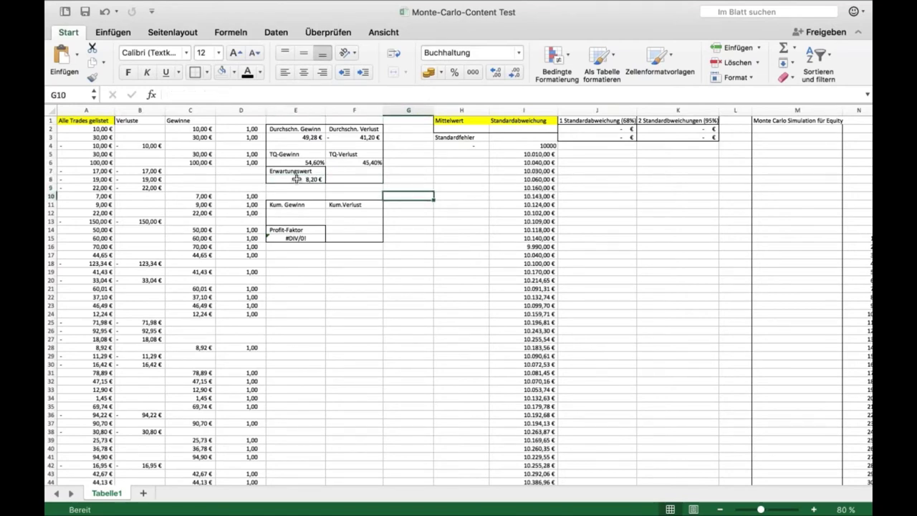
pyautogui.click(296, 179)
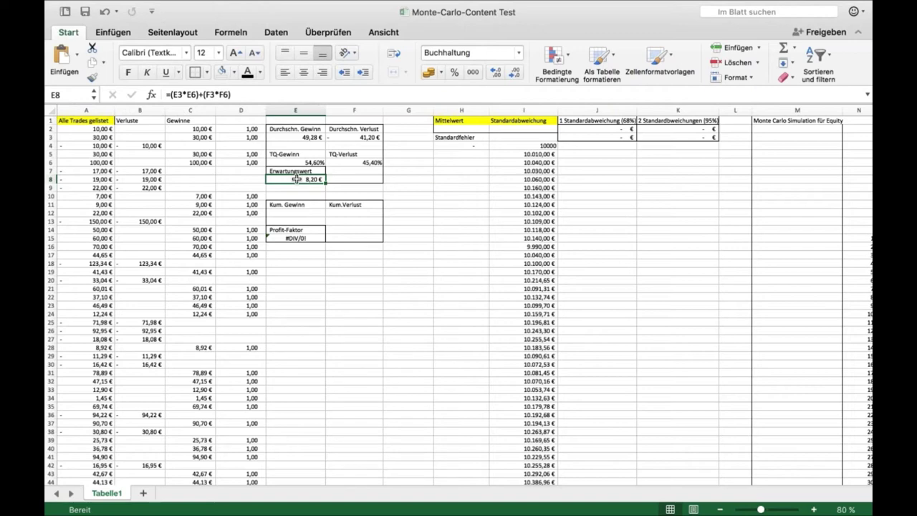
# Step: Calculate the Kum. Gewinn in cell E12 by summing the whole Gewinne column with =SUMME(C:C)
pyautogui.press('Down')
pyautogui.press('Down')
pyautogui.press('Down')
pyautogui.press('Down')
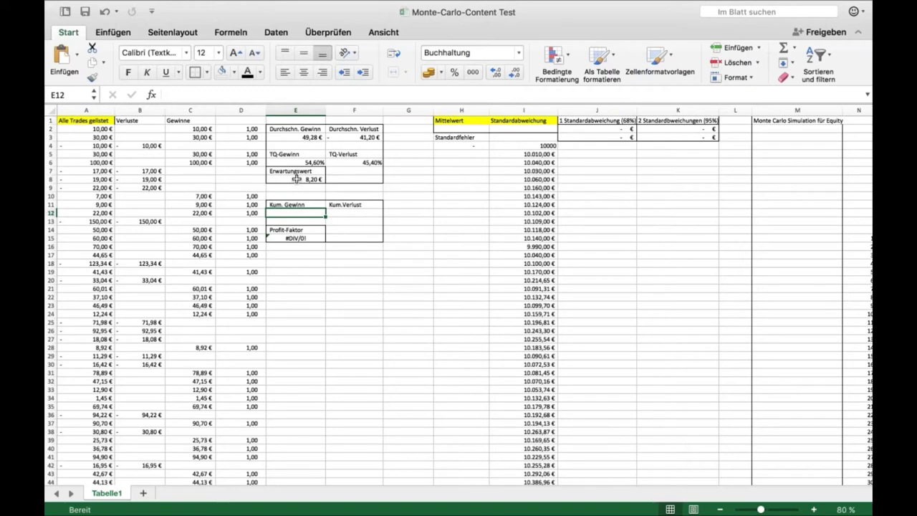
pyautogui.write('=summe(')
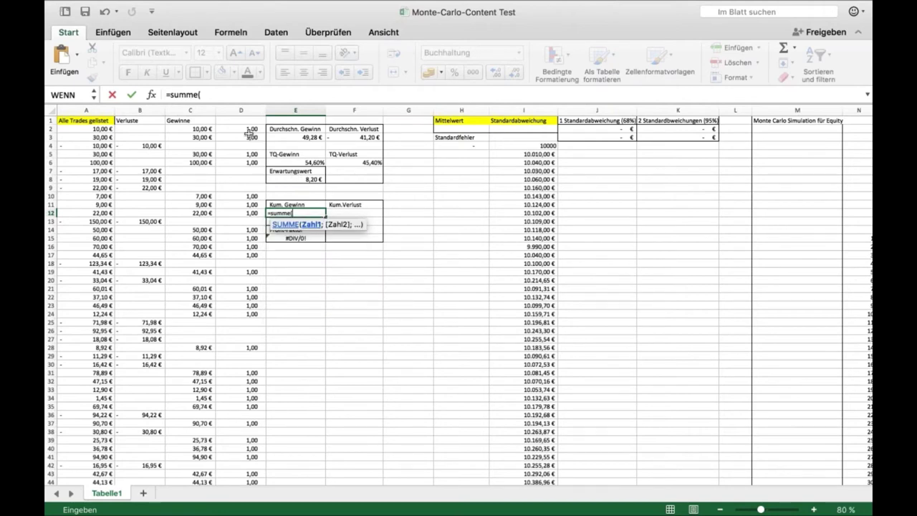
pyautogui.click(209, 109)
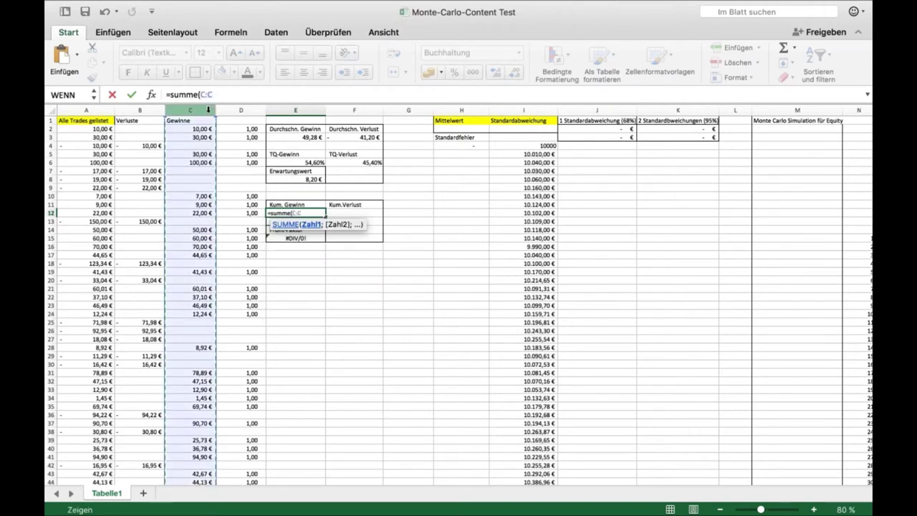
pyautogui.write(')')
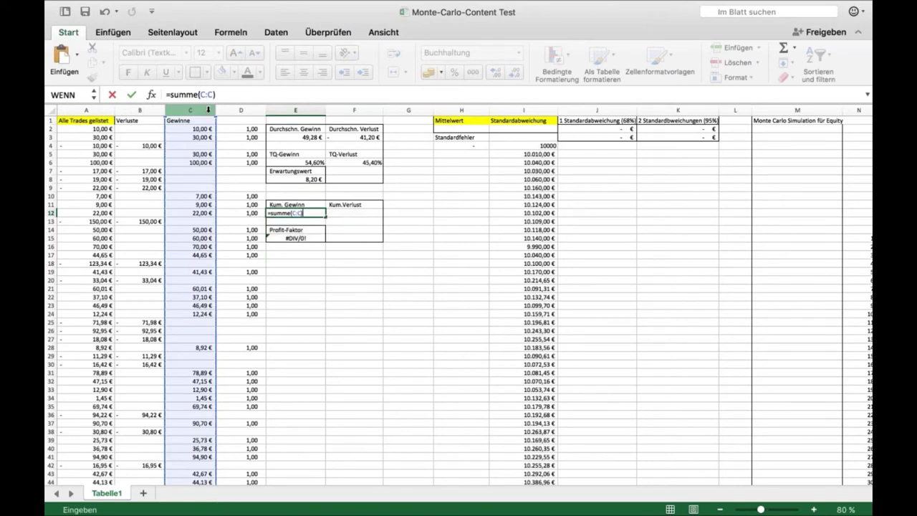
pyautogui.press('Return')
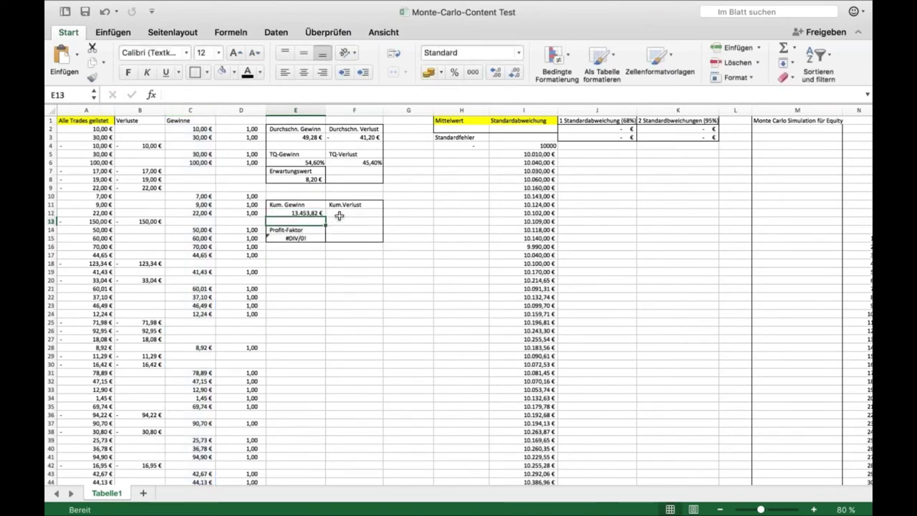
# Step: Calculate the Kum.Verlust in cell F12 by summing the whole Verluste column with =SUMME(B:B)
pyautogui.click(338, 215)
pyautogui.write('=summe(')
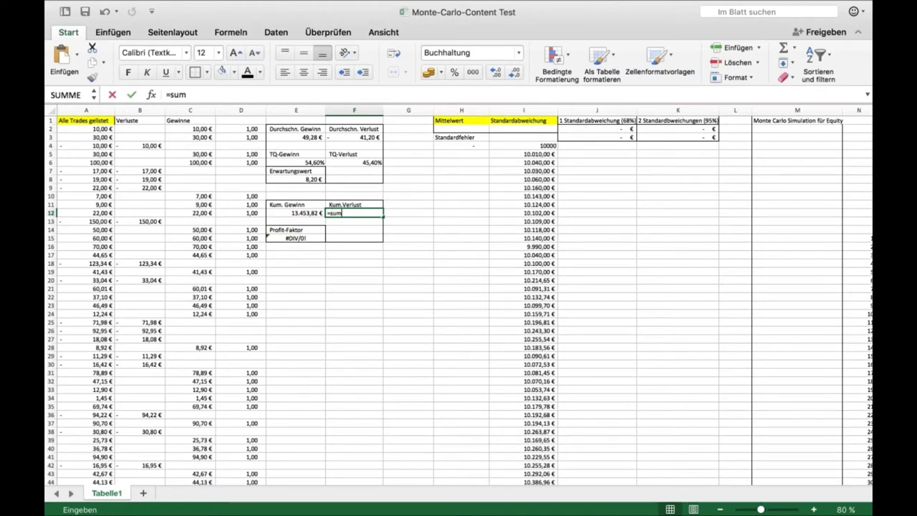
pyautogui.click(140, 110)
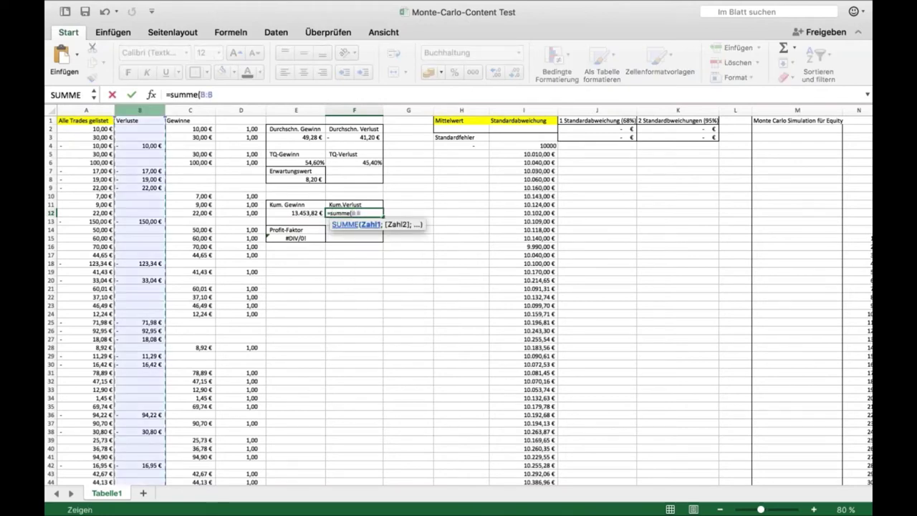
pyautogui.press('Return')
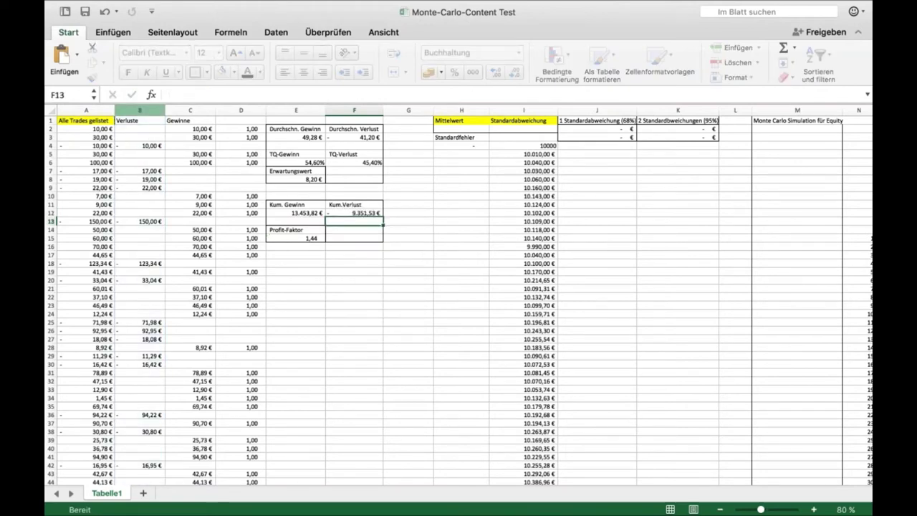
# Step: Check which cells the Profit-Faktor formula in cell E15 refers to
pyautogui.press('Up')
pyautogui.click(295, 238)
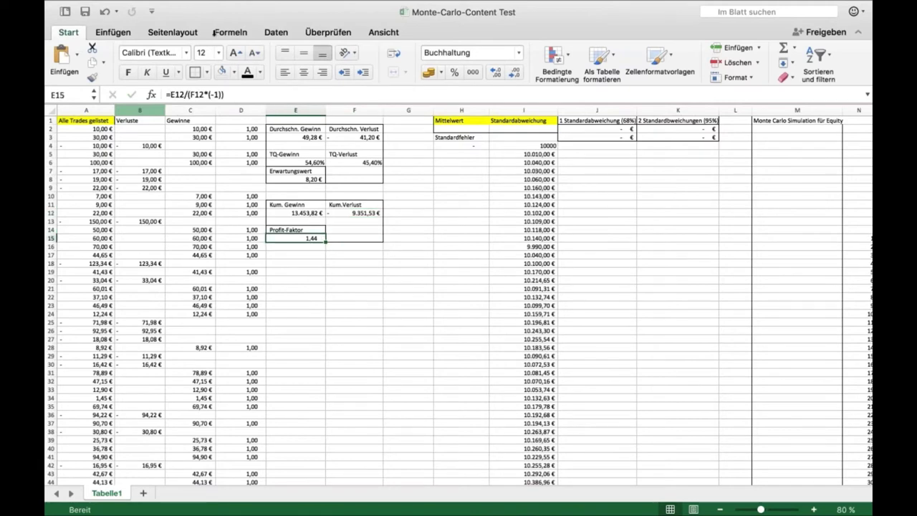
pyautogui.click(225, 95)
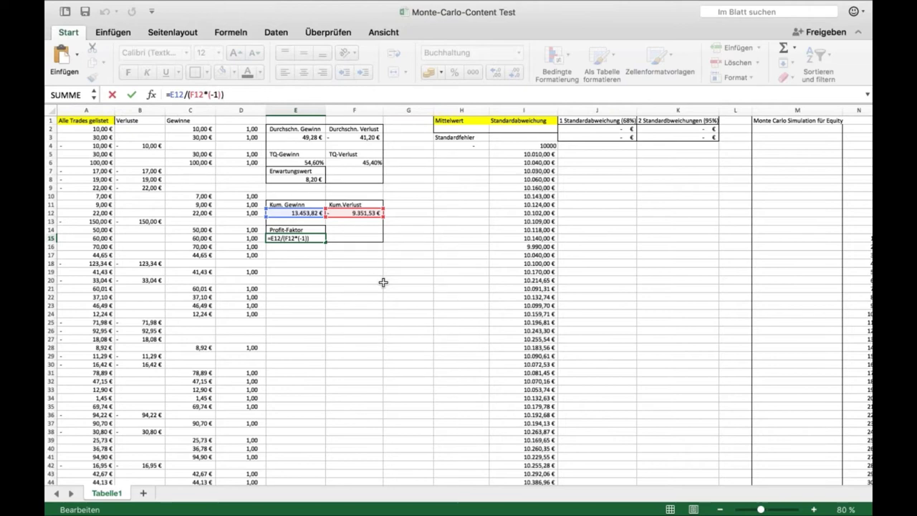
pyautogui.press('Return')
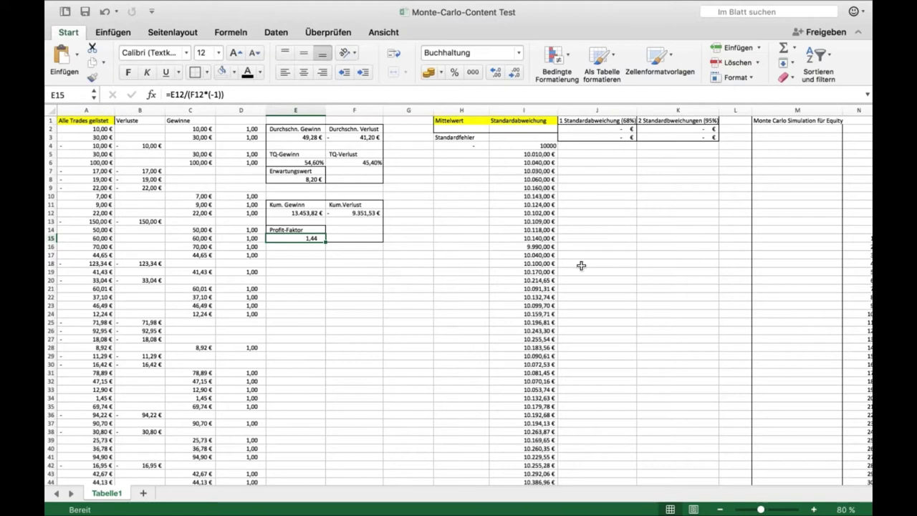
pyautogui.hscroll(4, 584, 262)
pyautogui.hscroll(-2, 594, 264)
pyautogui.hscroll(-5, 604, 265)
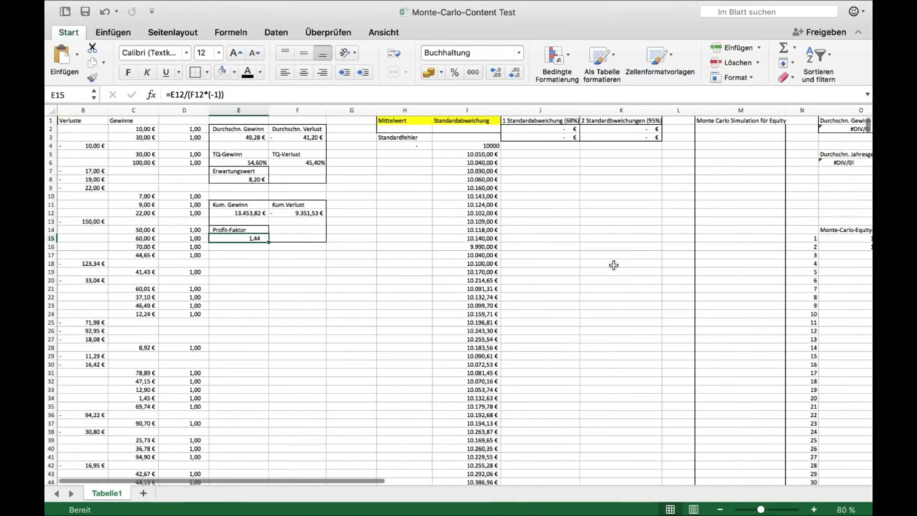
pyautogui.click(422, 247)
pyautogui.click(430, 228)
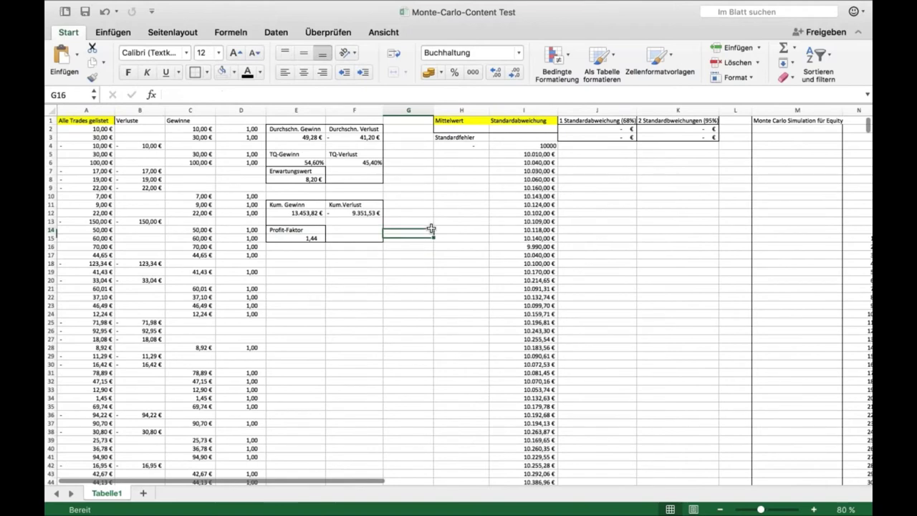
# Step: Calculate the Mittelwert in cell H2 by averaging the whole column of all trades with =MITTELWERT(A:A)
pyautogui.click(462, 136)
pyautogui.click(465, 125)
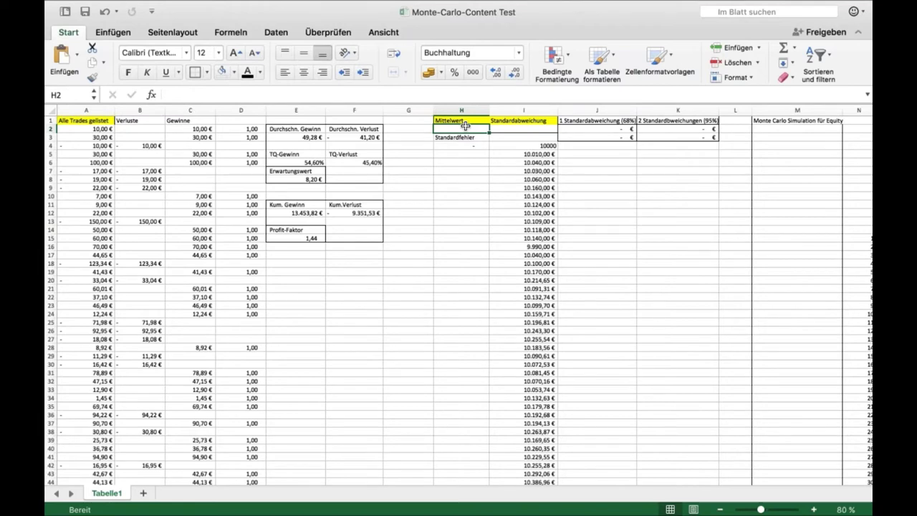
pyautogui.write('=')
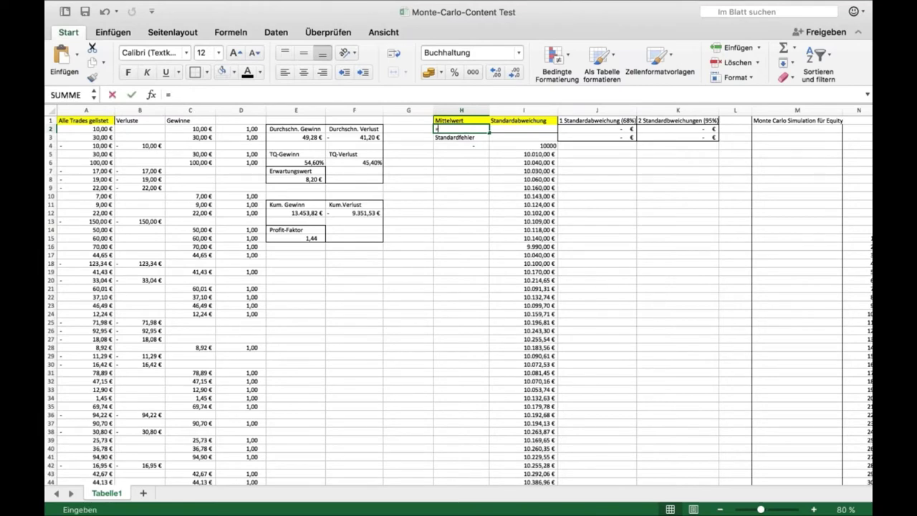
pyautogui.write('mittelwert')
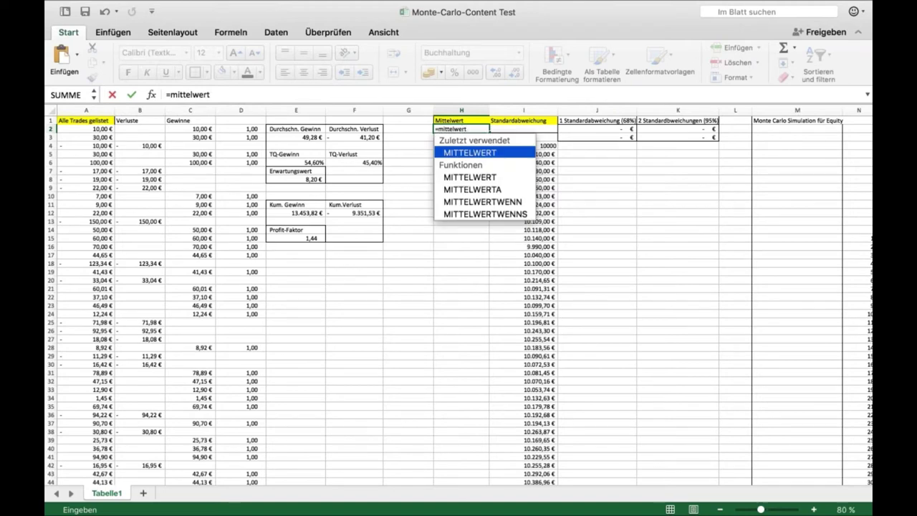
pyautogui.write('(')
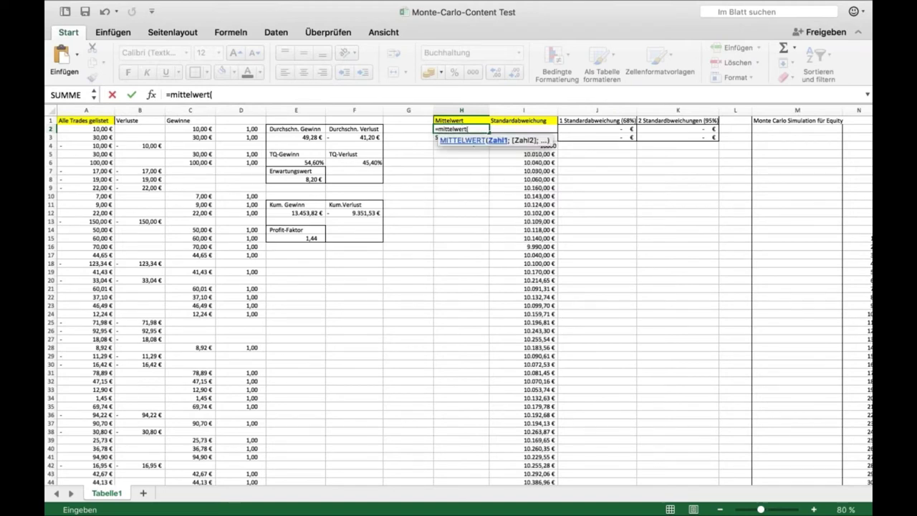
pyautogui.click(93, 127)
pyautogui.click(86, 110)
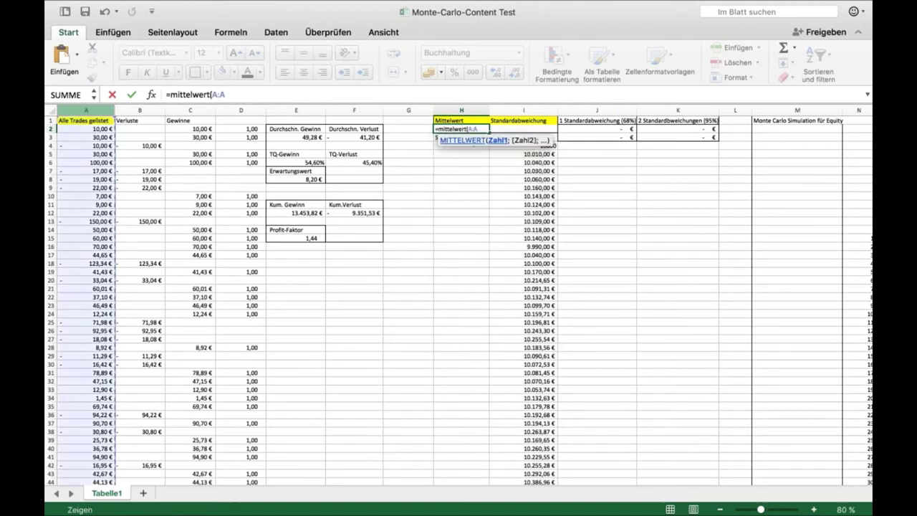
pyautogui.write(')')
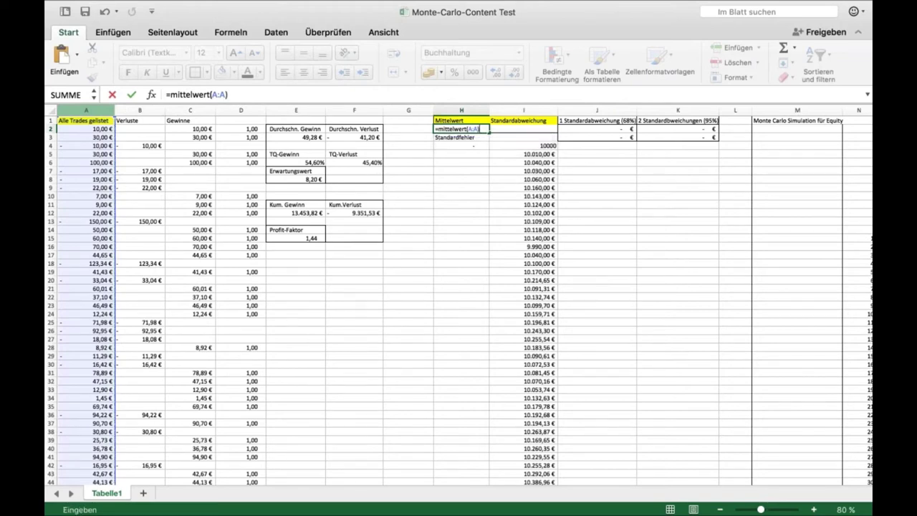
pyautogui.press('Return')
pyautogui.click(461, 128)
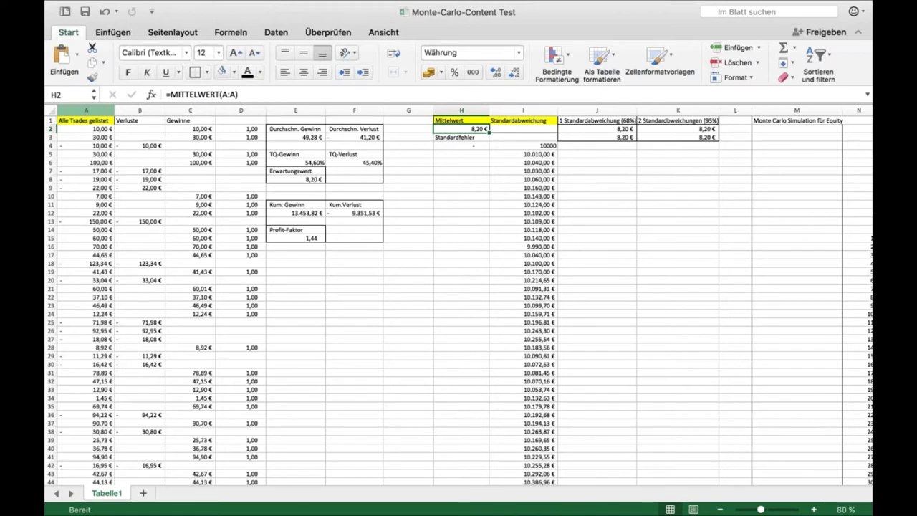
# Step: Calculate the Standardabweichung in cell I2 over the whole column of all trades with =STABW.S(A:A)
pyautogui.click(523, 128)
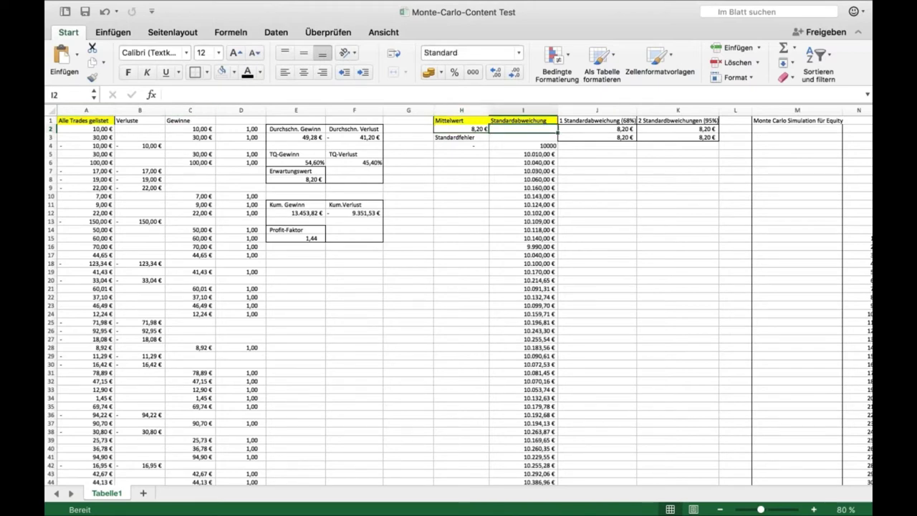
pyautogui.write('=stab')
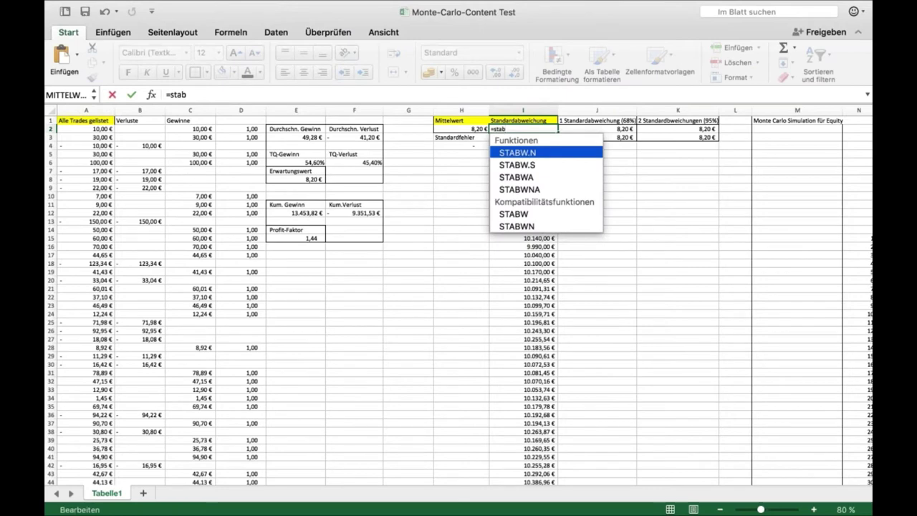
pyautogui.write('w.s(')
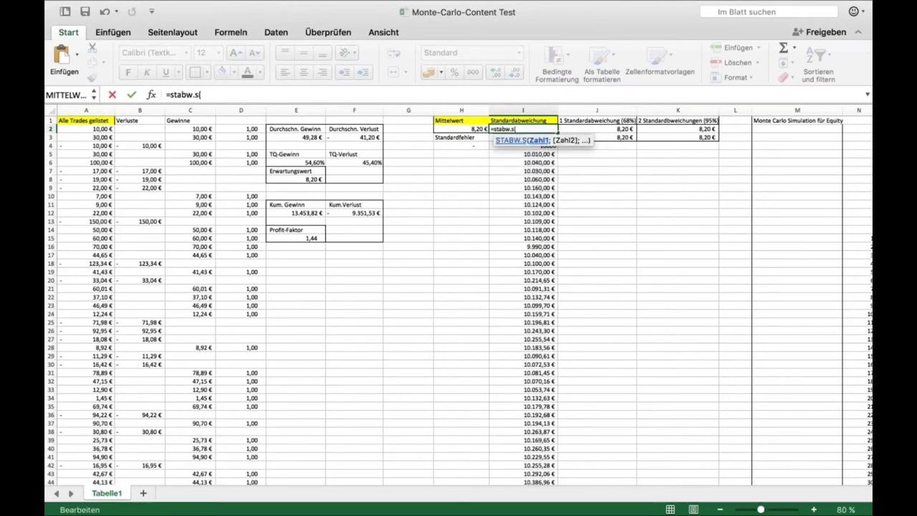
pyautogui.click(101, 111)
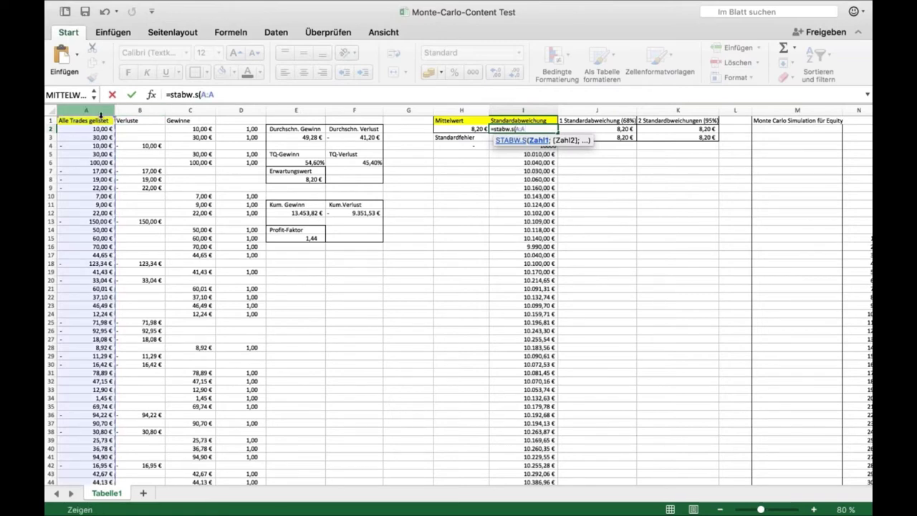
pyautogui.write(')')
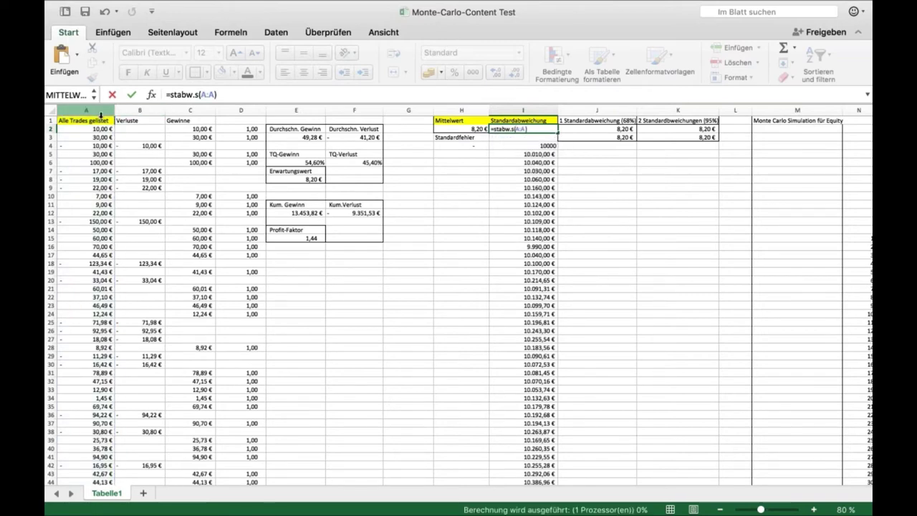
pyautogui.press('Return')
pyautogui.press('Up')
pyautogui.press('Down')
pyautogui.press('Up')
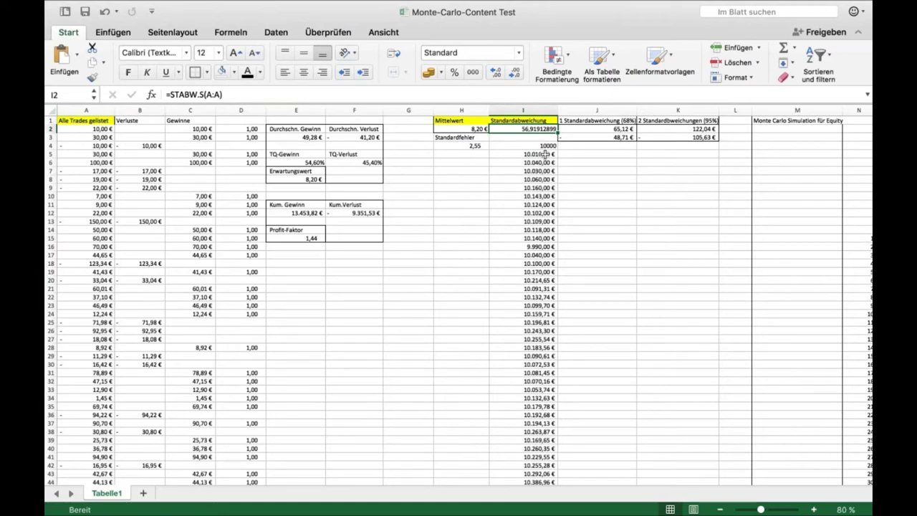
# Step: Examine the formulas for one and two standard deviations in cells J2, J3 and K2
pyautogui.click(596, 128)
pyautogui.click(603, 153)
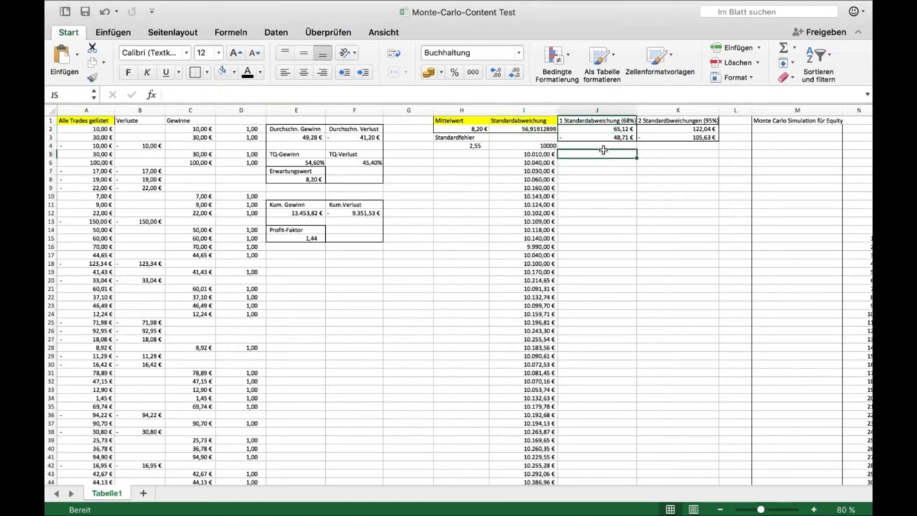
pyautogui.click(605, 131)
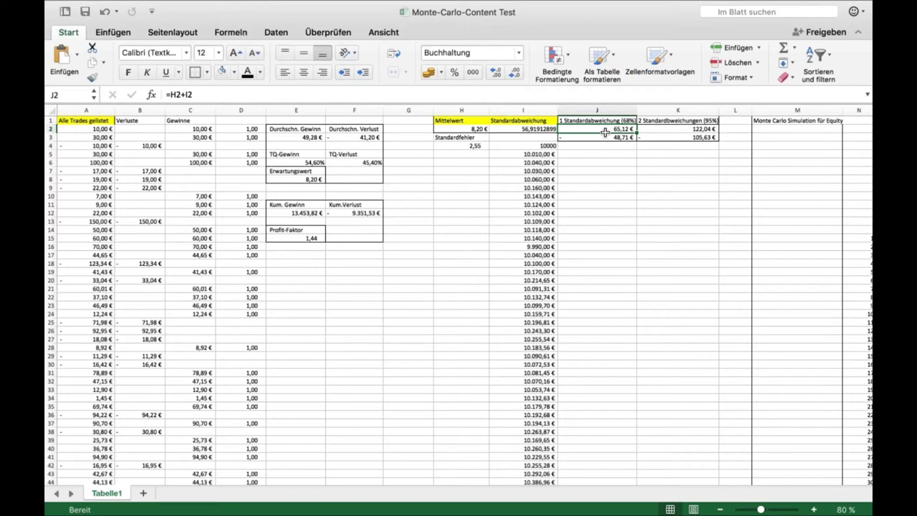
pyautogui.press('Down')
pyautogui.press('Up')
pyautogui.press('Down')
pyautogui.press('Up')
pyautogui.press('Right')
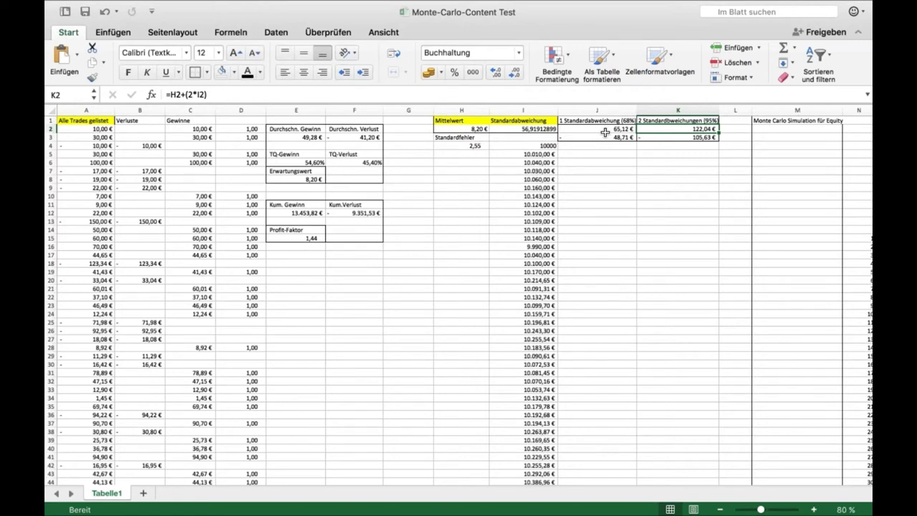
# Step: Widen column M, headed Monte Carlo Simulation für Equity, slightly
pyautogui.click(630, 161)
pyautogui.moveTo(843, 111); pyautogui.dragTo(846, 111)
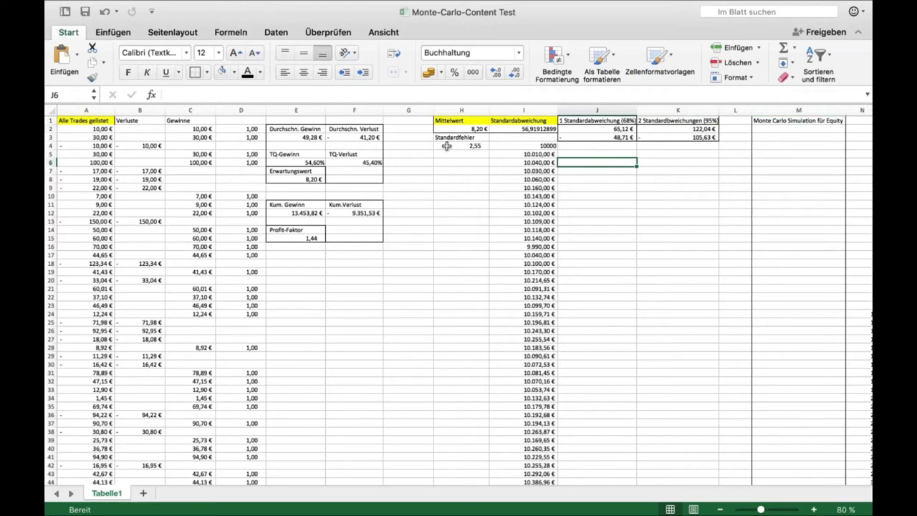
# Step: Check which cells the Standardfehler formula in cell H4 refers to
pyautogui.click(447, 143)
pyautogui.click(447, 179)
pyautogui.press('Up')
pyautogui.press('Up')
pyautogui.press('Up')
pyautogui.press('Up')
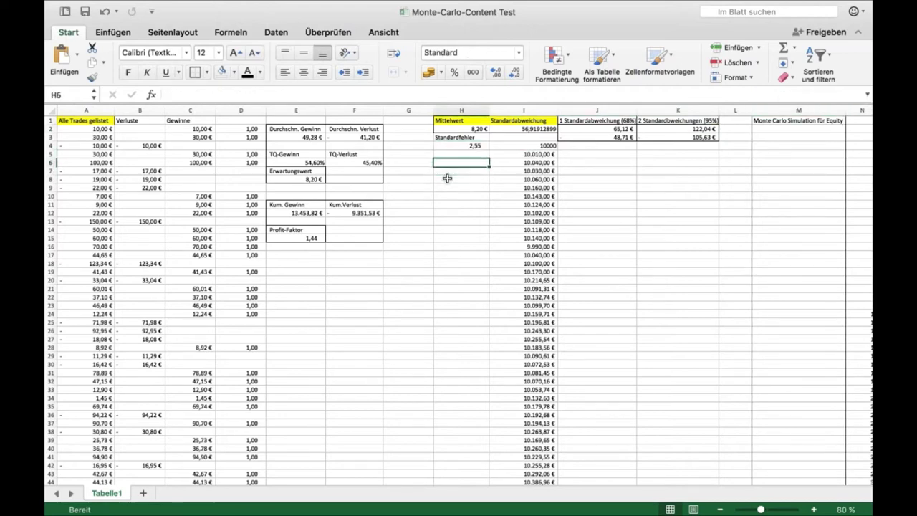
pyautogui.click(400, 95)
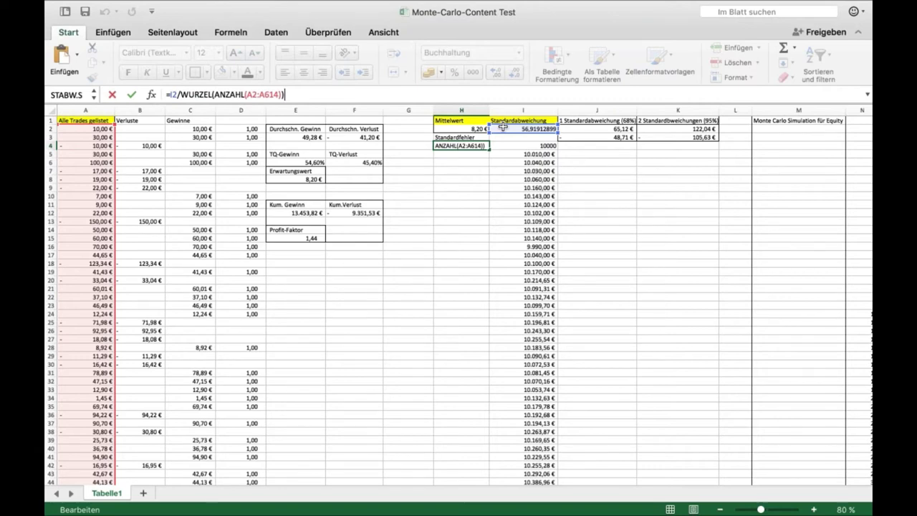
pyautogui.press('Return')
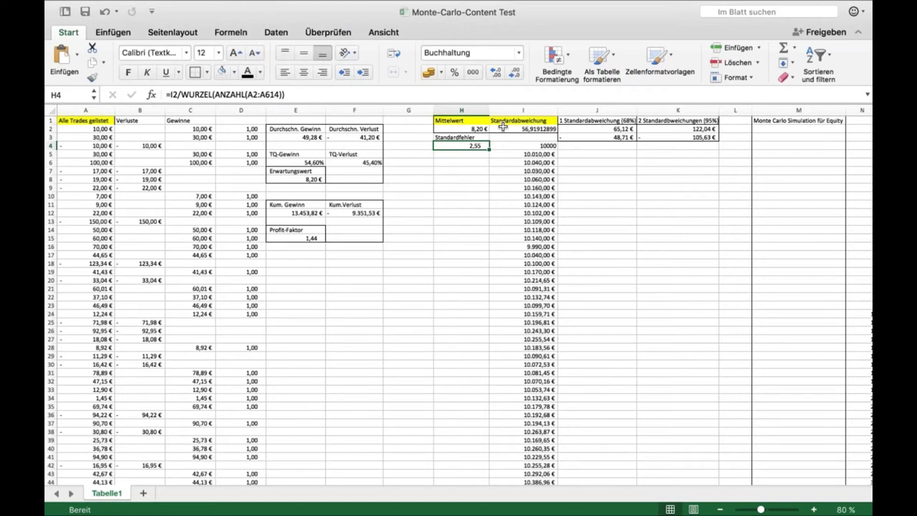
# Step: Format the starting capital in cell I4 with the Buchhaltung euro number format
pyautogui.hscroll(2, 503, 126)
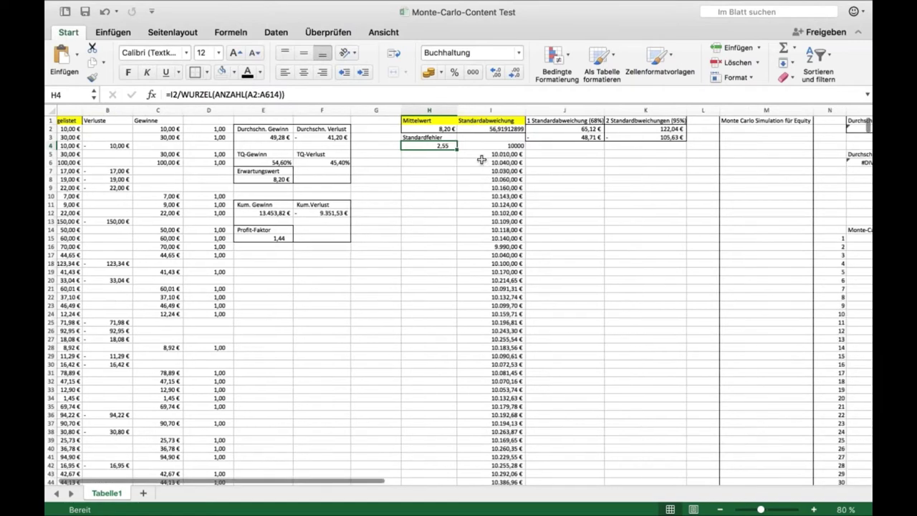
pyautogui.click(493, 148)
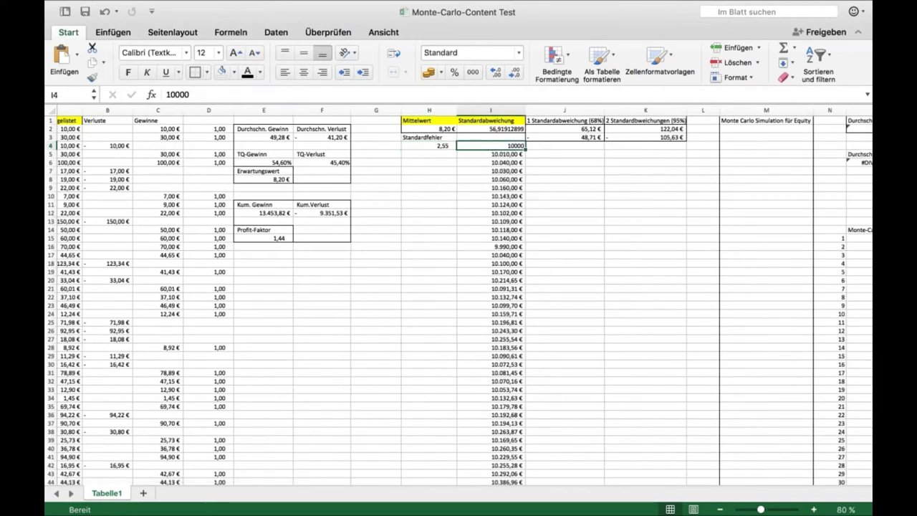
pyautogui.click(428, 72)
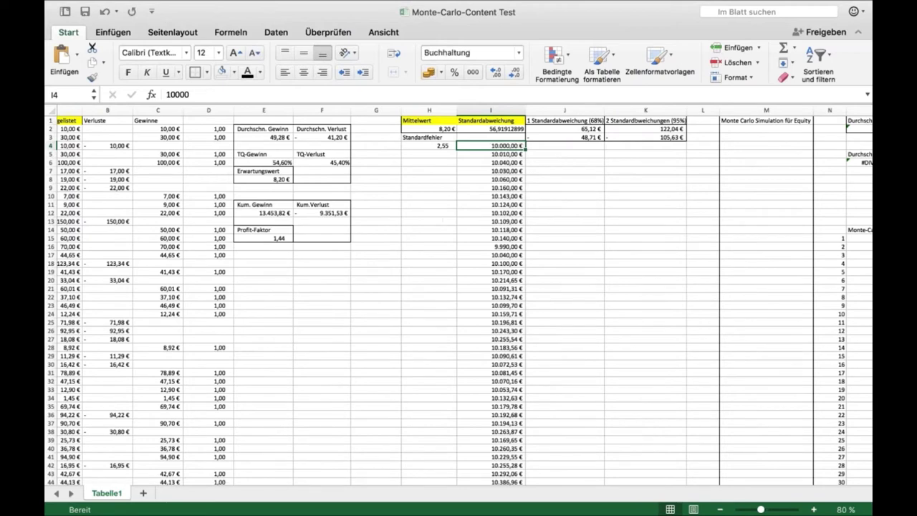
pyautogui.hscroll(6, 458, 293)
pyautogui.hscroll(-2, 313, 146)
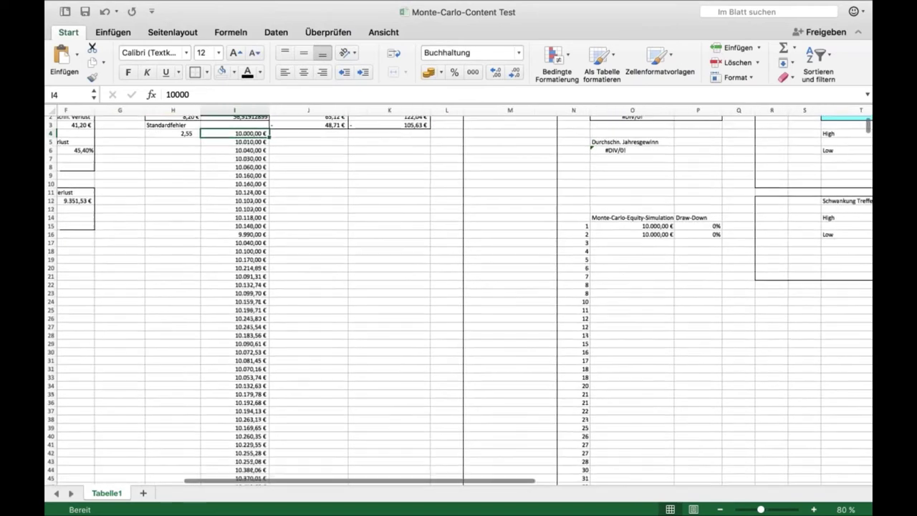
pyautogui.moveTo(295, 147); pyautogui.dragTo(281, 393)
pyautogui.click(374, 317)
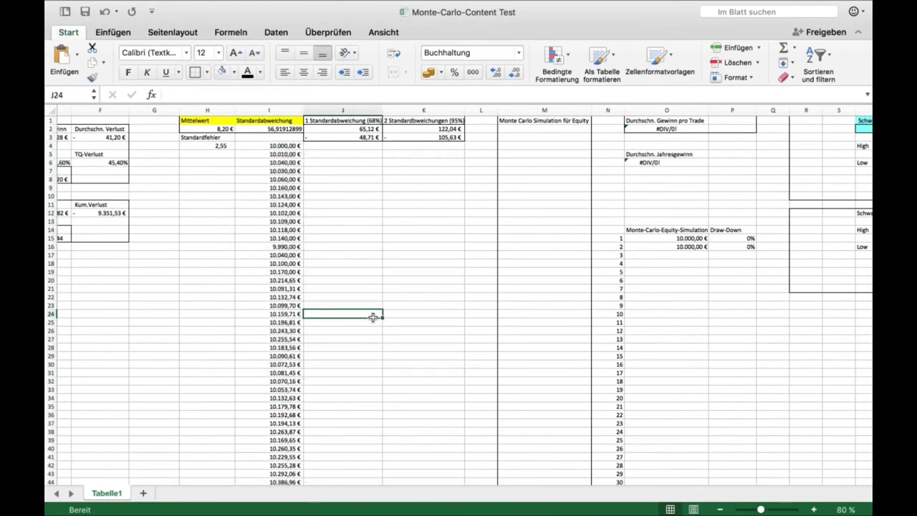
# Step: Check which cells the running equity formulas in I5 and I6 refer to
pyautogui.hscroll(-5, 375, 317)
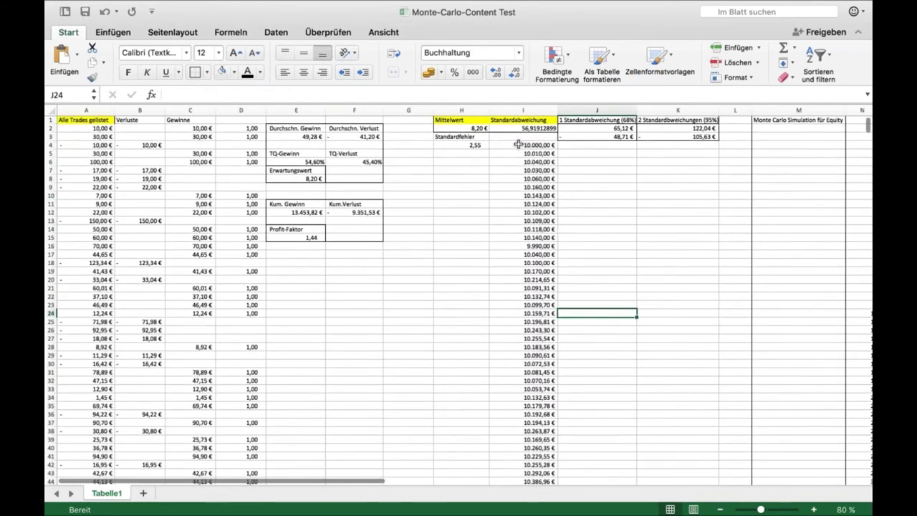
pyautogui.click(526, 145)
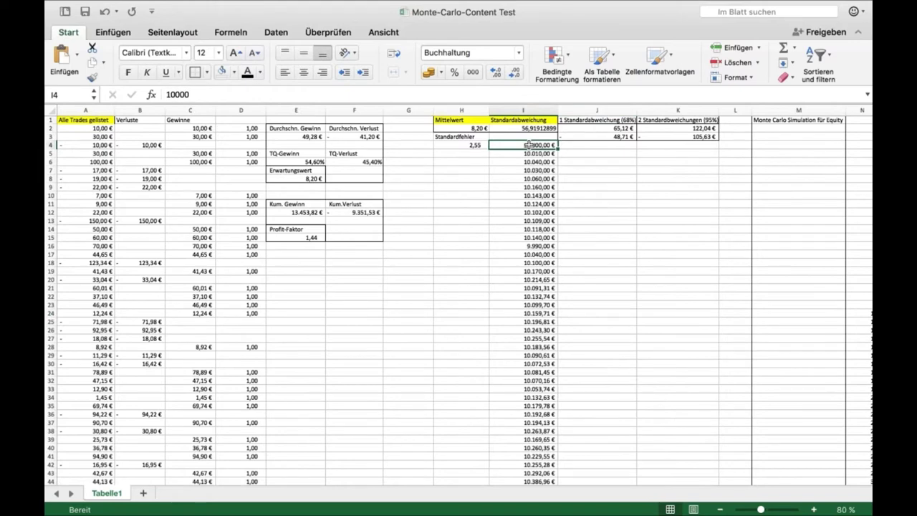
pyautogui.press('Down')
pyautogui.press('Down')
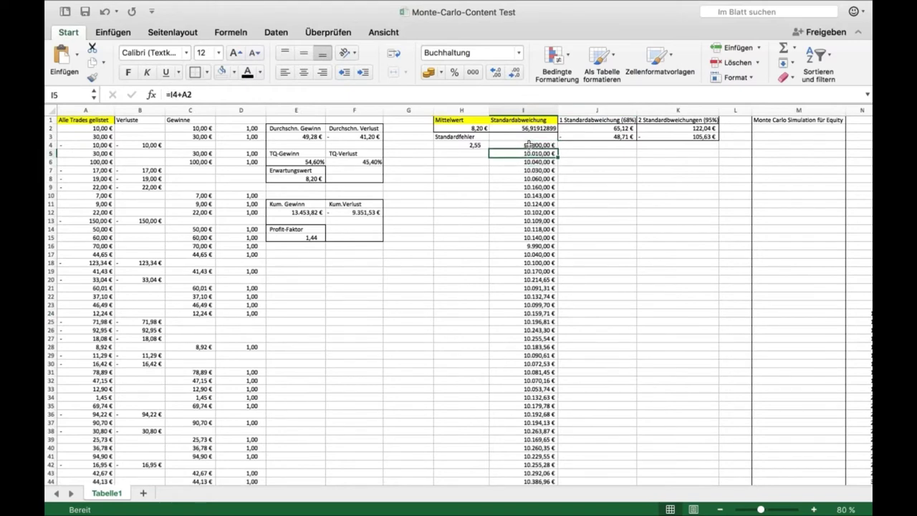
pyautogui.press('F2')
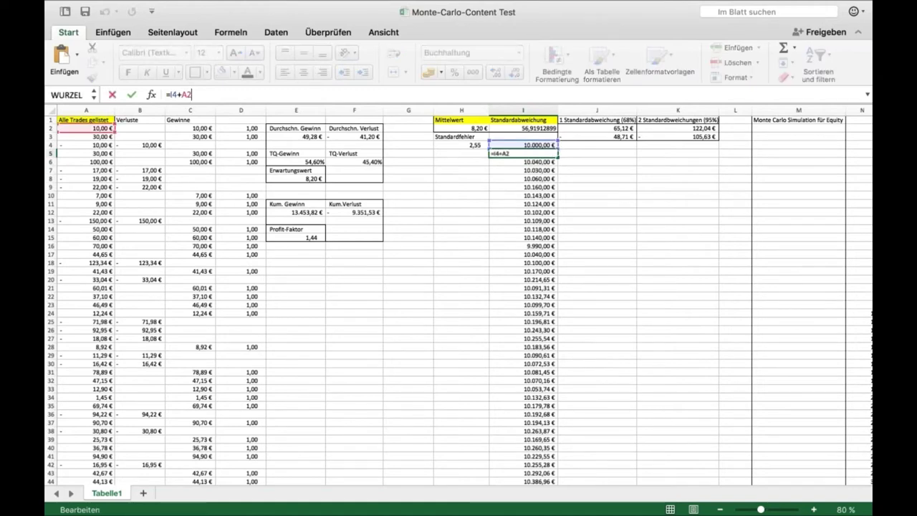
pyautogui.press('Return')
pyautogui.press('F2')
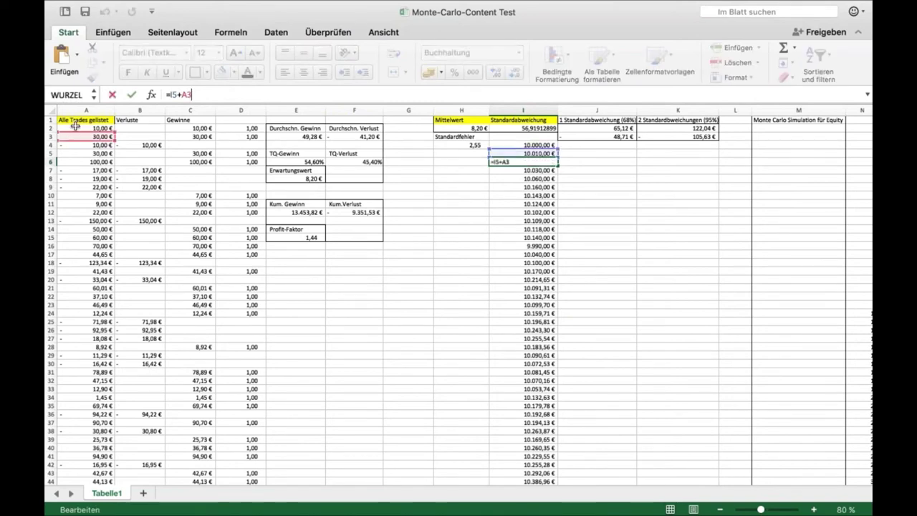
pyautogui.press('Return')
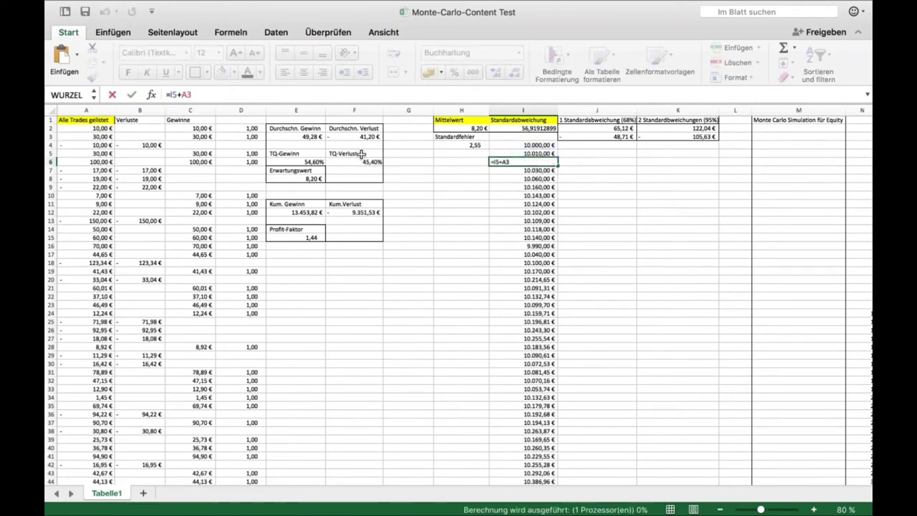
# Step: Insert a simple line chart (Linie) of the equity values in cells I4 to I504
pyautogui.moveTo(523, 144); pyautogui.dragTo(523, 271)
pyautogui.moveTo(519, 510); pyautogui.dragTo(533, 340)
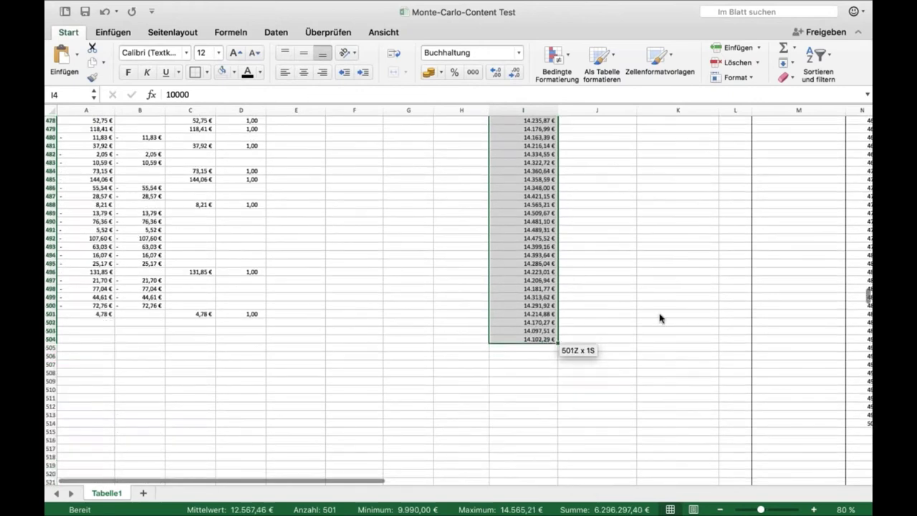
pyautogui.scroll(20, 659, 319)
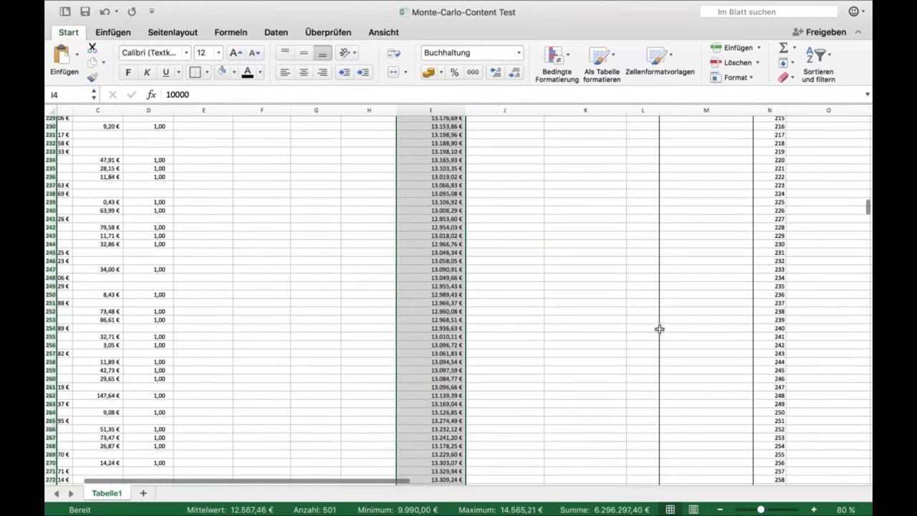
pyautogui.hscroll(3, 548, 243)
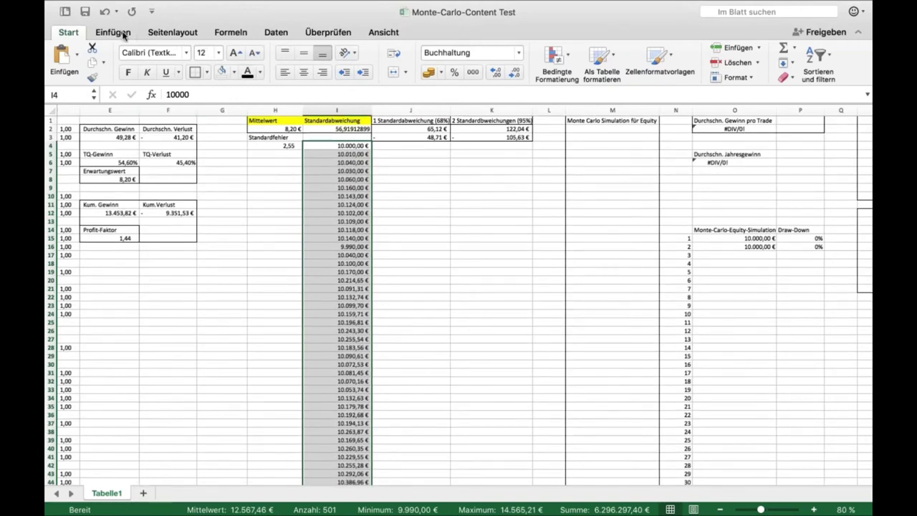
pyautogui.click(123, 35)
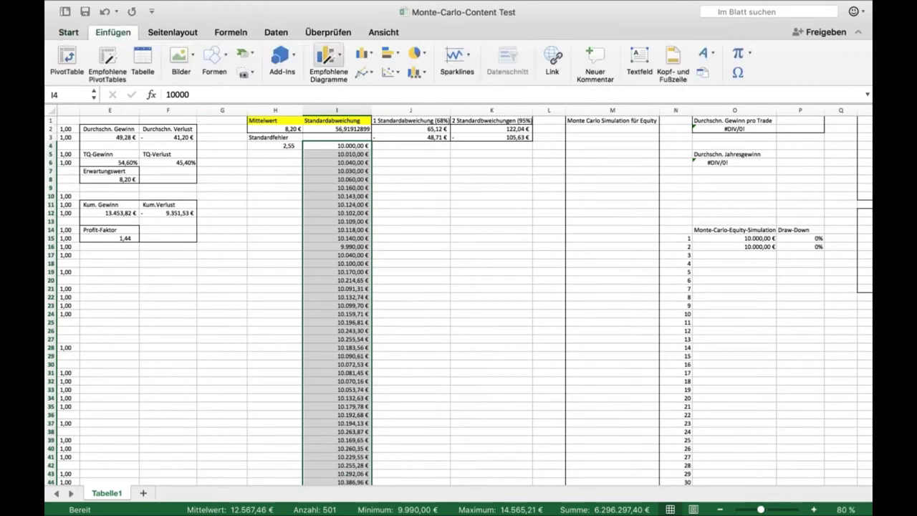
pyautogui.click(373, 74)
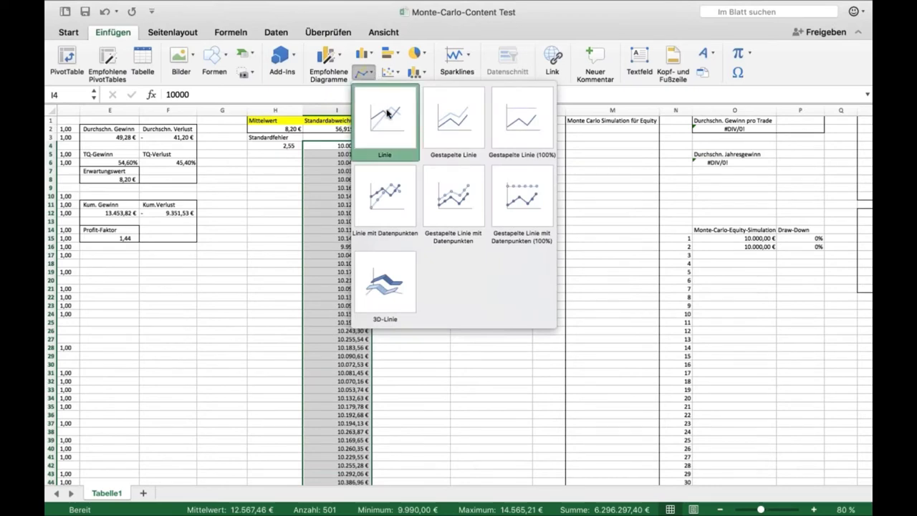
pyautogui.click(387, 113)
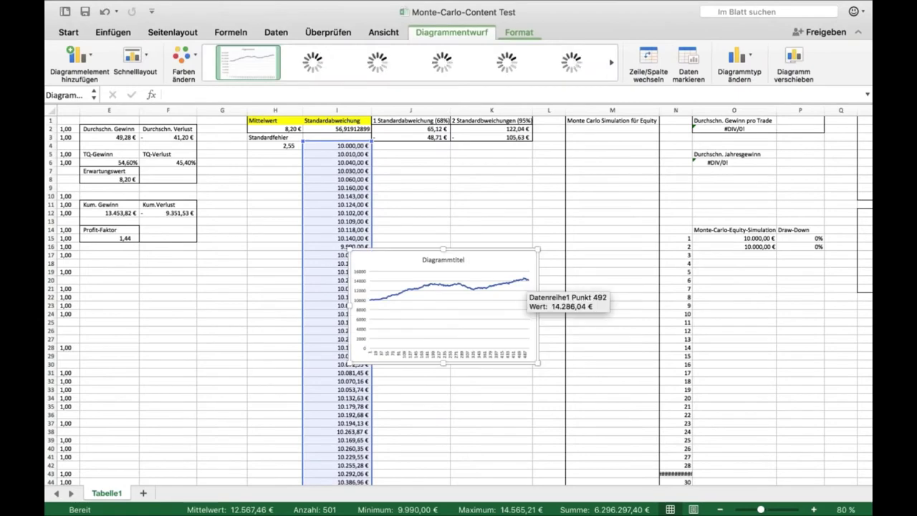
# Step: Enlarge the equity chart and place it below the Schwankung Trefferquote box, spanning roughly columns R to Y from row 23
pyautogui.moveTo(537, 255); pyautogui.dragTo(690, 230)
pyautogui.moveTo(634, 162); pyautogui.dragTo(634, 162)
pyautogui.hscroll(3, 634, 162)
pyautogui.hscroll(5, 458, 299)
pyautogui.scroll(-1, 458, 298)
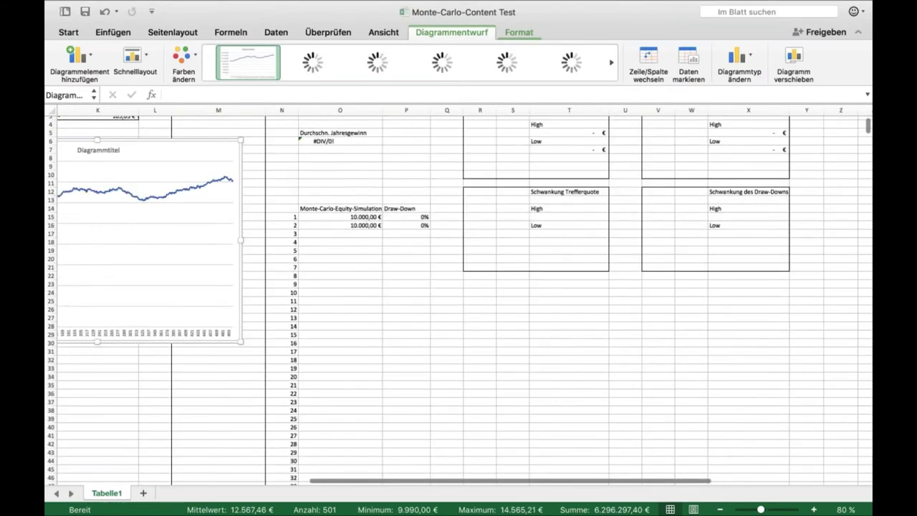
pyautogui.moveTo(271, 153); pyautogui.dragTo(778, 315)
pyautogui.scroll(-3, 777, 315)
pyautogui.hscroll(2, 778, 315)
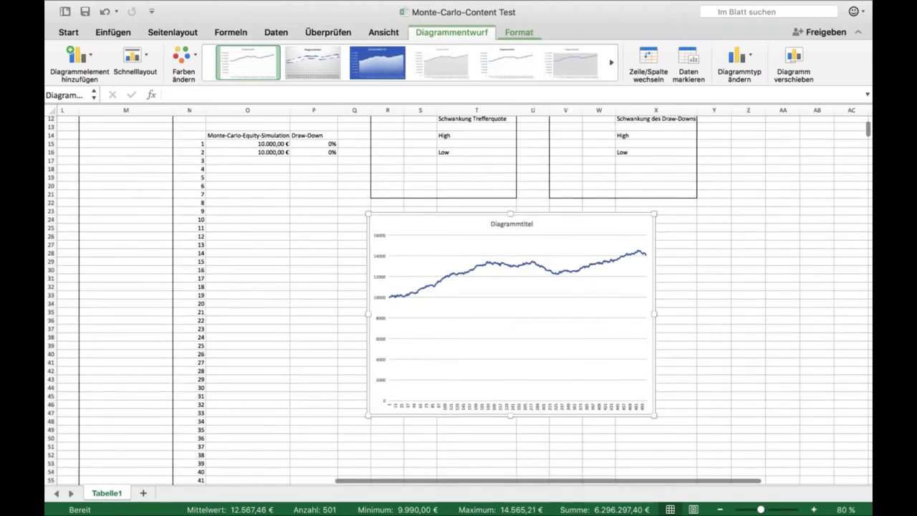
pyautogui.moveTo(654, 313); pyautogui.dragTo(732, 310)
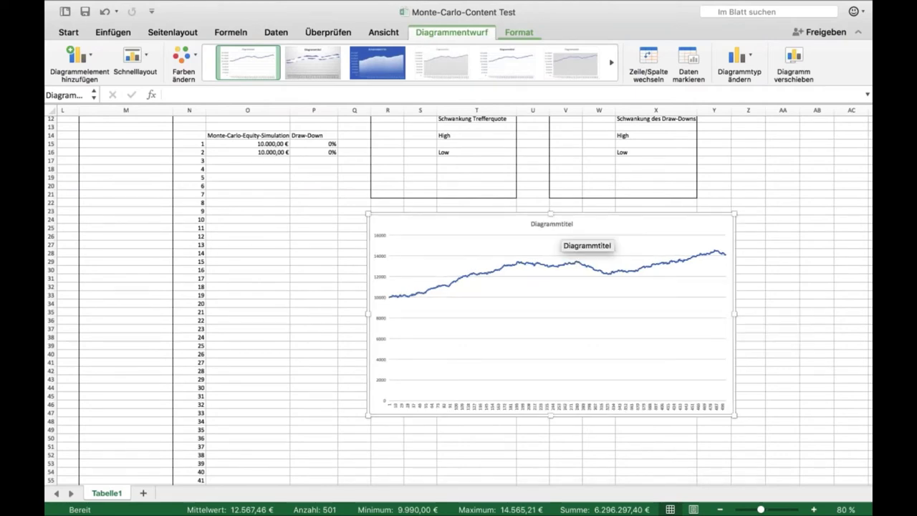
# Step: Replace the equity chart's placeholder title with Original-Equity
pyautogui.click(550, 224)
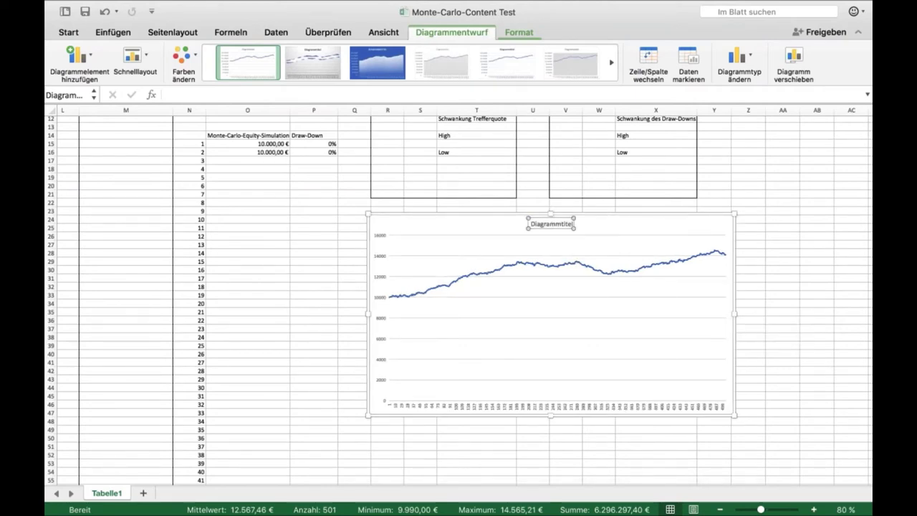
pyautogui.click(530, 224)
pyautogui.write('D')
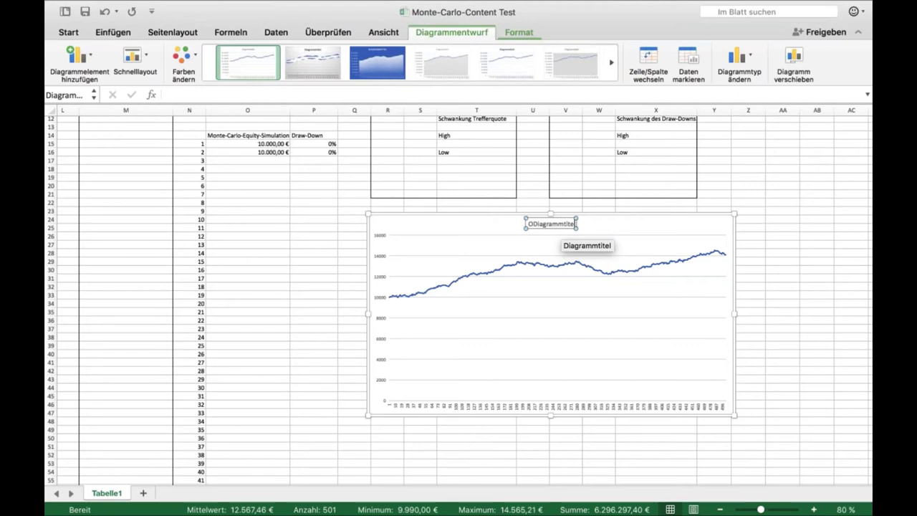
pyautogui.press('Delete')
pyautogui.press('Delete')
pyautogui.press('Delete')
pyautogui.press('Delete')
pyautogui.press('Delete')
pyautogui.press('Delete')
pyautogui.press('Delete')
pyautogui.press('Delete')
pyautogui.press('Delete')
pyautogui.press('Delete')
pyautogui.press('Delete')
pyautogui.press('Delete')
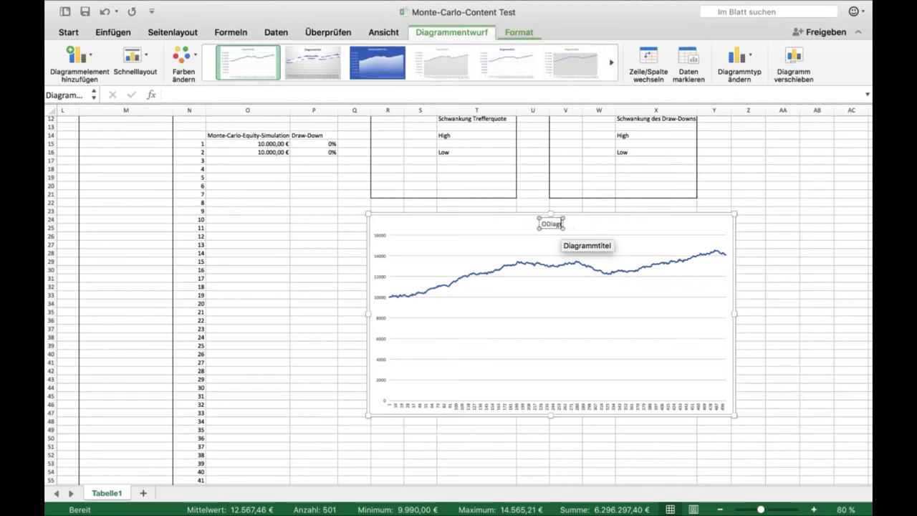
pyautogui.press('BackSpace')
pyautogui.press('BackSpace')
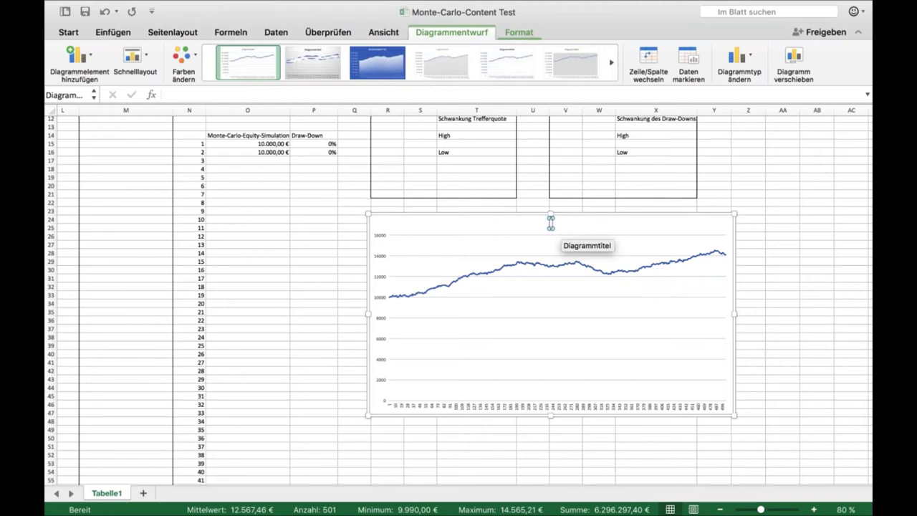
pyautogui.write('C')
pyautogui.write('riginal')
pyautogui.write('-Equity')
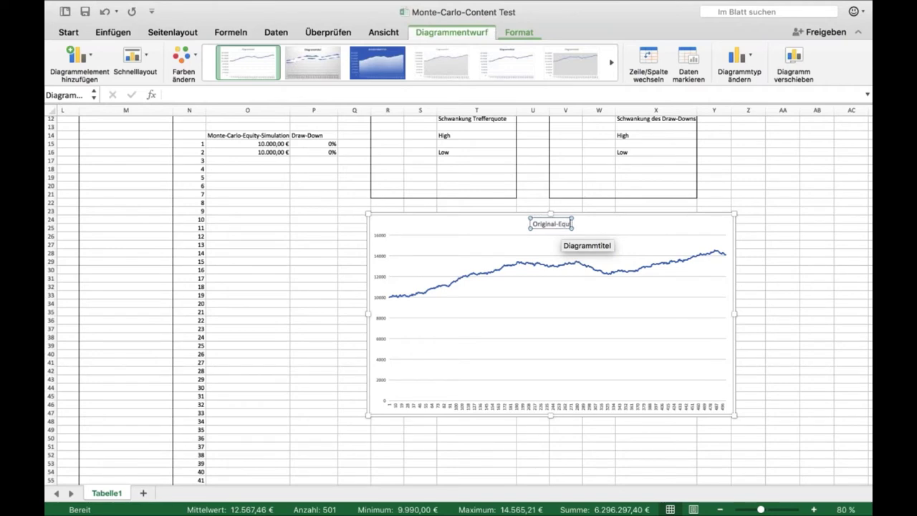
pyautogui.click(782, 303)
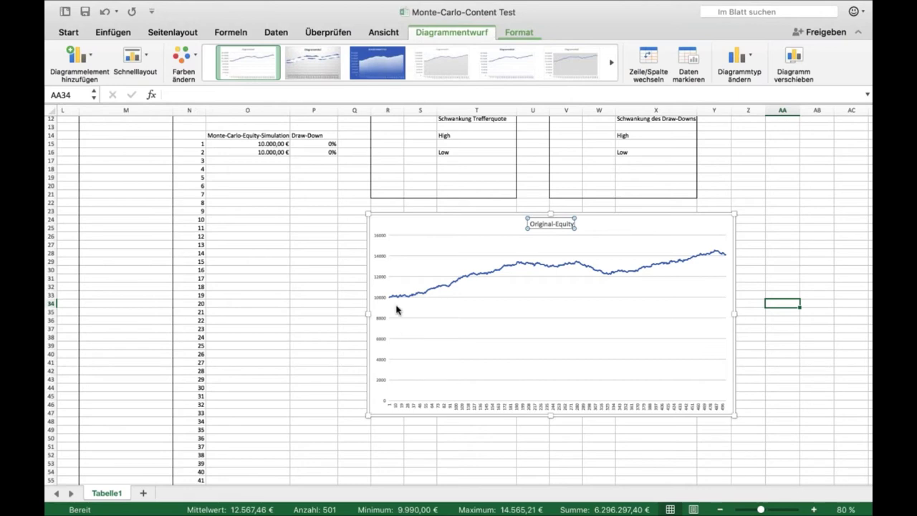
pyautogui.click(346, 311)
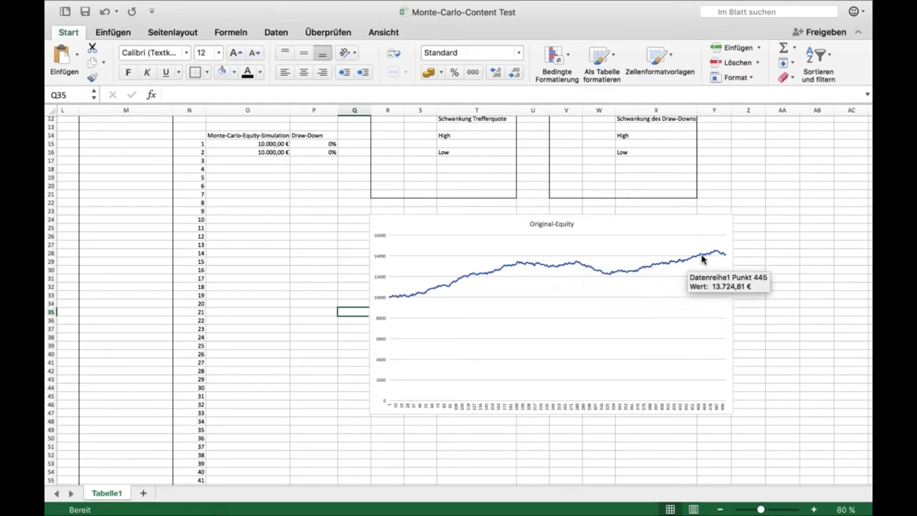
# Step: Review the simulation columns, the fluctuation boxes and the trade statistics at the top of the sheet
pyautogui.click(319, 284)
pyautogui.scroll(3, 319, 285)
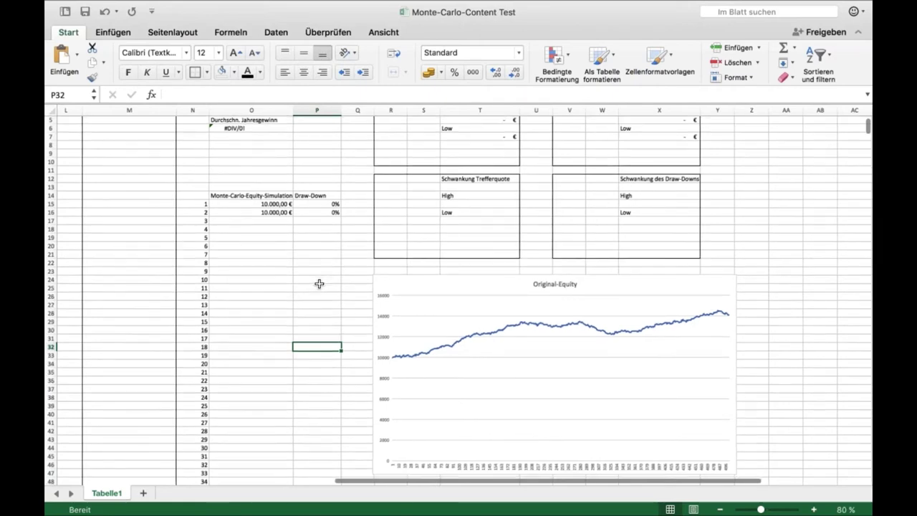
pyautogui.scroll(-1, 319, 283)
pyautogui.scroll(1, 319, 284)
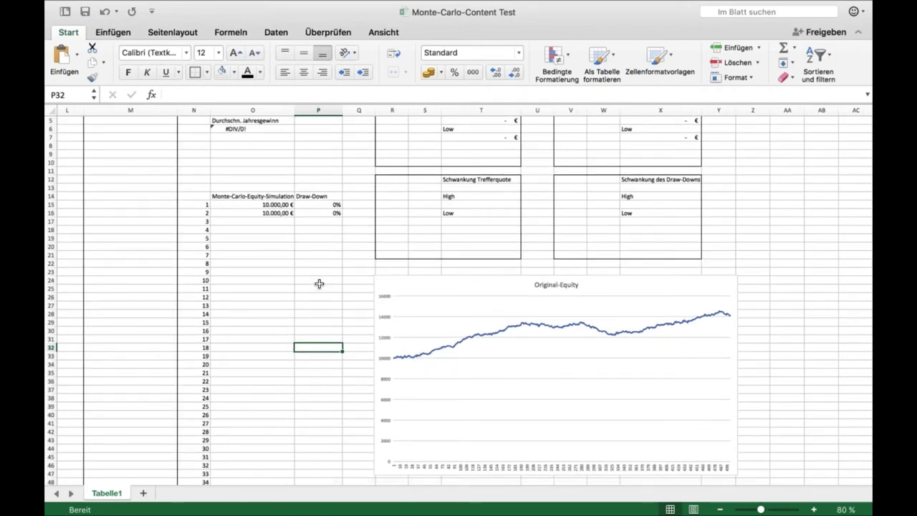
pyautogui.scroll(2, 319, 284)
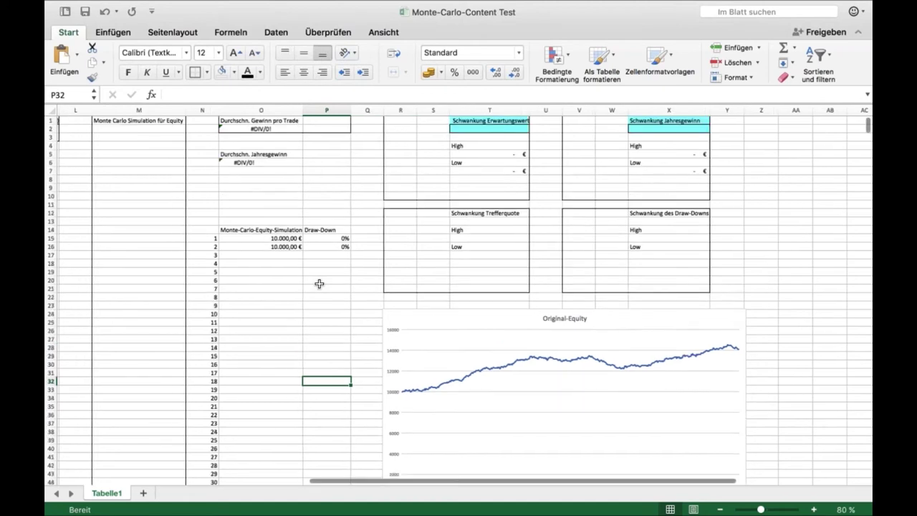
pyautogui.click(363, 268)
pyautogui.press('Up')
pyautogui.hscroll(-5, 459, 293)
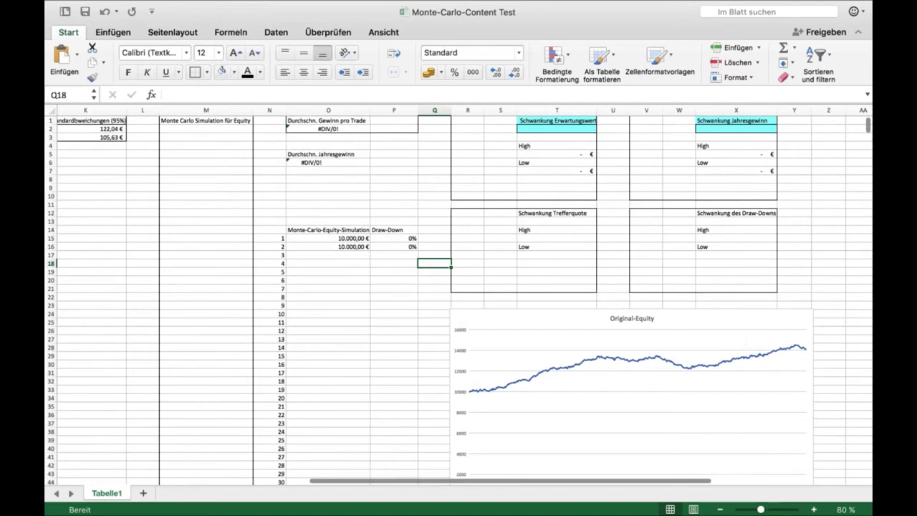
pyautogui.hscroll(-10, 458, 293)
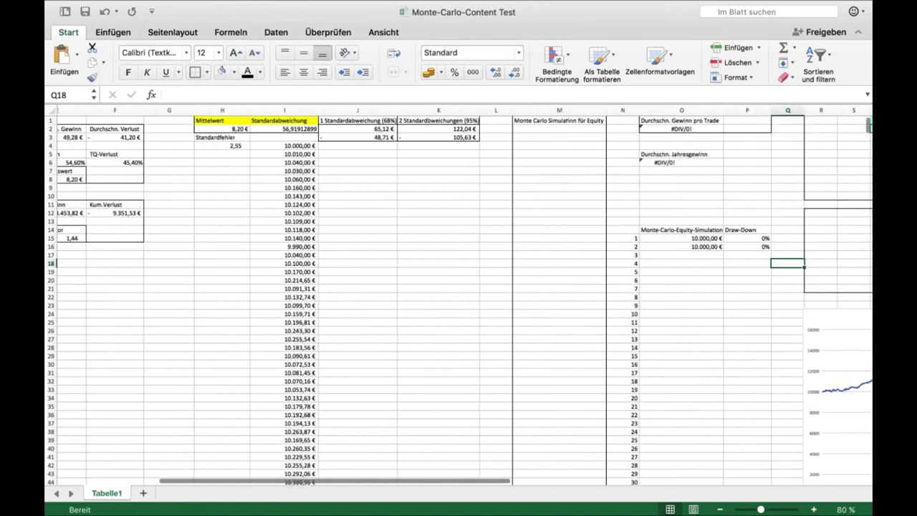
pyautogui.hscroll(-4, 459, 294)
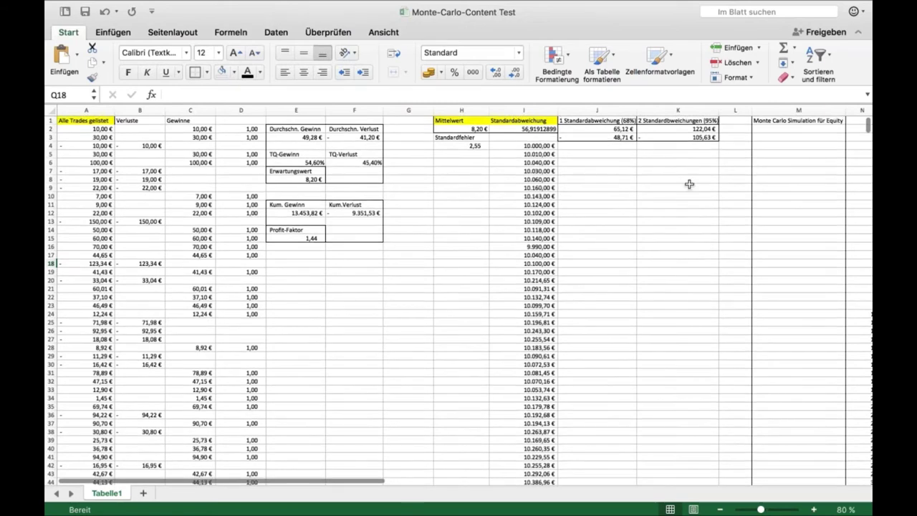
# Step: Enter =NORM.INV(ZUFALLSZAHL();H2;I2) in cell M2 under Monte Carlo Simulation für Equity and format the cell as euro accounting (Buchhaltung)
pyautogui.click(775, 129)
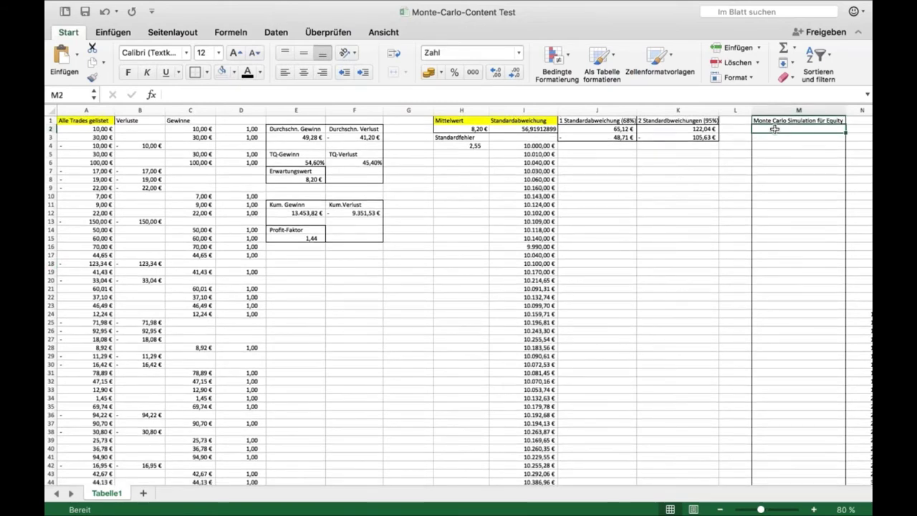
pyautogui.write('=')
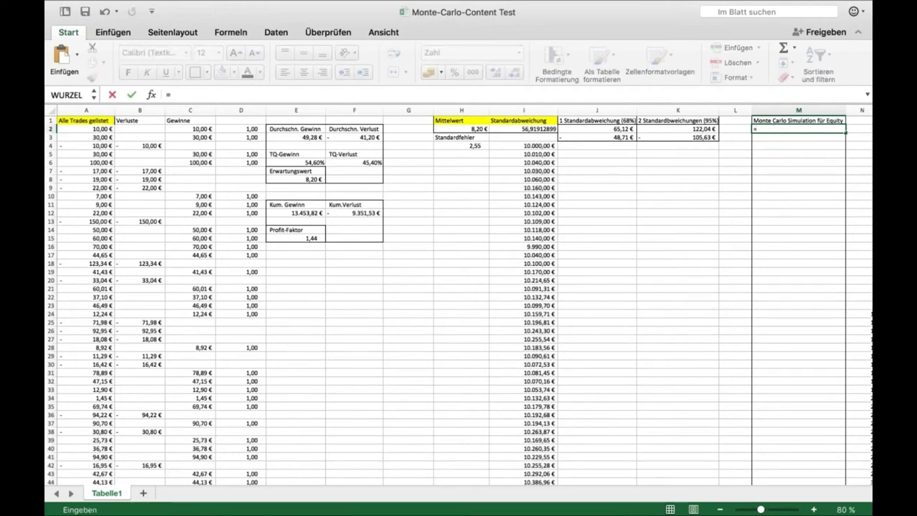
pyautogui.write('norm')
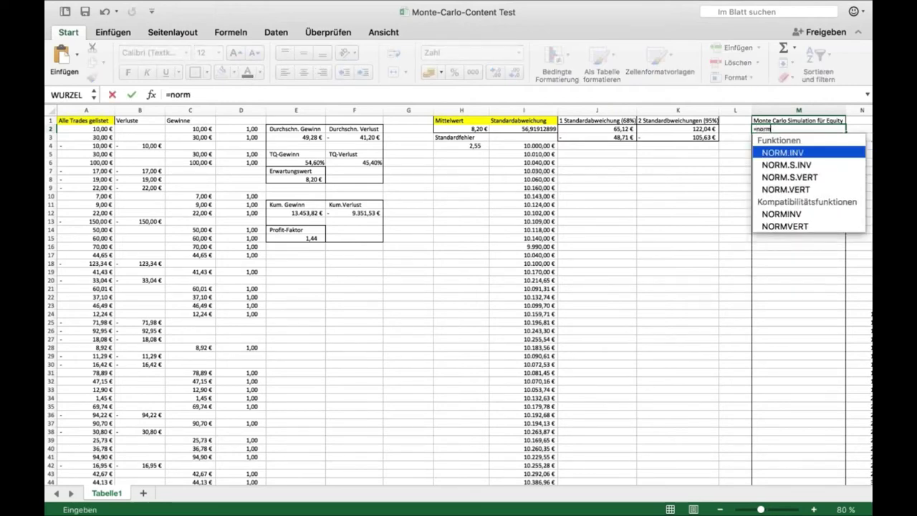
pyautogui.write('.inv')
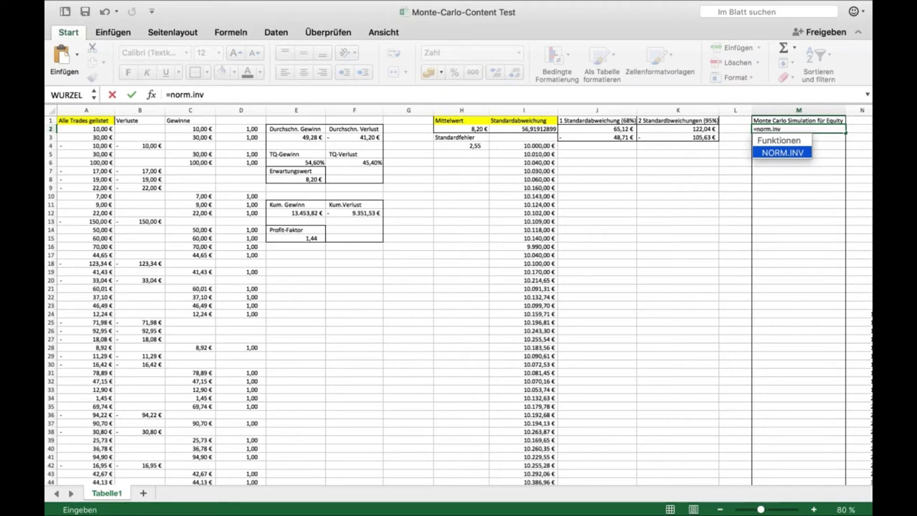
pyautogui.write('(')
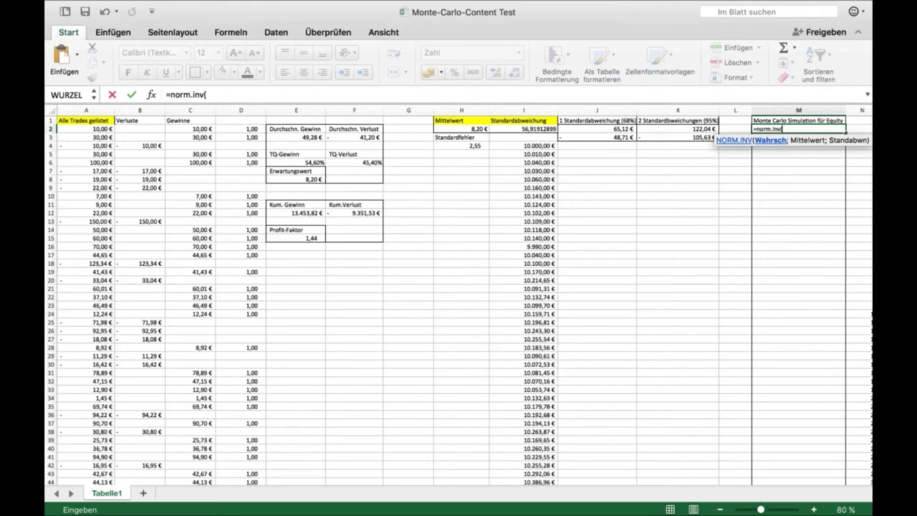
pyautogui.write('zufallszahl')
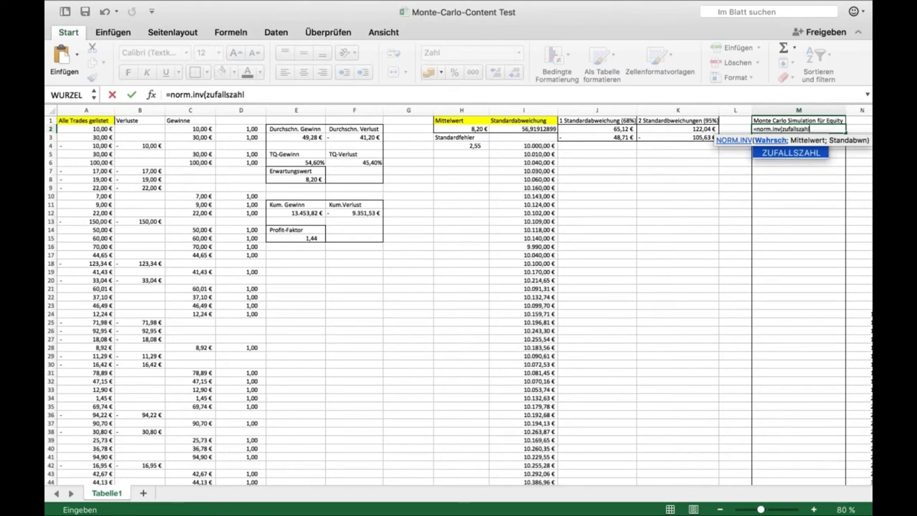
pyautogui.write('()')
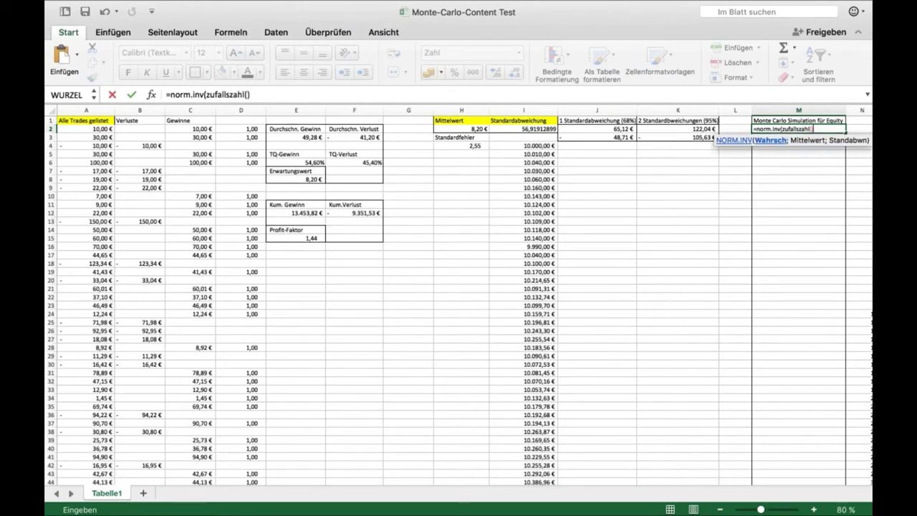
pyautogui.write(';')
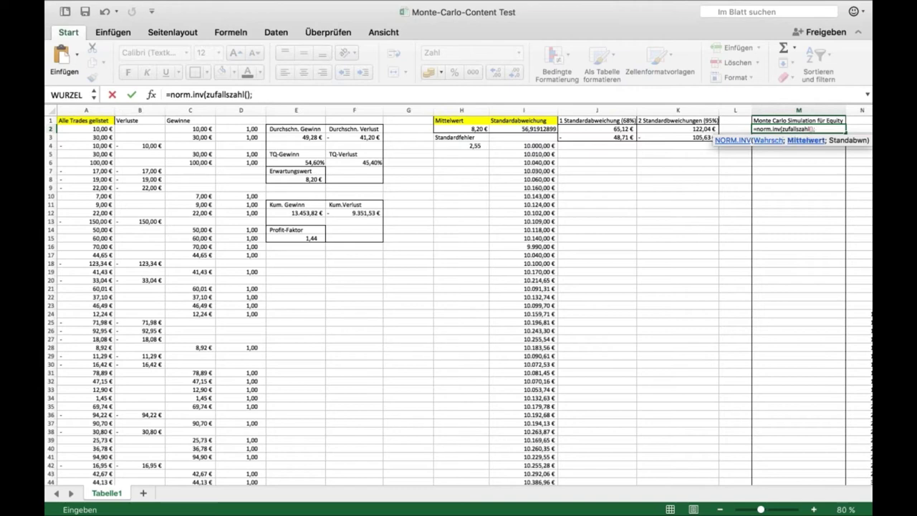
pyautogui.click(480, 129)
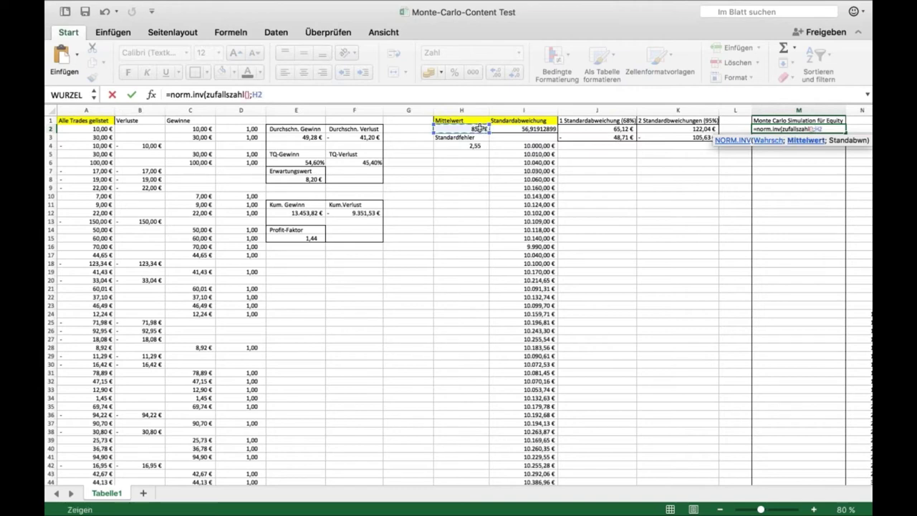
pyautogui.write(';')
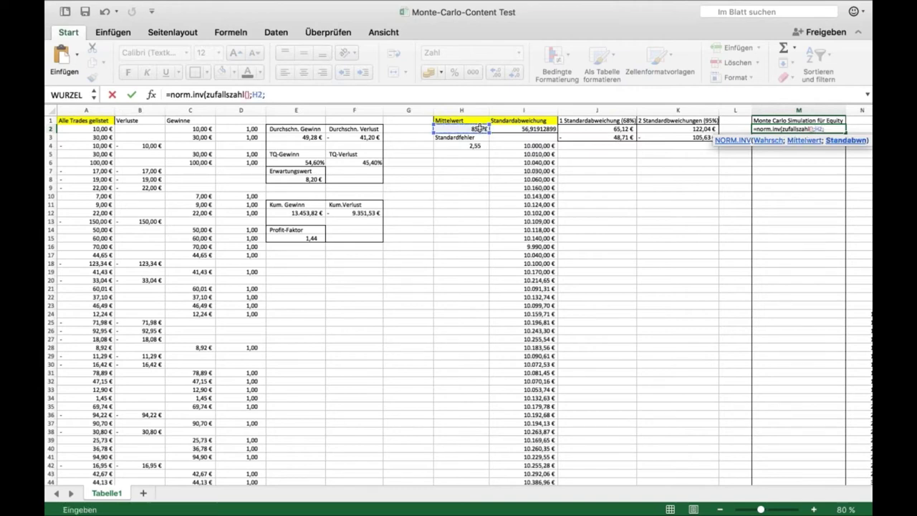
pyautogui.click(520, 129)
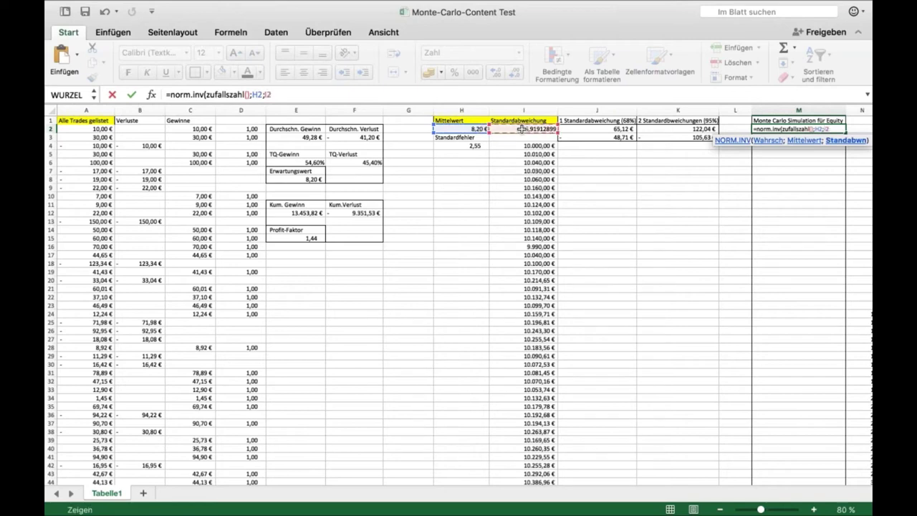
pyautogui.write(')')
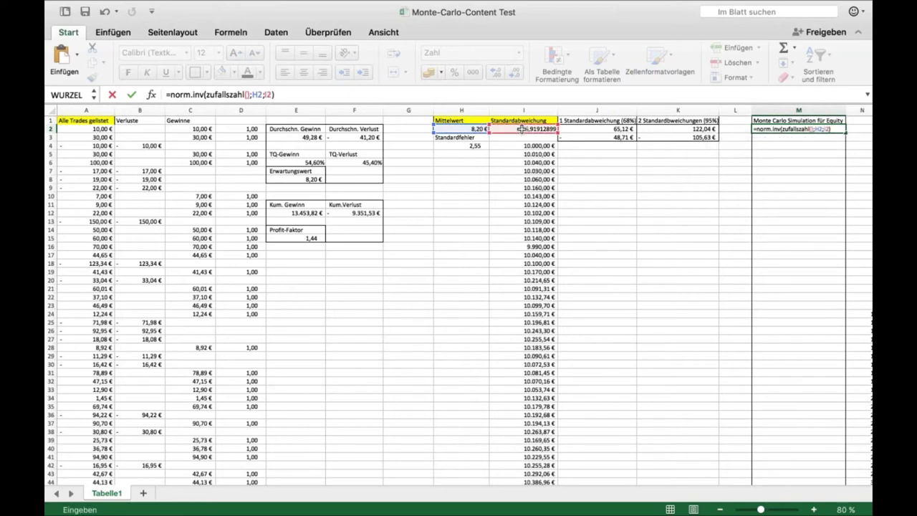
pyautogui.press('Return')
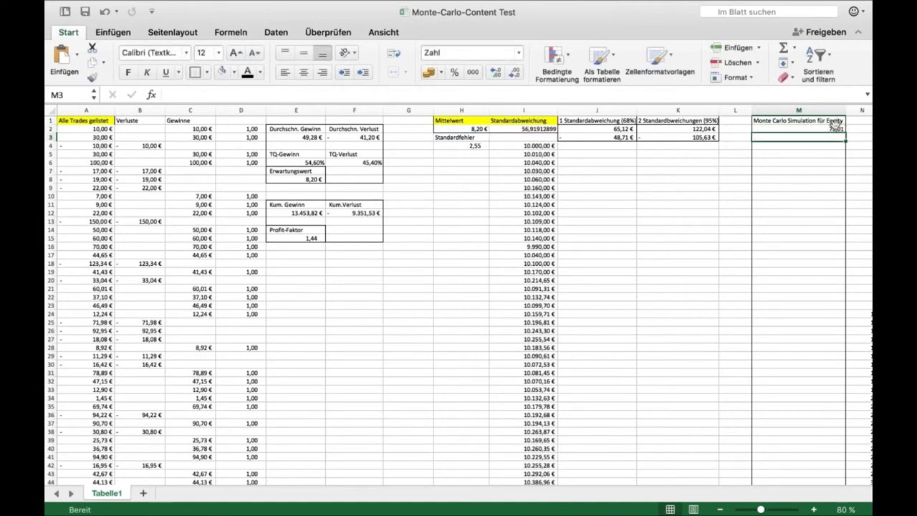
pyautogui.click(835, 128)
pyautogui.click(430, 73)
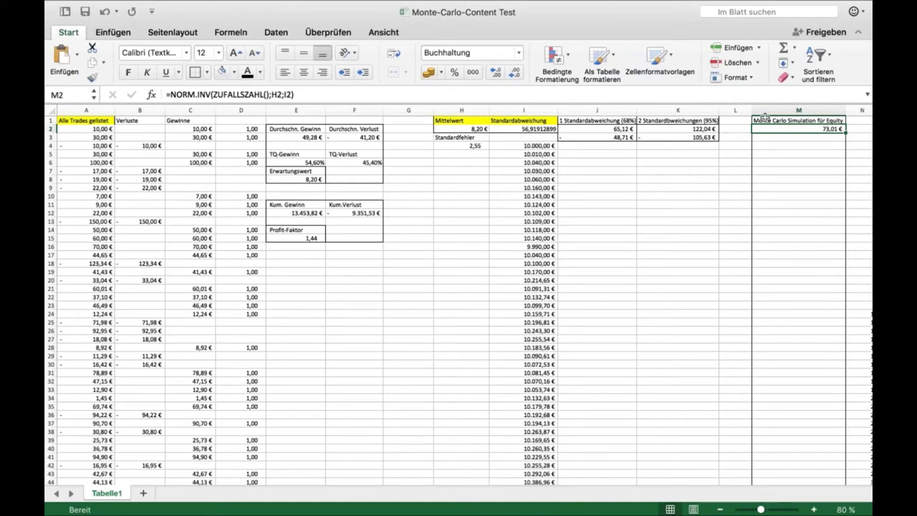
# Step: Make the mean and standard deviation references in M2's formula absolute, giving =NORM.INV(ZUFALLSZAHL();$H$2;$I$2)
pyautogui.click(328, 95)
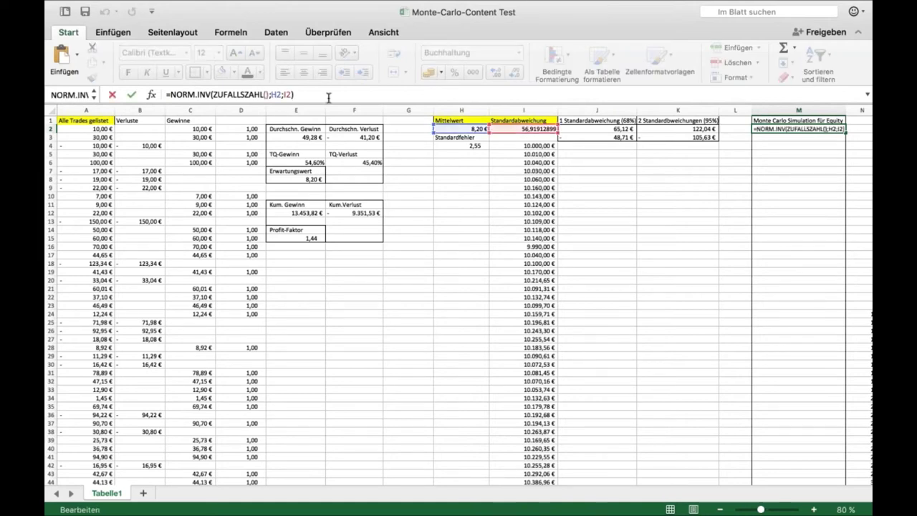
pyautogui.click(277, 94)
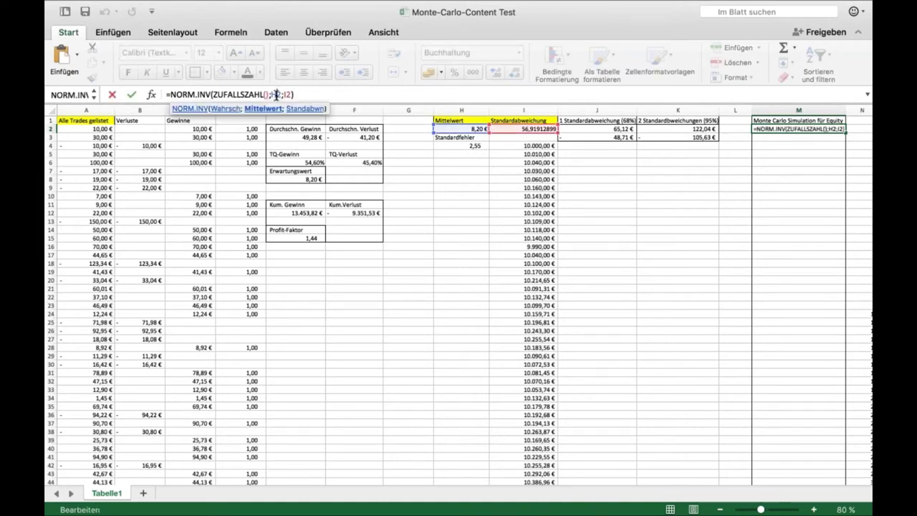
pyautogui.write('$')
pyautogui.press('Left')
pyautogui.press('Left')
pyautogui.write('$')
pyautogui.press('Right')
pyautogui.press('Right')
pyautogui.press('Right')
pyautogui.press('Right')
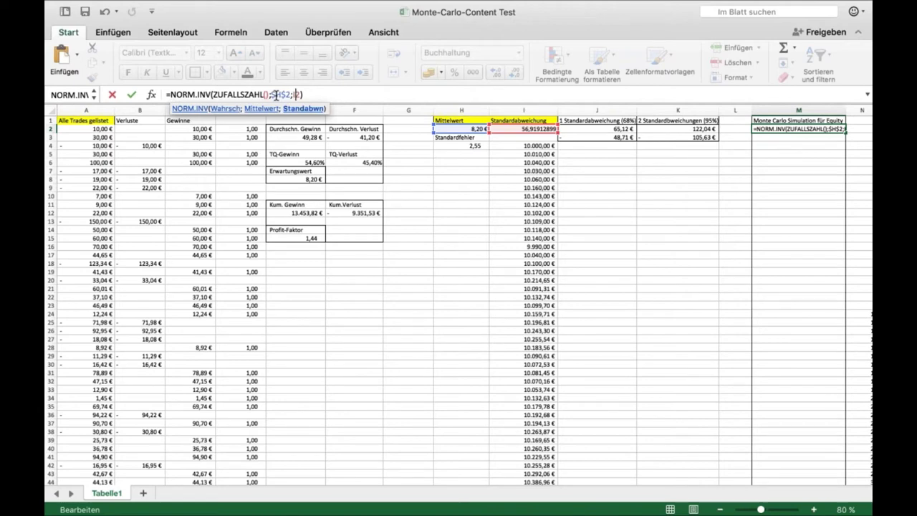
pyautogui.write('$H')
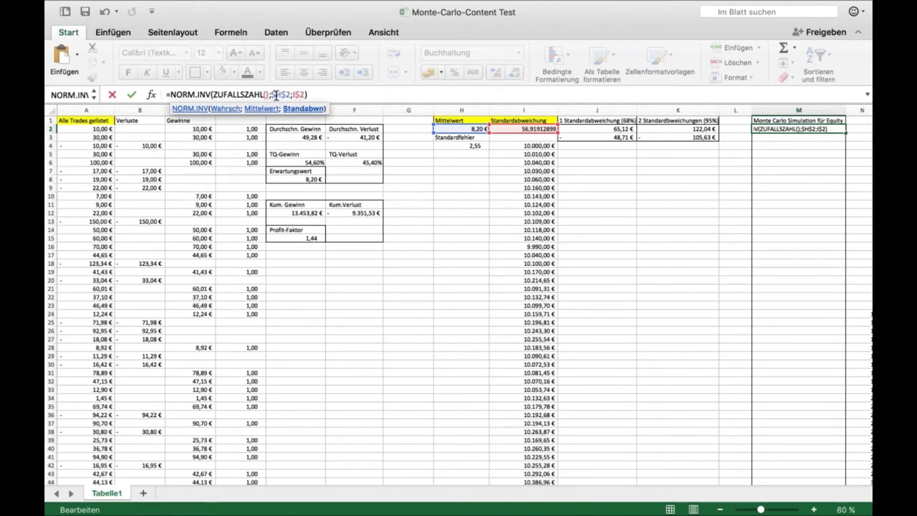
pyautogui.write('$')
pyautogui.press('Return')
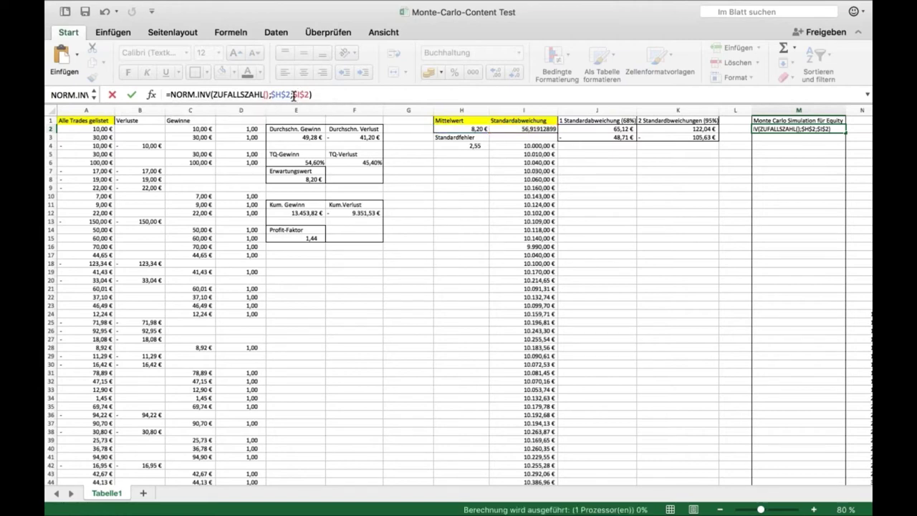
pyautogui.press('Up')
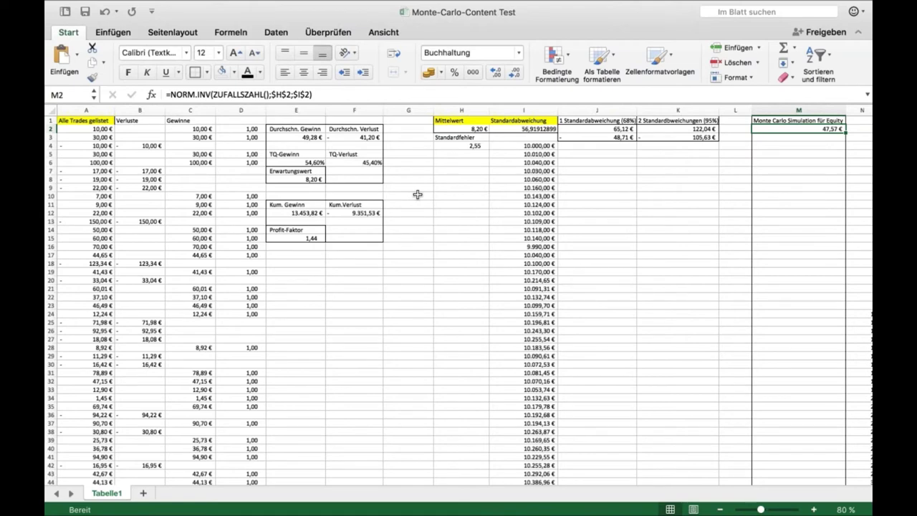
# Step: Fill the random trade formula from M2 down the Monte Carlo Simulation column to M661
pyautogui.hscroll(-2, 417, 194)
pyautogui.hscroll(1, 418, 194)
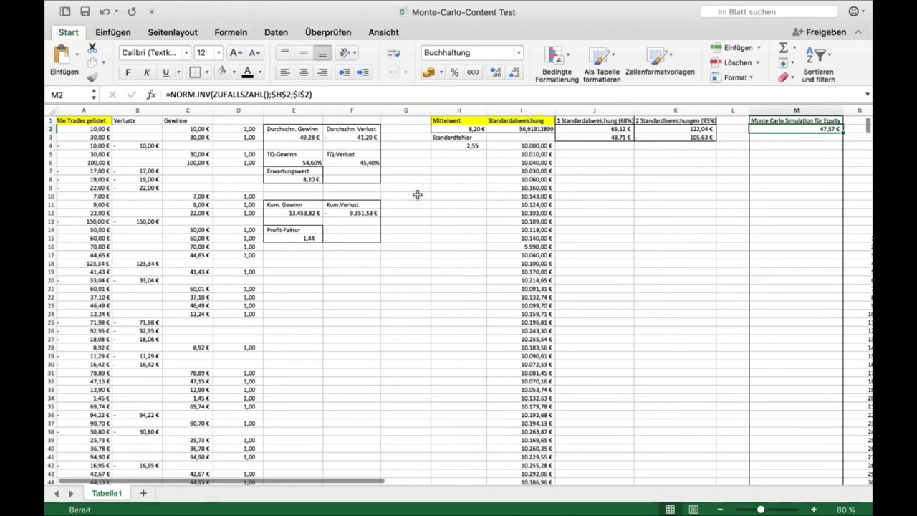
pyautogui.hscroll(5, 418, 194)
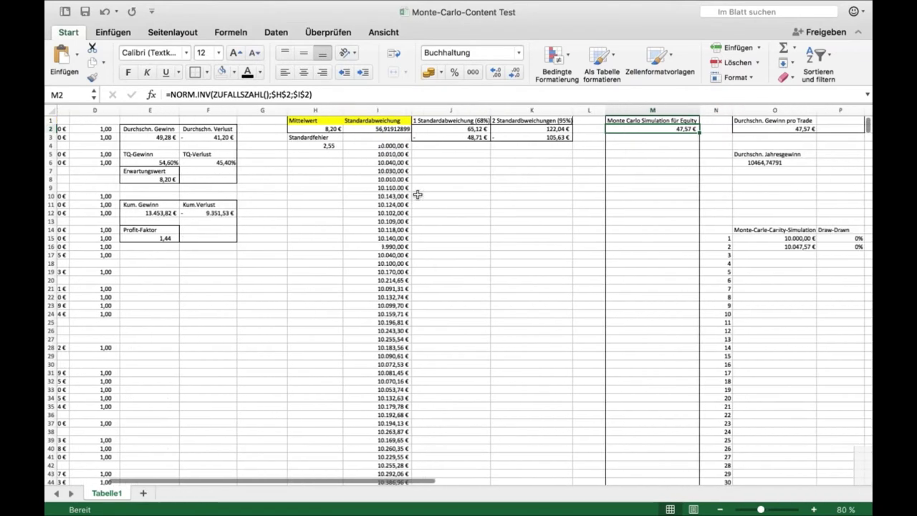
pyautogui.hscroll(1, 418, 194)
pyautogui.click(653, 136)
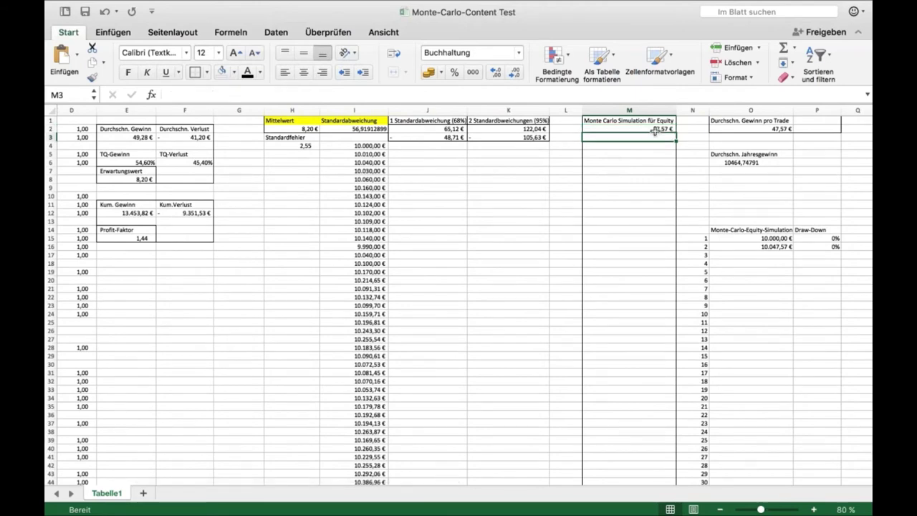
pyautogui.click(645, 128)
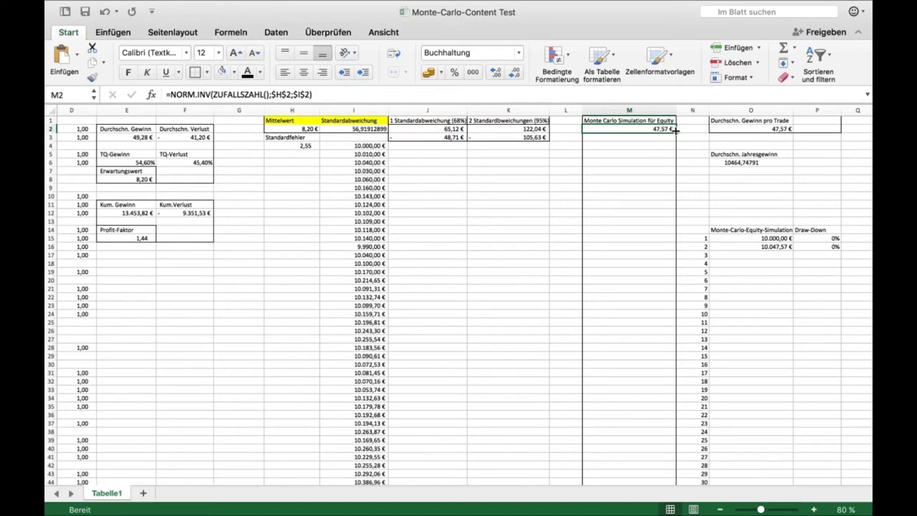
pyautogui.doubleClick(645, 129)
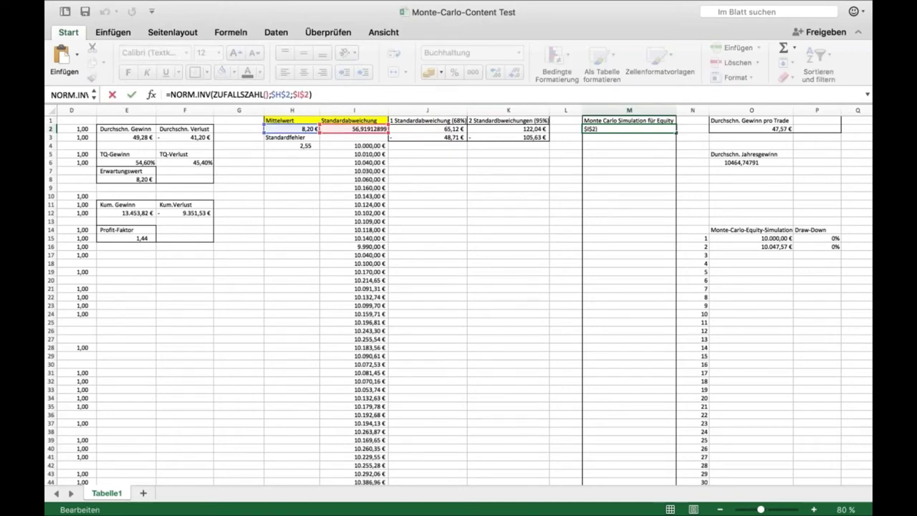
pyautogui.press('Return')
pyautogui.press('Up')
pyautogui.moveTo(676, 132); pyautogui.dragTo(663, 386)
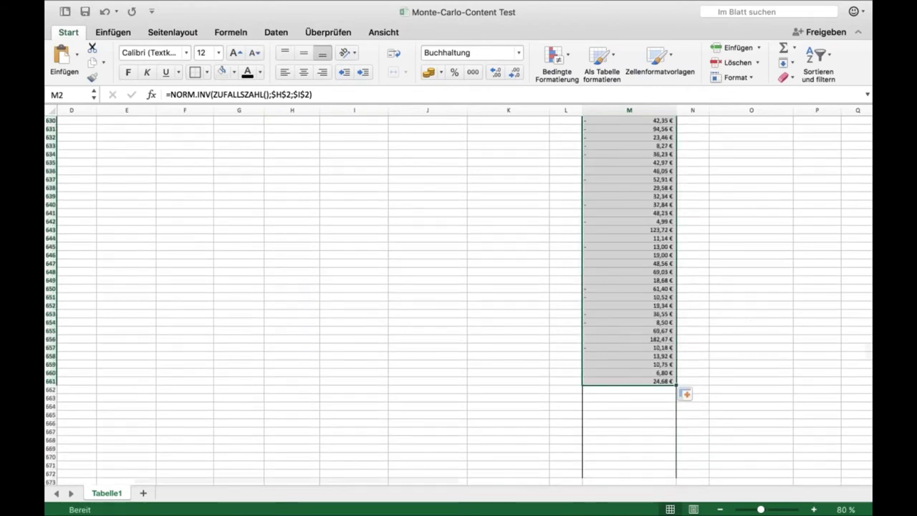
pyautogui.scroll(20, 458, 295)
pyautogui.scroll(15, 459, 296)
pyautogui.hscroll(1, 459, 296)
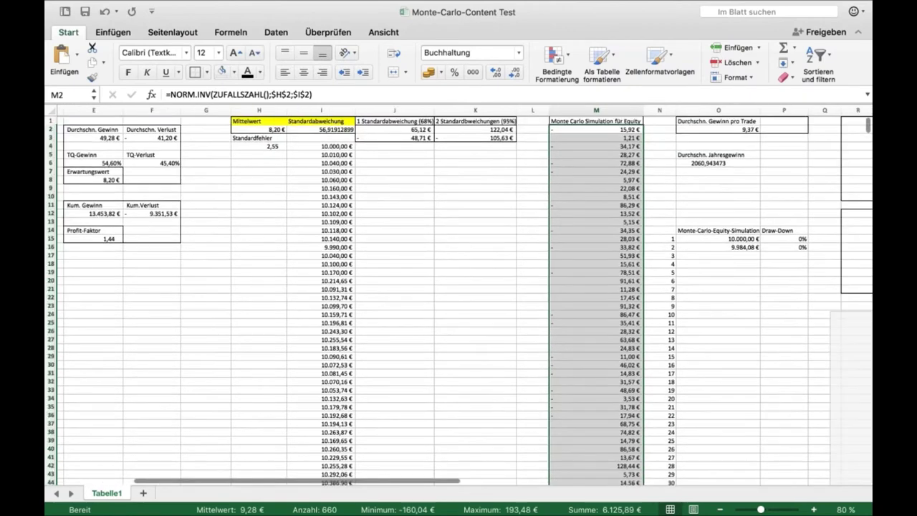
# Step: Recalculate the worksheet to draw a new set of random trades
pyautogui.hscroll(1, 502, 181)
pyautogui.click(500, 184)
pyautogui.click(461, 178)
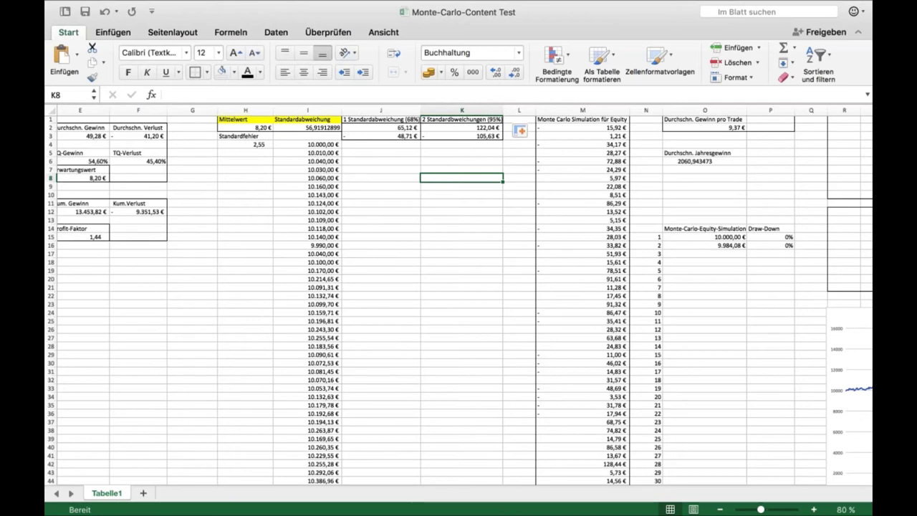
pyautogui.press('F9')
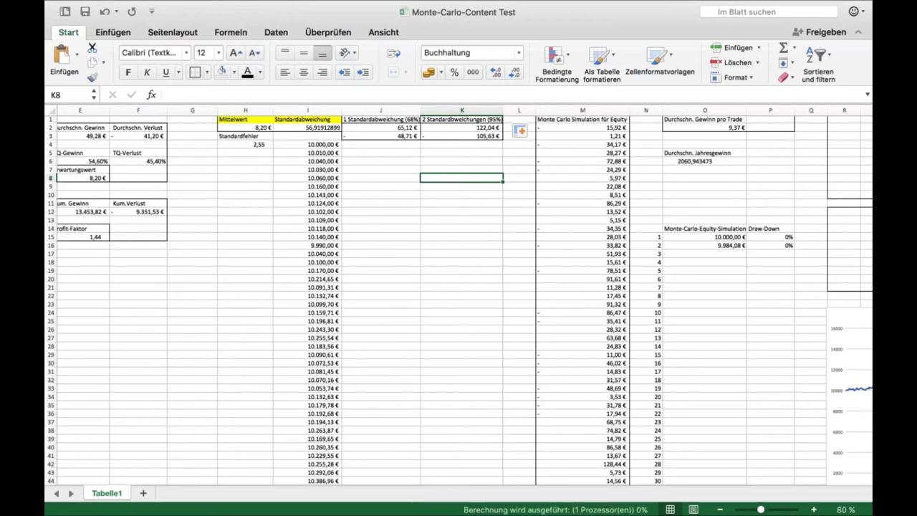
# Step: Recalculate the random trades and format the Durchschn. Jahresgewinn value in O6 as euro accounting (Buchhaltung)
pyautogui.press('F9')
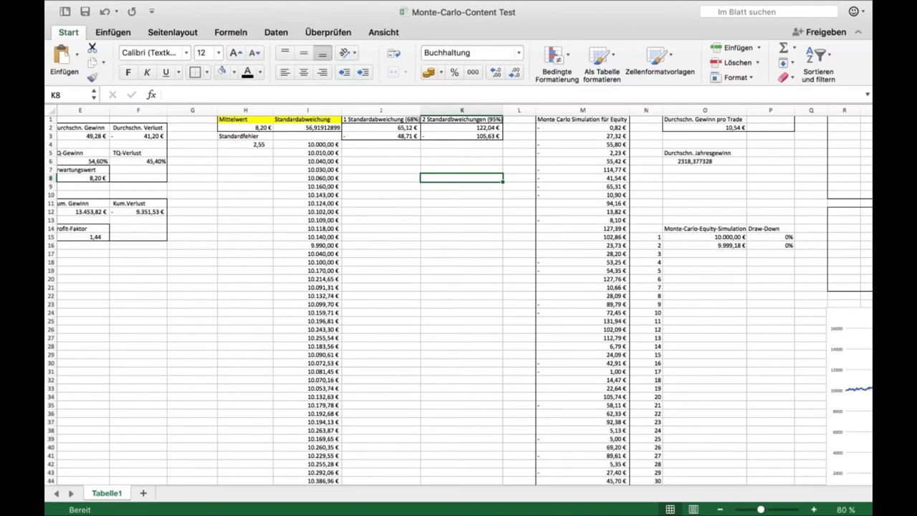
pyautogui.click(722, 127)
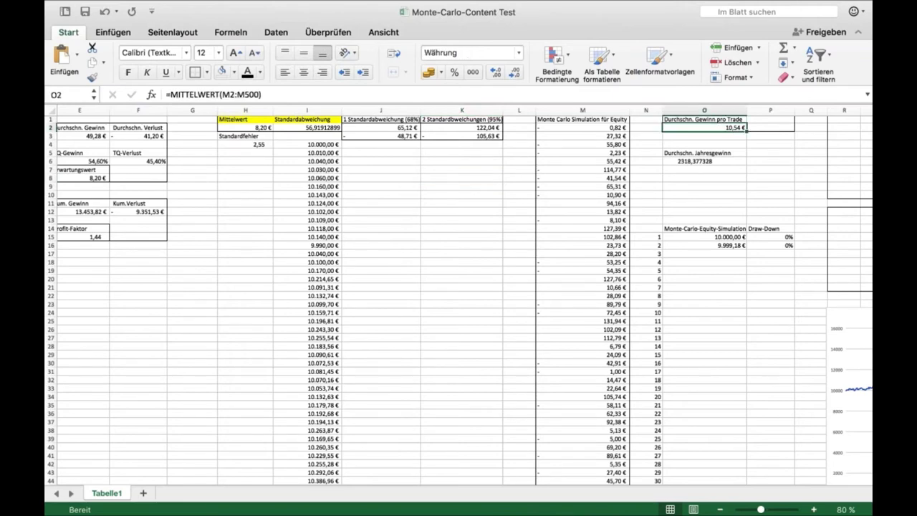
pyautogui.click(696, 161)
pyautogui.click(428, 71)
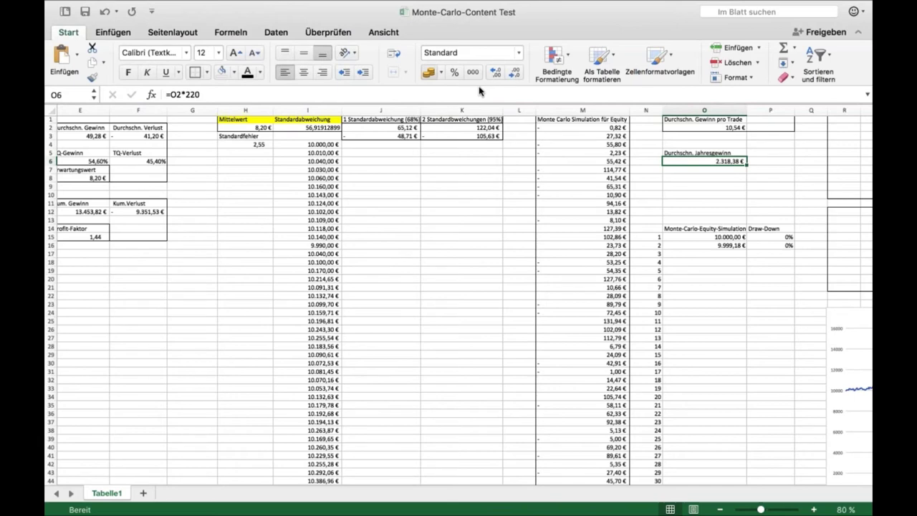
# Step: Examine the range averaged by the Durchschn. Gewinn pro Trade formula in O2 and the annual profit formula in O6
pyautogui.click(700, 126)
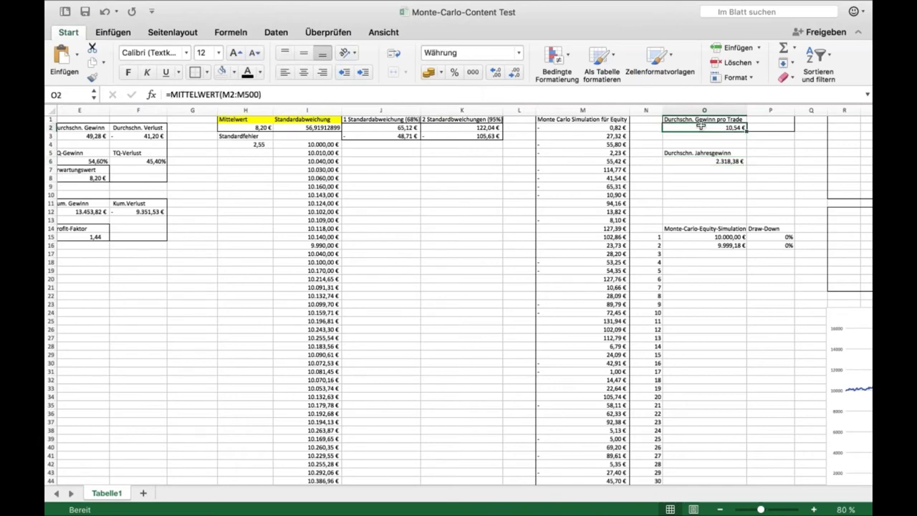
pyautogui.doubleClick(700, 127)
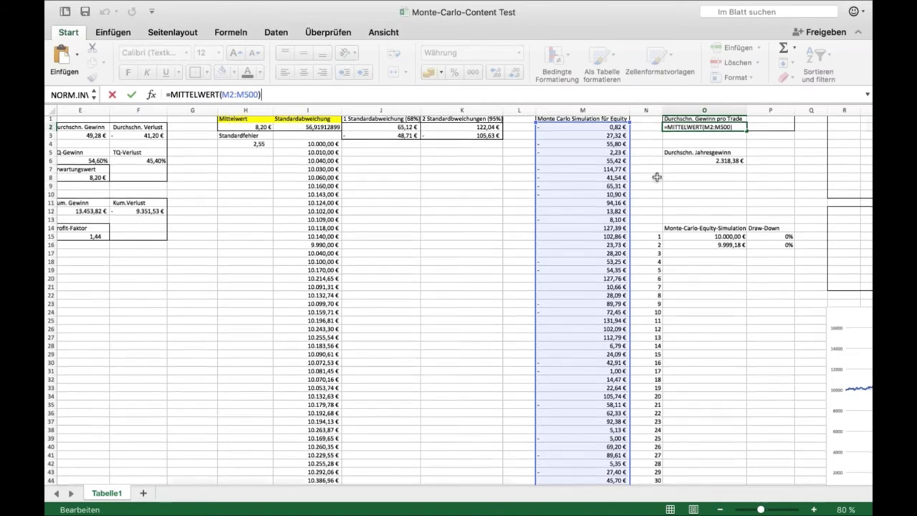
pyautogui.scroll(-10, 657, 178)
pyautogui.scroll(-15, 657, 177)
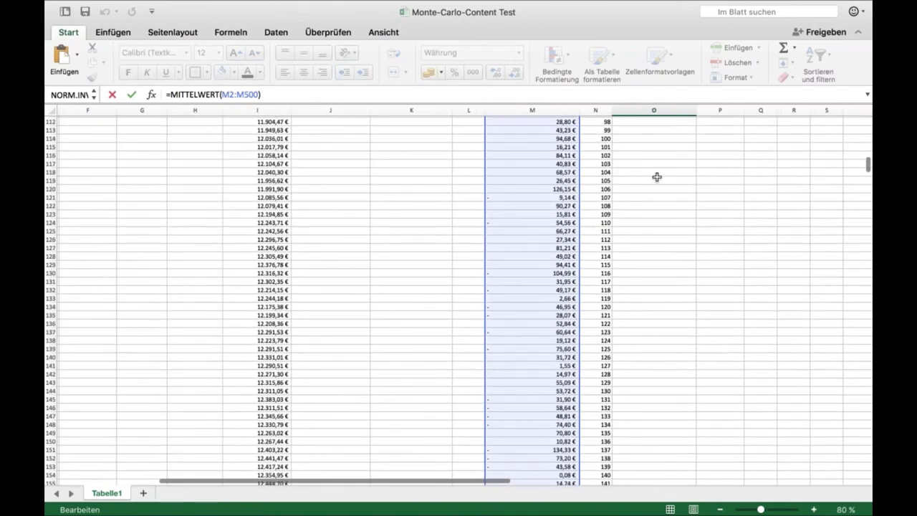
pyautogui.scroll(10, 657, 176)
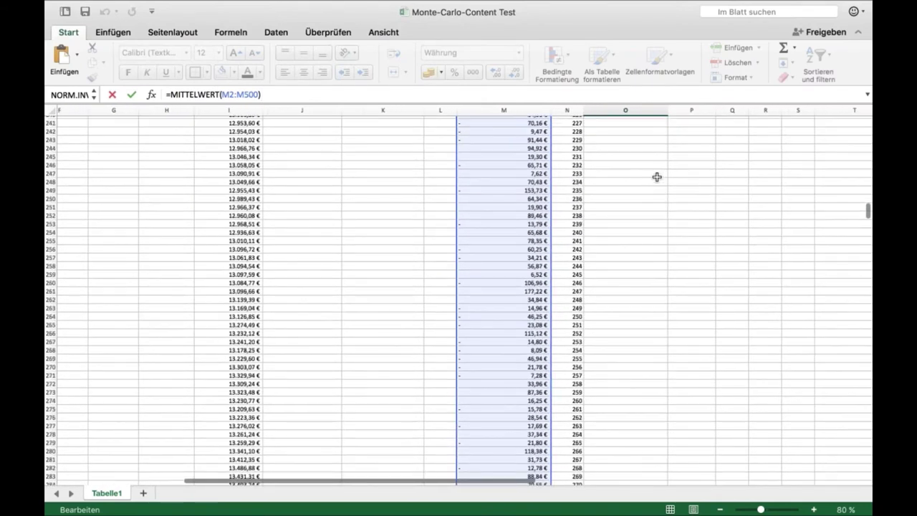
pyautogui.scroll(10, 657, 177)
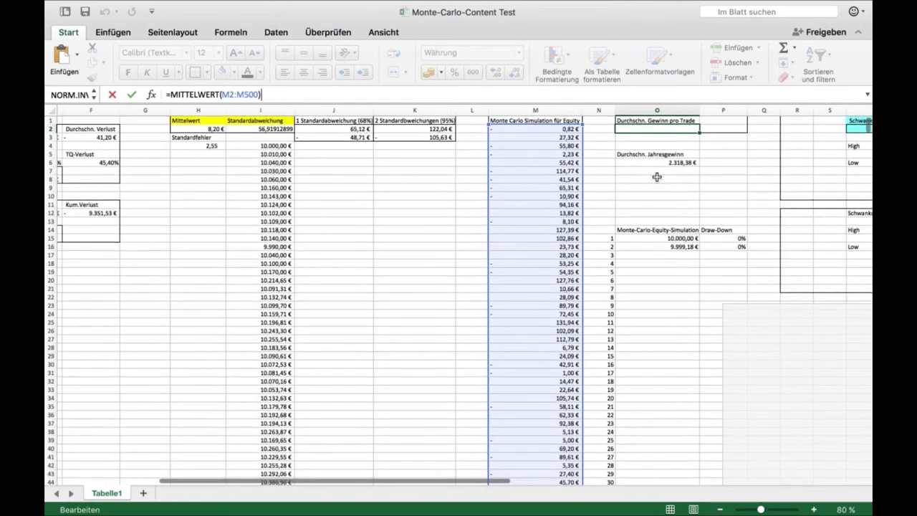
pyautogui.press('Return')
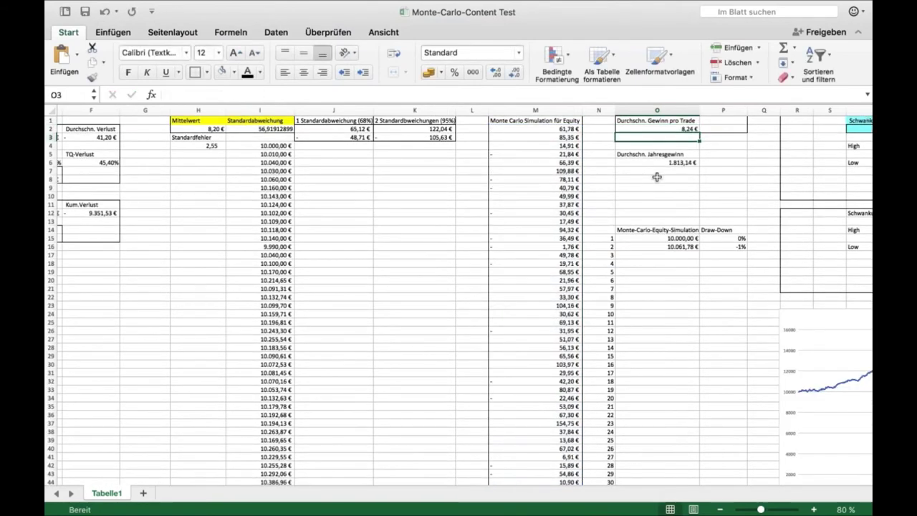
pyautogui.press('Down')
pyautogui.press('Down')
pyautogui.press('Down')
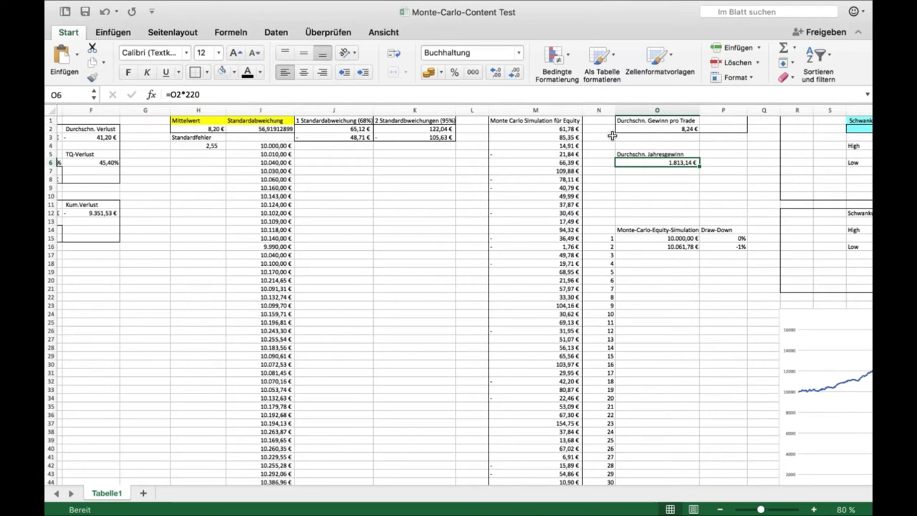
pyautogui.click(638, 146)
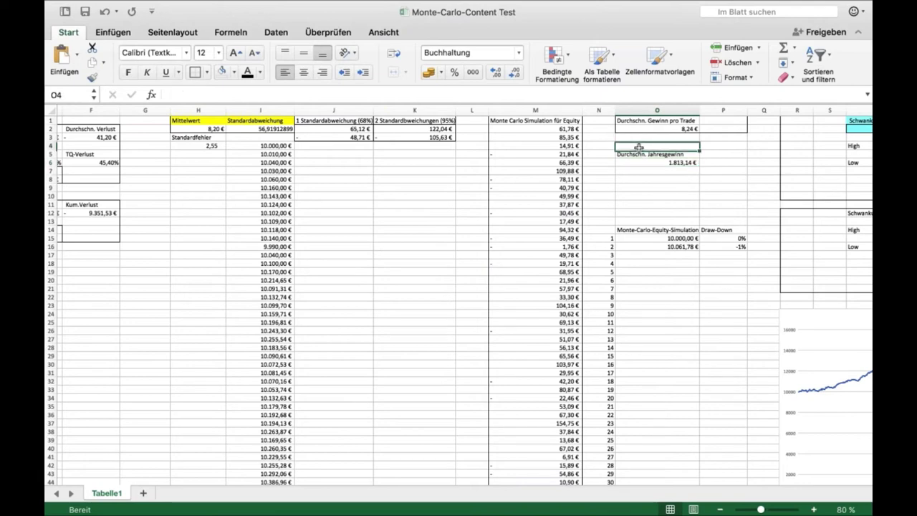
pyautogui.click(640, 163)
pyautogui.click(640, 171)
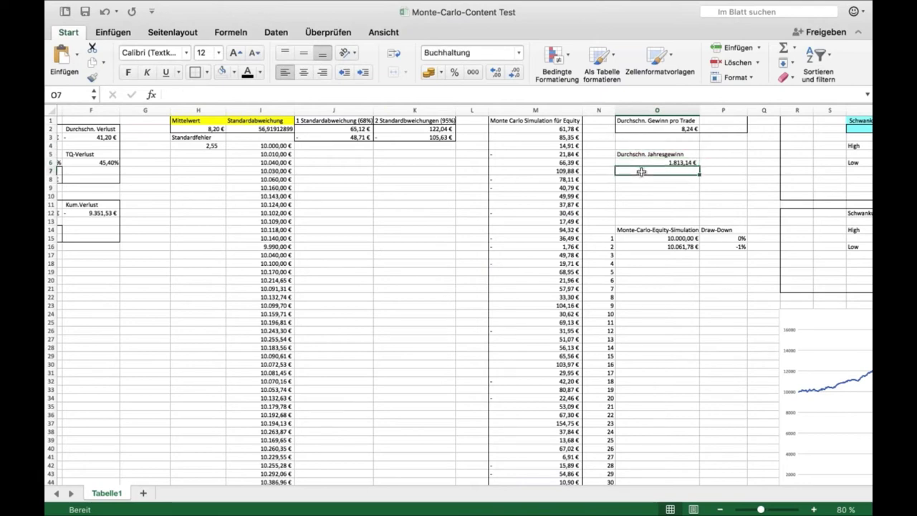
pyautogui.click(606, 143)
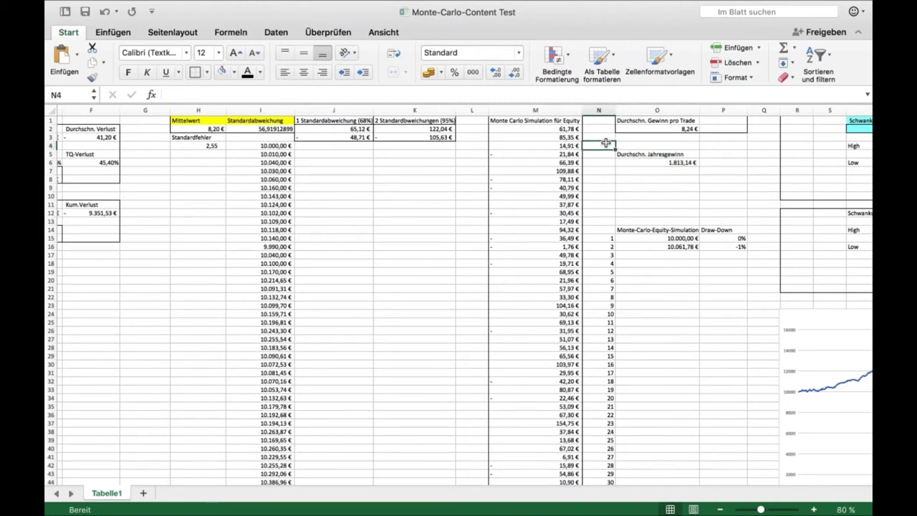
pyautogui.press('Down')
pyautogui.press('Down')
pyautogui.press('Down')
pyautogui.press('Down')
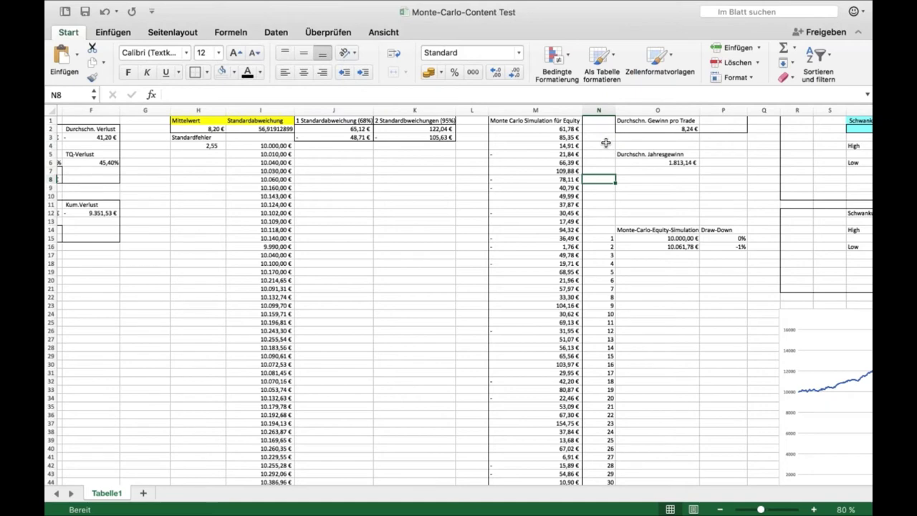
pyautogui.press('Right')
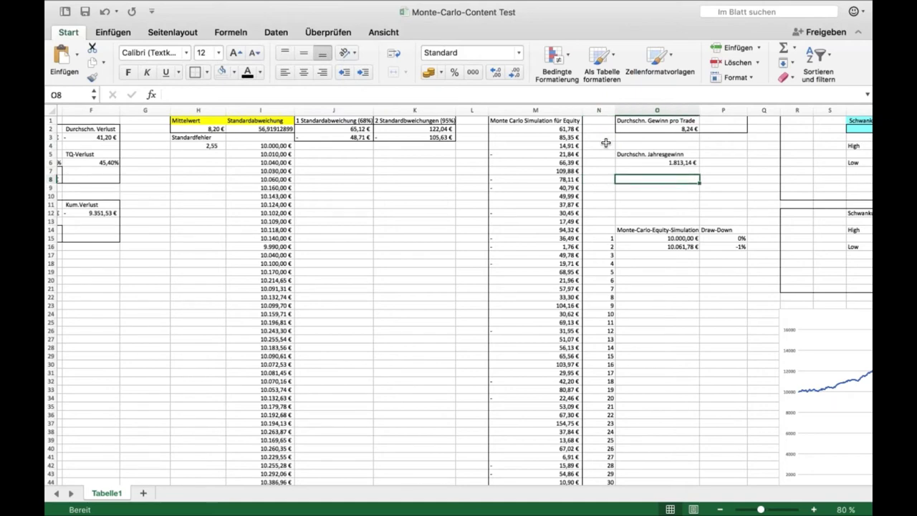
pyautogui.press('Up')
pyautogui.press('Up')
pyautogui.press('Up')
pyautogui.press('Up')
pyautogui.press('Up')
pyautogui.press('Up')
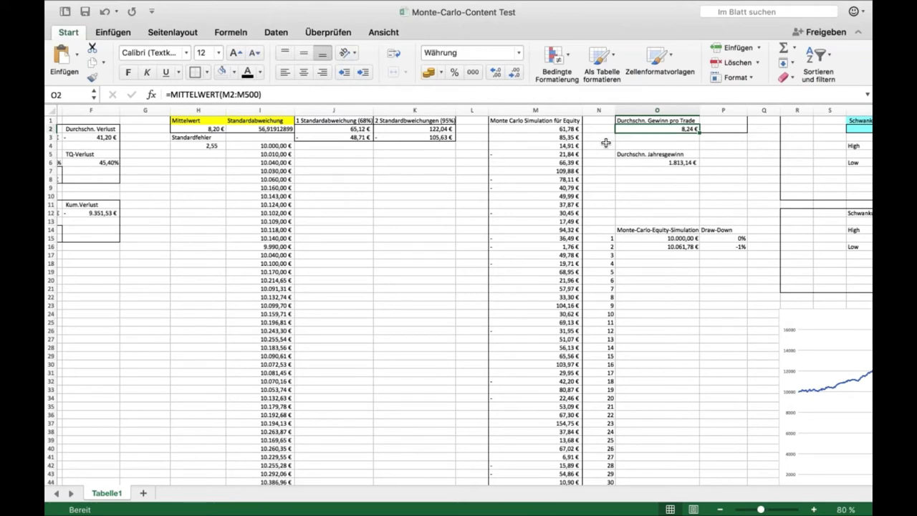
# Step: Recalculate the worksheet several times to compare the average profit per trade and the average annual profit
pyautogui.click(636, 180)
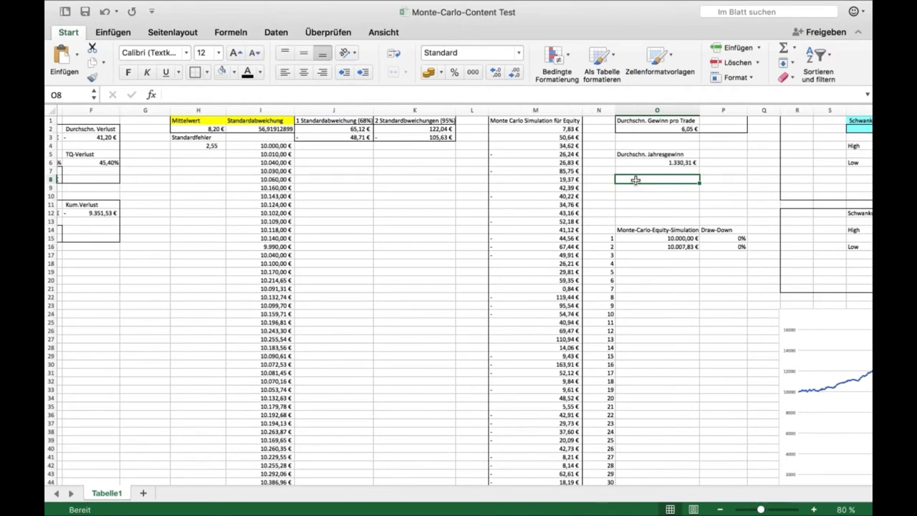
pyautogui.press('F9')
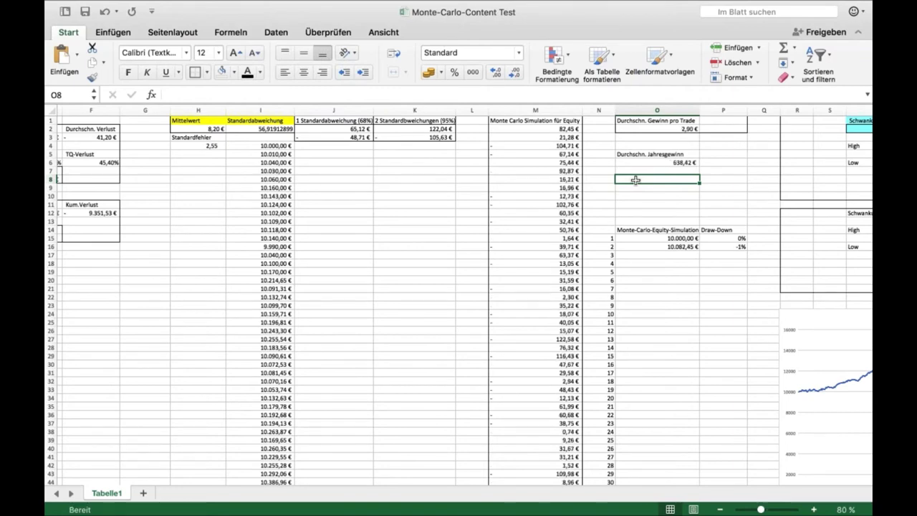
pyautogui.press('F9')
pyautogui.press('F9')
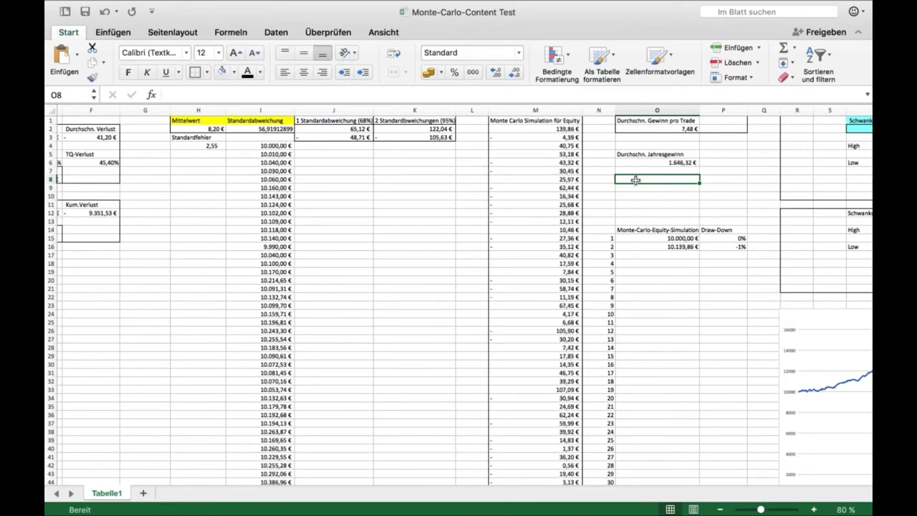
pyautogui.press('F9')
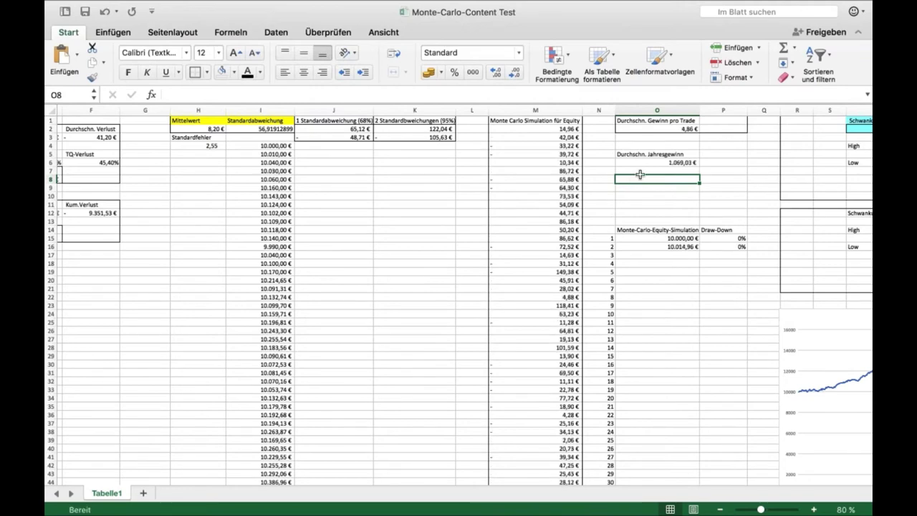
# Step: Check the starting capital in O15 and the first simulated equity formula in O16 under Monte-Carlo-Equity-Simulation
pyautogui.hscroll(3, 640, 175)
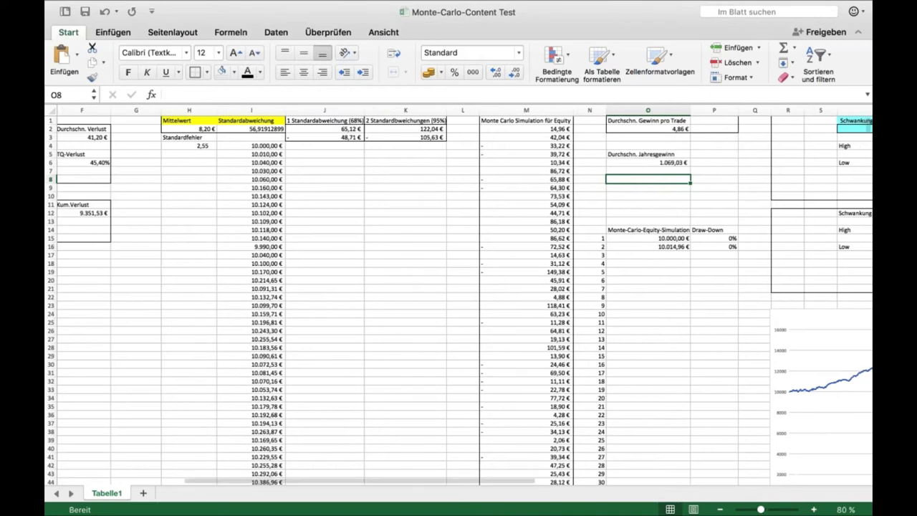
pyautogui.click(662, 196)
pyautogui.scroll(-1, 696, 191)
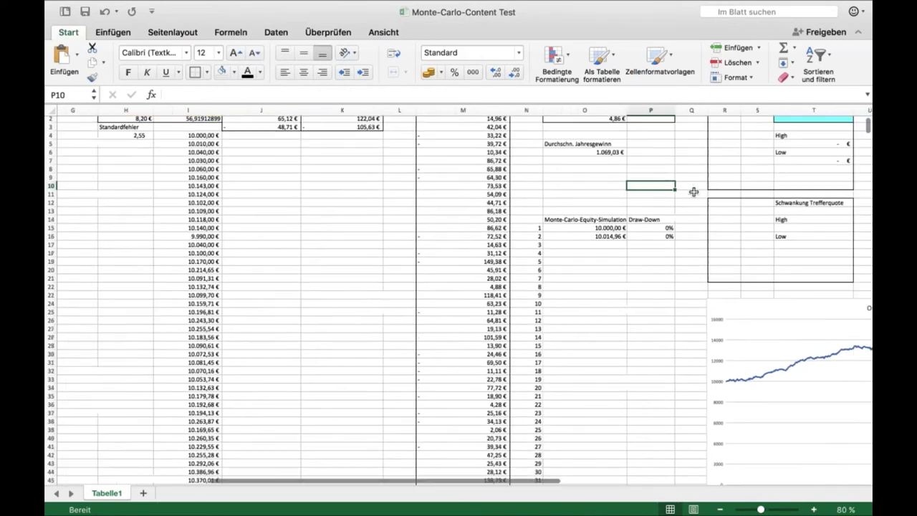
pyautogui.click(612, 244)
pyautogui.press('Up')
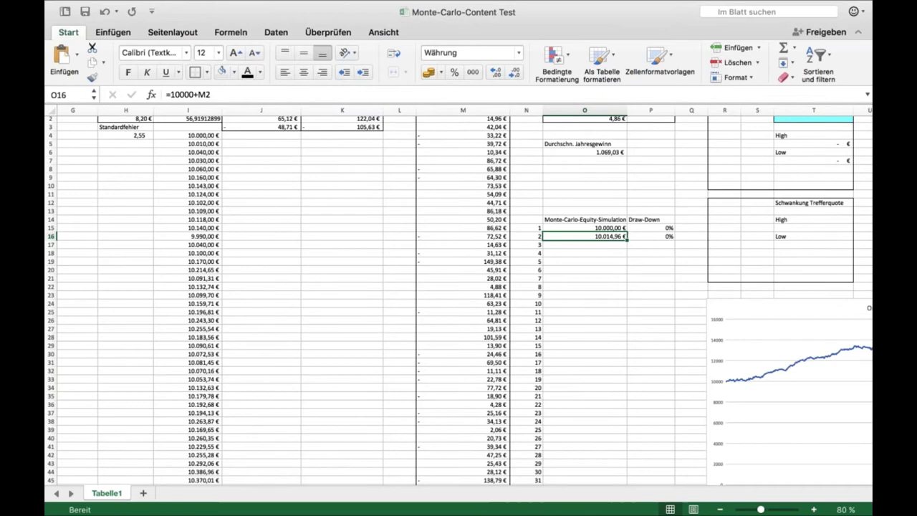
pyautogui.scroll(1, 594, 238)
pyautogui.click(595, 238)
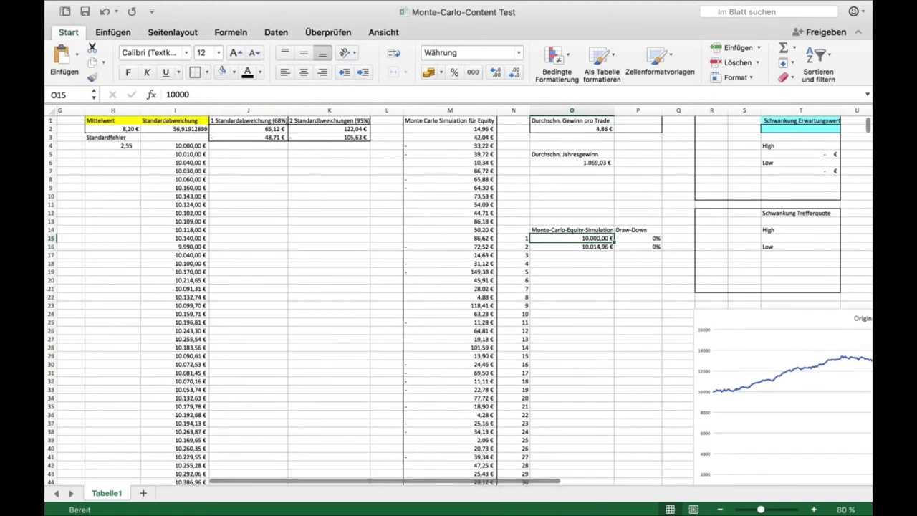
pyautogui.click(463, 93)
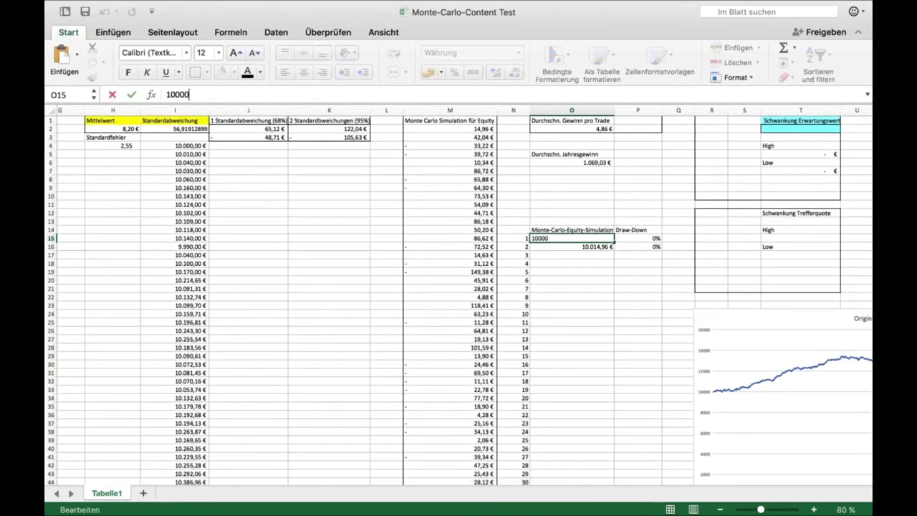
pyautogui.press('Return')
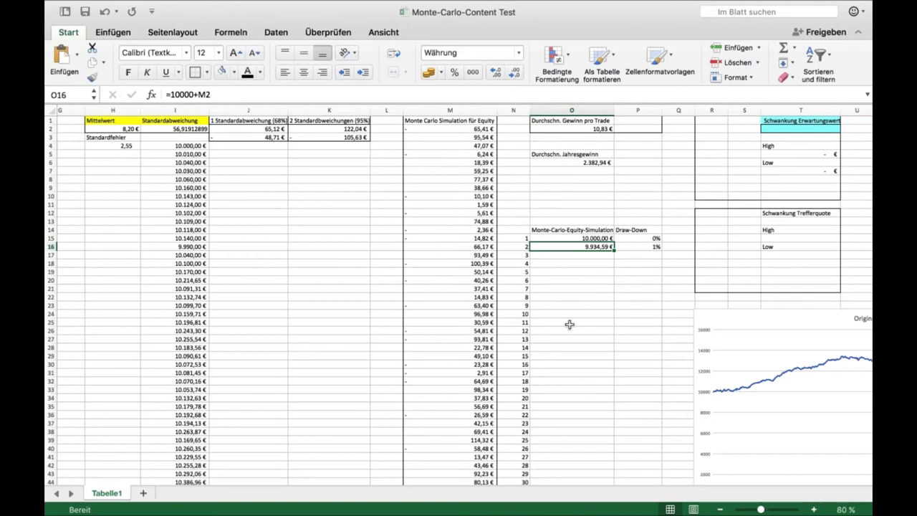
pyautogui.press('F2')
pyautogui.press('Return')
pyautogui.click(587, 248)
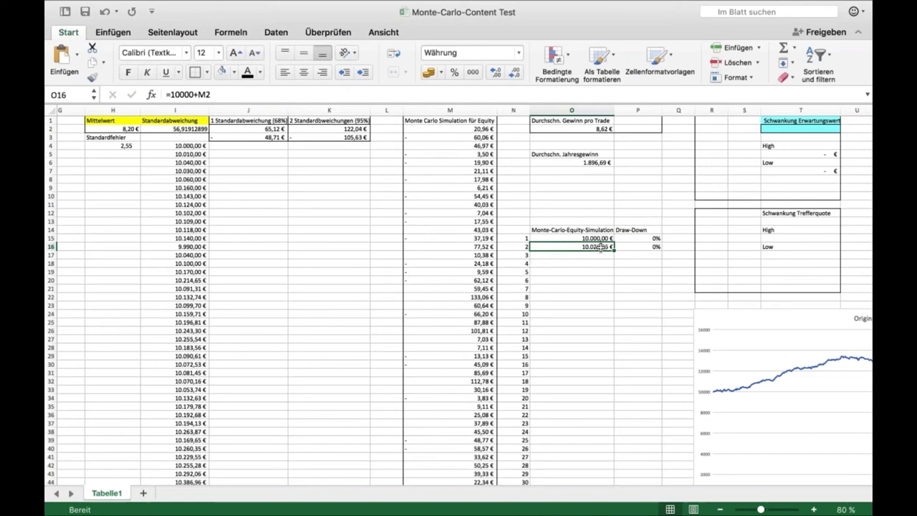
# Step: Fill the equity formula from O16 down to O18 and check the copied formulas in O17 and O18
pyautogui.moveTo(613, 252); pyautogui.dragTo(613, 266)
pyautogui.click(571, 255)
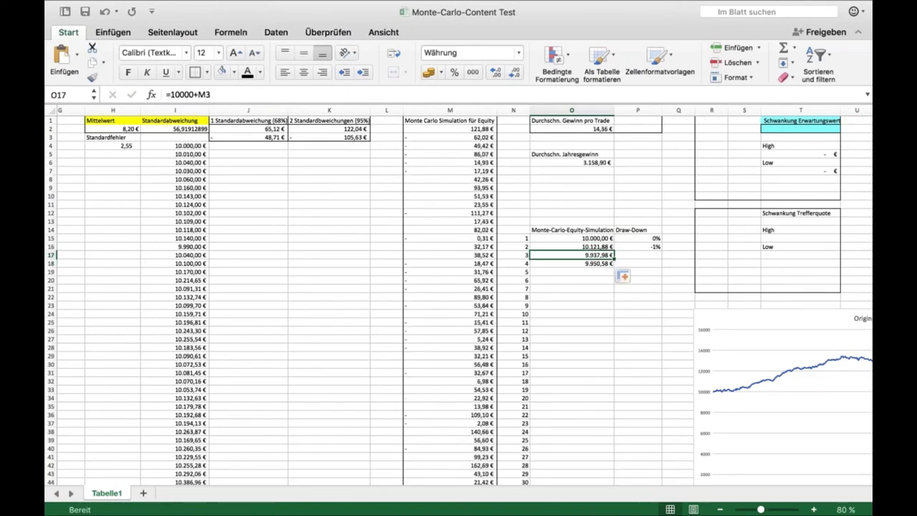
pyautogui.press('F2')
pyautogui.press('Return')
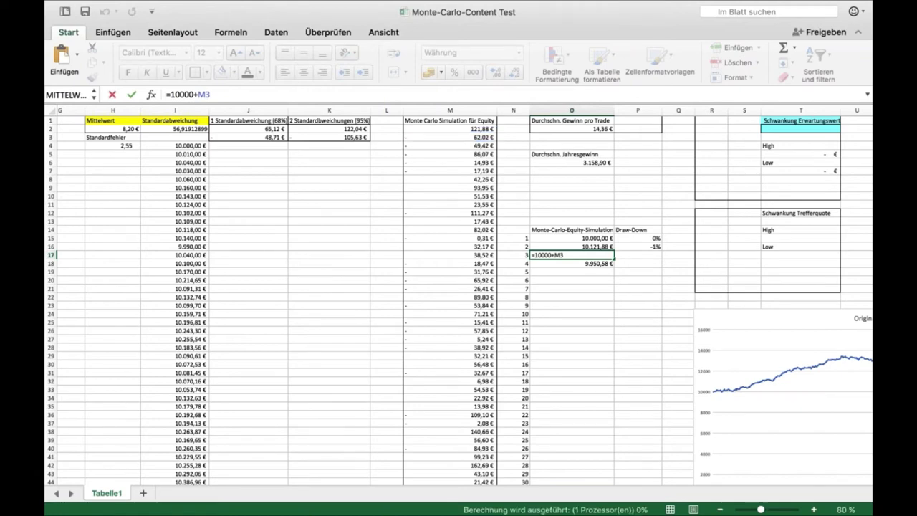
pyautogui.press('F2')
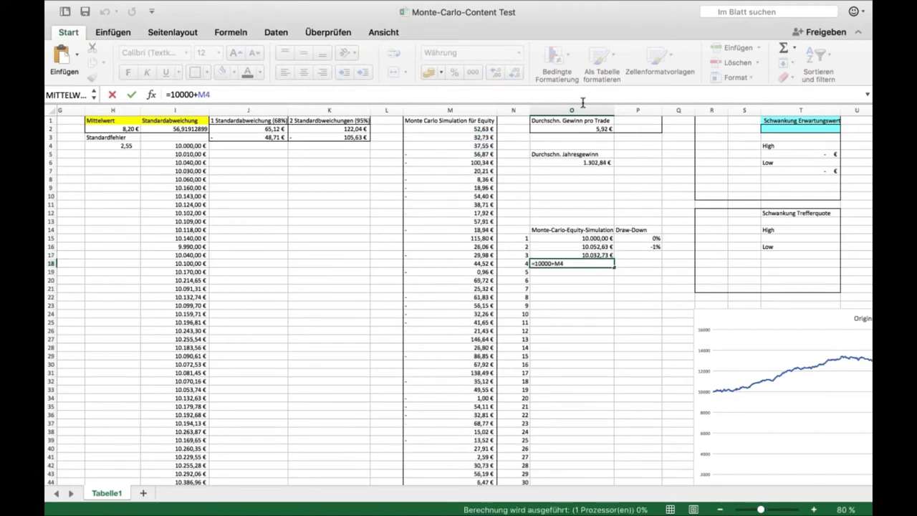
pyautogui.press('Return')
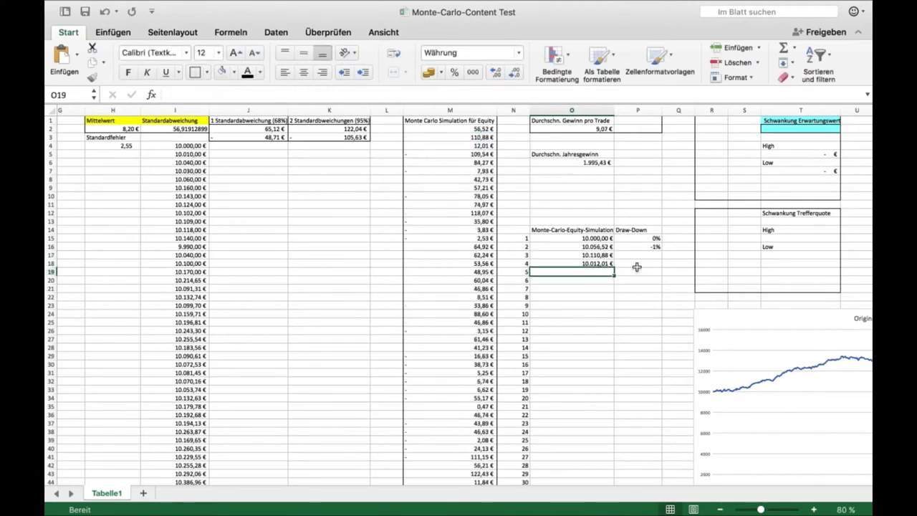
# Step: Fill the equity formula from O18 down the Monte-Carlo-Equity-Simulation column to O514, covering trade 500
pyautogui.click(607, 264)
pyautogui.moveTo(608, 264); pyautogui.dragTo(606, 308)
pyautogui.hscroll(2, 671, 296)
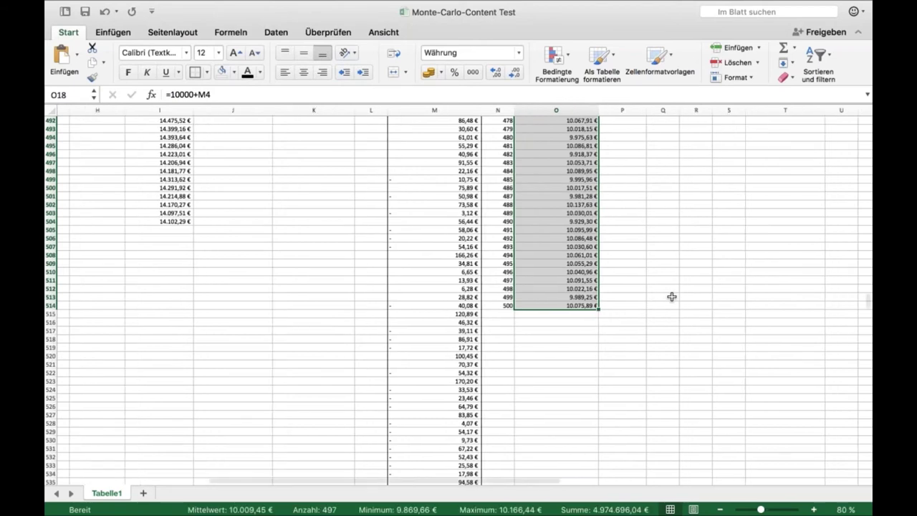
pyautogui.scroll(20, 671, 297)
pyautogui.scroll(20, 671, 296)
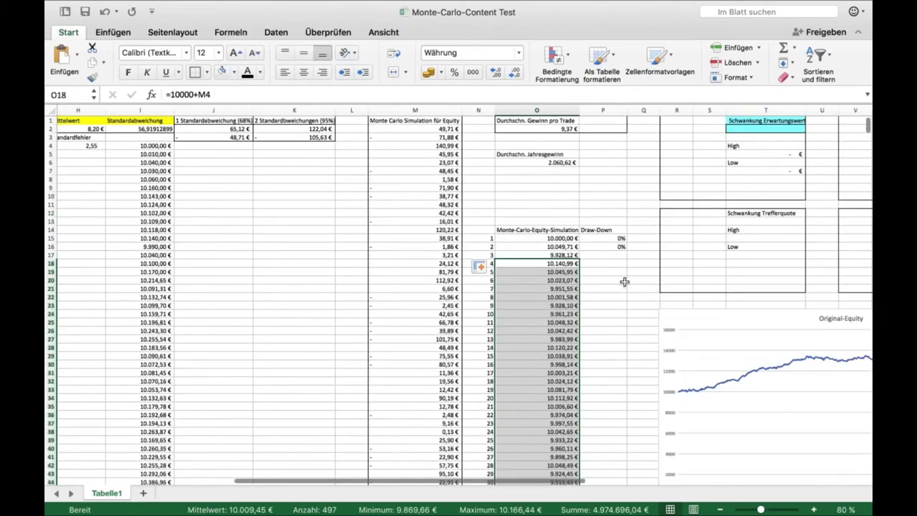
# Step: Check the references in the copied equity formulas in O21 and O57 of the Monte-Carlo-Equity-Simulation column
pyautogui.click(624, 282)
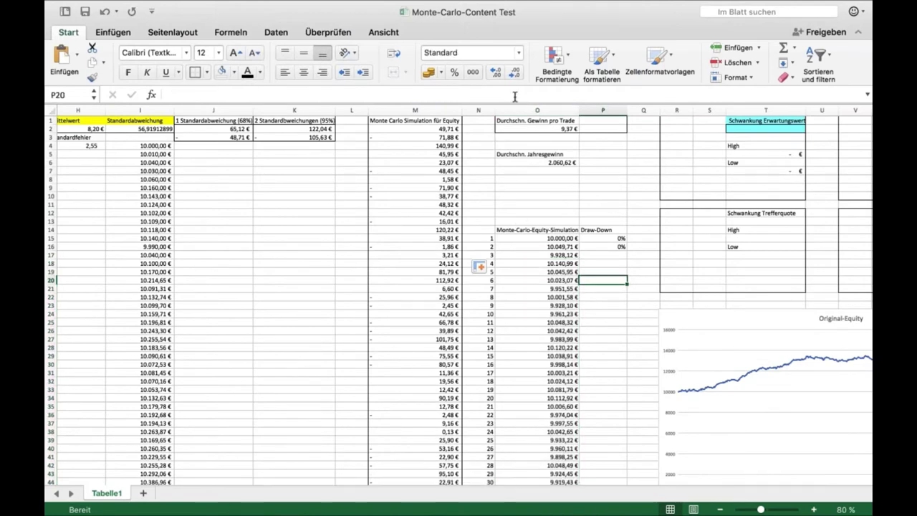
pyautogui.press('Left')
pyautogui.press('Down')
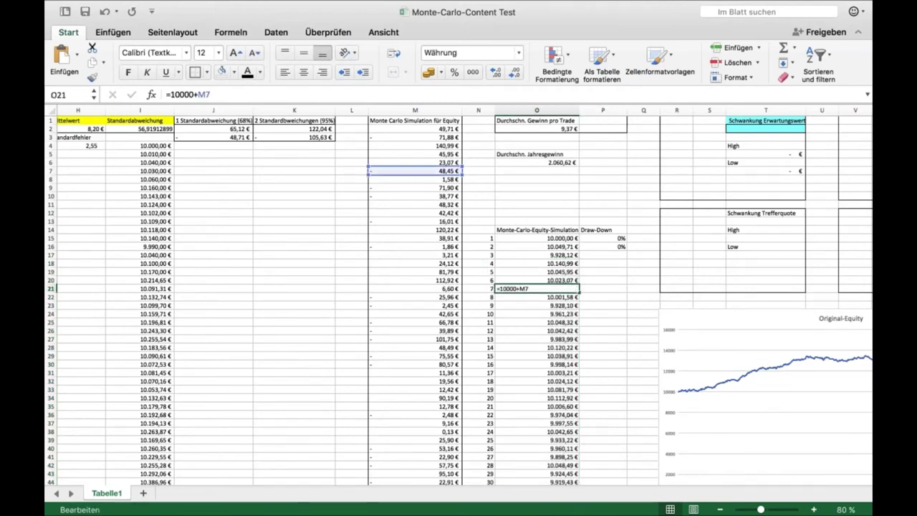
pyautogui.press('F2')
pyautogui.press('Return')
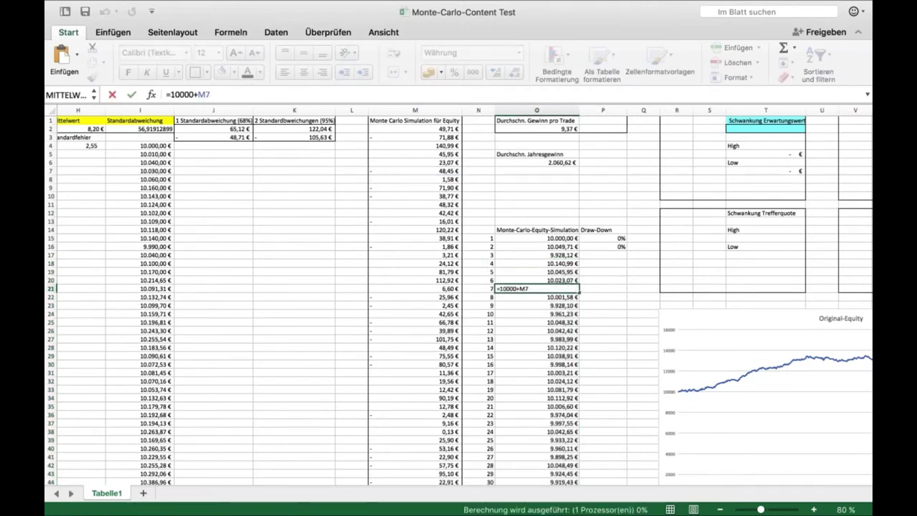
pyautogui.hscroll(4, 459, 294)
pyautogui.scroll(-3, 458, 294)
pyautogui.scroll(-8, 458, 294)
pyautogui.hscroll(1, 458, 294)
pyautogui.click(223, 322)
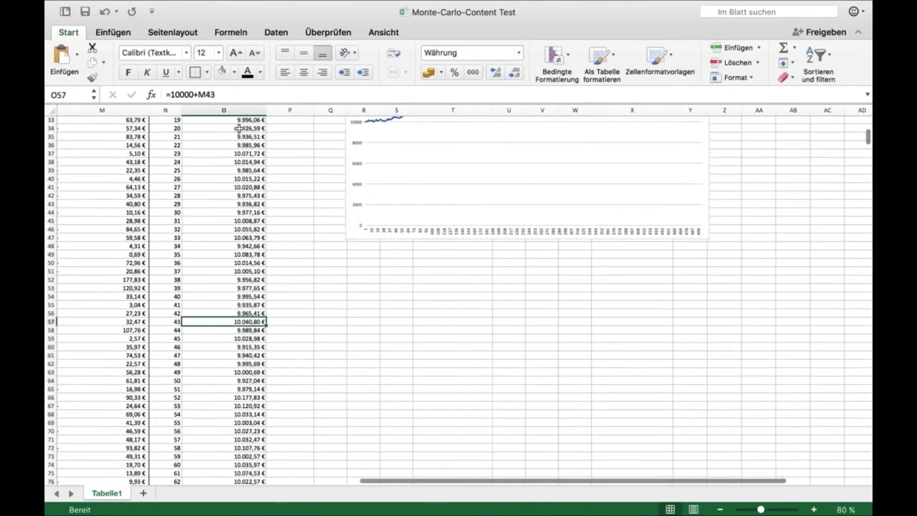
# Step: Check the copied equity formulas in O18 and O19 near the start of the simulation column
pyautogui.scroll(10, 267, 225)
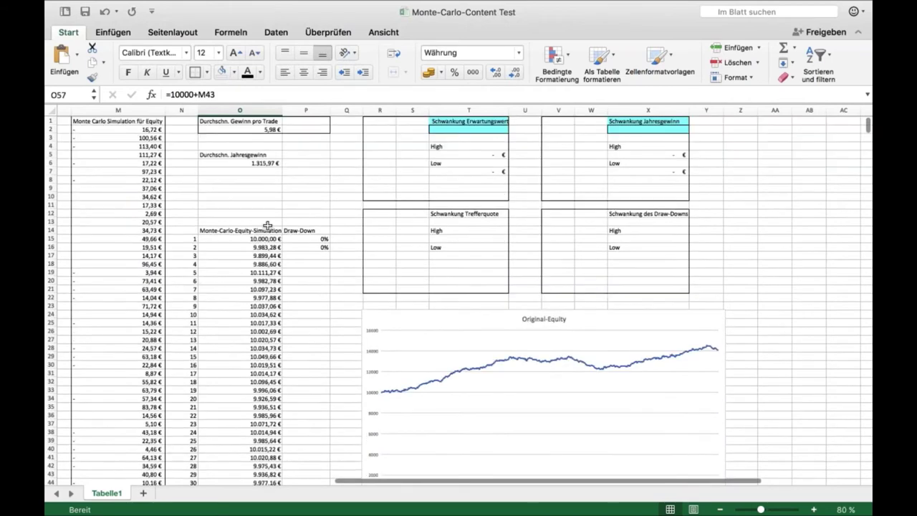
pyautogui.click(267, 226)
pyautogui.press('Down')
pyautogui.press('Down')
pyautogui.click(261, 262)
pyautogui.doubleClick(259, 262)
pyautogui.press('Return')
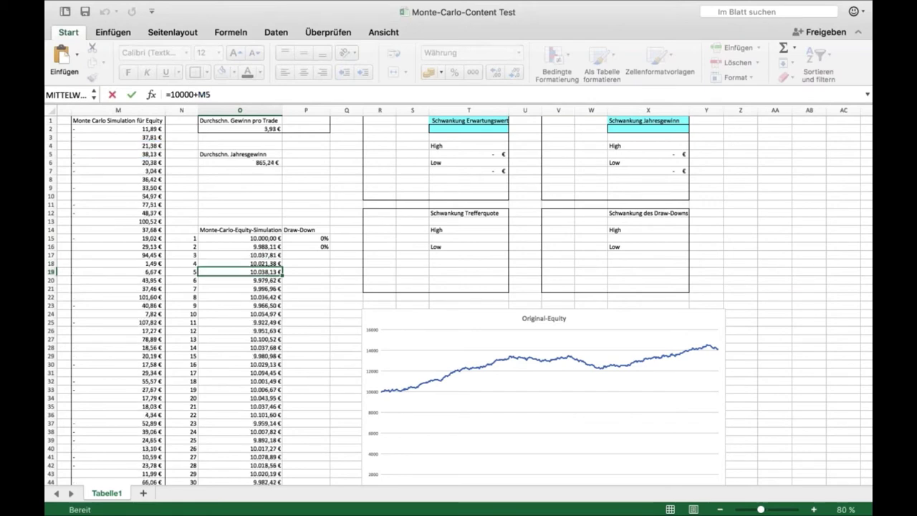
pyautogui.press('Escape')
# Step: Replace the equity formula in O16 with =O15+M2 so it adds the simulated trade to the previous equity
pyautogui.press('Up')
pyautogui.press('Up')
pyautogui.press('Up')
pyautogui.press('Up')
pyautogui.press('Down')
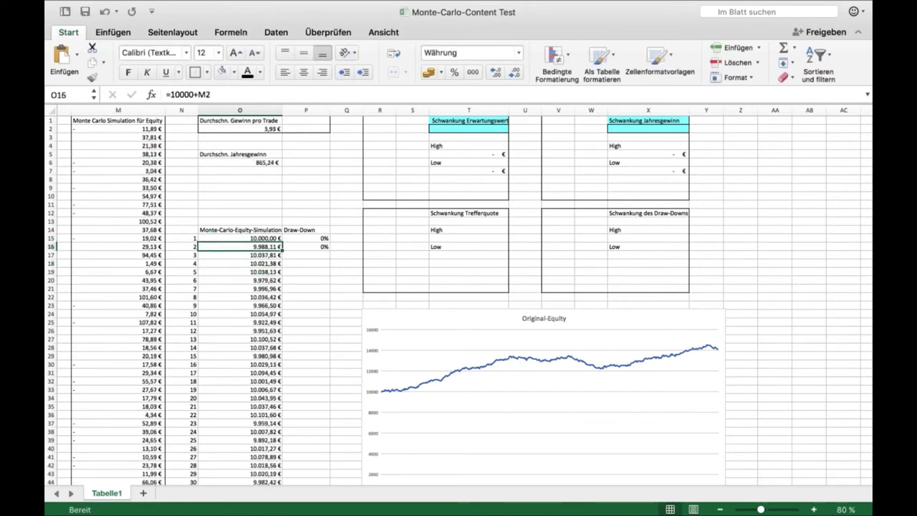
pyautogui.write('=')
pyautogui.click(259, 239)
pyautogui.write('+')
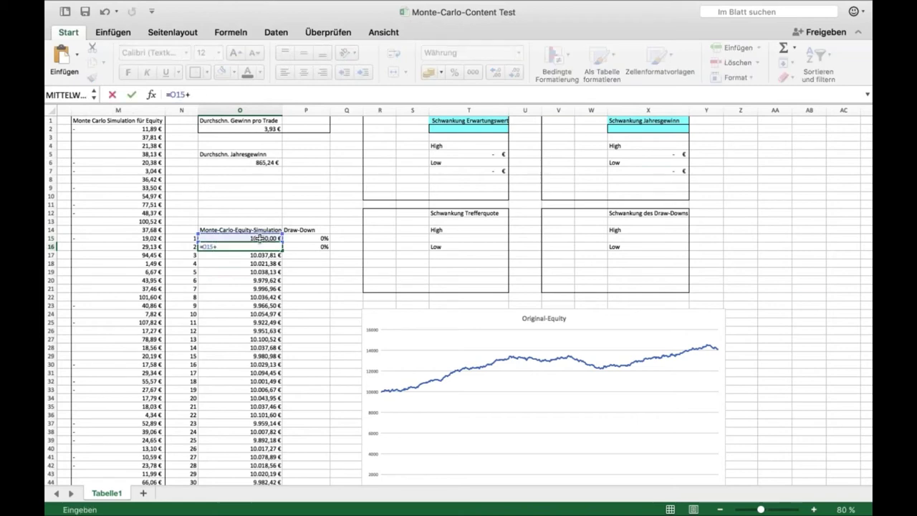
pyautogui.click(115, 129)
pyautogui.press('Return')
# Step: Fill the new equity formula from O16 down to O26 and check the copied formula in O21
pyautogui.press('Up')
pyautogui.moveTo(284, 259); pyautogui.dragTo(284, 337)
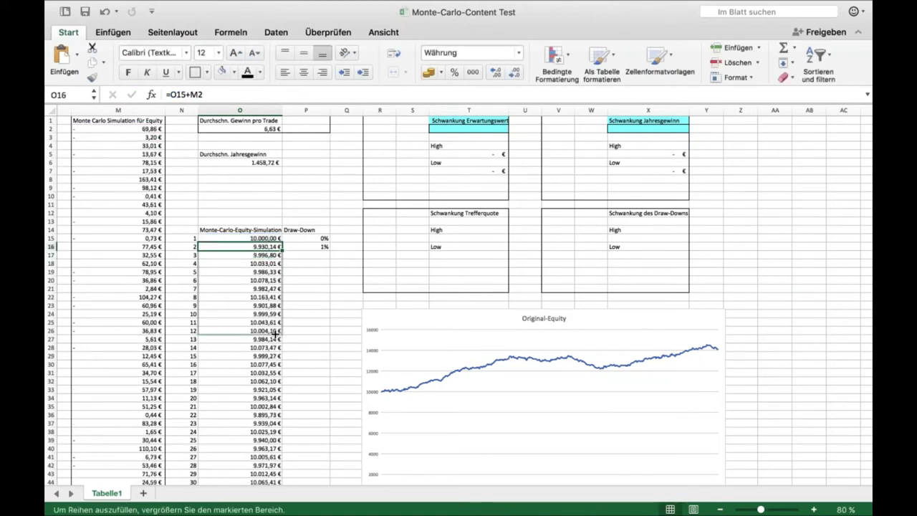
pyautogui.click(240, 289)
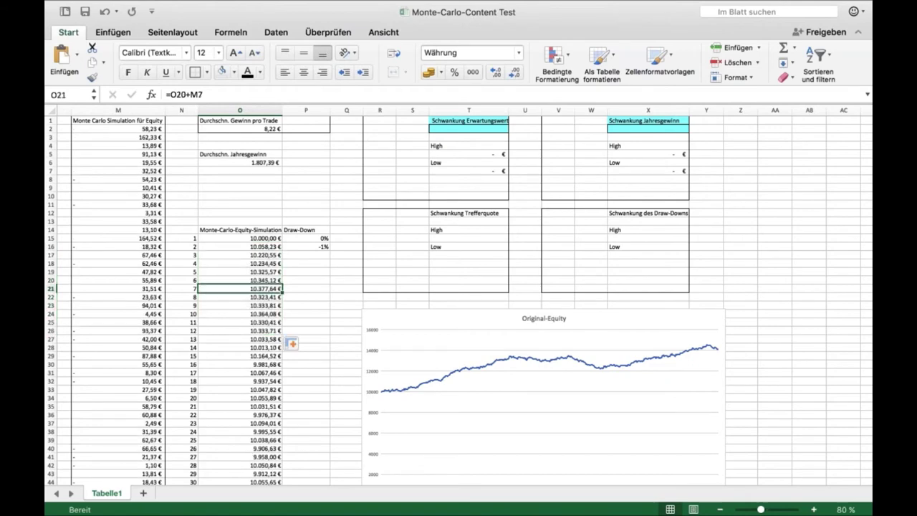
pyautogui.doubleClick(240, 288)
pyautogui.press('Return')
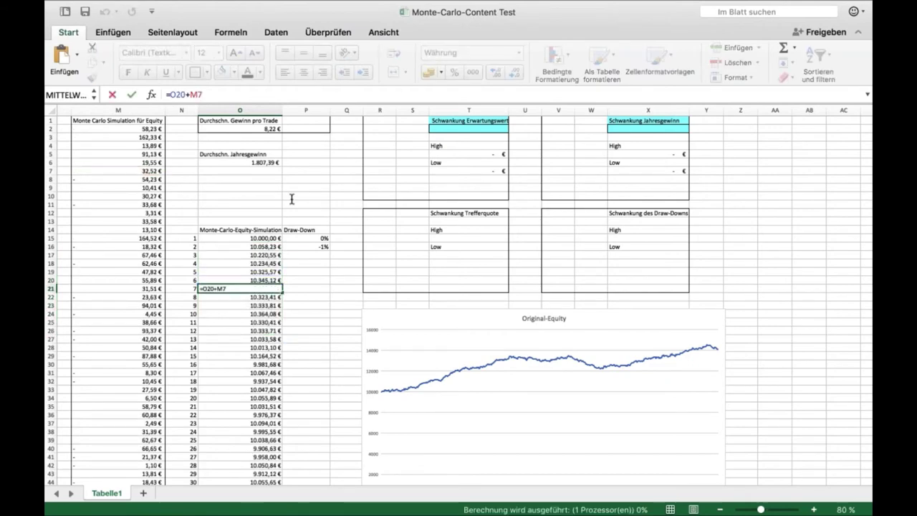
# Step: Fill the selected range O15:O21 down the Monte-Carlo-Equity-Simulation column to O514, covering trade 500
pyautogui.moveTo(240, 238); pyautogui.dragTo(240, 288)
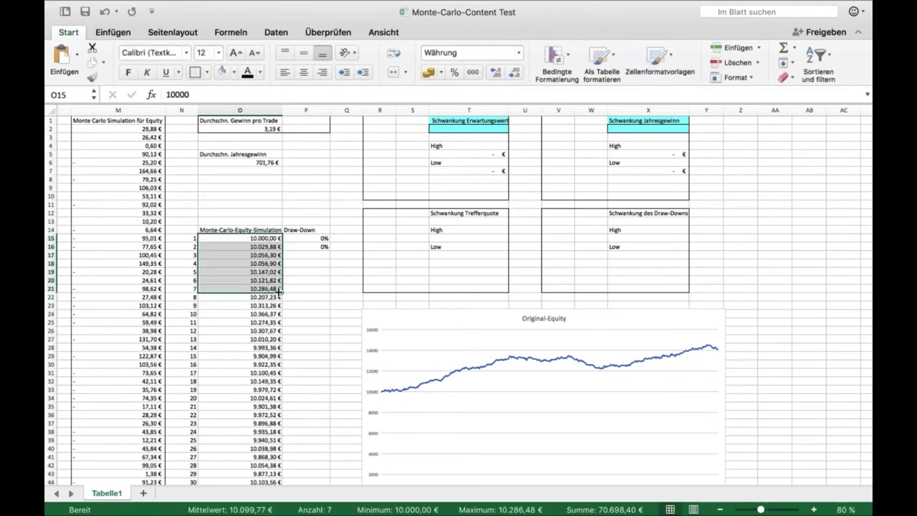
pyautogui.moveTo(283, 447); pyautogui.dragTo(261, 313)
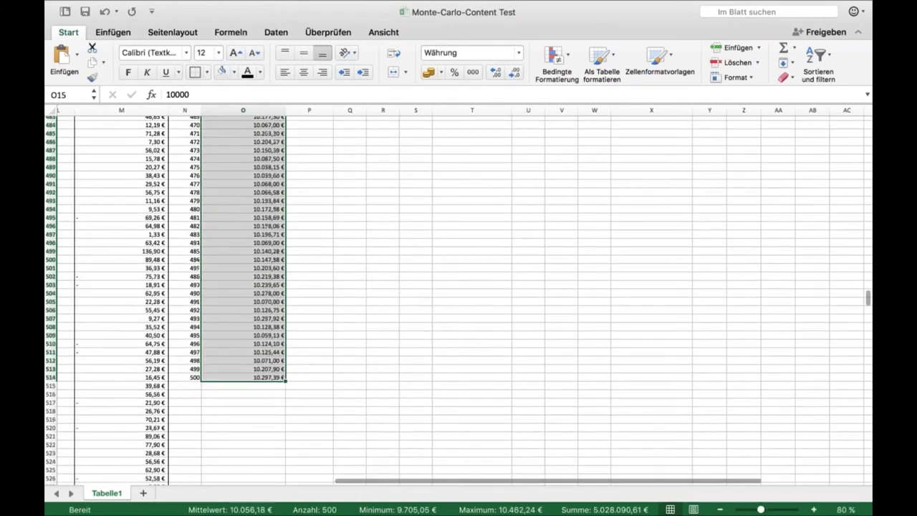
# Step: Check the filled equity formulas in O24, O25 and O26 for their previous-row and column M references
pyautogui.scroll(20, 458, 297)
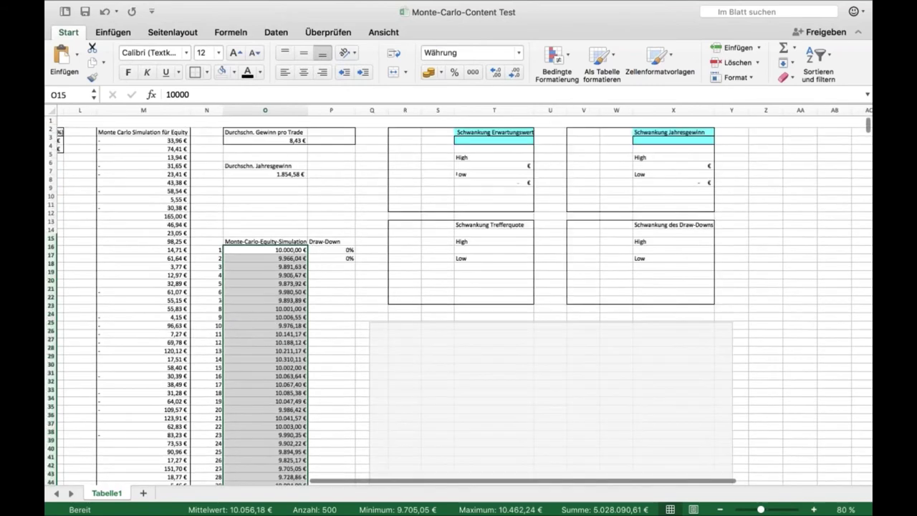
pyautogui.scroll(-1, 459, 298)
pyautogui.press('Down')
pyautogui.press('Down')
pyautogui.press('Down')
pyautogui.press('Down')
pyautogui.press('Down')
pyautogui.press('Down')
pyautogui.press('Down')
pyautogui.press('Down')
pyautogui.press('Down')
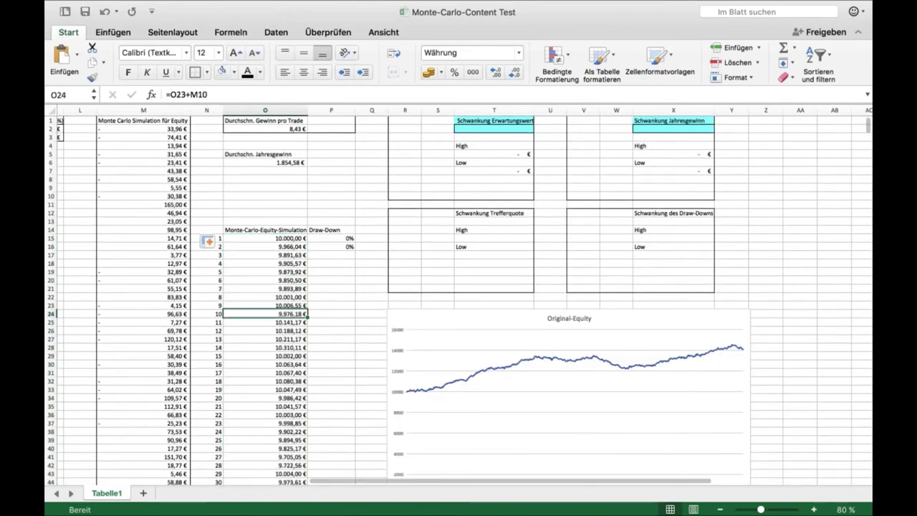
pyautogui.click(263, 95)
pyautogui.press('Return')
pyautogui.click(264, 95)
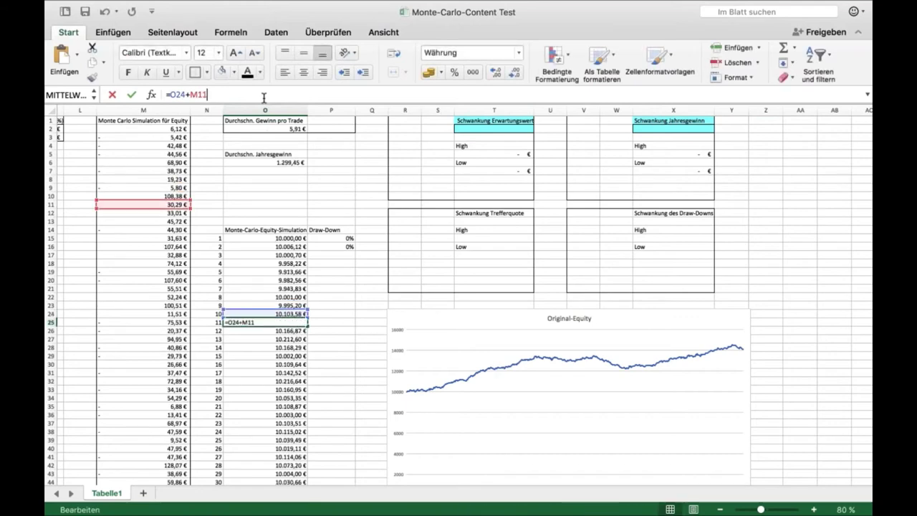
pyautogui.press('Return')
pyautogui.click(264, 98)
pyautogui.press('Return')
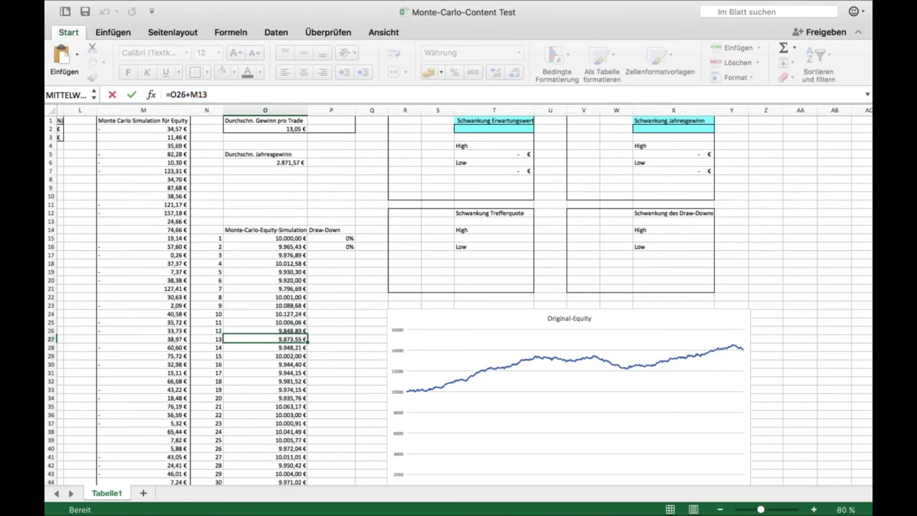
# Step: Check the end of the simulated equity column and the filled formulas in O79, O80 and O81
pyautogui.scroll(-20, 458, 297)
pyautogui.scroll(-20, 459, 297)
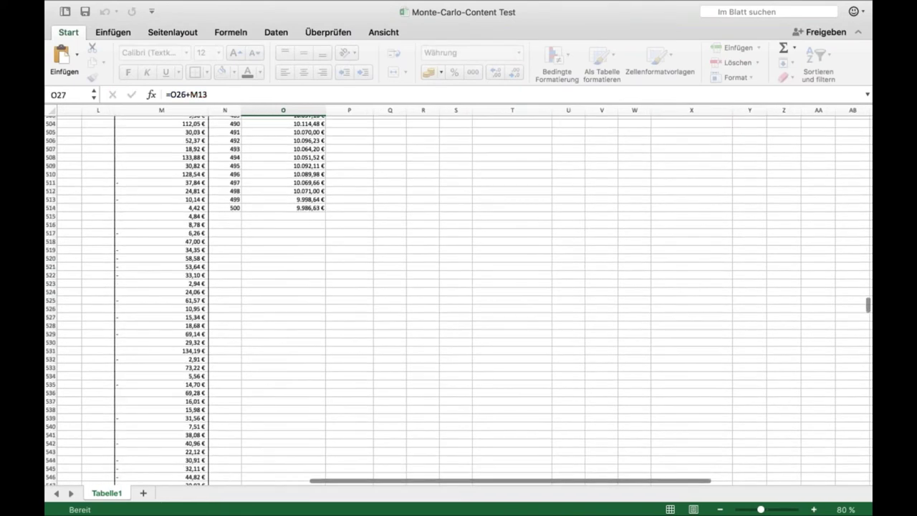
pyautogui.scroll(20, 458, 296)
pyautogui.scroll(20, 458, 296)
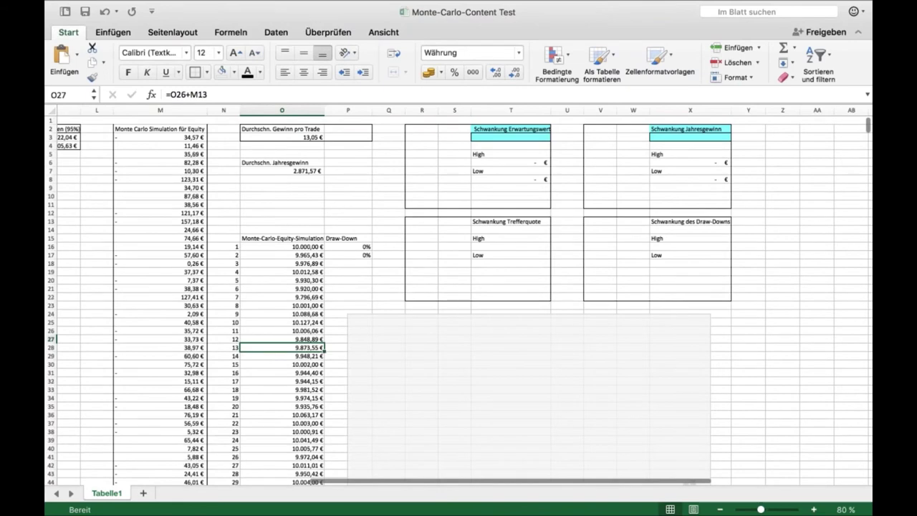
pyautogui.scroll(-20, 458, 296)
pyautogui.click(291, 284)
pyautogui.click(292, 91)
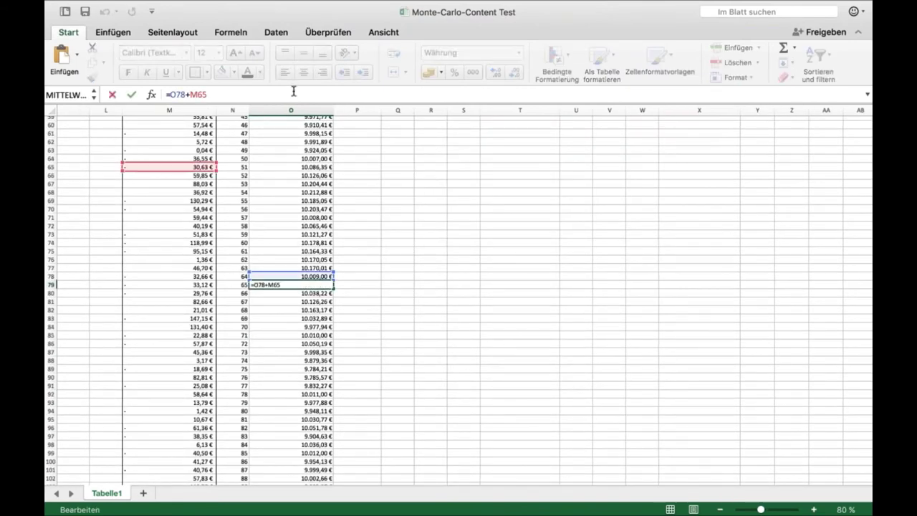
pyautogui.press('Return')
pyautogui.click(293, 91)
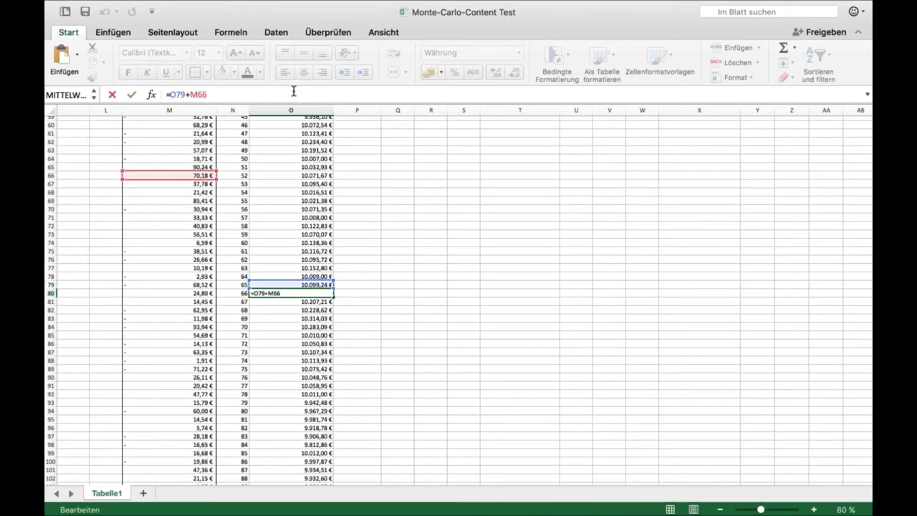
pyautogui.press('Return')
pyautogui.click(293, 91)
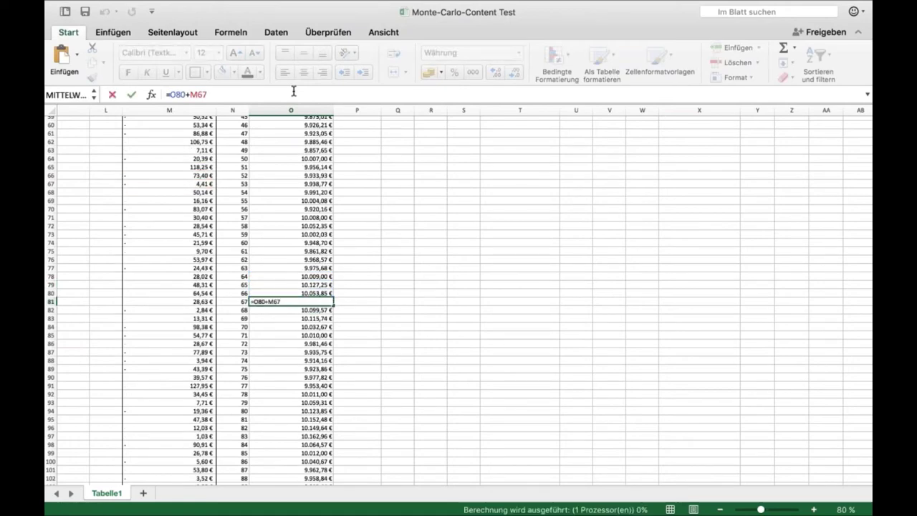
pyautogui.press('Return')
# Step: Compare the start of the simulated equity column with the Original-Equity chart beside it
pyautogui.scroll(15, 459, 300)
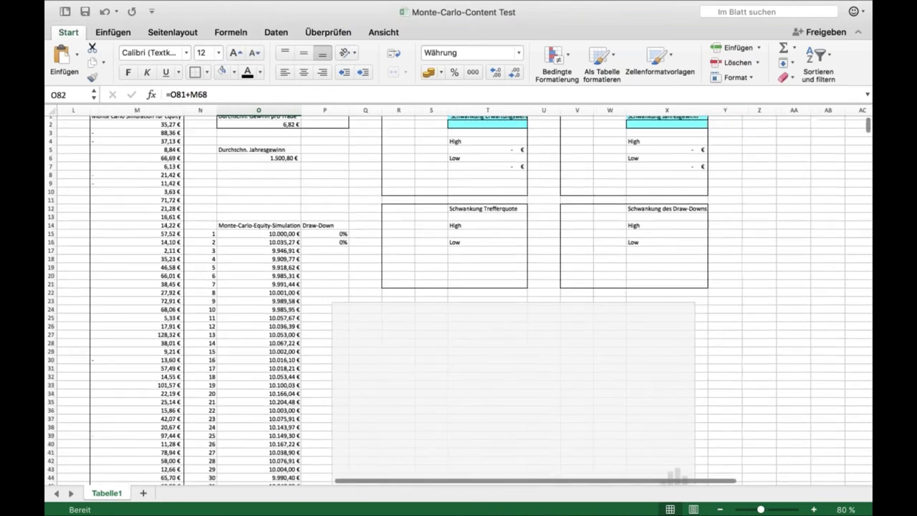
pyautogui.scroll(-3, 316, 253)
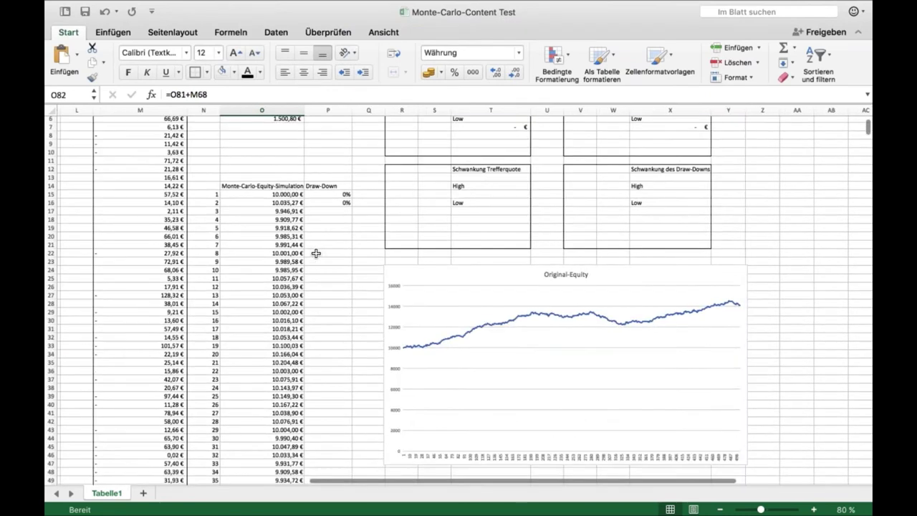
pyautogui.scroll(3, 316, 253)
pyautogui.hscroll(-1, 316, 252)
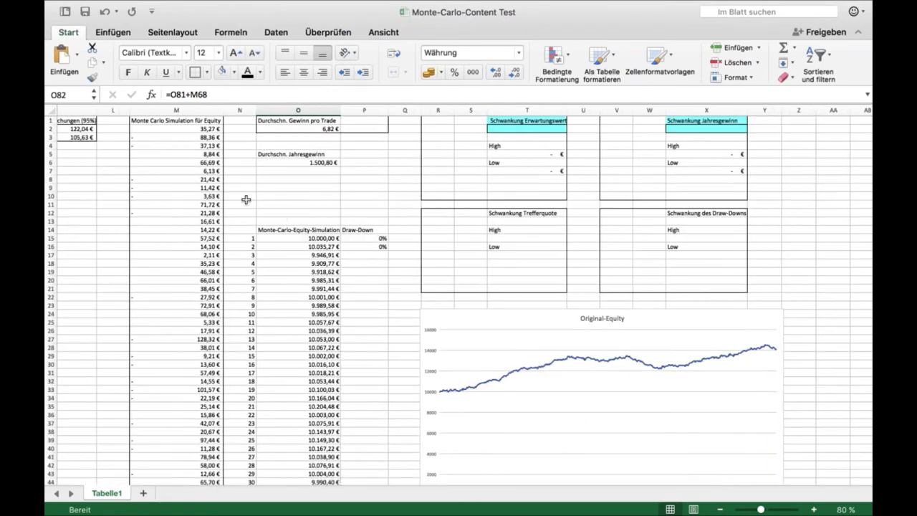
pyautogui.scroll(-3, 246, 199)
pyautogui.hscroll(1, 246, 199)
pyautogui.scroll(3, 246, 199)
pyautogui.hscroll(-1, 245, 199)
pyautogui.scroll(-3, 246, 199)
pyautogui.hscroll(1, 245, 199)
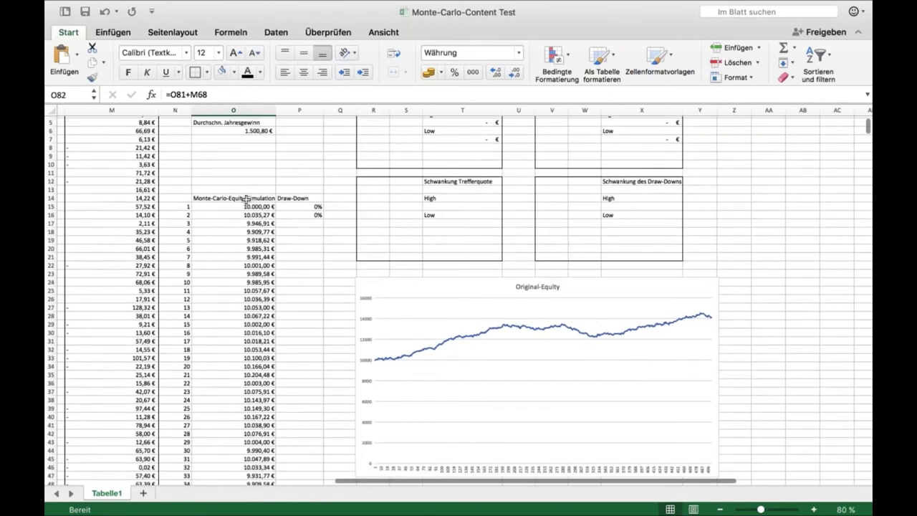
# Step: Insert a line chart of the simulated equity in O15:O514 and place it directly below the Original-Equity chart
pyautogui.scroll(-3, 245, 199)
pyautogui.hscroll(1, 246, 199)
pyautogui.moveTo(227, 184)
pyautogui.mouseDown()
pyautogui.moveTo(228, 419)
pyautogui.moveTo(281, 482)
pyautogui.moveTo(214, 510)
pyautogui.moveTo(215, 119)
pyautogui.moveTo(218, 172)
pyautogui.mouseUp()
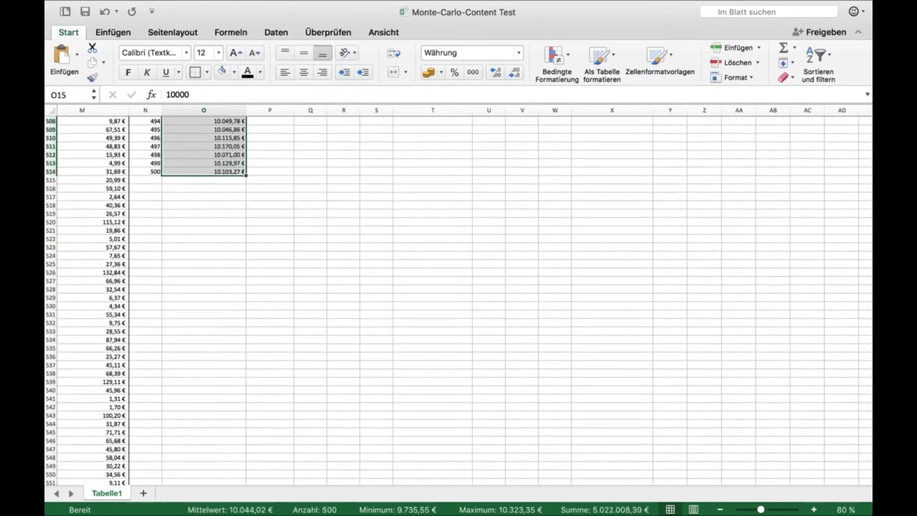
pyautogui.scroll(20, 458, 301)
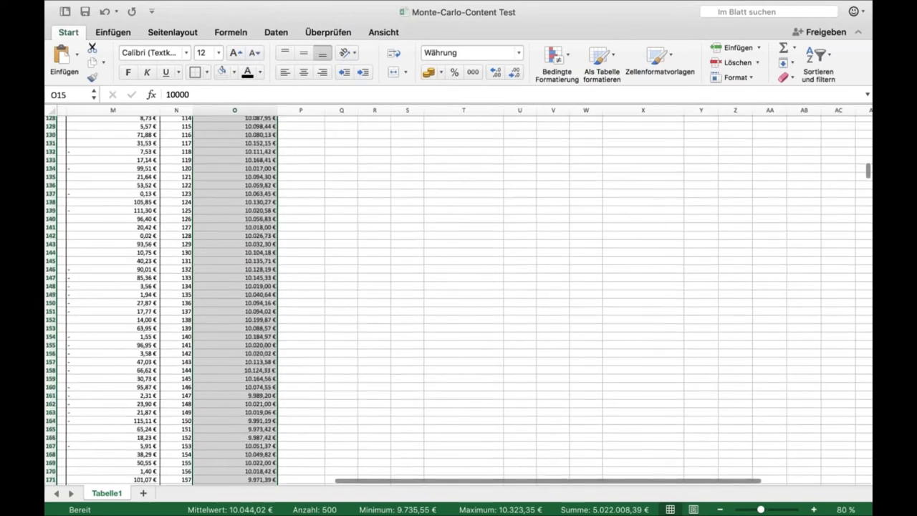
pyautogui.scroll(15, 458, 301)
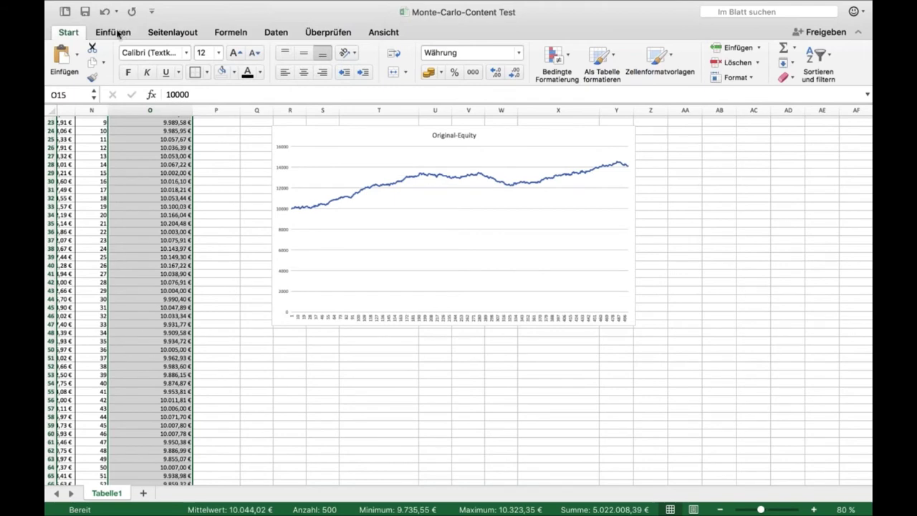
pyautogui.click(115, 33)
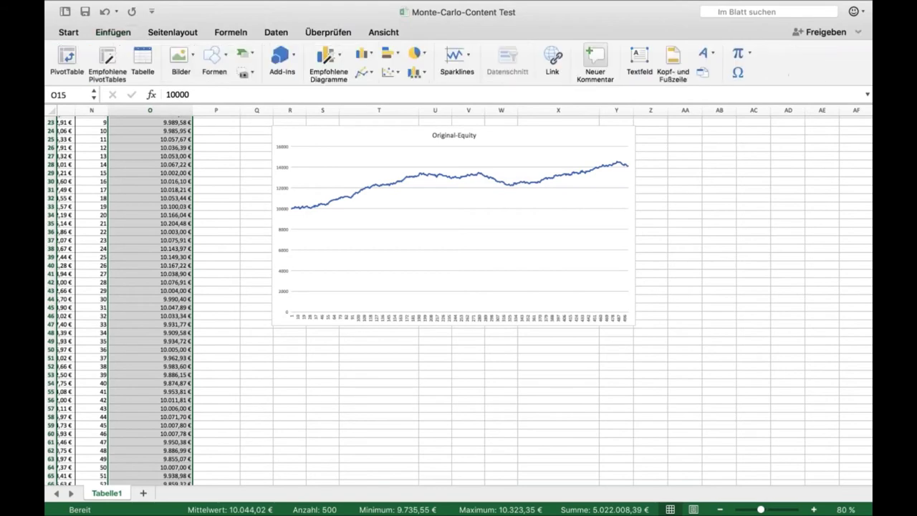
pyautogui.click(115, 33)
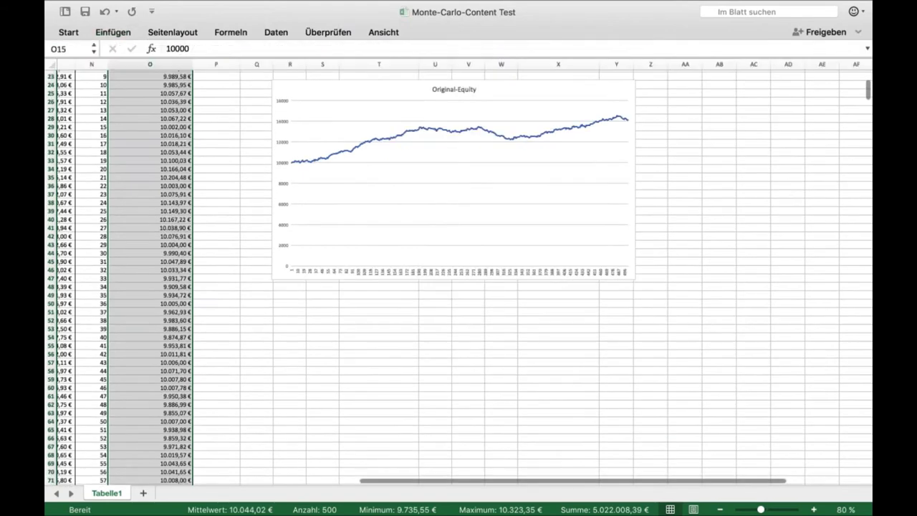
pyautogui.click(113, 32)
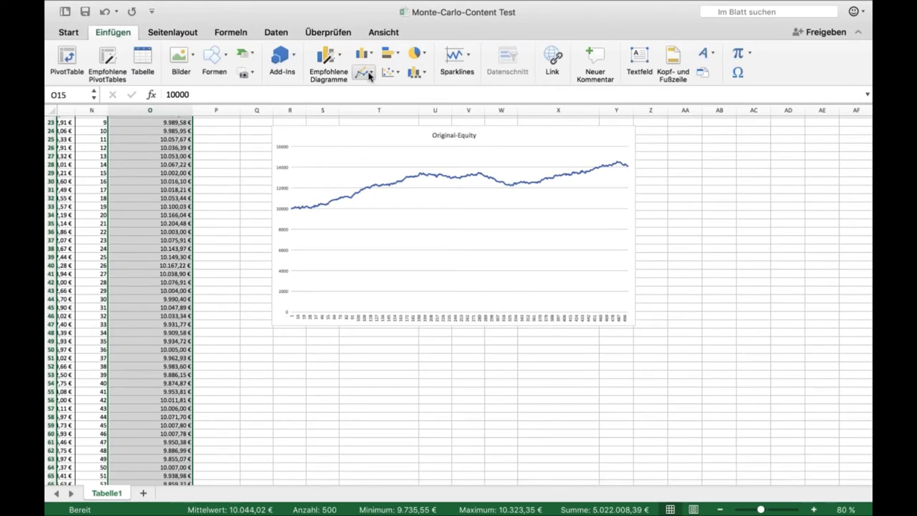
pyautogui.click(369, 75)
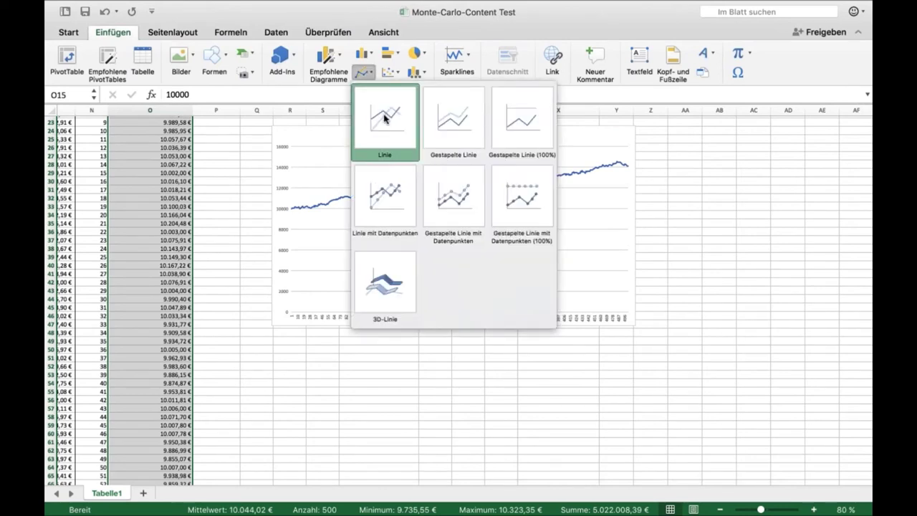
pyautogui.click(385, 189)
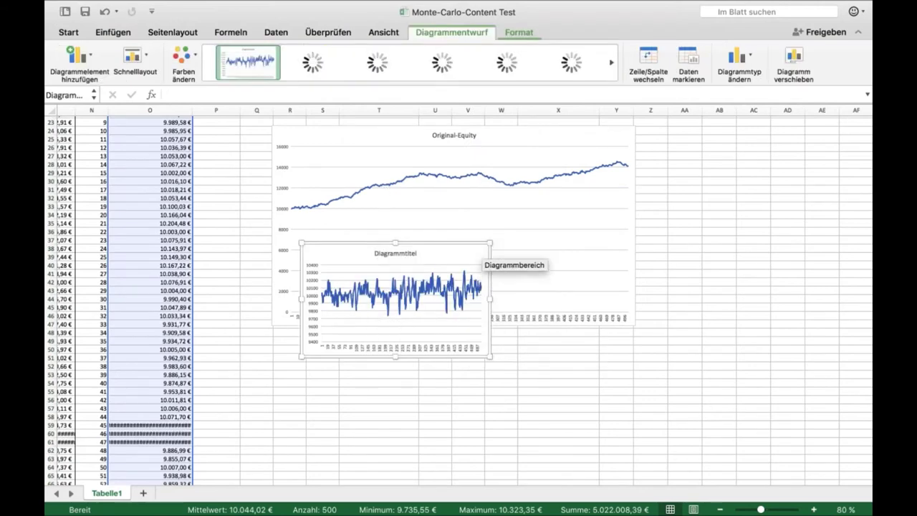
pyautogui.moveTo(480, 254); pyautogui.dragTo(450, 343)
pyautogui.click(558, 366)
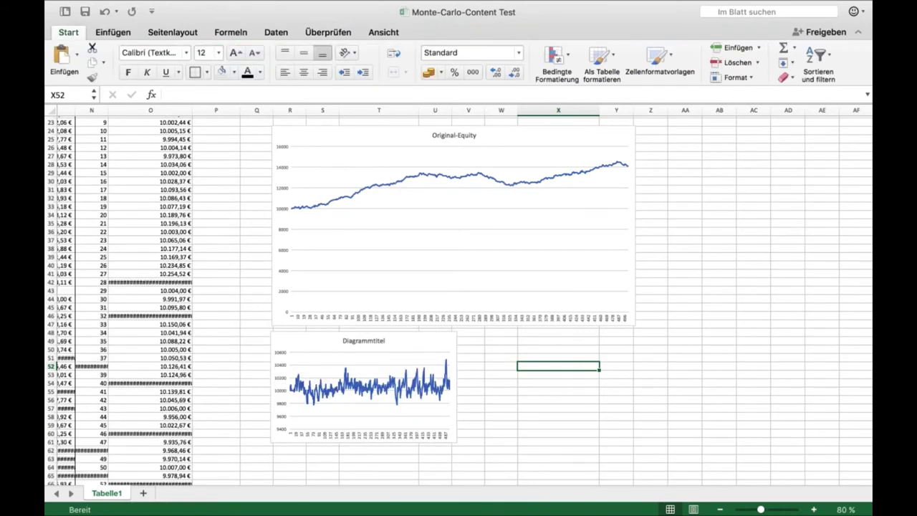
# Step: Enlarge the simulated equity chart to the width and roughly the height of the Original-Equity chart, directly beneath it
pyautogui.moveTo(458, 387); pyautogui.dragTo(634, 386)
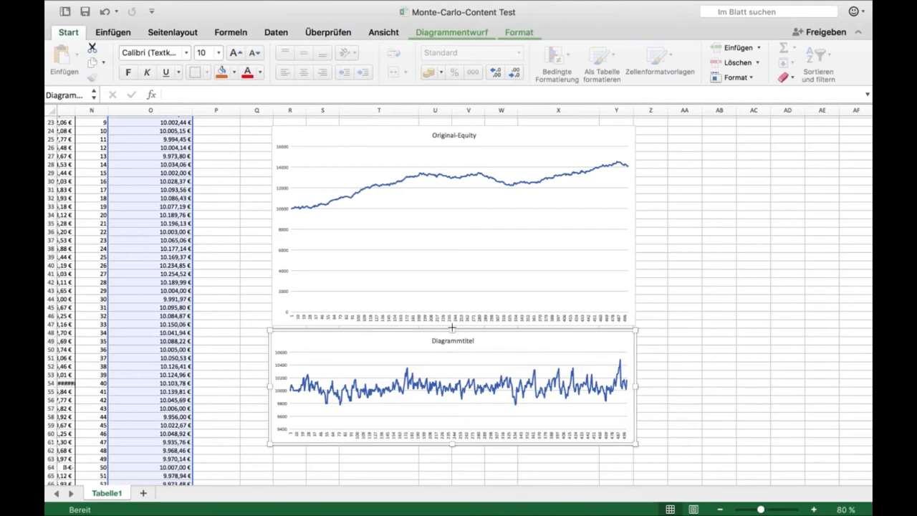
pyautogui.moveTo(452, 330); pyautogui.dragTo(452, 327)
pyautogui.scroll(-5, 656, 308)
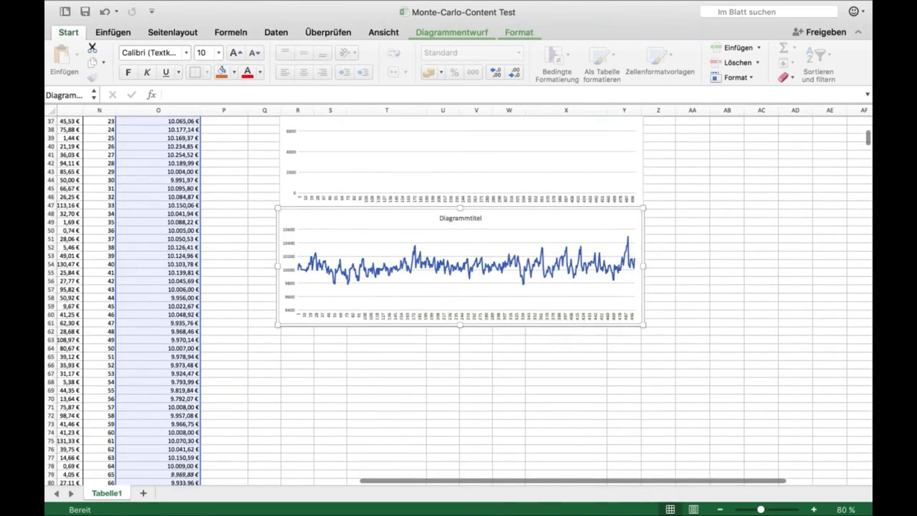
pyautogui.moveTo(459, 325); pyautogui.dragTo(457, 425)
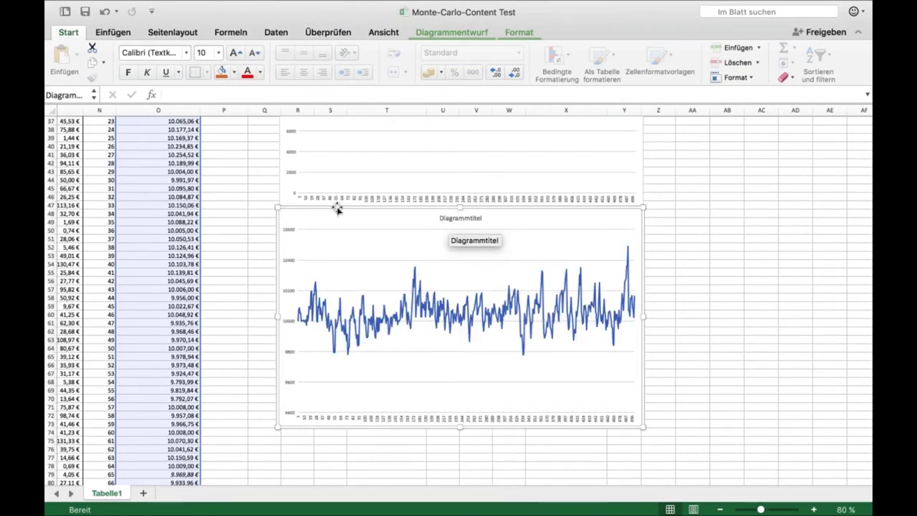
# Step: Title the simulated equity chart "Monte-Carlo-Simulation Equity"
pyautogui.click(474, 219)
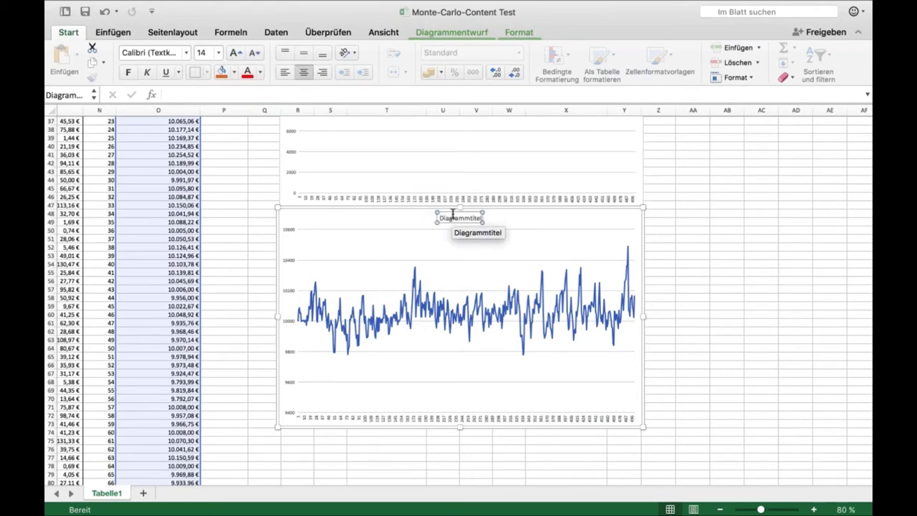
pyautogui.doubleClick(451, 216)
pyautogui.write('Monte-Carlo-Simulation Equity')
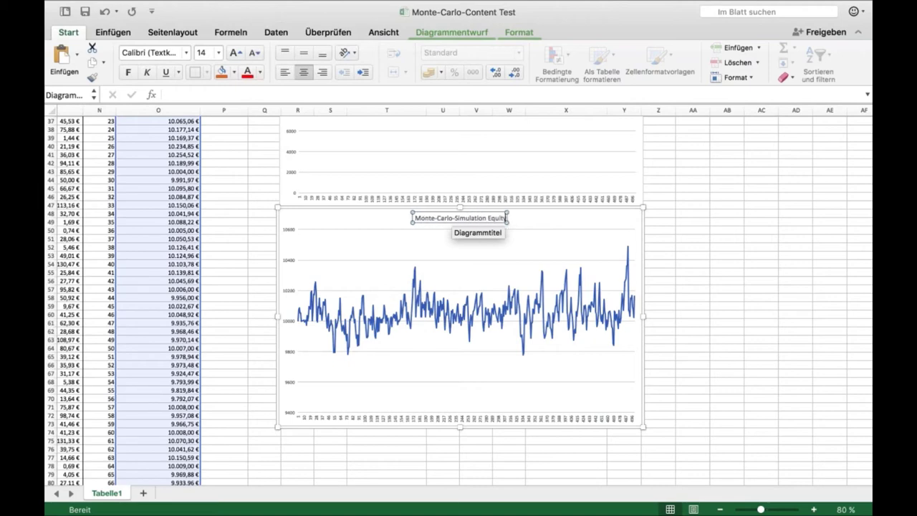
pyautogui.press('Escape')
# Step: Check the NORM.INV formulas at the start of the Monte Carlo Simulation für Equity column, from M2 downward
pyautogui.scroll(10, 167, 248)
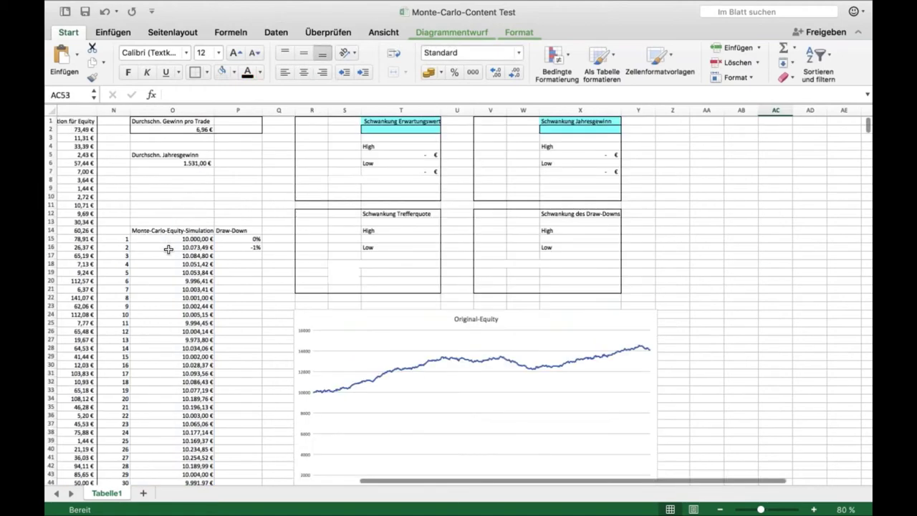
pyautogui.hscroll(-3, 187, 215)
pyautogui.click(174, 135)
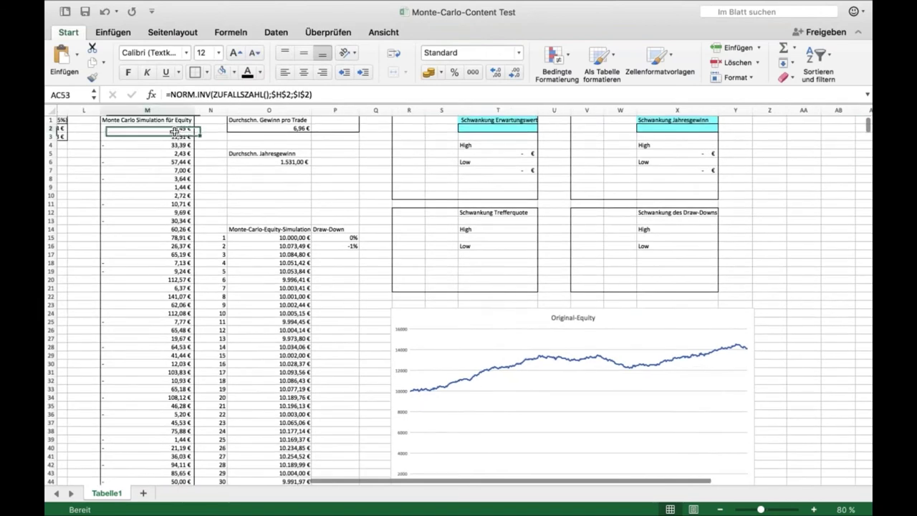
pyautogui.press('Down')
pyautogui.press('Down')
pyautogui.press('Down')
pyautogui.press('Down')
pyautogui.press('Down')
pyautogui.press('Down')
pyautogui.press('Down')
pyautogui.press('Down')
pyautogui.press('Down')
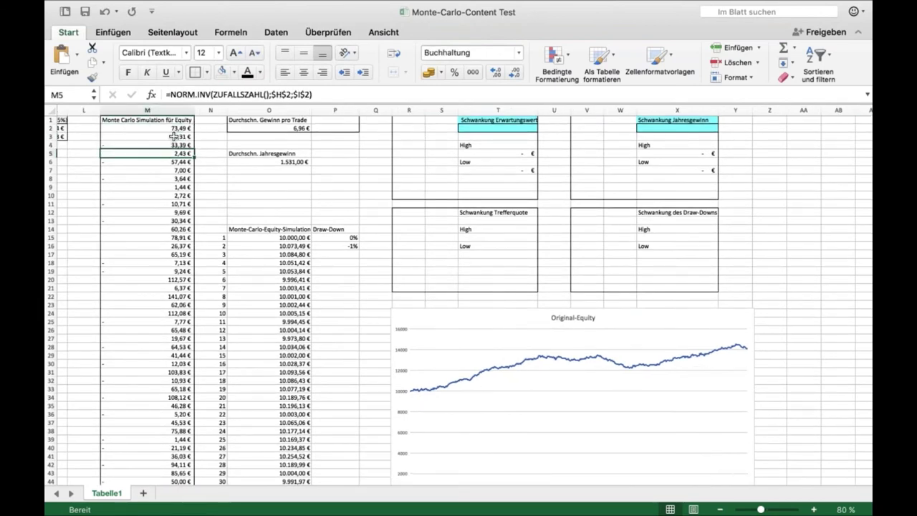
# Step: Check the cumulative equity formulas in O16 through O19 and trace the cell references of O19
pyautogui.click(274, 237)
pyautogui.press('Down')
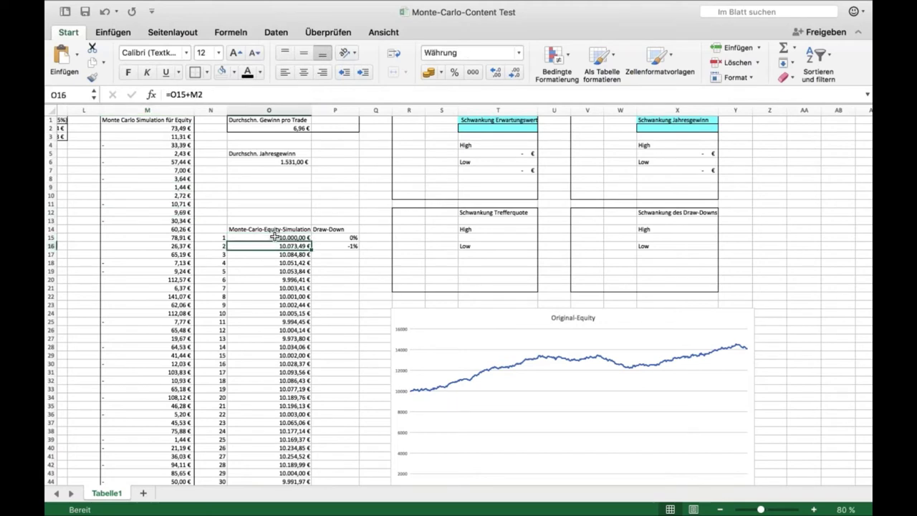
pyautogui.press('Down')
pyautogui.press('Down')
pyautogui.press('Down')
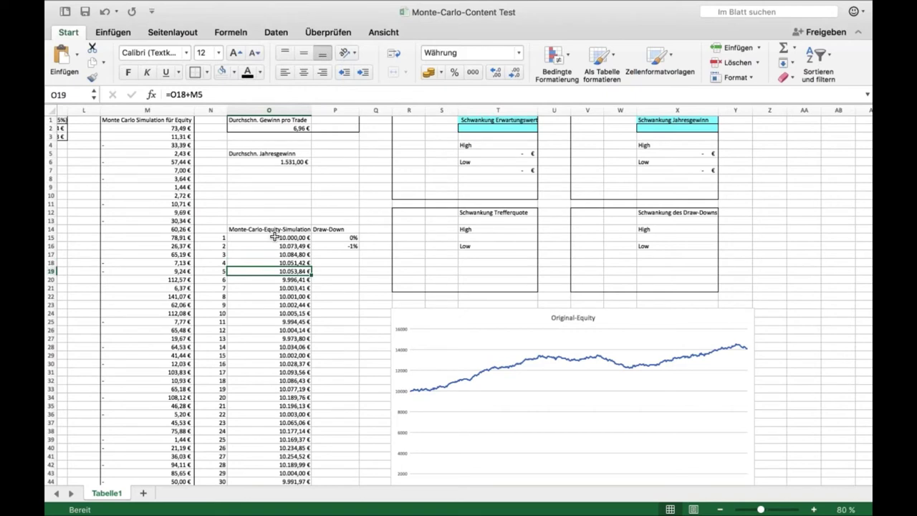
pyautogui.click(277, 95)
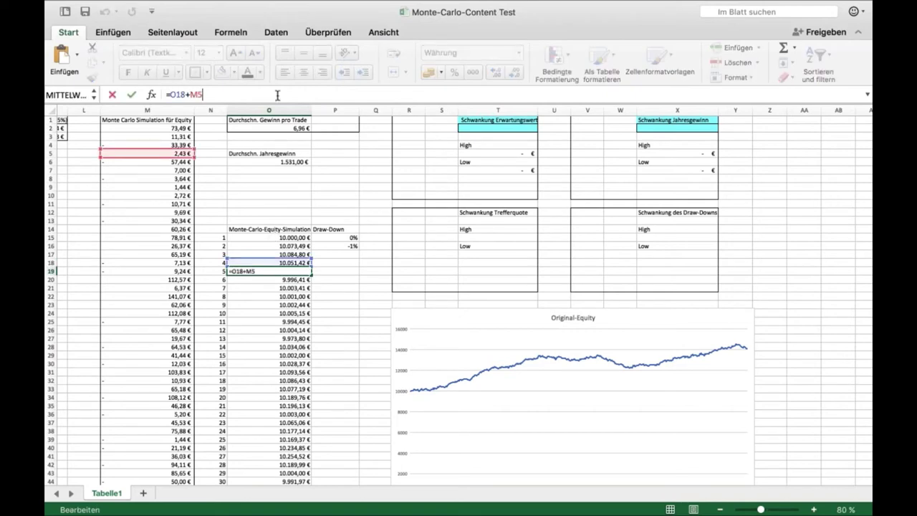
pyautogui.press('Return')
# Step: Recalculate the sheet several times and watch how the Monte-Carlo-Simulation Equity chart changes
pyautogui.scroll(-5, 271, 247)
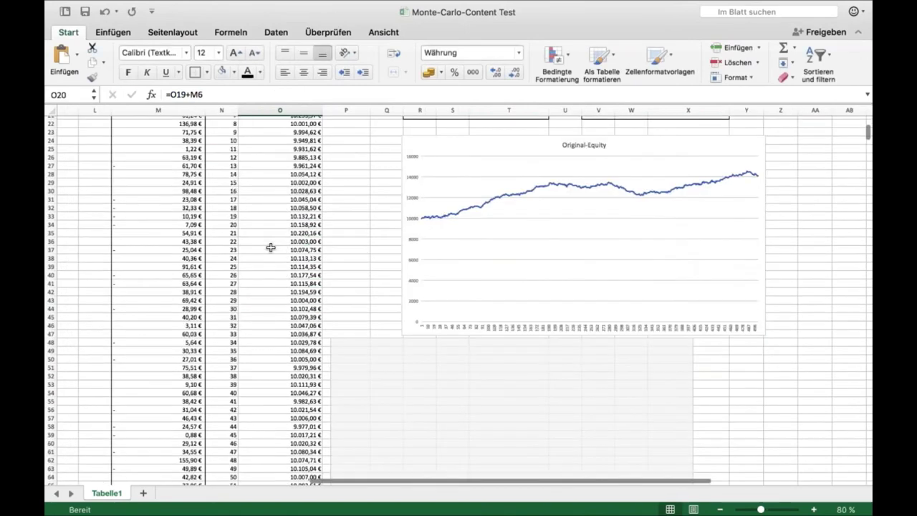
pyautogui.scroll(-5, 271, 247)
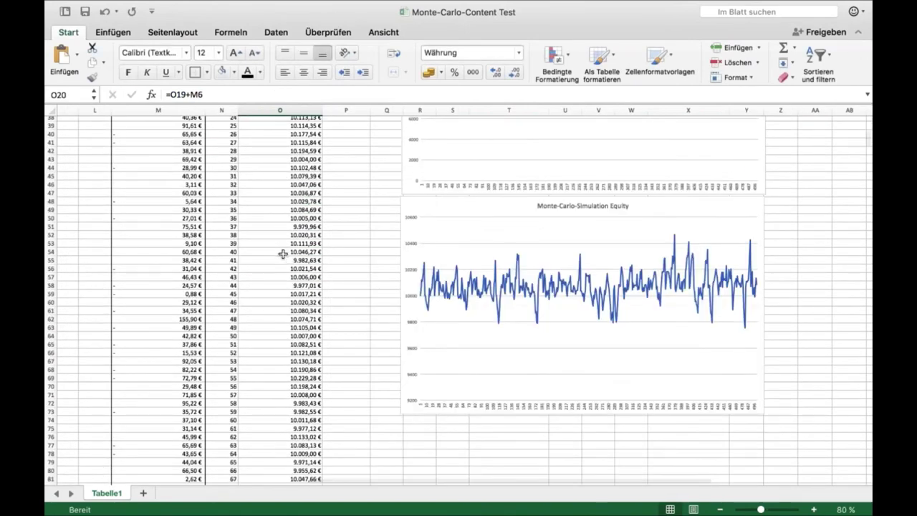
pyautogui.hscroll(2, 283, 254)
pyautogui.click(792, 262)
pyautogui.press('F9')
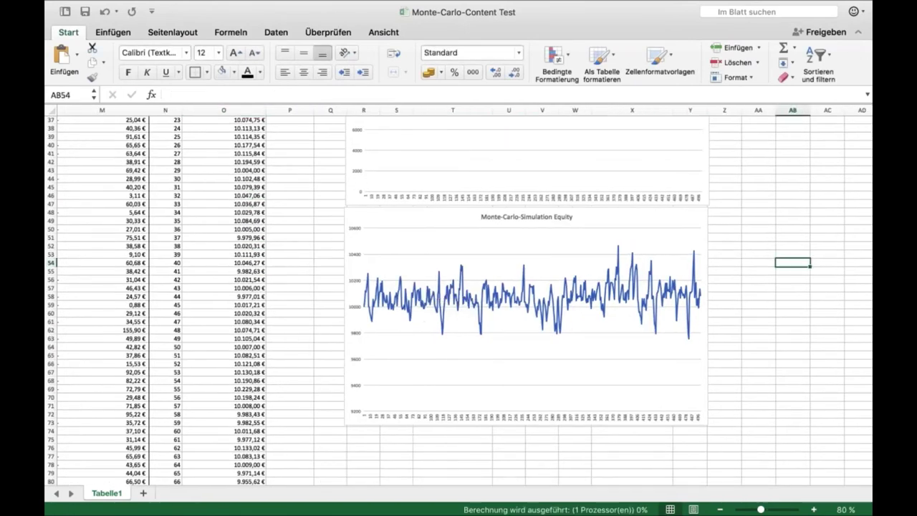
pyautogui.press('F9')
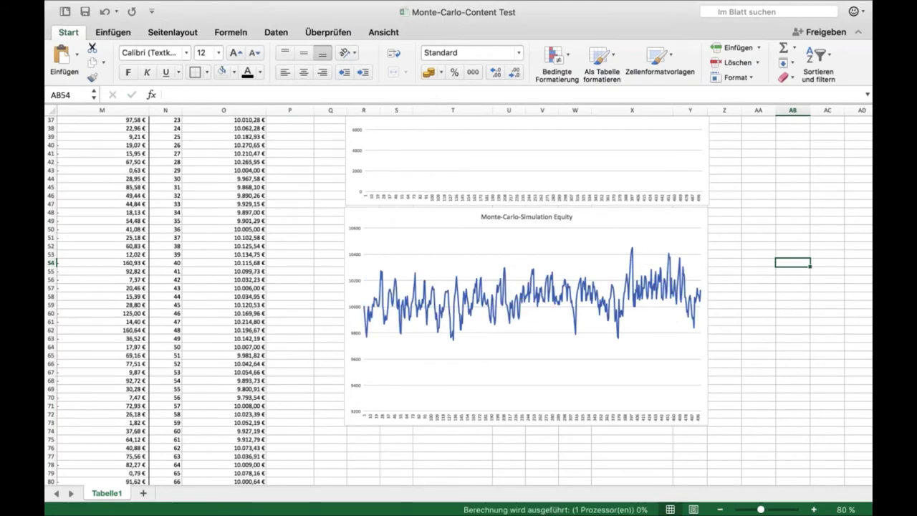
pyautogui.press('F9')
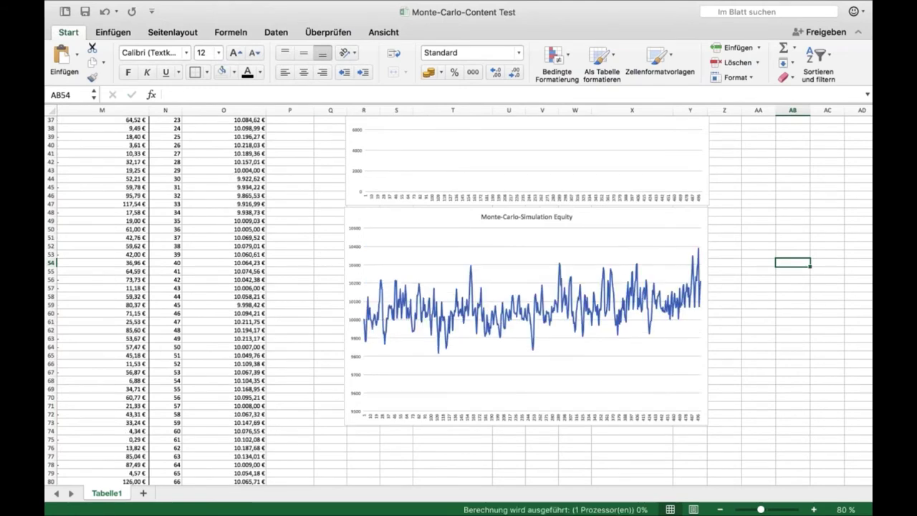
pyautogui.press('F9')
pyautogui.press('F9')
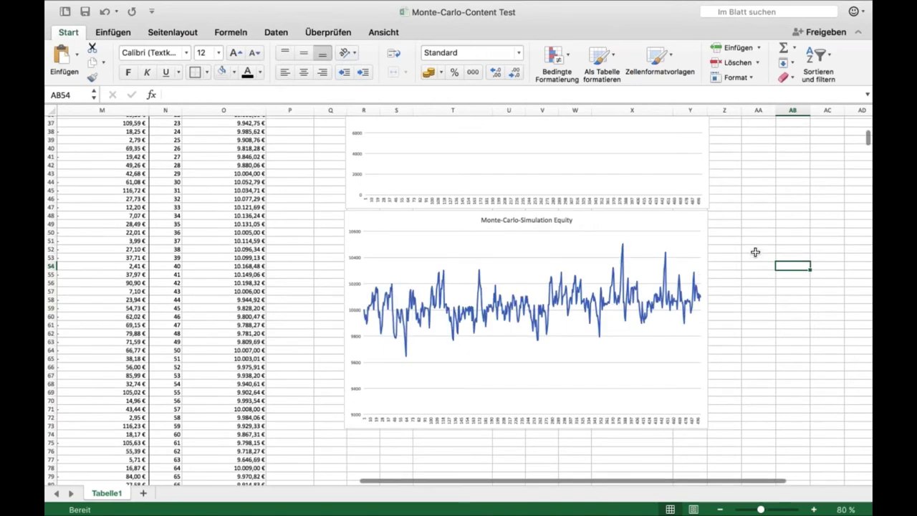
pyautogui.hscroll(-3, 755, 252)
pyautogui.scroll(10, 531, 221)
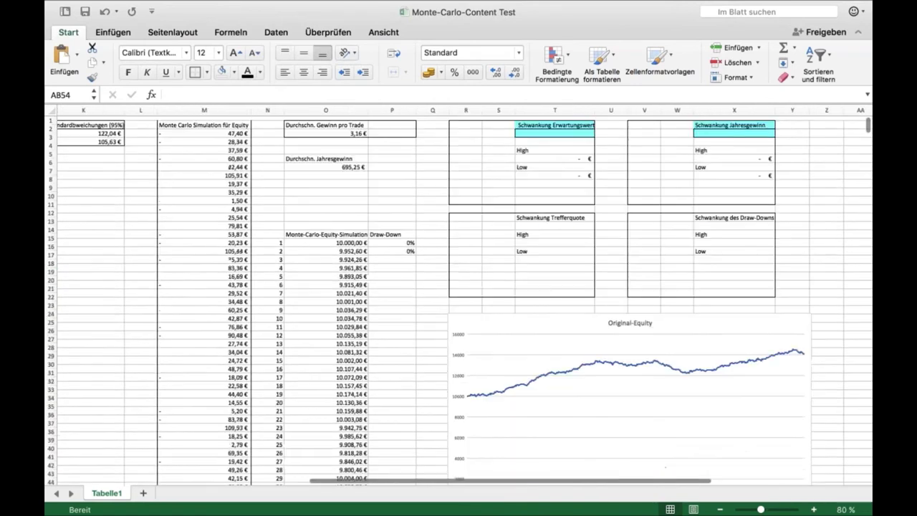
pyautogui.hotkey('ctrl', 'Right')
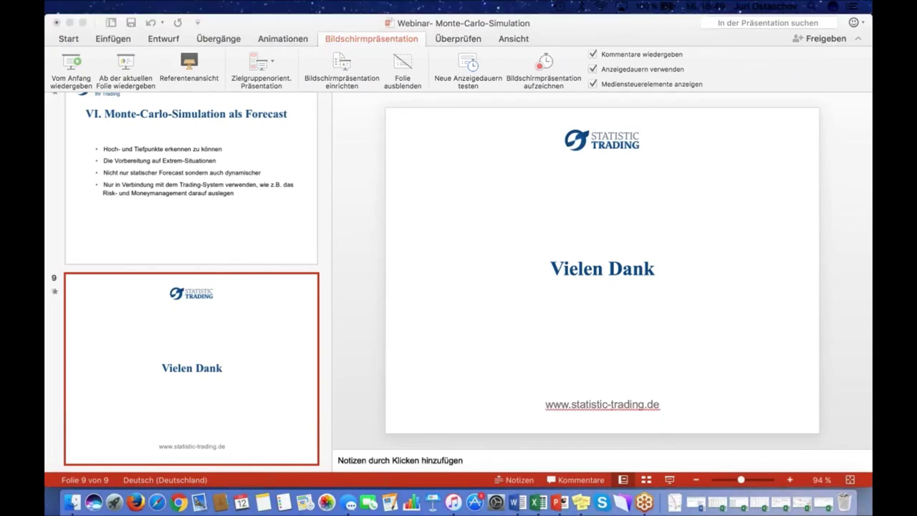
pyautogui.hotkey('ctrl', 'Up')
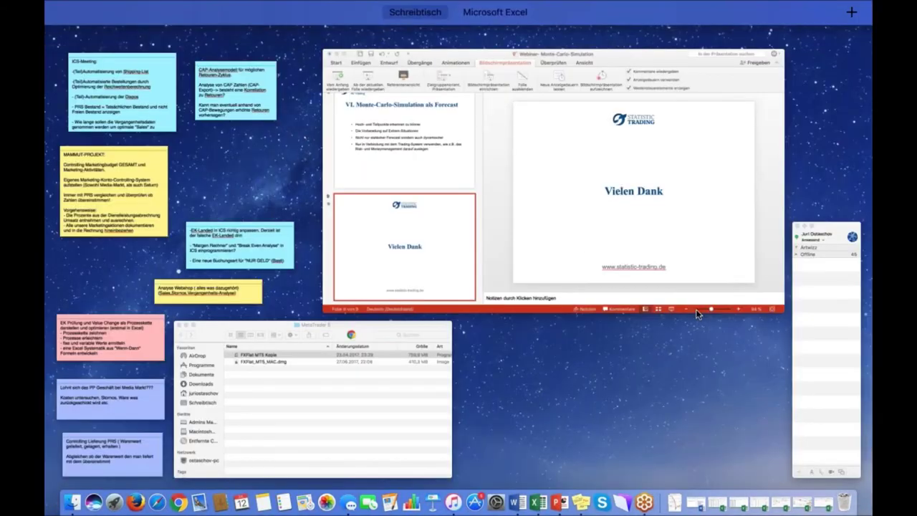
pyautogui.click(568, 274)
pyautogui.hotkey('ctrl', 'Right')
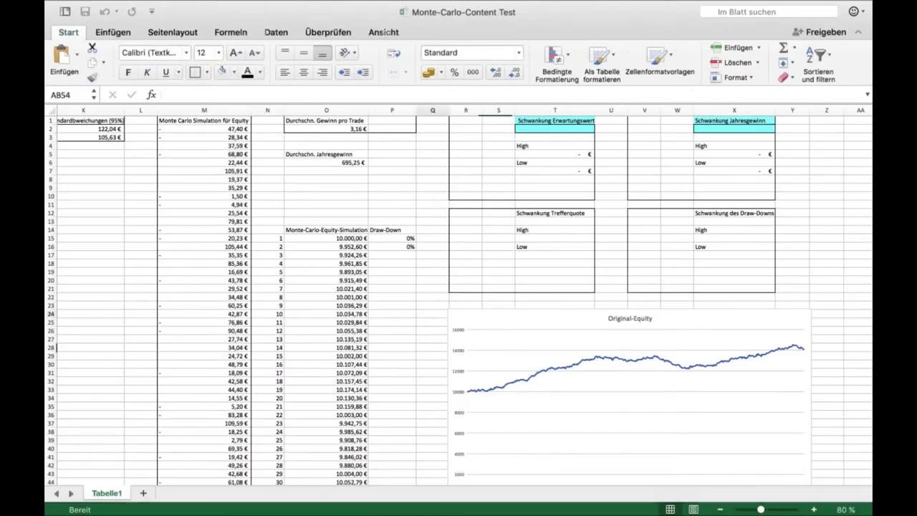
pyautogui.click(432, 313)
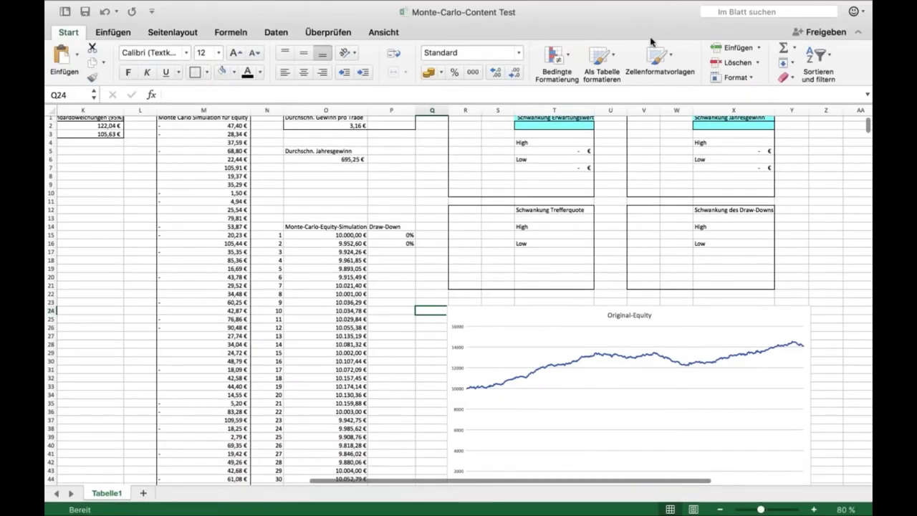
# Step: Look over both equity charts and trace the references of the simulated equity formulas from O15 to O18
pyautogui.scroll(-5, 766, 238)
pyautogui.scroll(-2, 766, 237)
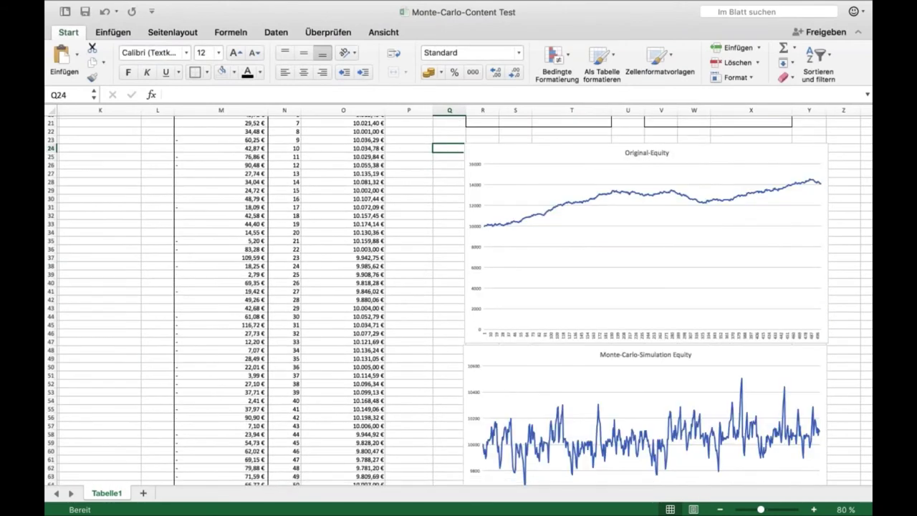
pyautogui.click(363, 233)
pyautogui.scroll(10, 364, 232)
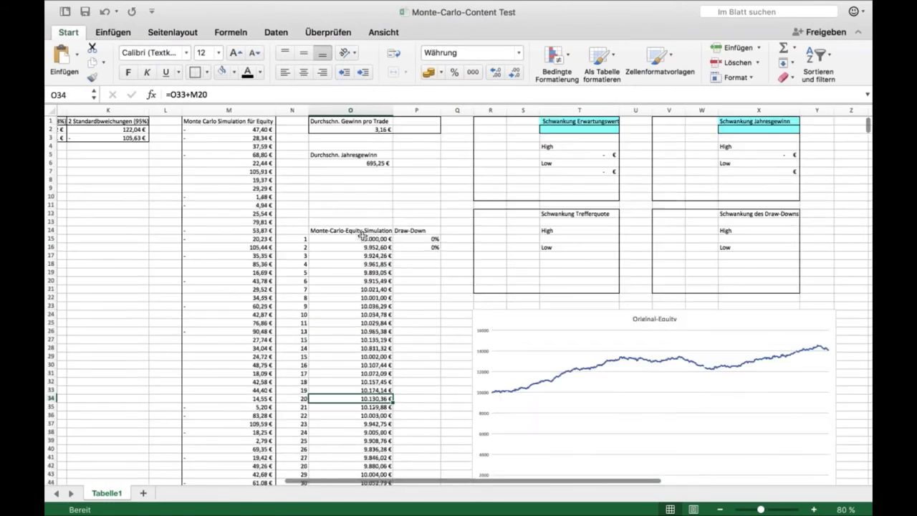
pyautogui.hscroll(-3, 267, 189)
pyautogui.click(429, 238)
pyautogui.click(368, 95)
pyautogui.press('Return')
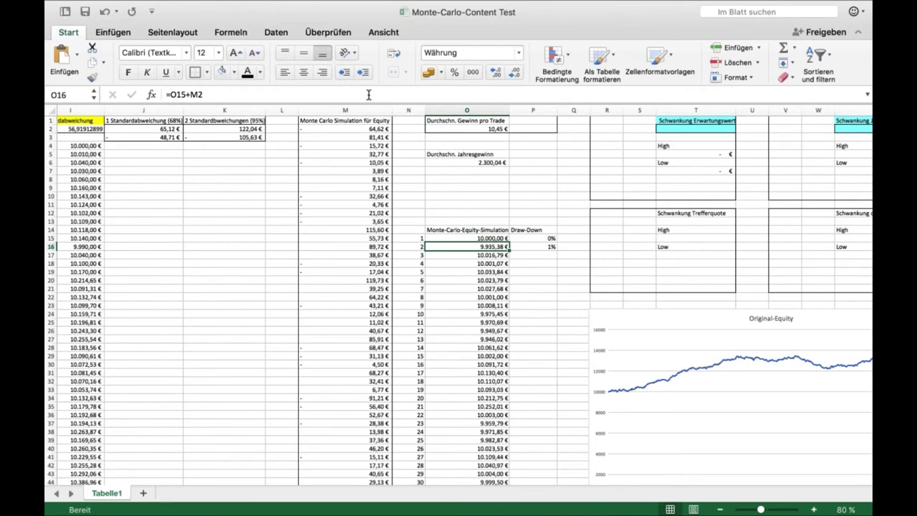
pyautogui.click(369, 94)
pyautogui.press('Return')
pyautogui.click(368, 95)
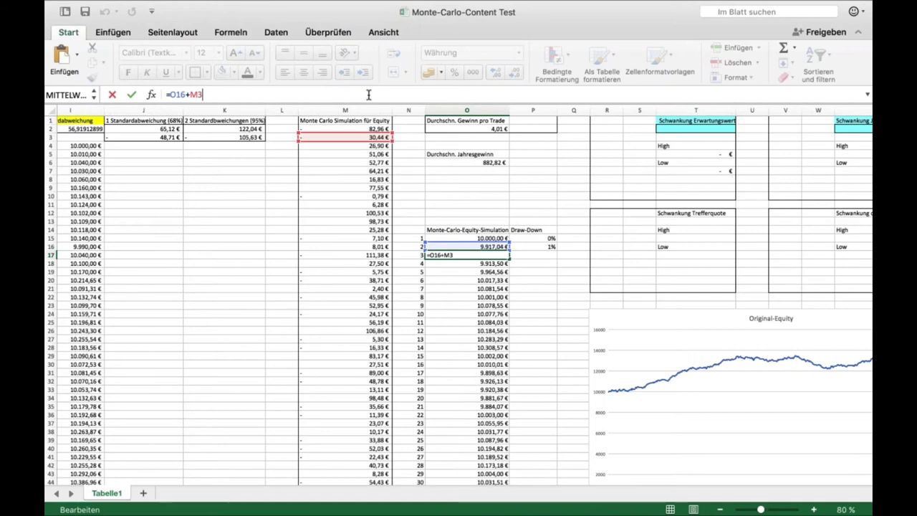
pyautogui.press('Return')
pyautogui.click(368, 95)
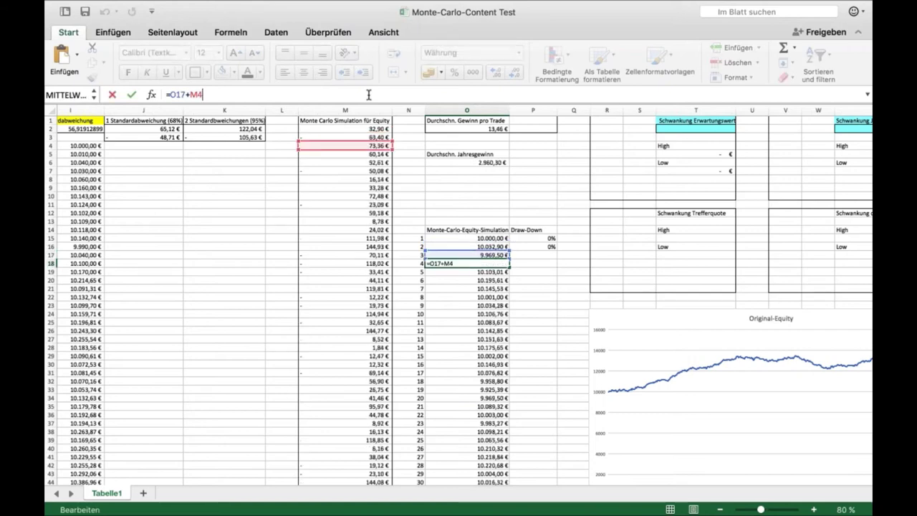
pyautogui.press('Return')
# Step: Review the simulated equity column beyond row 100 and compare the Monte-Carlo-Simulation Equity chart with the Original-Equity chart
pyautogui.scroll(-15, 458, 293)
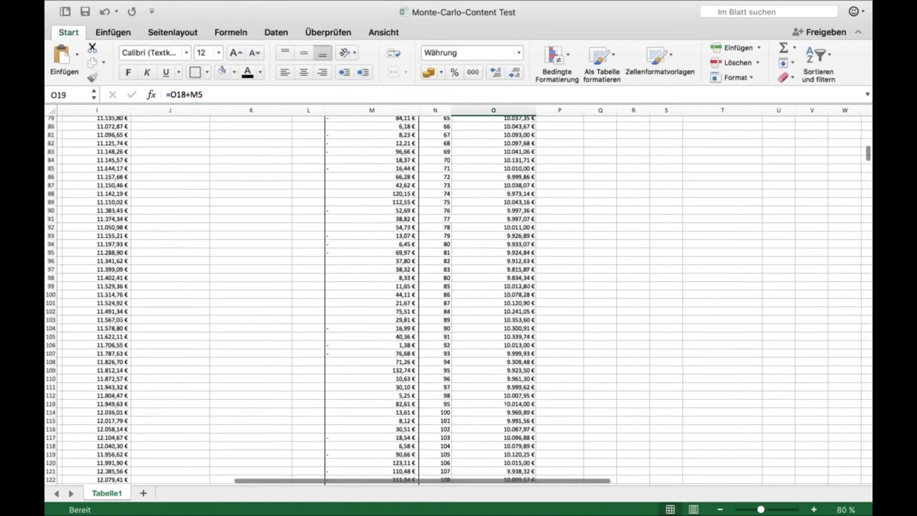
pyautogui.scroll(12, 458, 293)
pyautogui.hscroll(3, 458, 294)
pyautogui.scroll(5, 462, 283)
pyautogui.hscroll(-1, 463, 282)
pyautogui.scroll(-4, 462, 282)
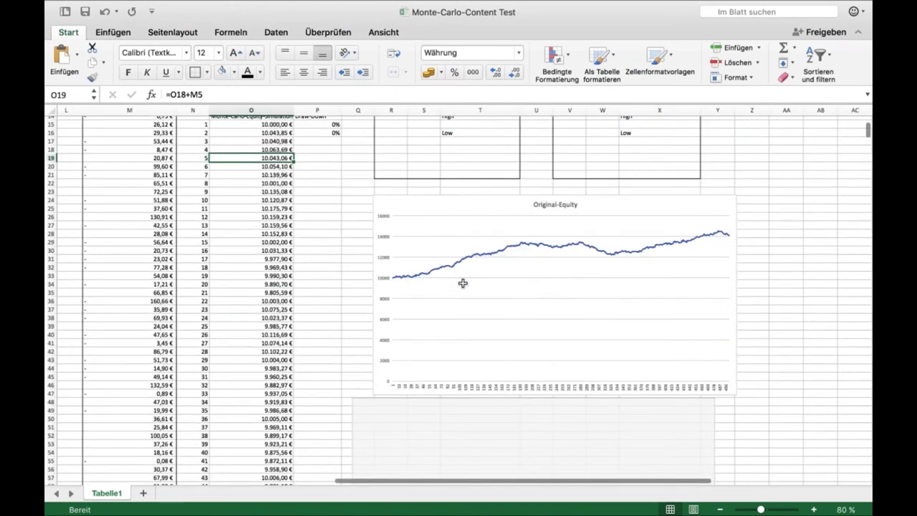
pyautogui.scroll(-6, 674, 281)
pyautogui.hscroll(1, 674, 281)
pyautogui.click(715, 292)
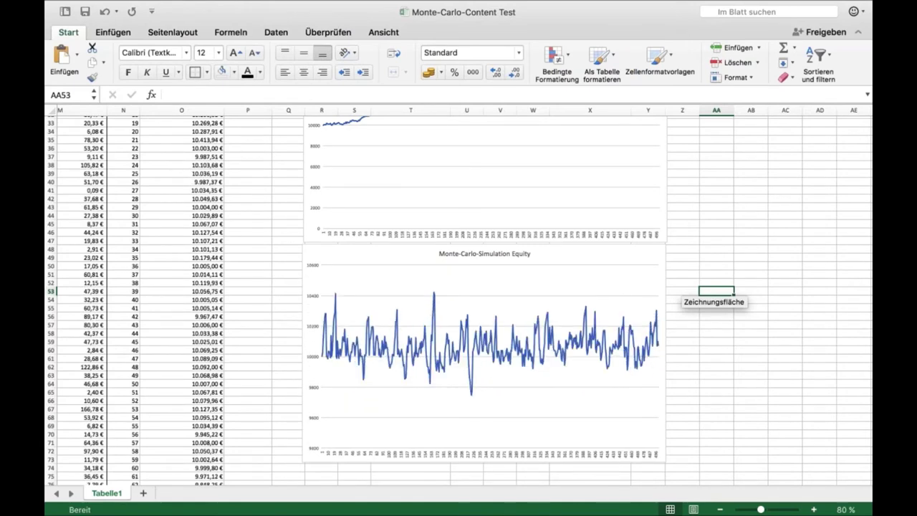
pyautogui.scroll(5, 725, 399)
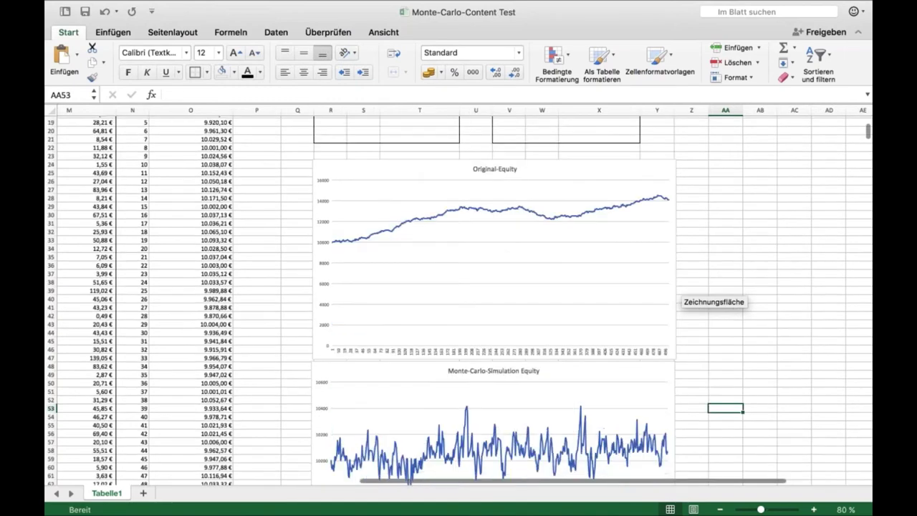
pyautogui.rightClick(725, 299)
pyautogui.press('Escape')
# Step: Inspect the range averaged by the MITTELWERT formula in O2 under Durchschn. Gewinn pro Trade
pyautogui.scroll(6, 725, 298)
pyautogui.hscroll(-2, 466, 301)
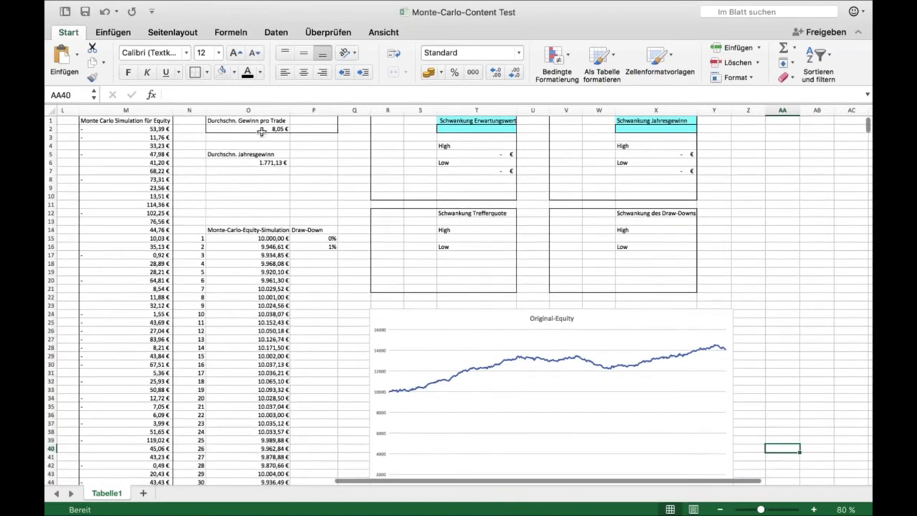
pyautogui.click(247, 129)
pyautogui.doubleClick(247, 129)
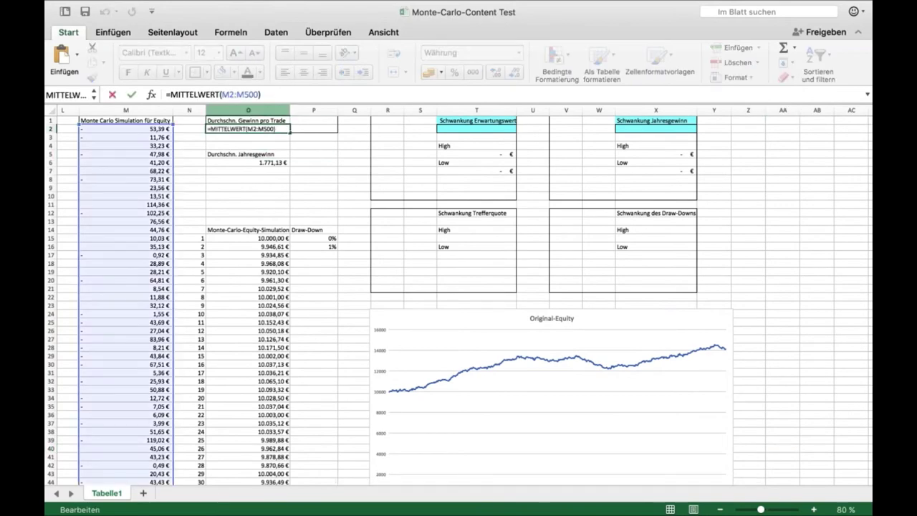
pyautogui.scroll(-5, 458, 301)
pyautogui.hscroll(-1, 458, 300)
pyautogui.scroll(5, 273, 206)
pyautogui.hscroll(1, 274, 206)
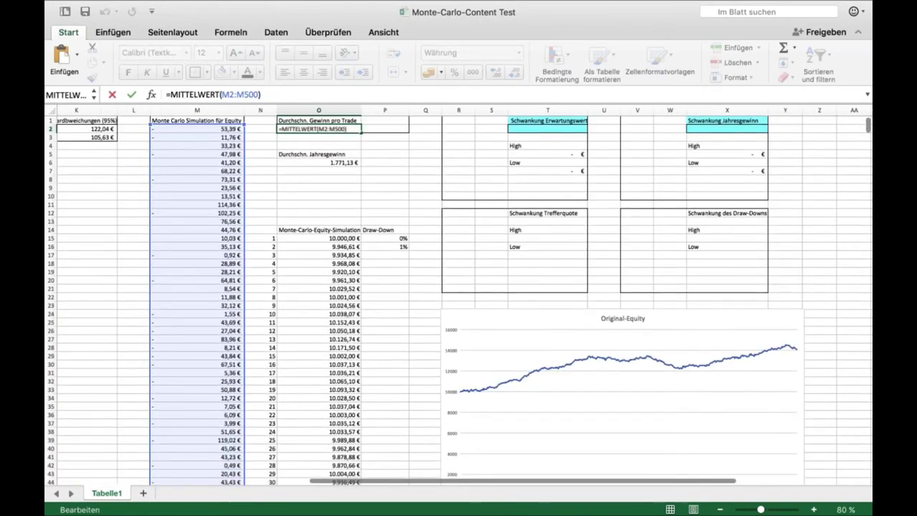
pyautogui.press('Return')
pyautogui.scroll(-5, 274, 207)
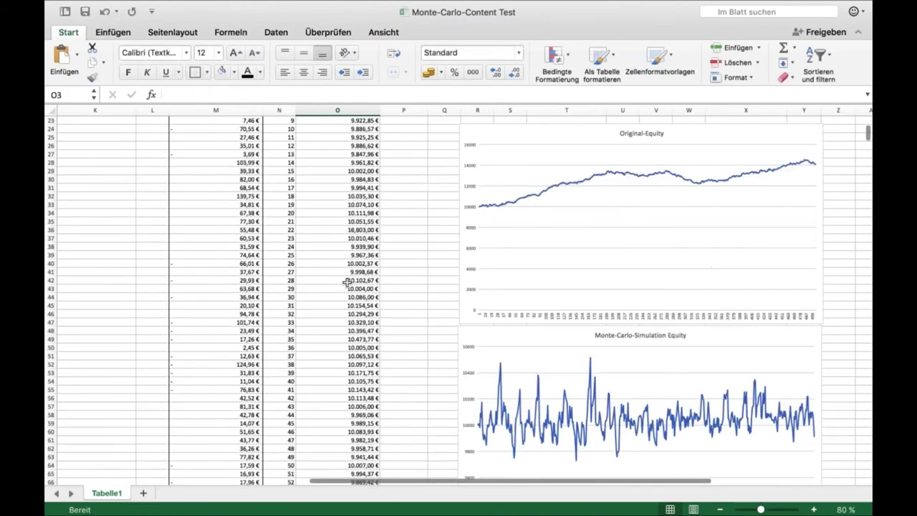
# Step: Trace the cell references of the simulated equity formula in O45
pyautogui.click(352, 305)
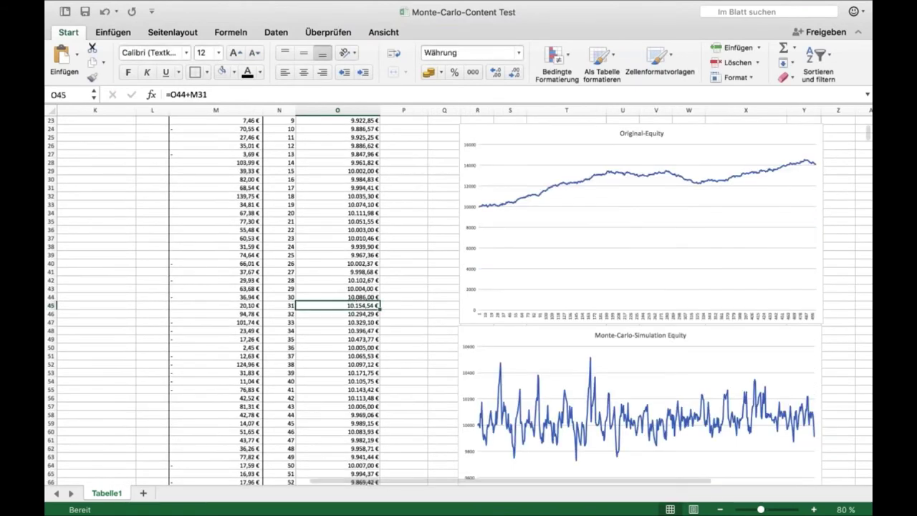
pyautogui.doubleClick(352, 304)
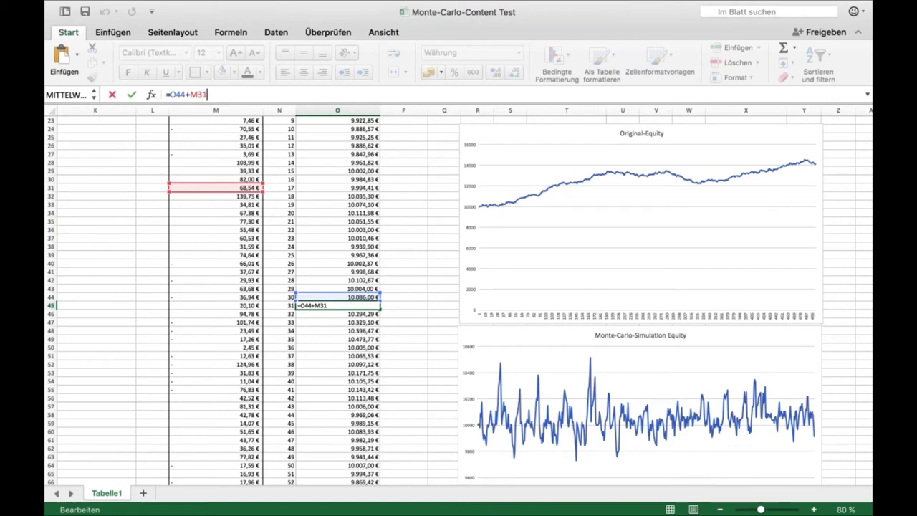
pyautogui.press('Return')
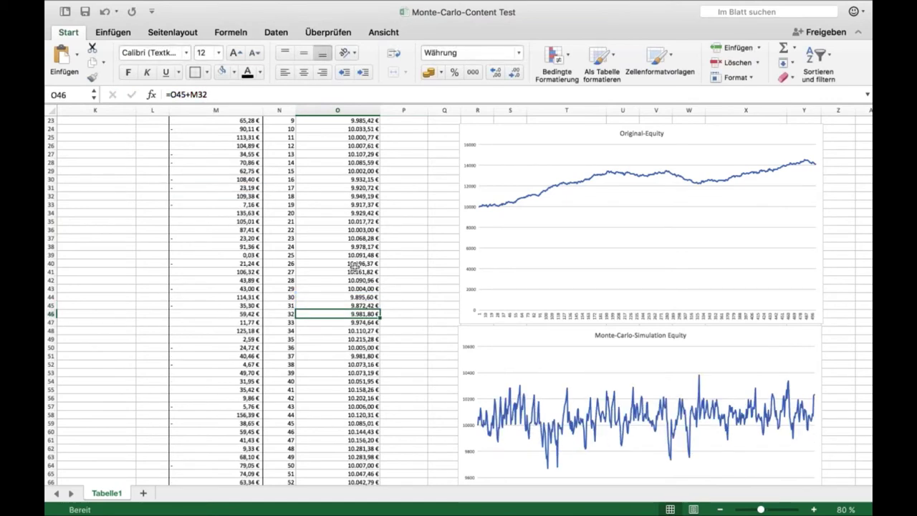
# Step: Check the simulated equity entries cell by cell from O15 down to O22 for the wrong references
pyautogui.scroll(7, 354, 266)
pyautogui.click(352, 226)
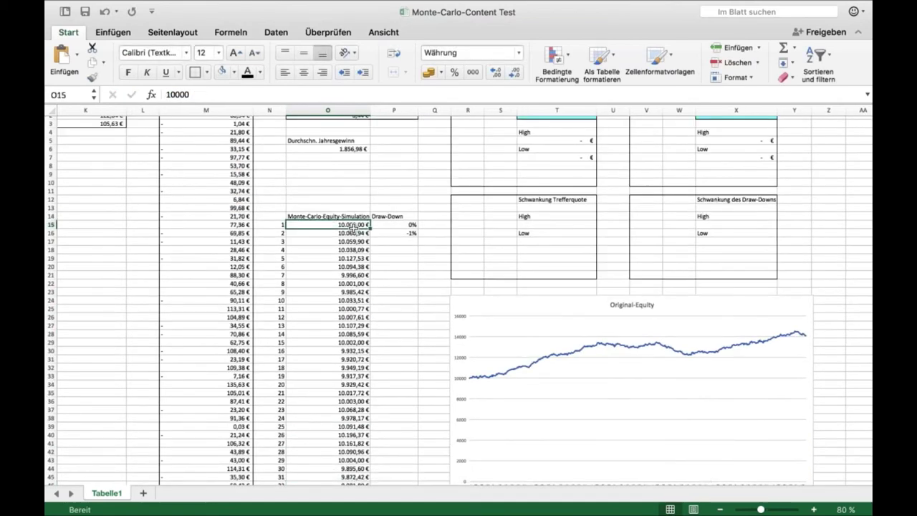
pyautogui.press('Down')
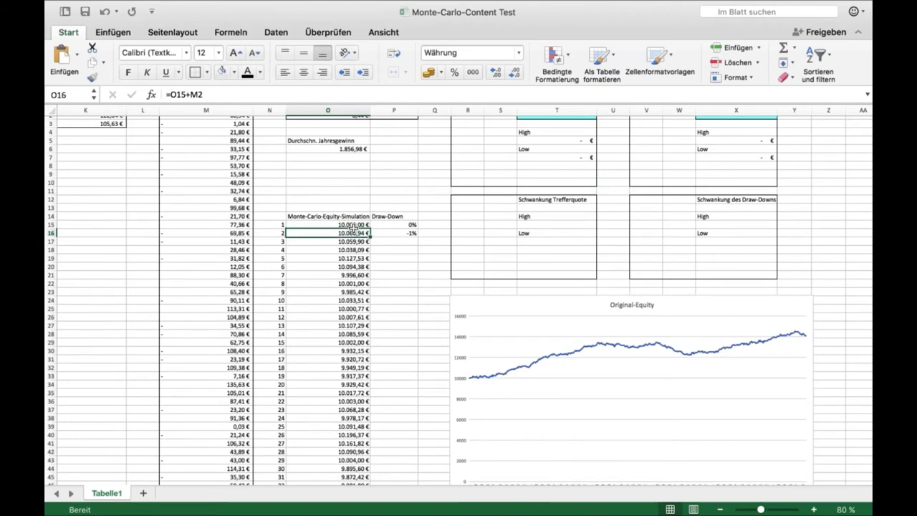
pyautogui.press('Down')
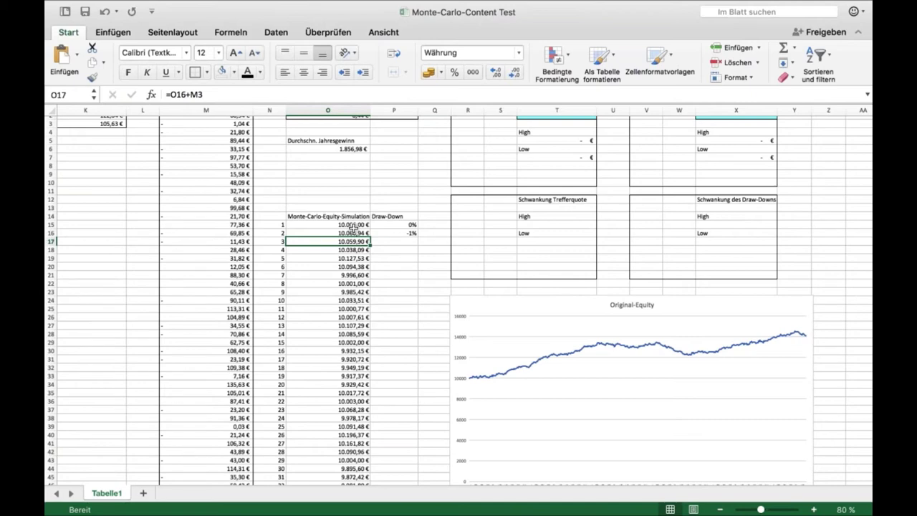
pyautogui.press('Down')
pyautogui.scroll(2, 405, 237)
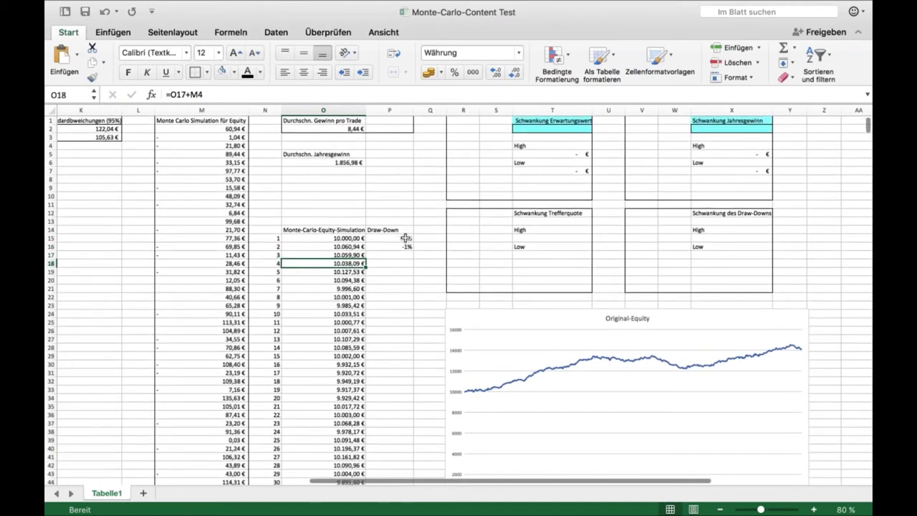
pyautogui.press('Down')
pyautogui.press('Down')
pyautogui.press('Down')
pyautogui.press('Down')
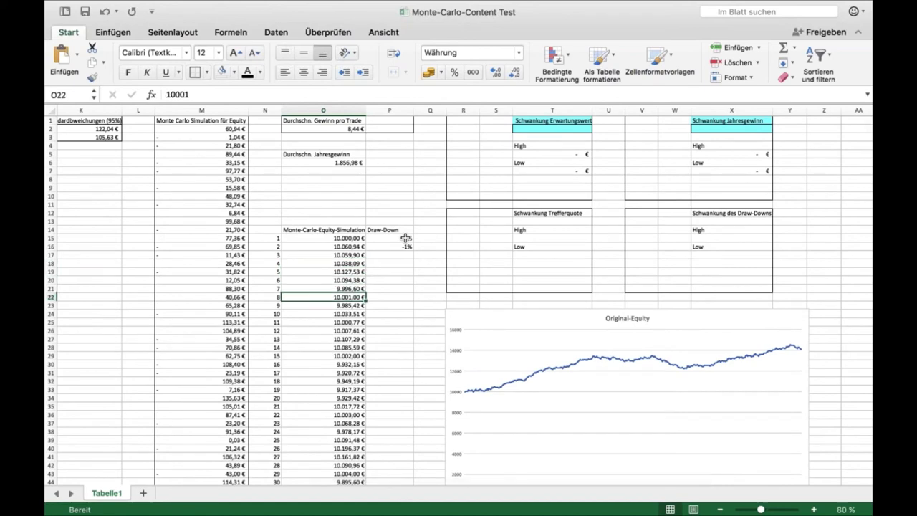
# Step: Set the Mittelwert in H2 to 10
pyautogui.hscroll(-3, 405, 237)
pyautogui.hscroll(-5, 406, 237)
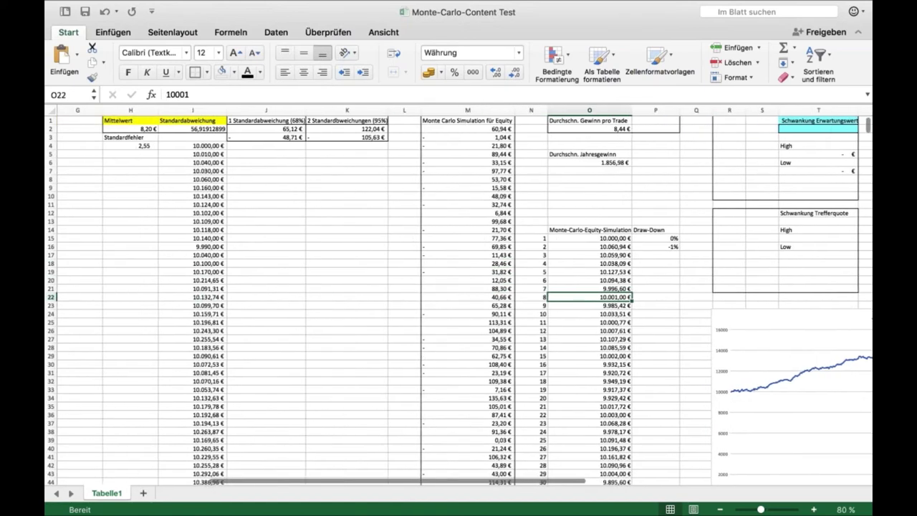
pyautogui.click(141, 127)
pyautogui.write('10')
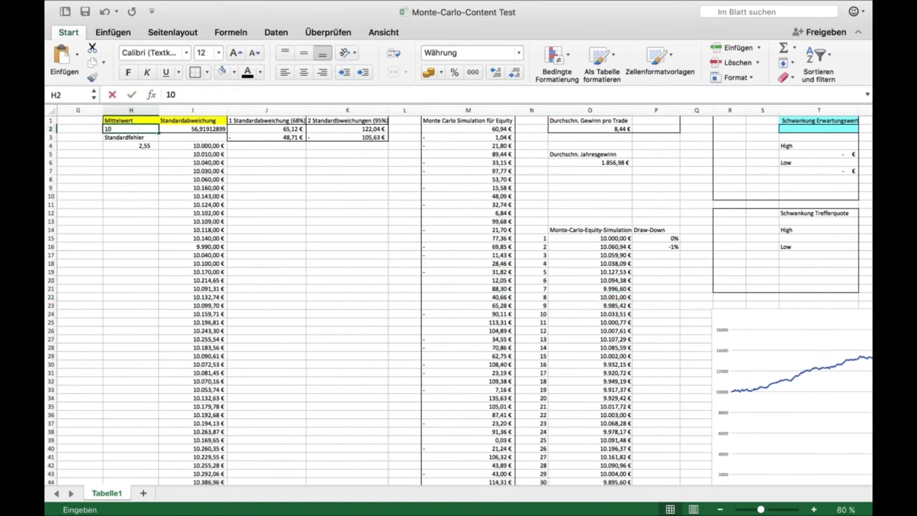
pyautogui.press('Return')
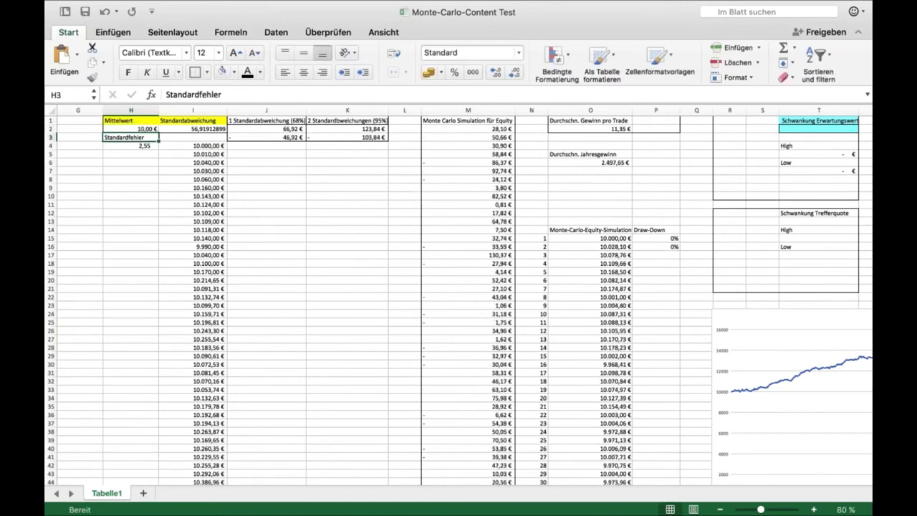
# Step: Review the recalculated simulated equity column and trace the references of the formulas in O16 and O17
pyautogui.scroll(-15, 458, 297)
pyautogui.hscroll(3, 459, 298)
pyautogui.scroll(-10, 385, 240)
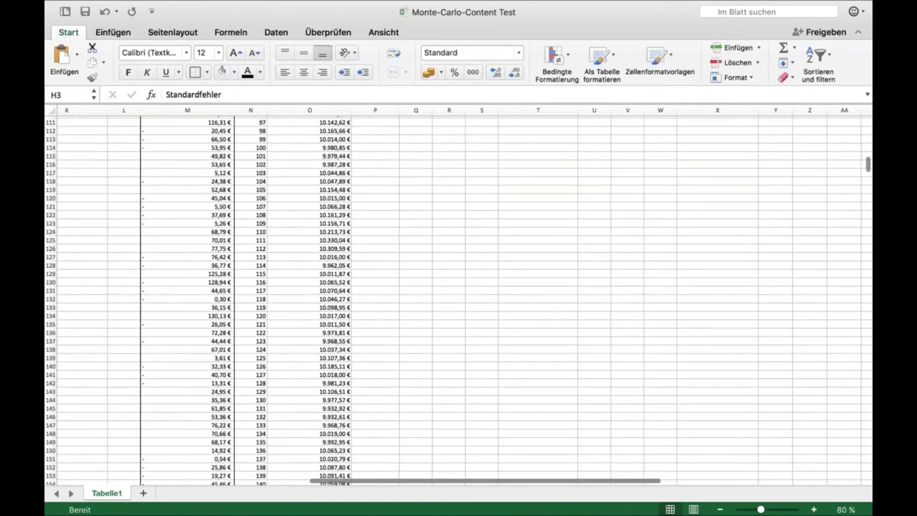
pyautogui.scroll(20, 386, 240)
pyautogui.click(386, 239)
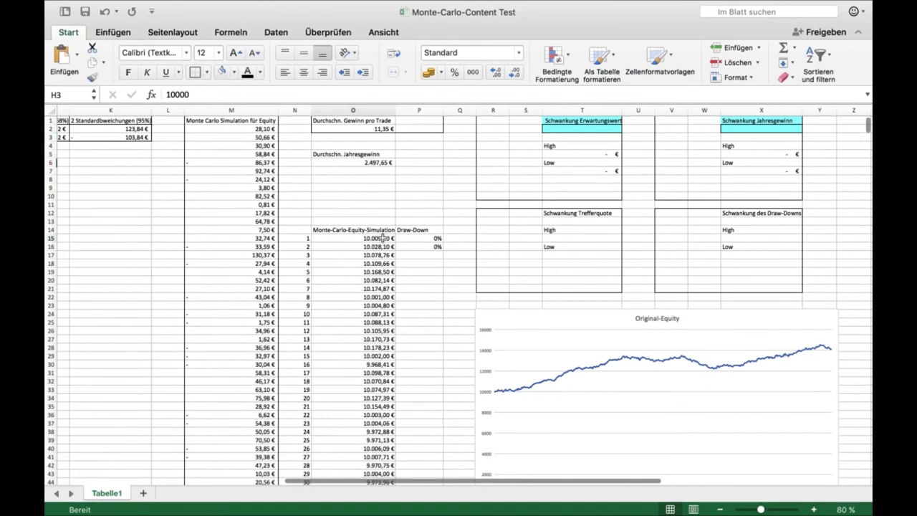
pyautogui.press('Down')
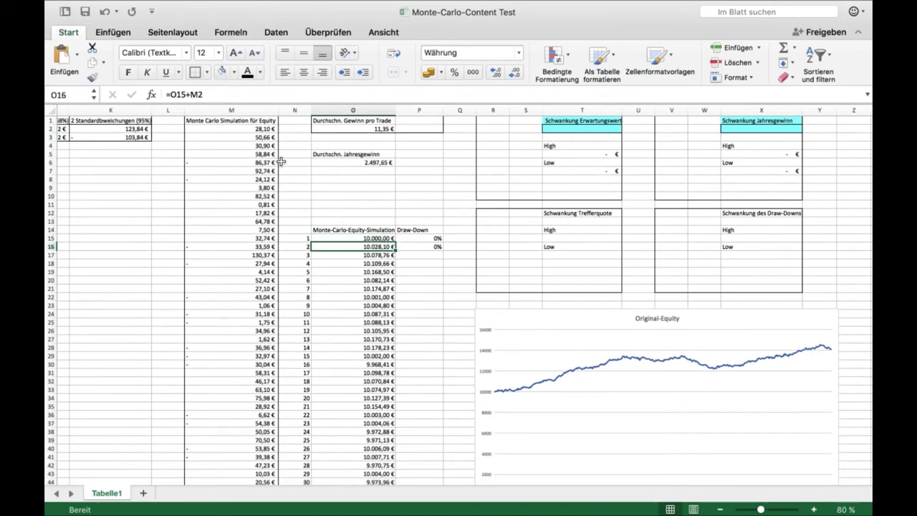
pyautogui.click(203, 94)
pyautogui.press('Return')
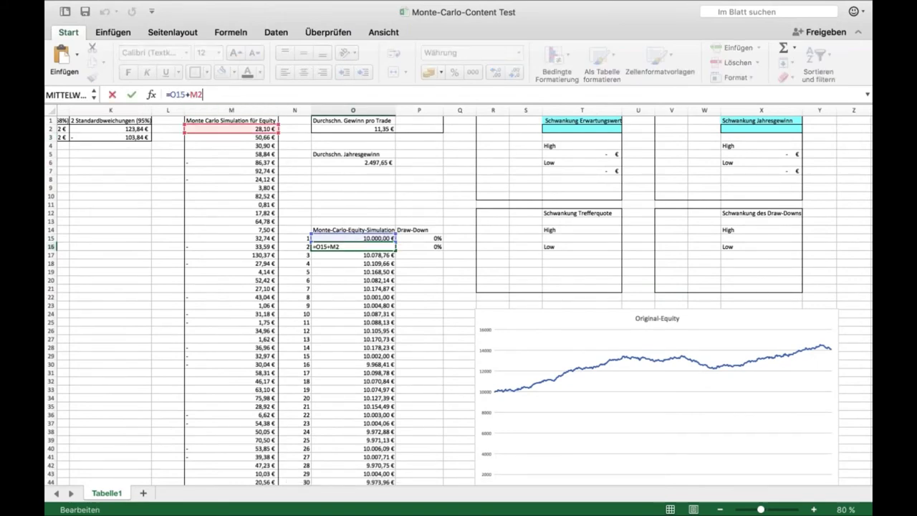
pyautogui.click(203, 94)
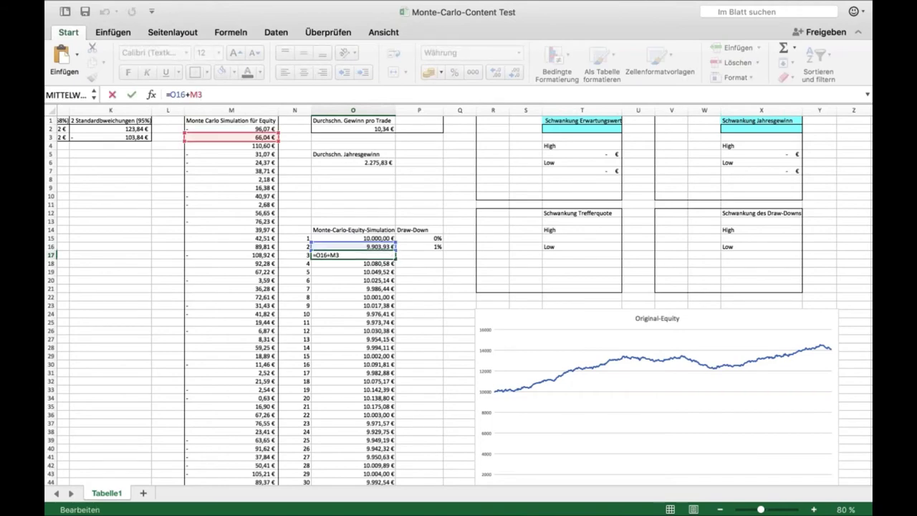
pyautogui.press('Return')
# Step: Open the desktop workbook "Kopie von Monte-Carlo-Simulation für Gewinne Kopie" and inspect its simulated equity formula in I16 for comparison
pyautogui.click(352, 229)
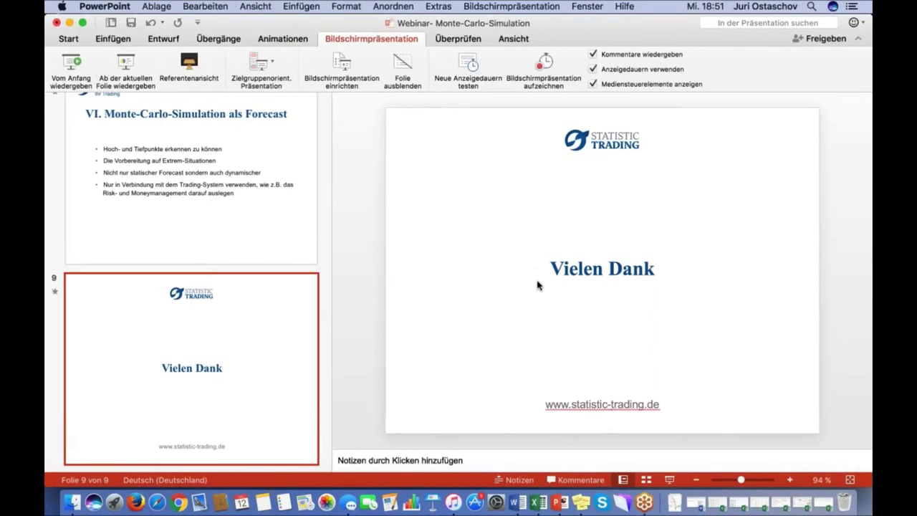
pyautogui.press('F11')
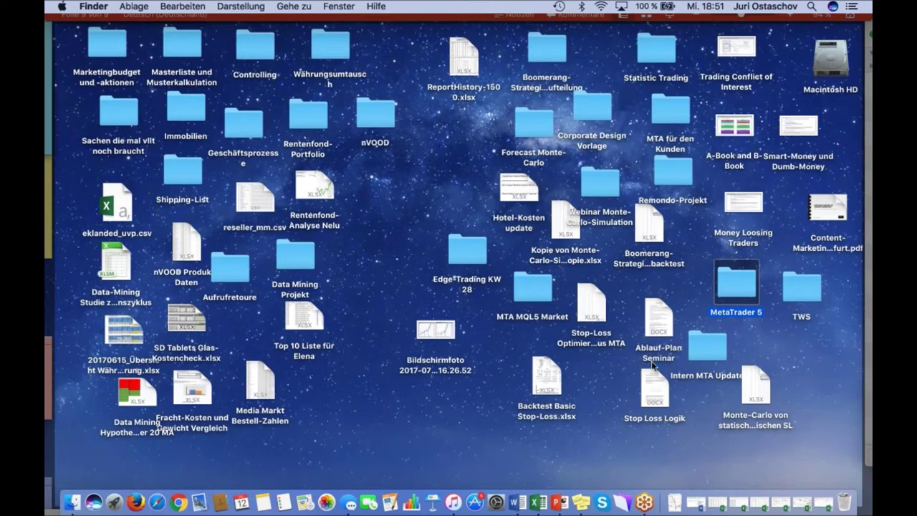
pyautogui.click(603, 382)
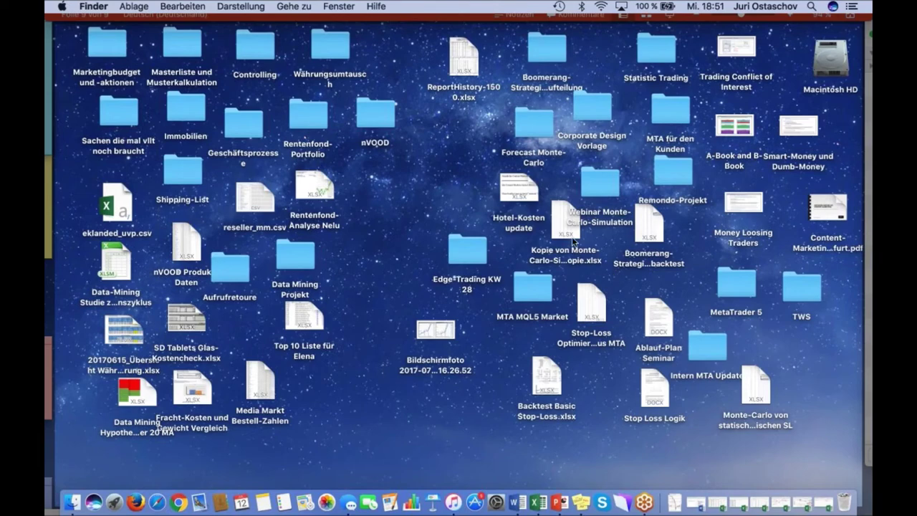
pyautogui.doubleClick(573, 242)
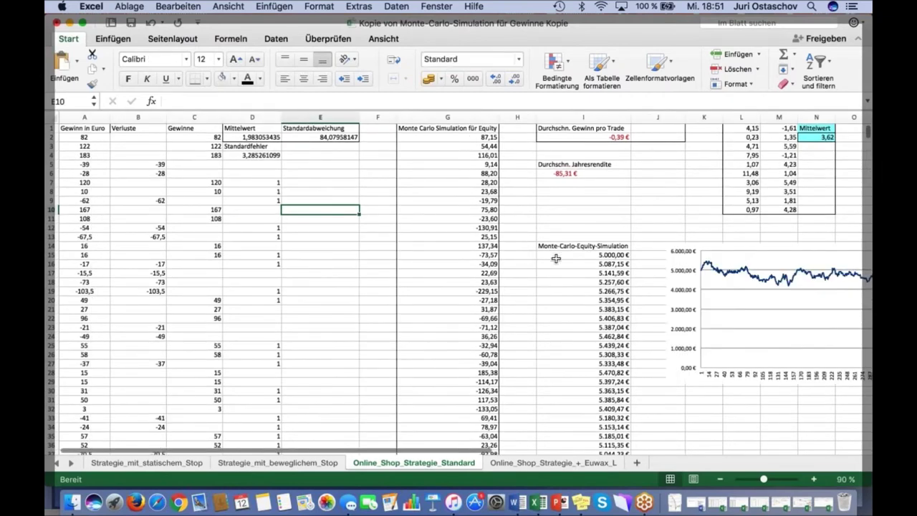
pyautogui.click(594, 264)
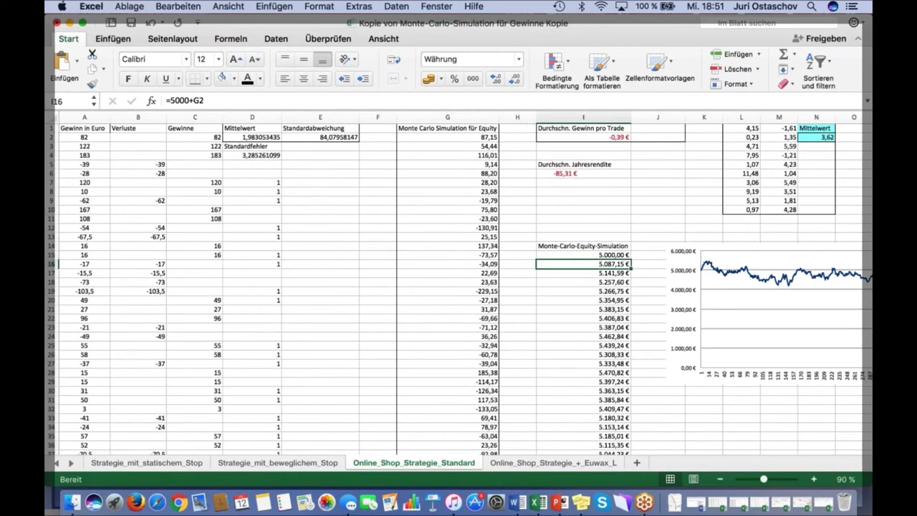
# Step: Examine the starting and cumulative formulas in cells I16 to I18 of the Monte-Carlo-Equity-Simulation column
pyautogui.click(583, 255)
pyautogui.click(583, 273)
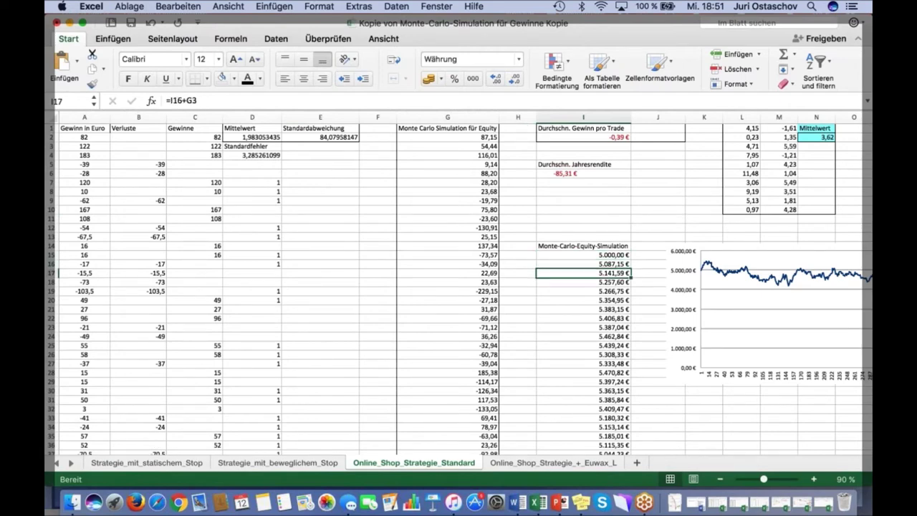
pyautogui.press('F2')
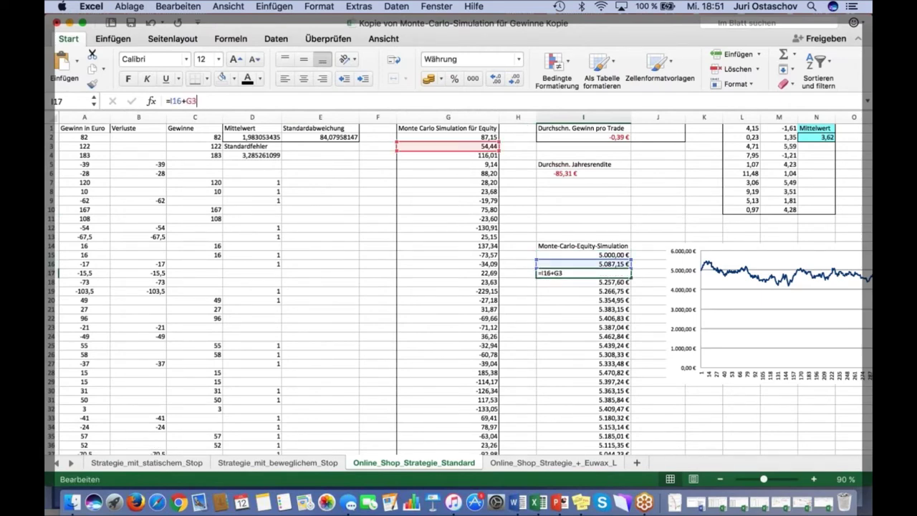
pyautogui.press('Return')
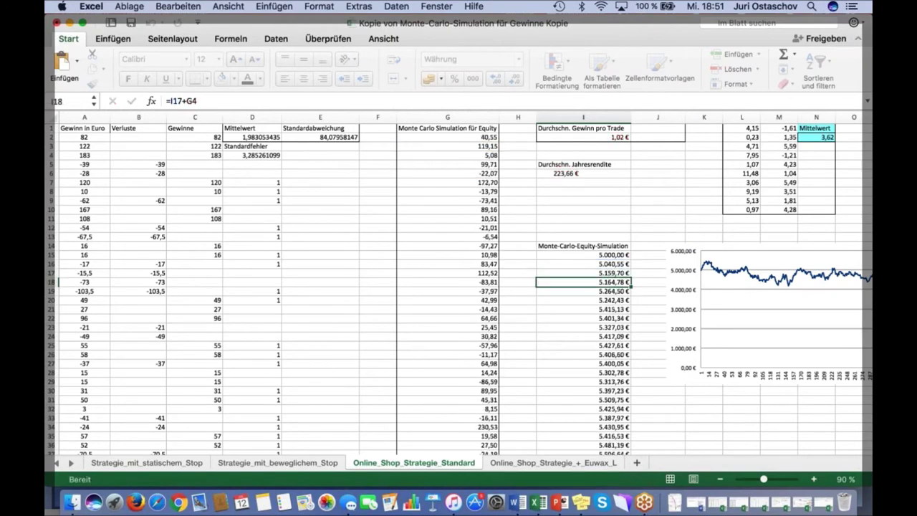
pyautogui.scroll(-1, 459, 287)
pyautogui.hscroll(1, 458, 286)
pyautogui.scroll(-20, 459, 287)
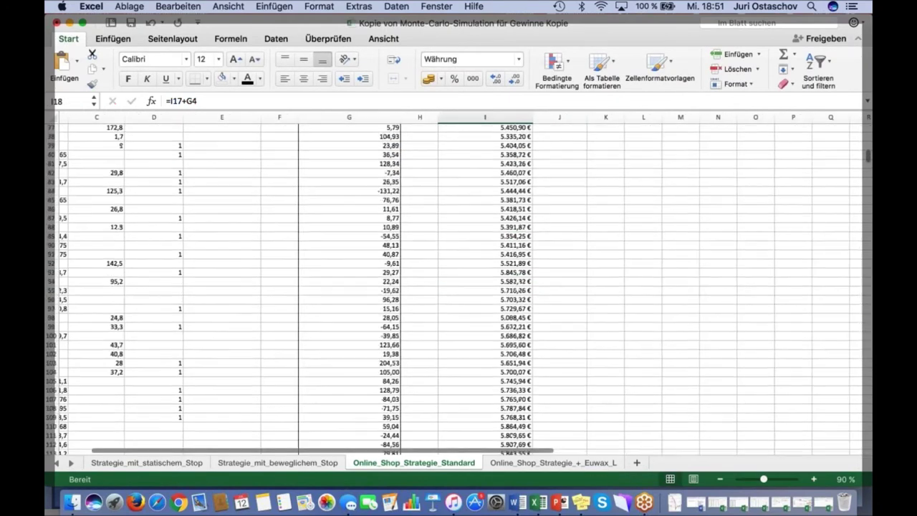
pyautogui.scroll(20, 536, 262)
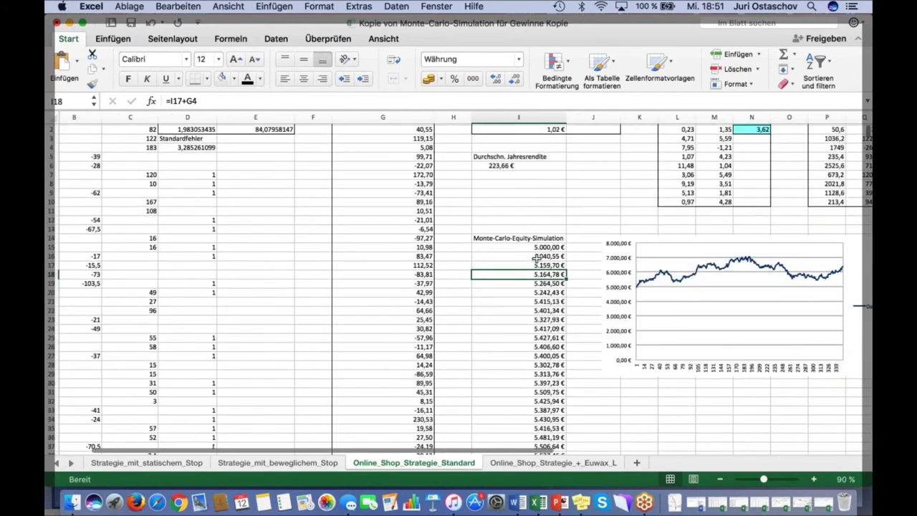
pyautogui.click(536, 256)
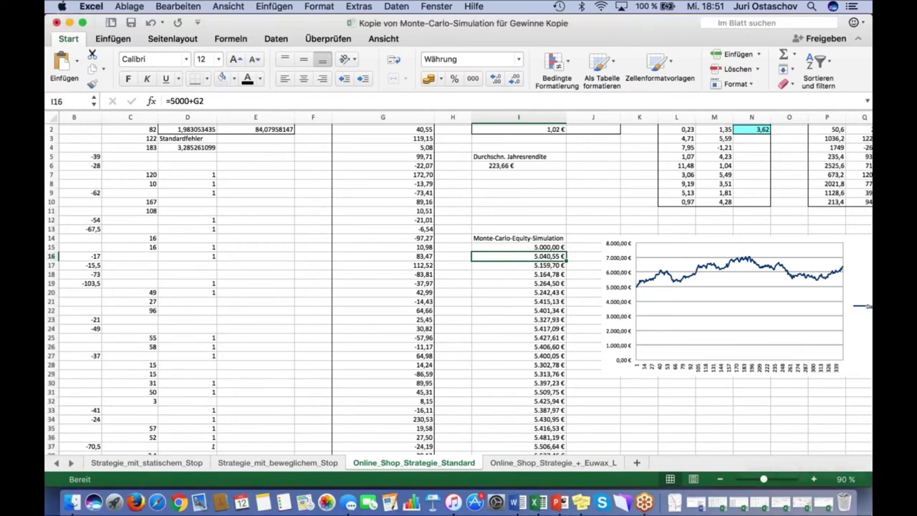
# Step: Switch to the full-screen Monte-Carlo-Content Test workbook
pyautogui.hotkey('ctrl', 'Up')
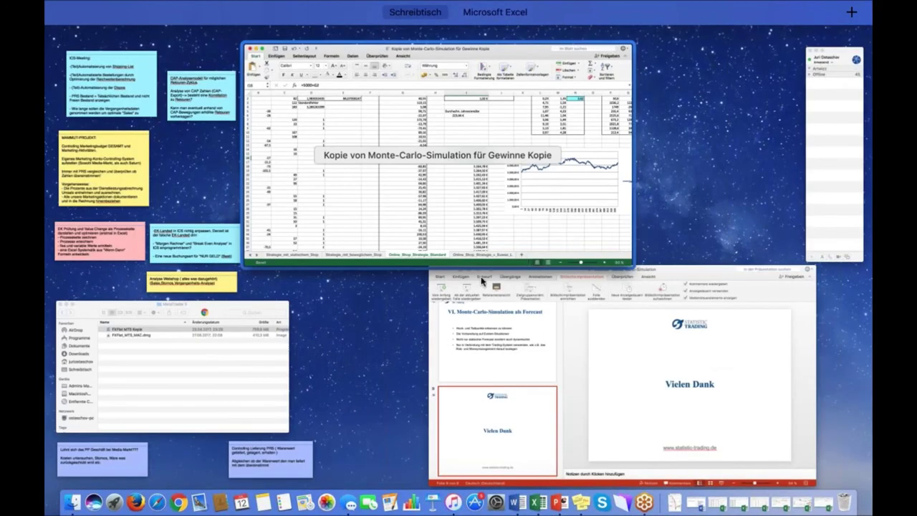
pyautogui.click(633, 335)
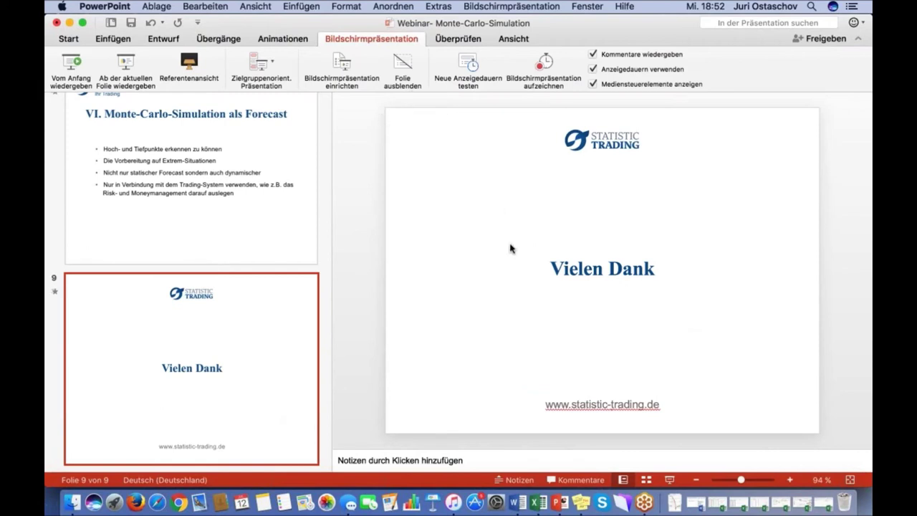
pyautogui.hotkey('ctrl', 'Right')
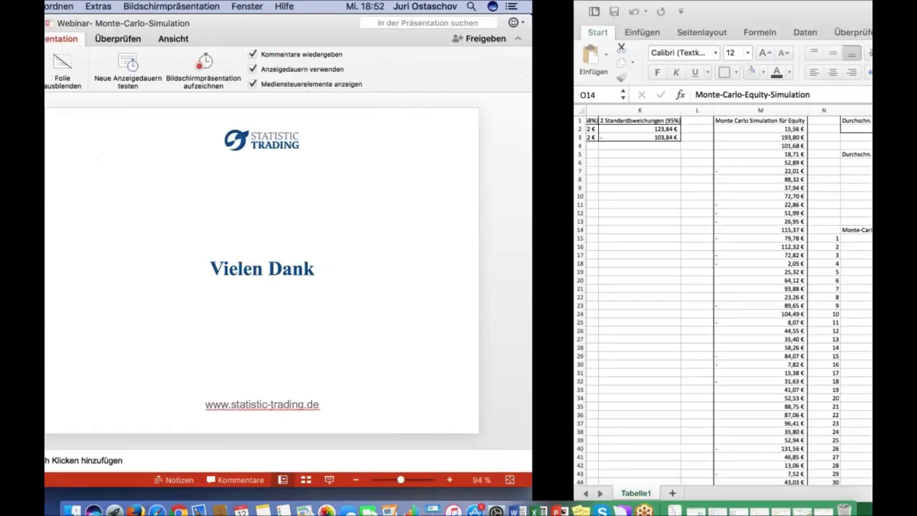
# Step: Change the formula in O16 of the Monte-Carlo-Equity-Simulation column to =10000+M2
pyautogui.click(372, 246)
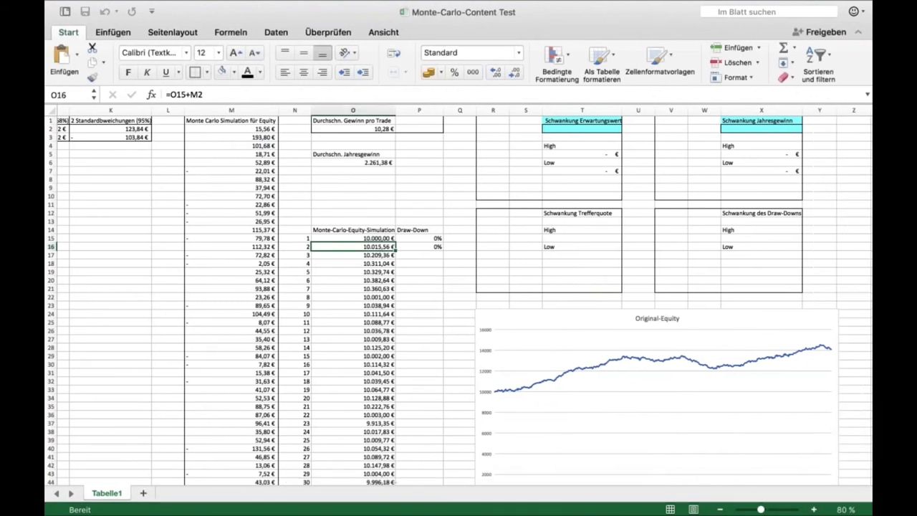
pyautogui.click(184, 94)
pyautogui.moveTo(184, 95); pyautogui.dragTo(170, 95)
pyautogui.write('10000')
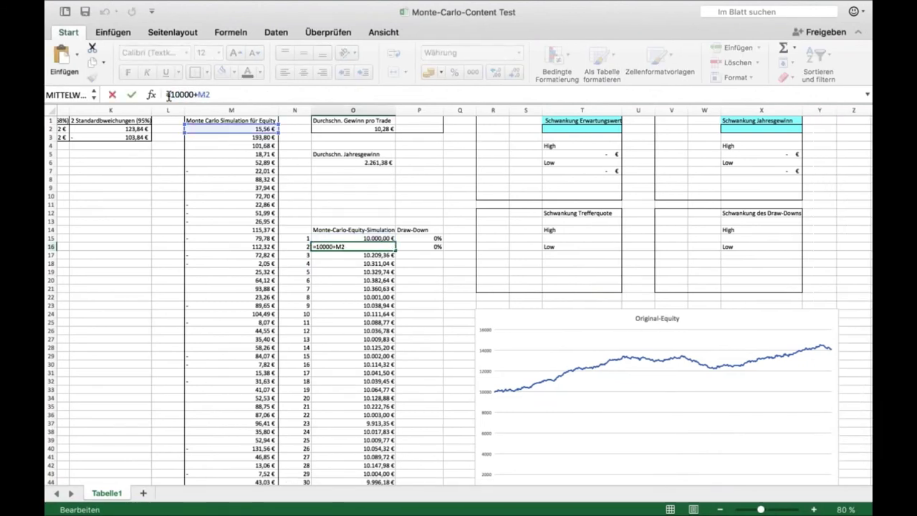
pyautogui.press('Return')
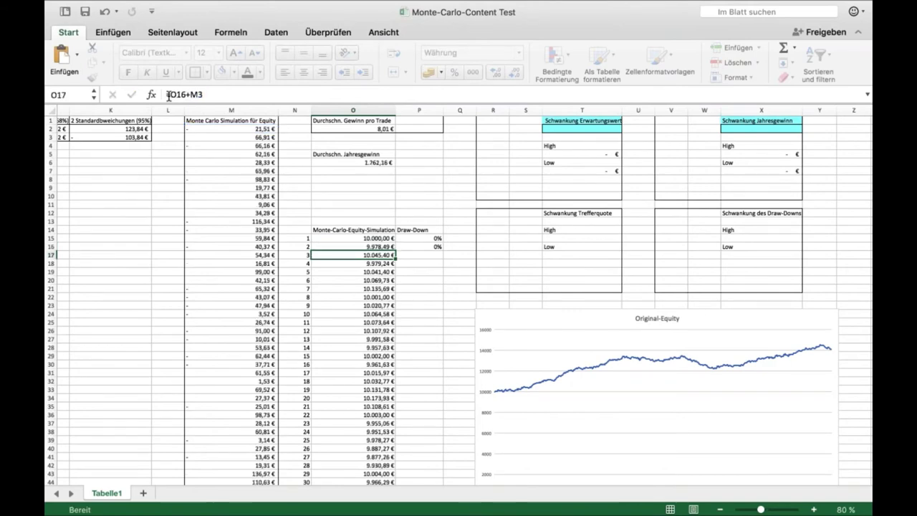
pyautogui.press('Up')
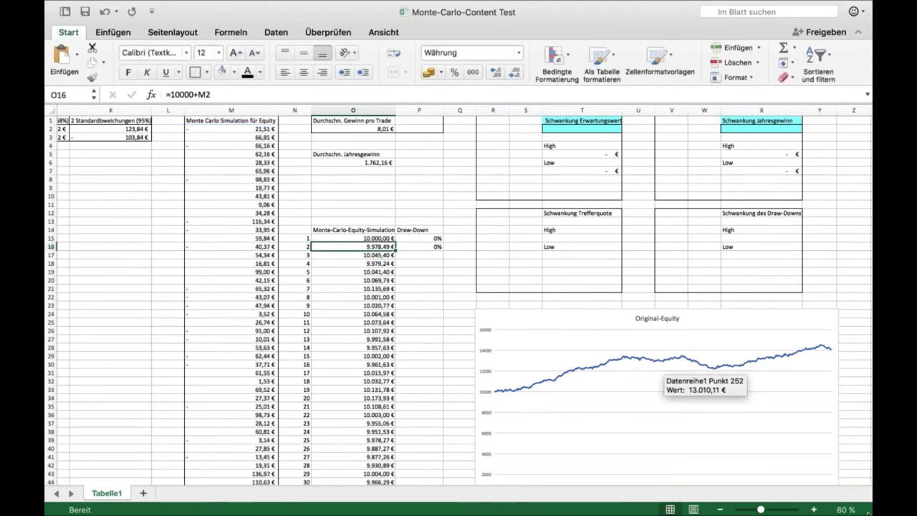
pyautogui.moveTo(869, 512)
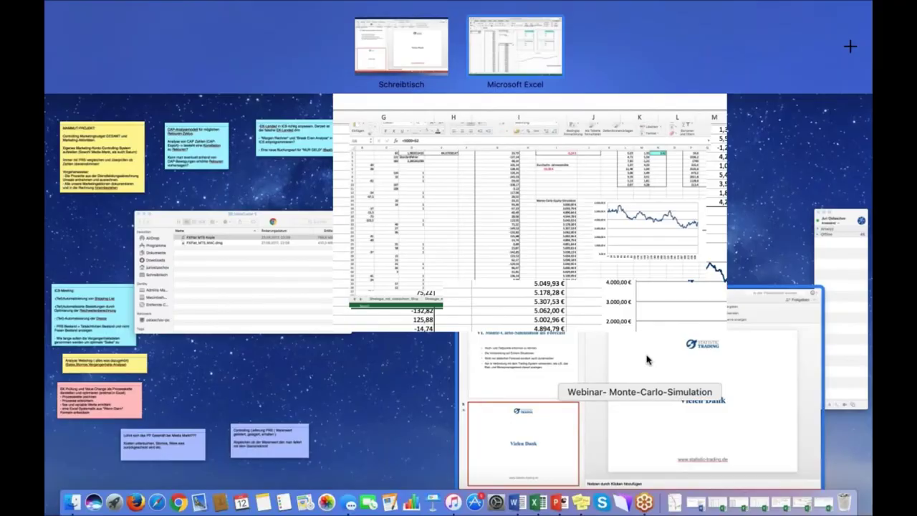
pyautogui.press('Escape')
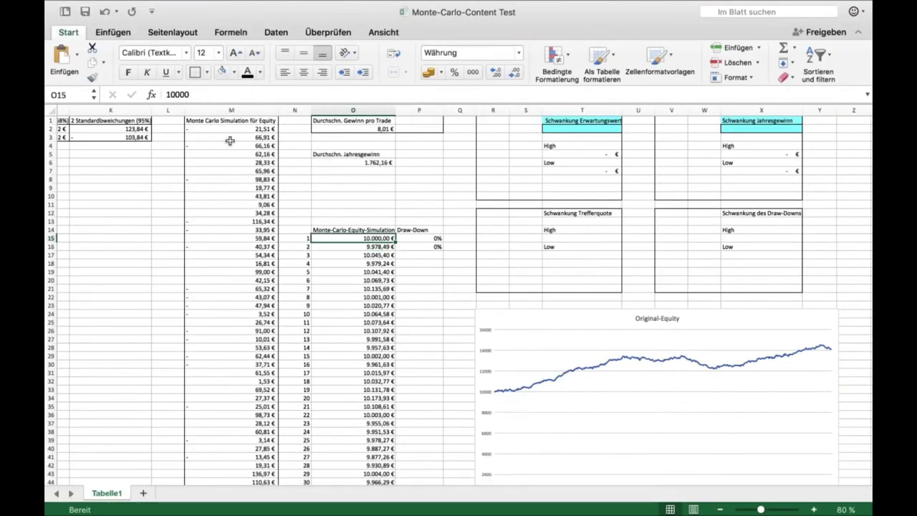
# Step: Enter 10000 as the starting equity in cell O15
pyautogui.hscroll(-10, 229, 141)
pyautogui.hscroll(-2, 230, 140)
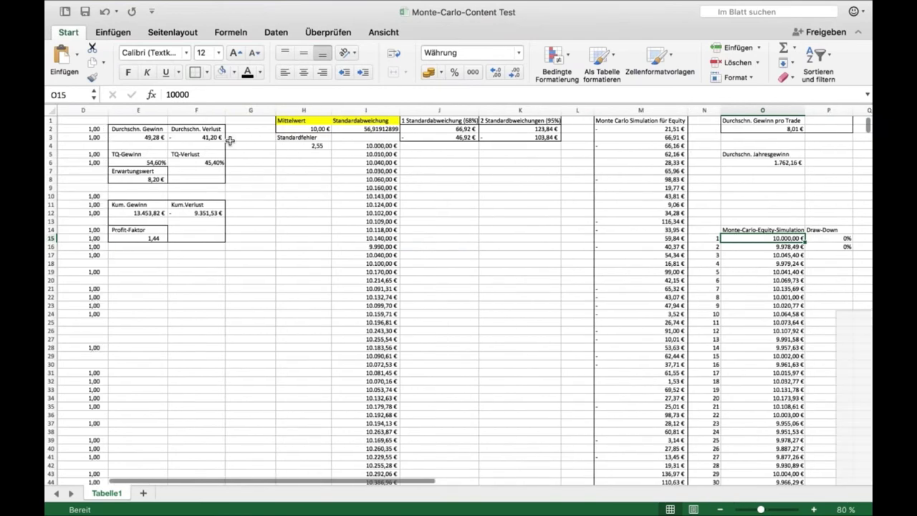
pyautogui.hscroll(6, 230, 140)
pyautogui.write('10000')
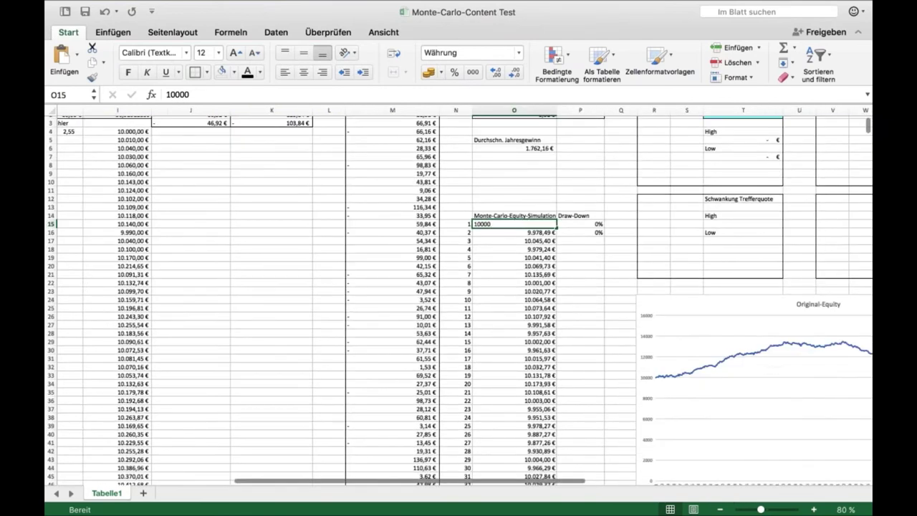
pyautogui.press('Return')
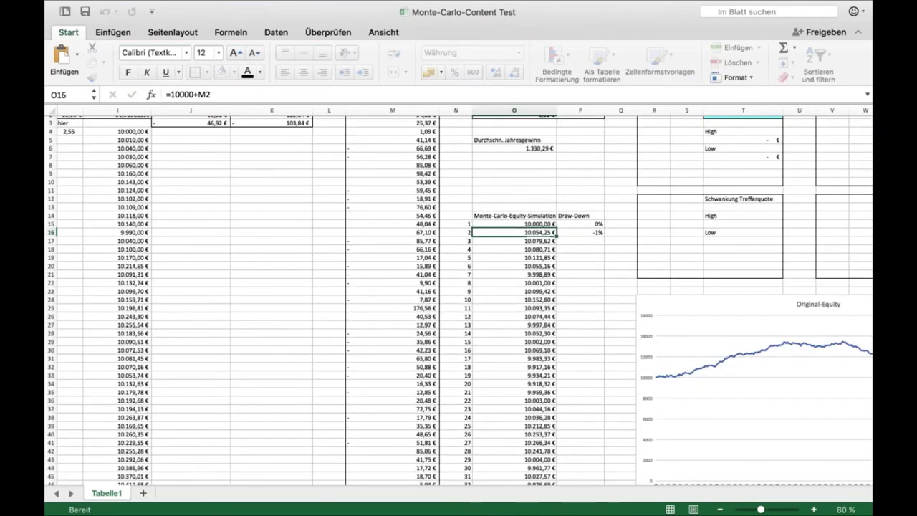
# Step: Check the cell references in the formulas of O16 and O17, and look further down the equity simulation column
pyautogui.press('F2')
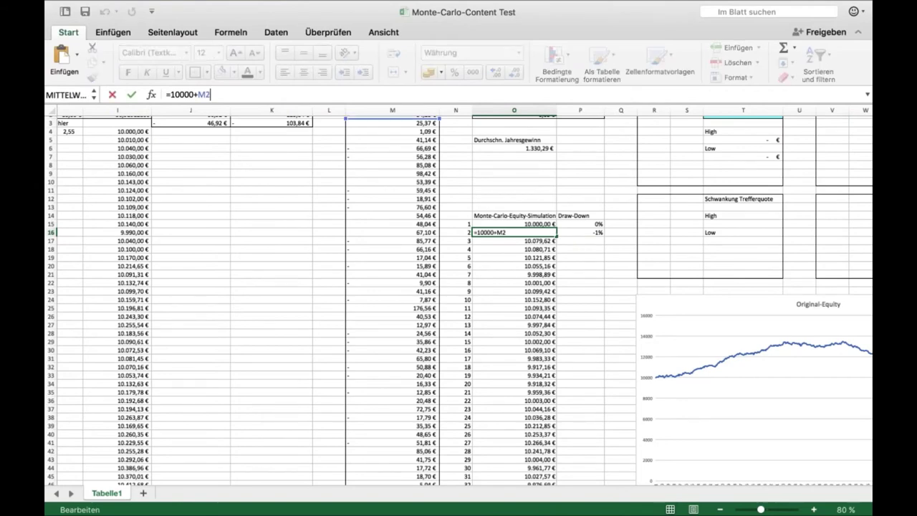
pyautogui.scroll(2, 459, 286)
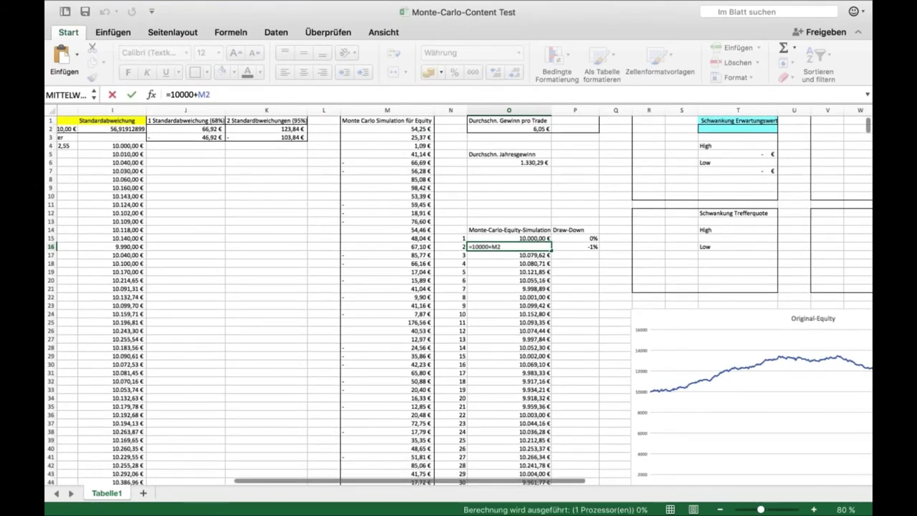
pyautogui.press('Return')
pyautogui.press('F2')
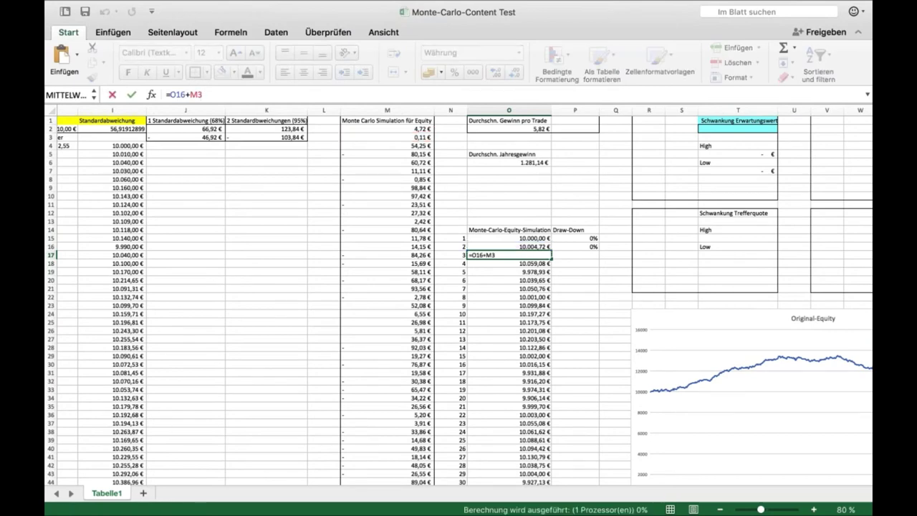
pyautogui.press('Return')
pyautogui.scroll(-3, 516, 241)
pyautogui.press('Return')
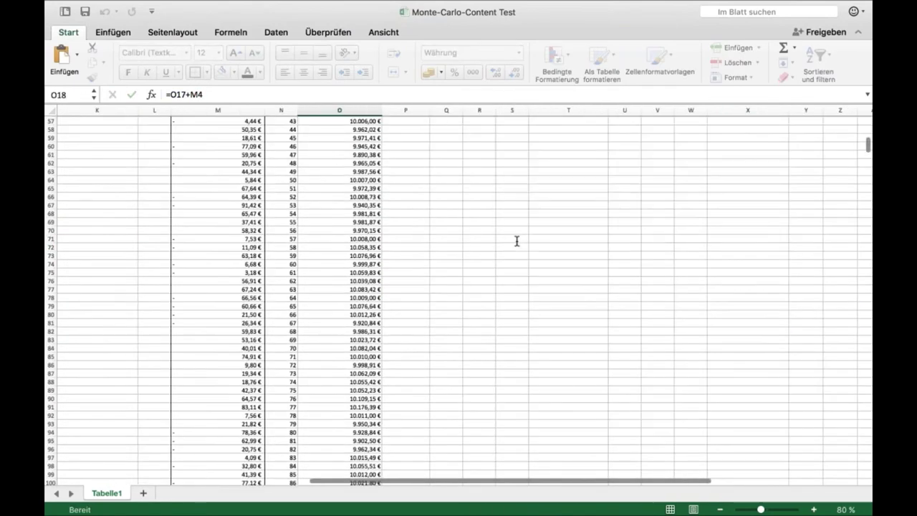
pyautogui.scroll(5, 516, 241)
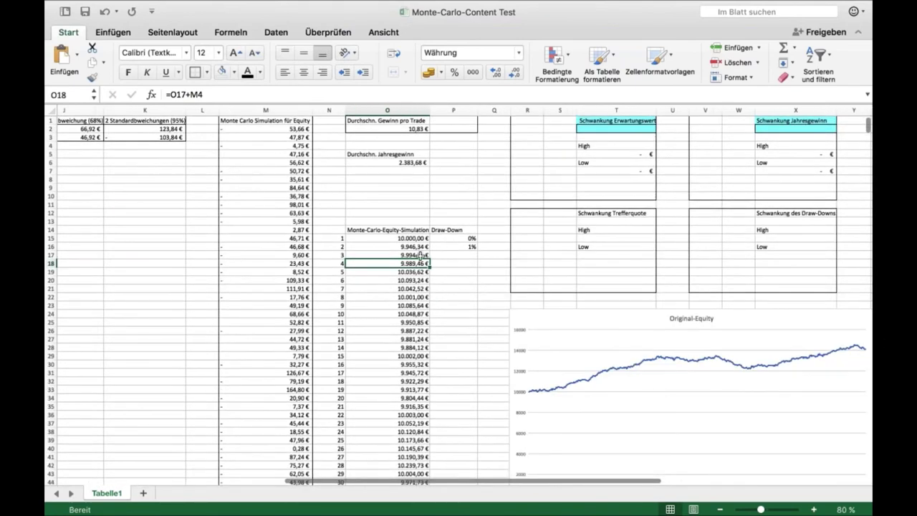
# Step: Clear the hard-coded value in O22 and fill the equity formula from O21 down through O31
pyautogui.click(398, 307)
pyautogui.press('Up')
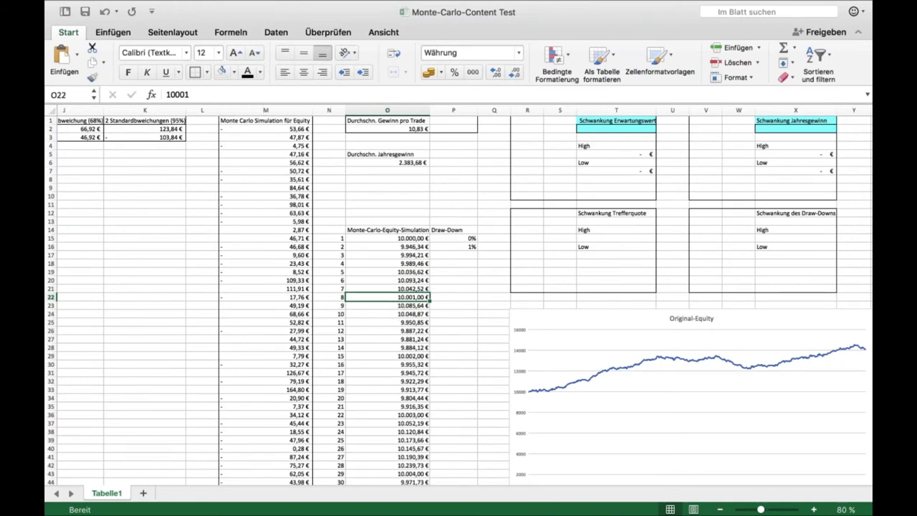
pyautogui.press('F2')
pyautogui.press('BackSpace')
pyautogui.press('BackSpace')
pyautogui.press('BackSpace')
pyautogui.press('BackSpace')
pyautogui.press('BackSpace')
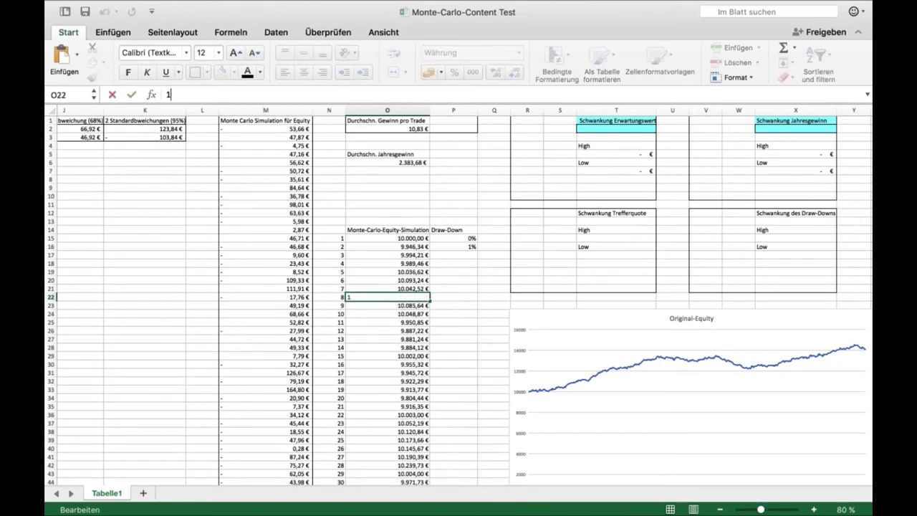
pyautogui.press('Return')
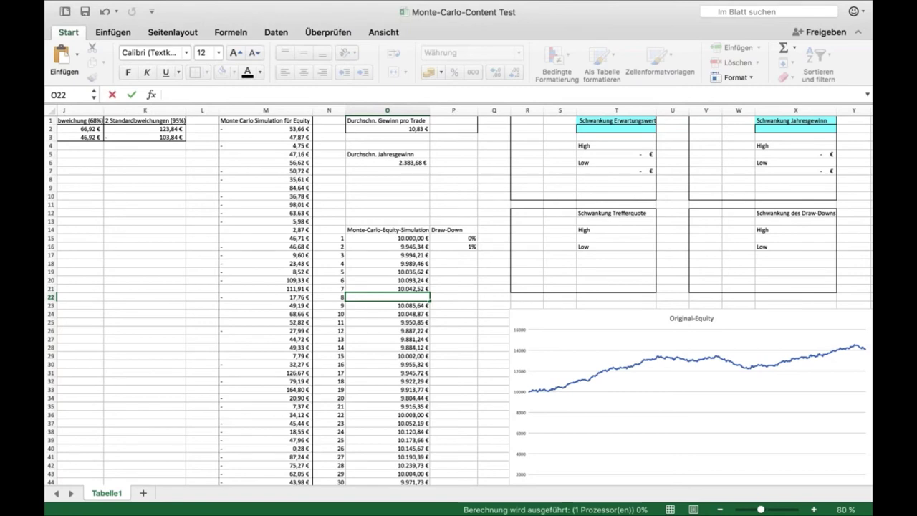
pyautogui.click(387, 289)
pyautogui.moveTo(427, 295); pyautogui.dragTo(422, 374)
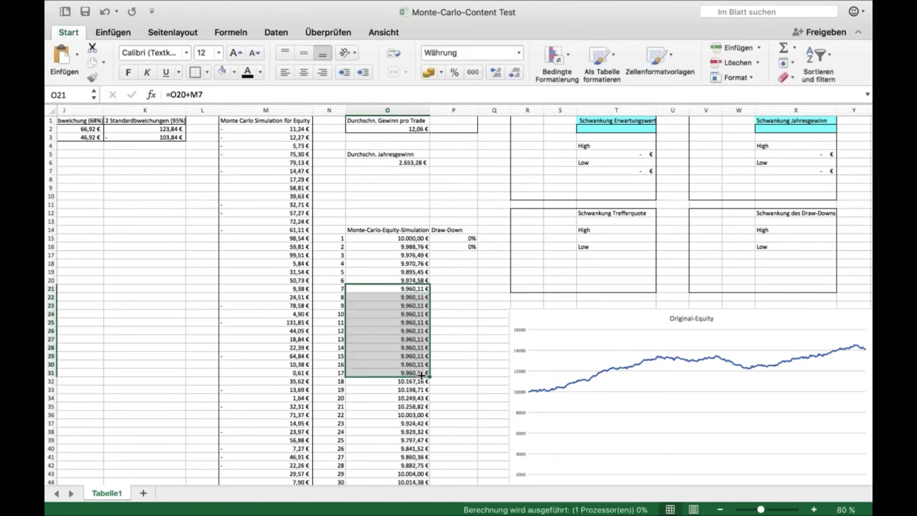
# Step: Check the cell references of the filled formulas in O22 and O23
pyautogui.click(415, 289)
pyautogui.press('Down')
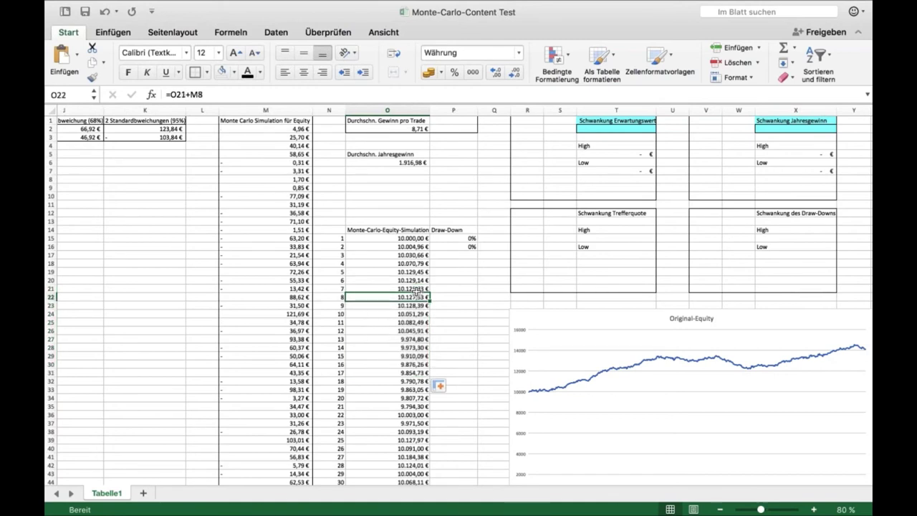
pyautogui.press('F2')
pyautogui.press('Return')
pyautogui.press('F2')
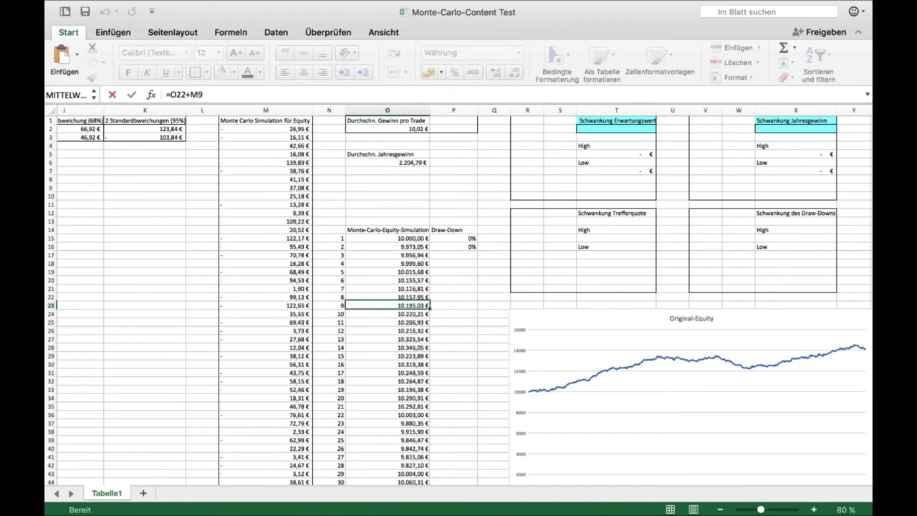
pyautogui.press('Escape')
# Step: Look through the long equity simulation column and review its first cells from O15 downward
pyautogui.scroll(-20, 458, 295)
pyautogui.scroll(-17, 458, 295)
pyautogui.scroll(20, 459, 295)
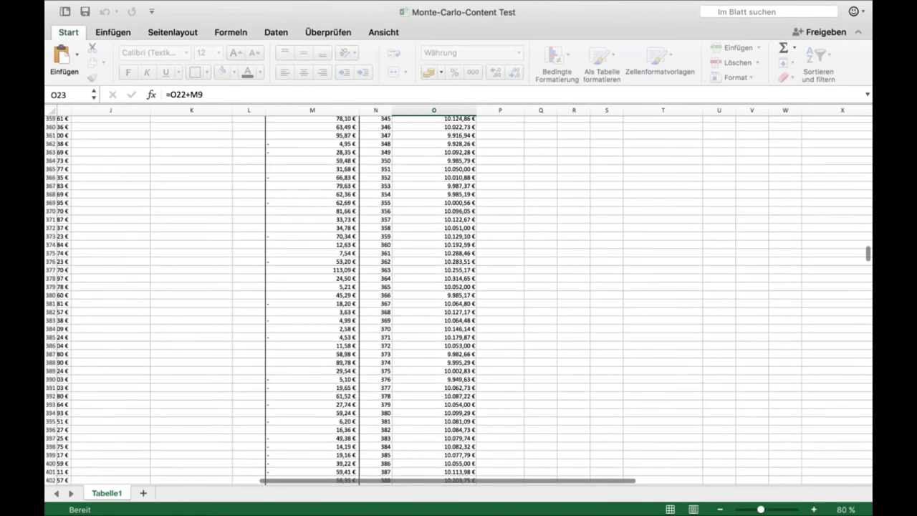
pyautogui.scroll(-1, 435, 237)
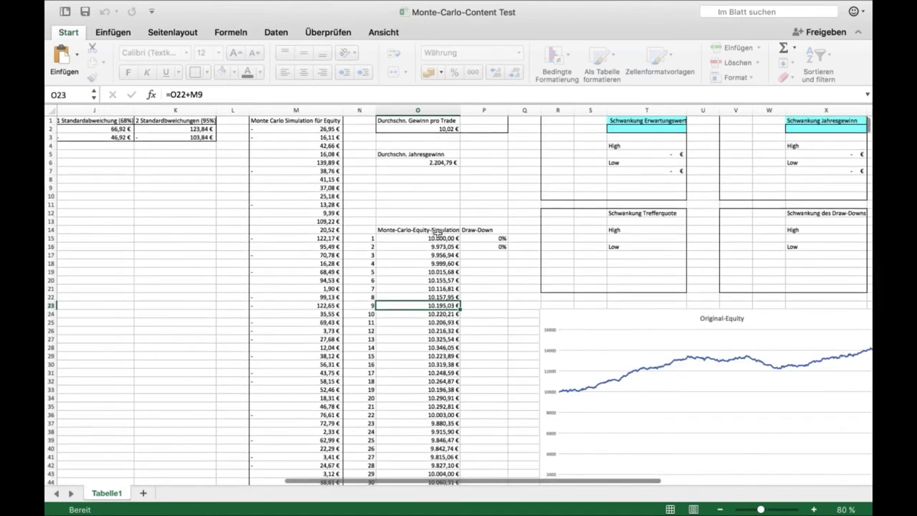
pyautogui.click(435, 238)
pyautogui.press('Down')
pyautogui.press('Down')
pyautogui.press('Down')
pyautogui.press('Down')
pyautogui.press('Down')
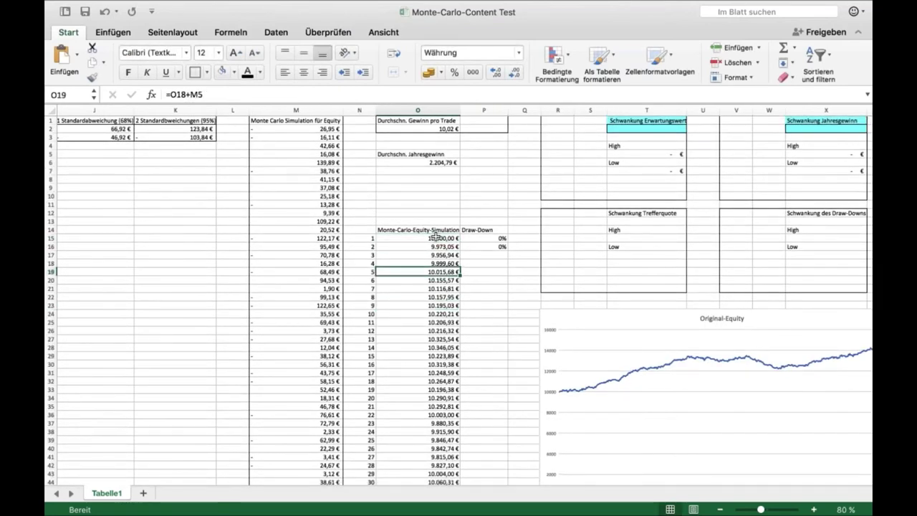
# Step: Replace the fixed mean in H2 with the formula =MITTELWERT(A:A), averaging all listed trades
pyautogui.hscroll(-2, 159, 226)
pyautogui.hscroll(-5, 160, 226)
pyautogui.click(285, 129)
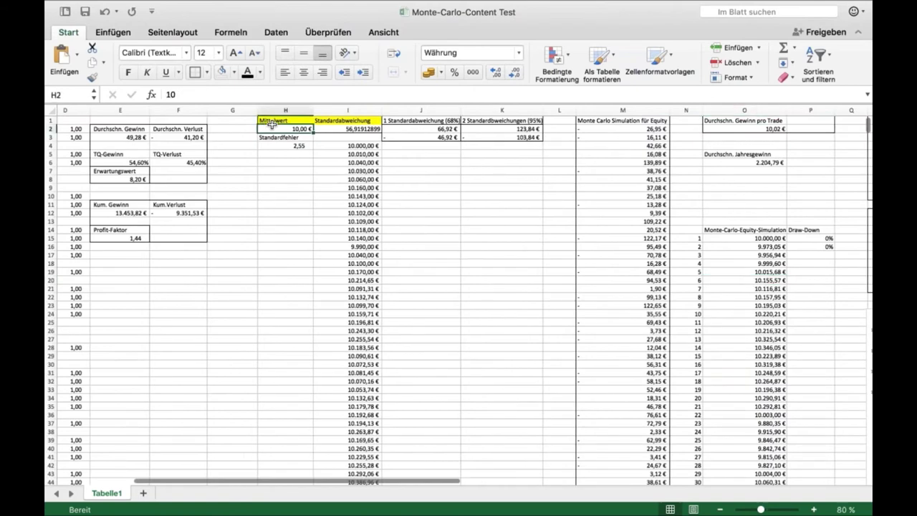
pyautogui.write('=mittelwert(')
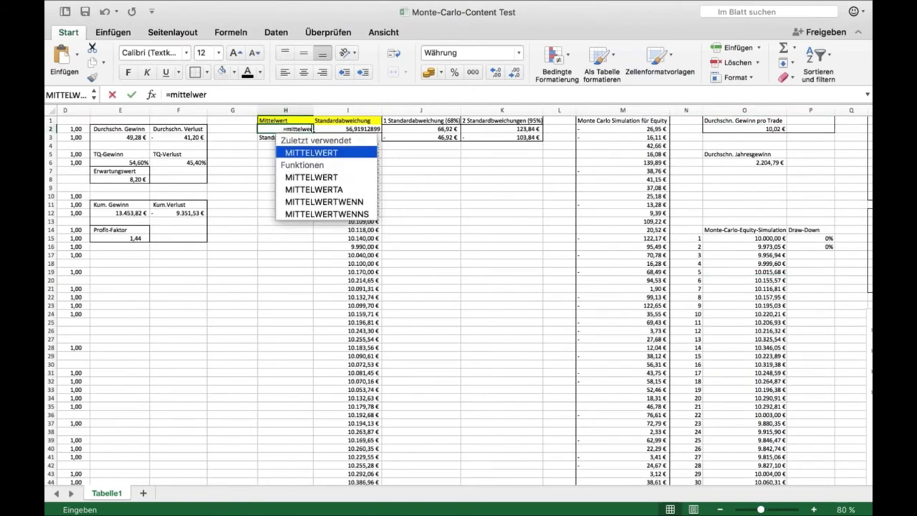
pyautogui.hscroll(-3, 312, 130)
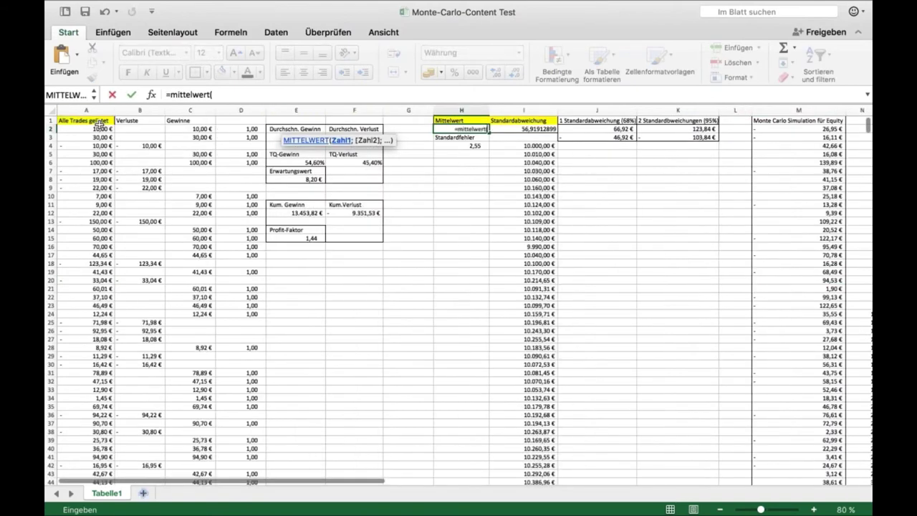
pyautogui.click(86, 110)
pyautogui.write(')')
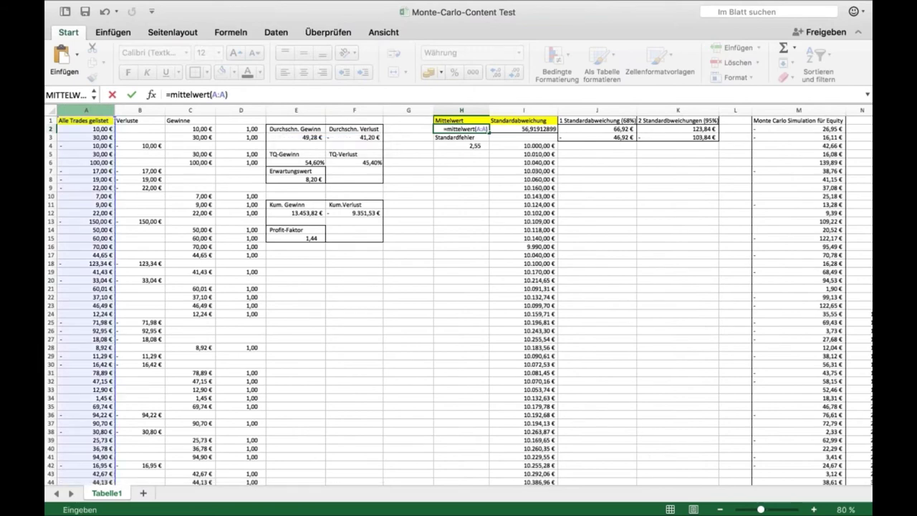
pyautogui.press('Return')
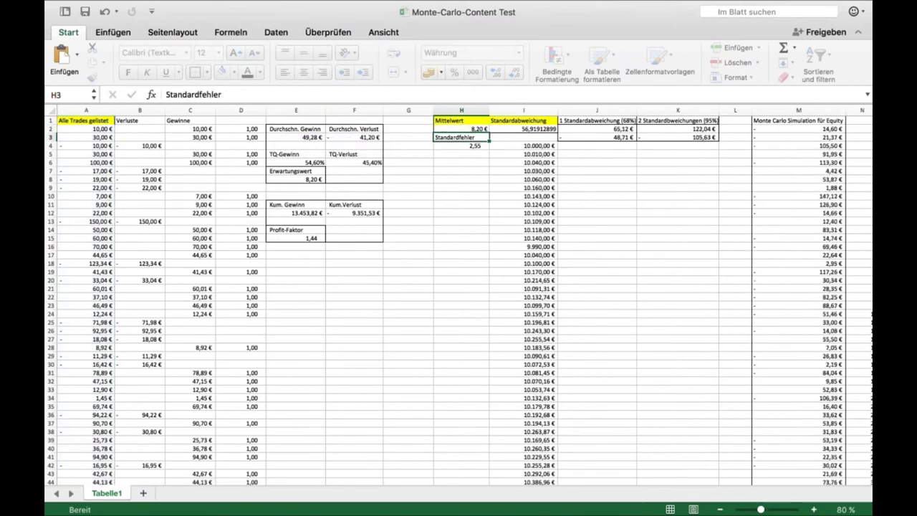
# Step: View the equity simulation formula in the other Monte Carlo simulation workbook for reference and return to the Monte-Carlo-Content Test workbook
pyautogui.hscroll(10, 491, 327)
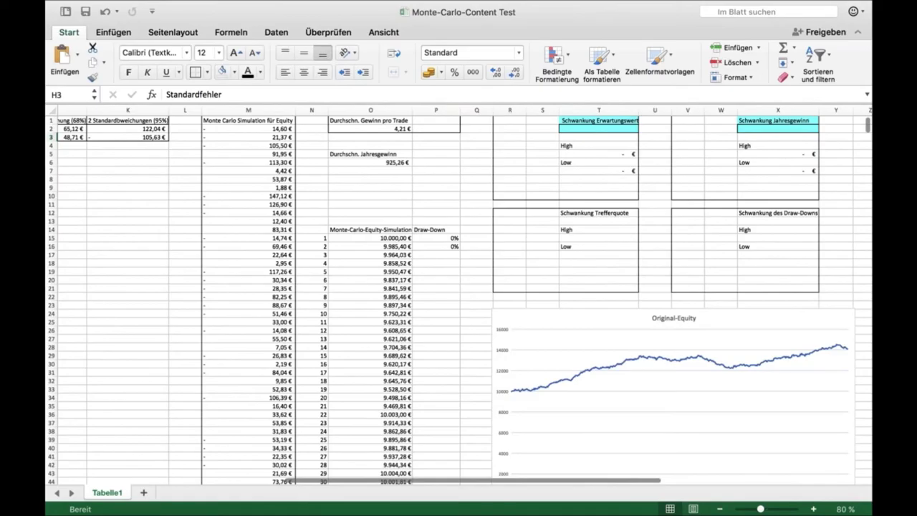
pyautogui.hotkey('ctrl', 'Up')
pyautogui.hotkey('ctrl', 'Up')
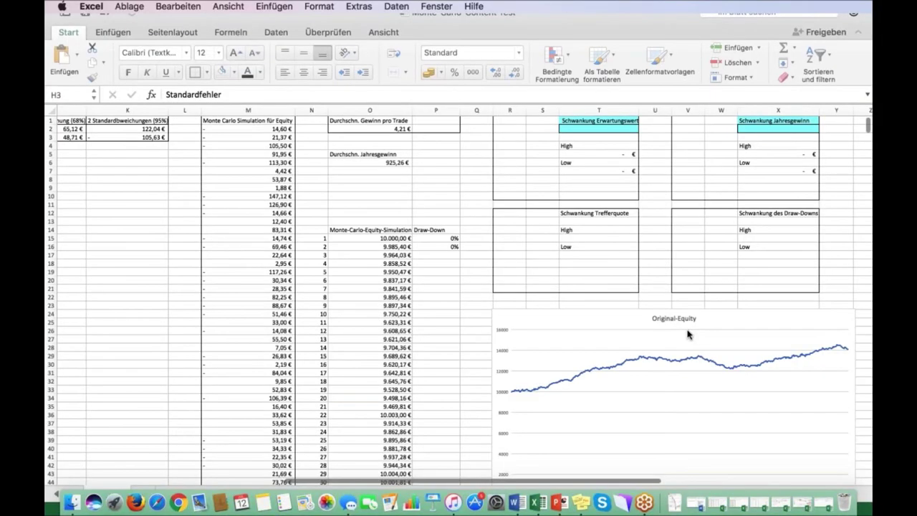
pyautogui.hotkey('ctrl', 'Left')
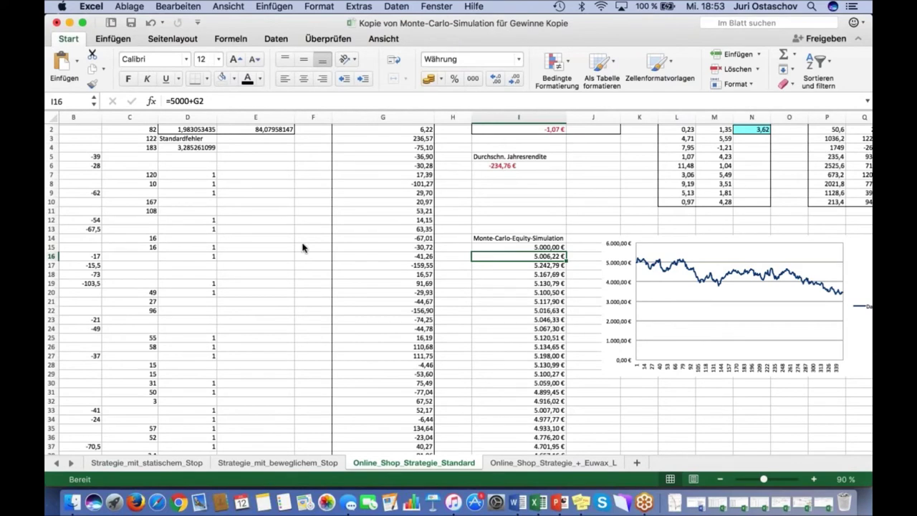
pyautogui.hotkey('ctrl', 'Right')
# Step: Fill the equity formula from O16 down through O20
pyautogui.click(399, 239)
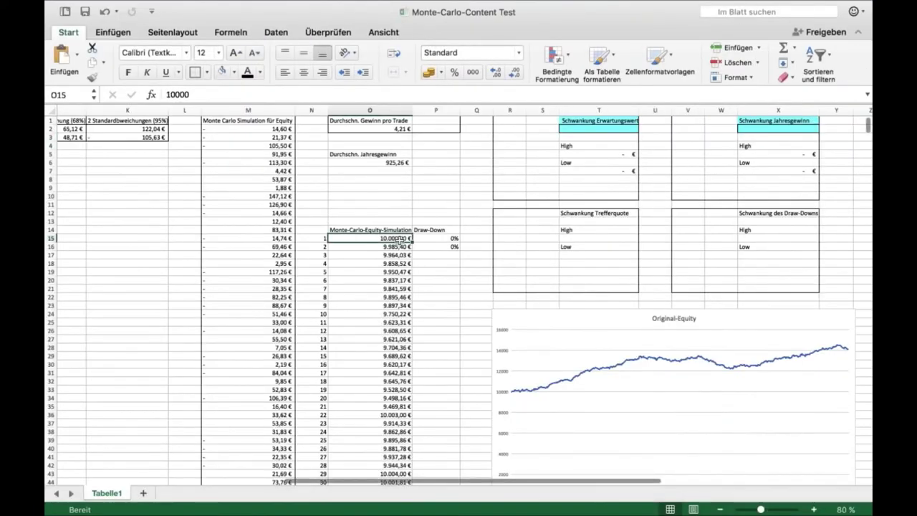
pyautogui.press('Down')
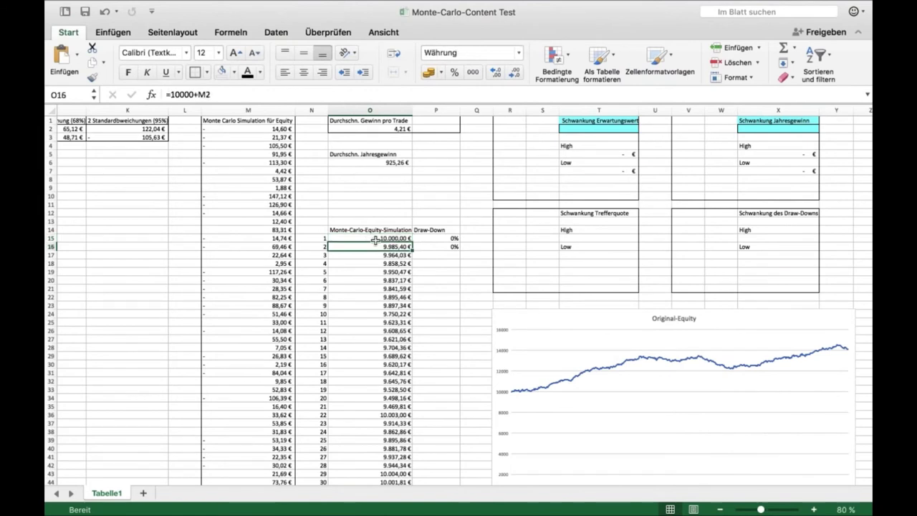
pyautogui.moveTo(412, 250); pyautogui.dragTo(405, 284)
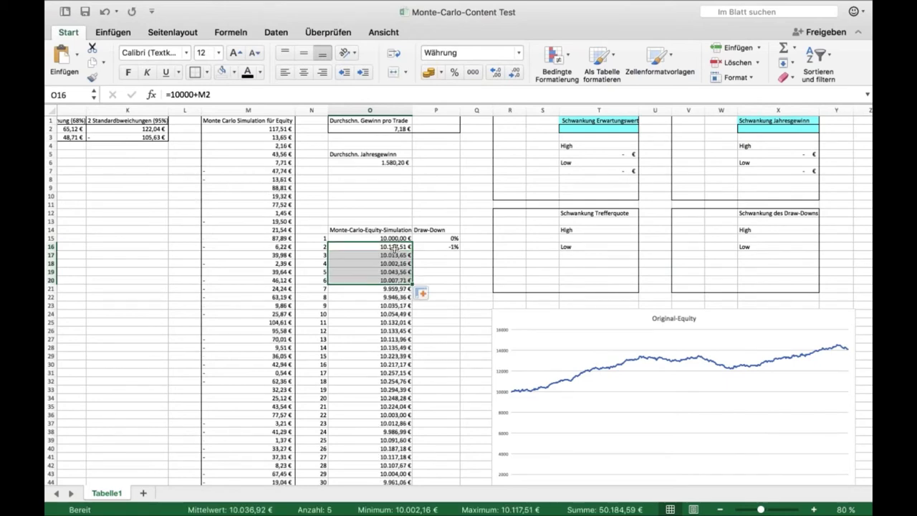
# Step: Check the cell references of the equity formulas in O16 and O17
pyautogui.click(395, 247)
pyautogui.click(292, 95)
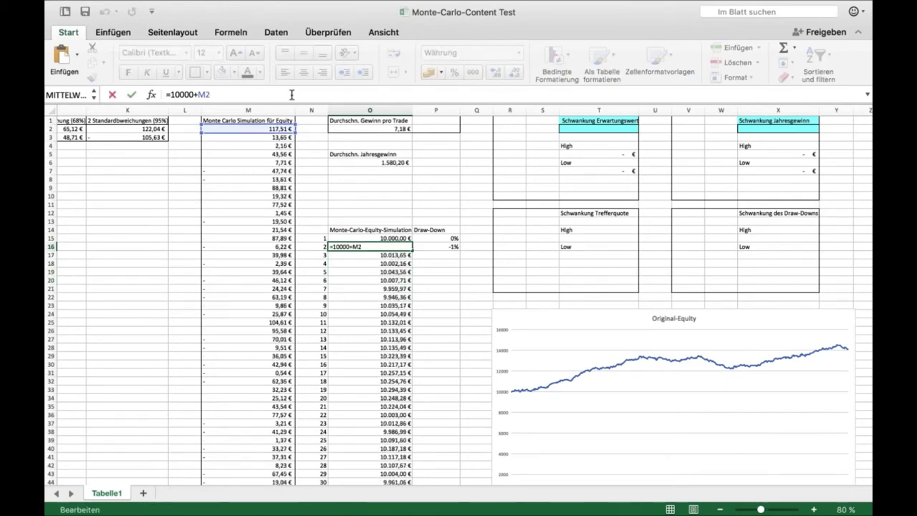
pyautogui.press('Return')
pyautogui.click(292, 95)
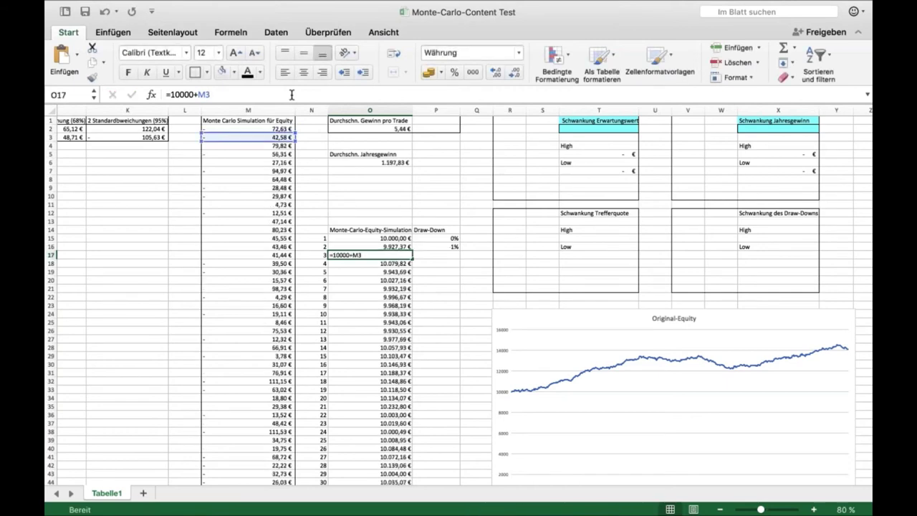
pyautogui.press('Return')
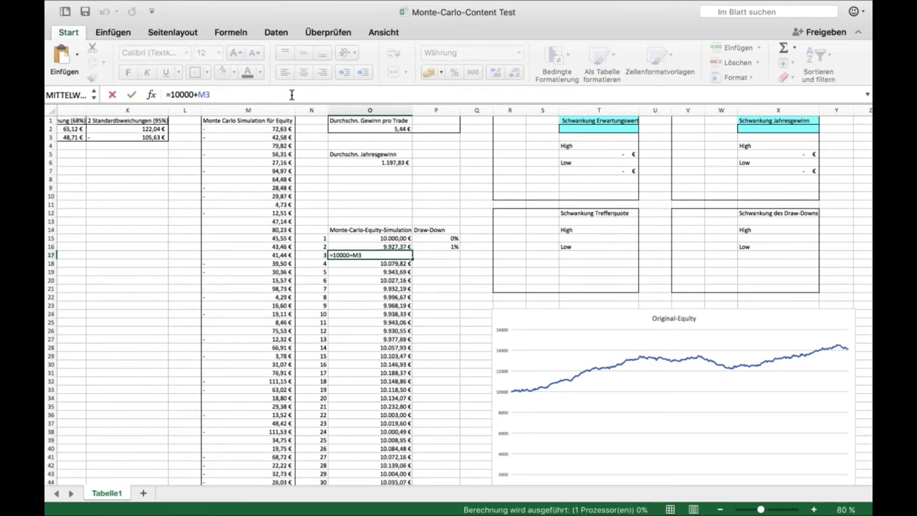
pyautogui.press('Up')
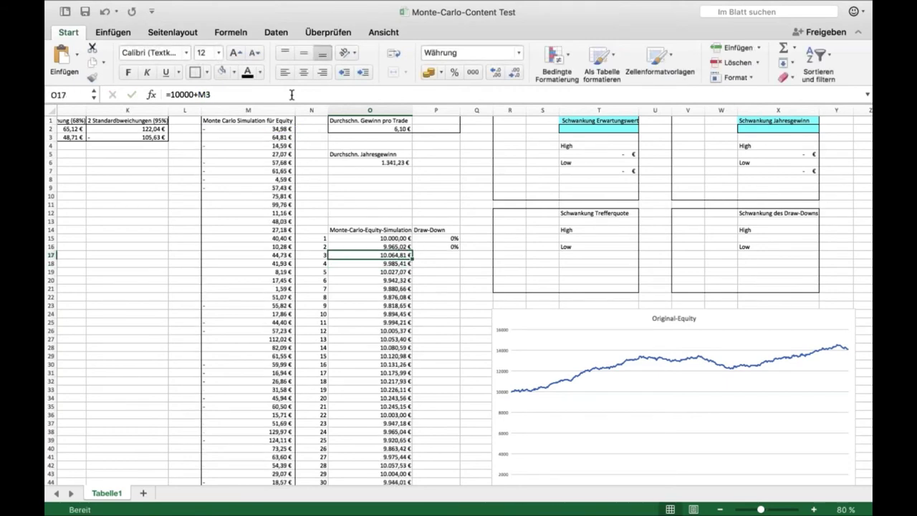
# Step: Examine the original equity formulas in column I cell by cell from I4 down to I16
pyautogui.hscroll(-2, 458, 293)
pyautogui.hscroll(-4, 458, 294)
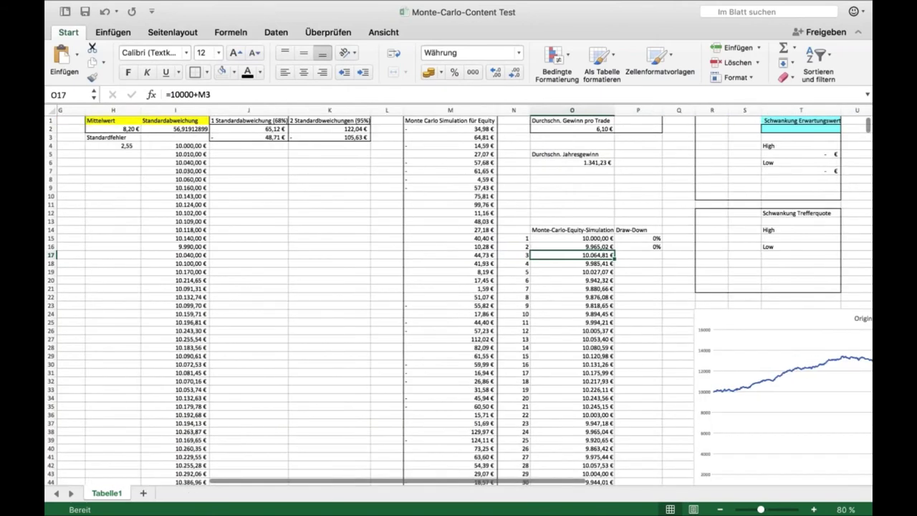
pyautogui.hscroll(2, 458, 294)
pyautogui.hscroll(-4, 296, 151)
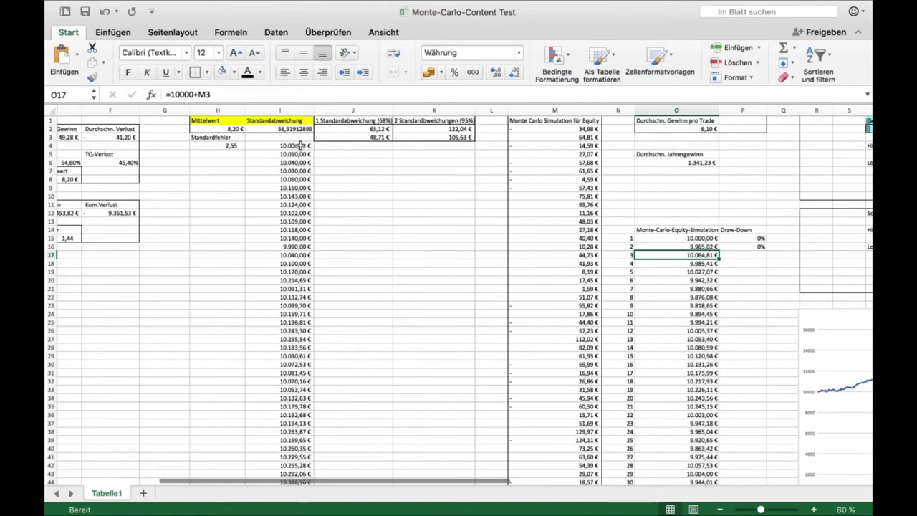
pyautogui.click(301, 147)
pyautogui.press('Down')
pyautogui.press('Down')
pyautogui.press('Down')
pyautogui.press('Down')
pyautogui.press('Down')
pyautogui.press('Down')
pyautogui.press('Down')
pyautogui.press('Down')
pyautogui.press('Down')
pyautogui.press('Down')
pyautogui.press('Down')
pyautogui.press('Down')
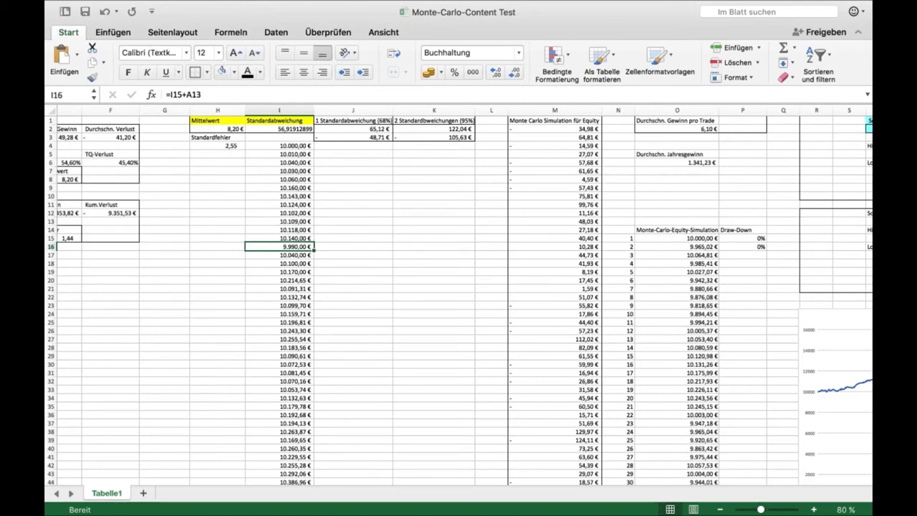
# Step: Trace the cell references of the formula in I16 back to the listed trades in column A
pyautogui.hscroll(-2, 301, 248)
pyautogui.doubleClick(301, 249)
pyautogui.hscroll(-5, 258, 218)
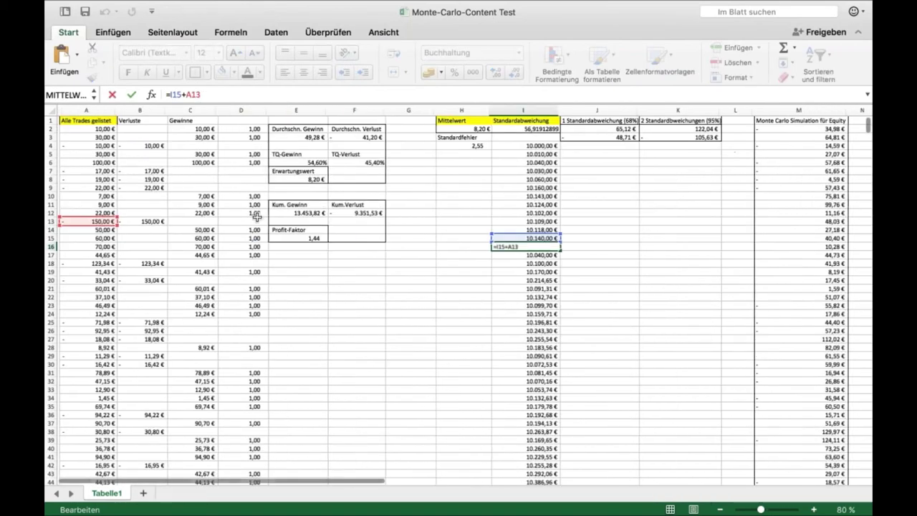
pyautogui.hscroll(10, 257, 218)
pyautogui.press('Return')
# Step: Replace the formula in O17 with =O16+M3 so it builds on the preceding equity value
pyautogui.hscroll(1, 437, 244)
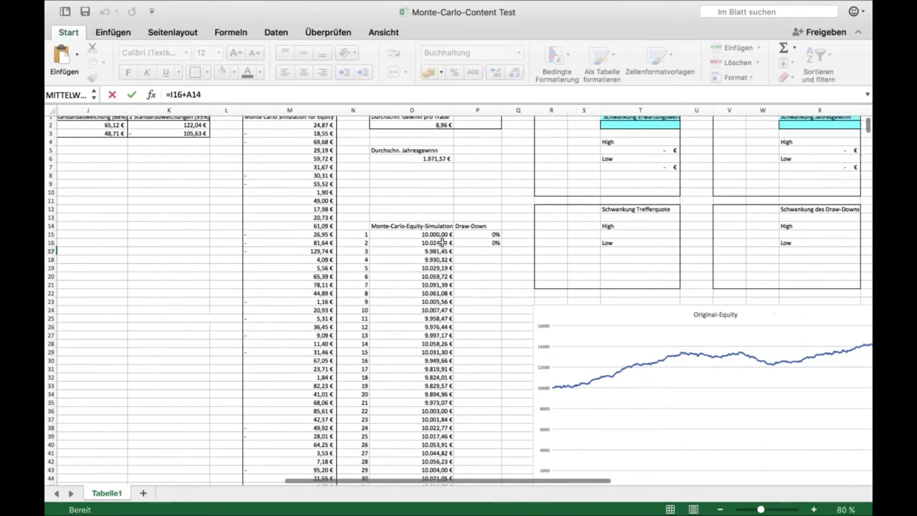
pyautogui.click(434, 243)
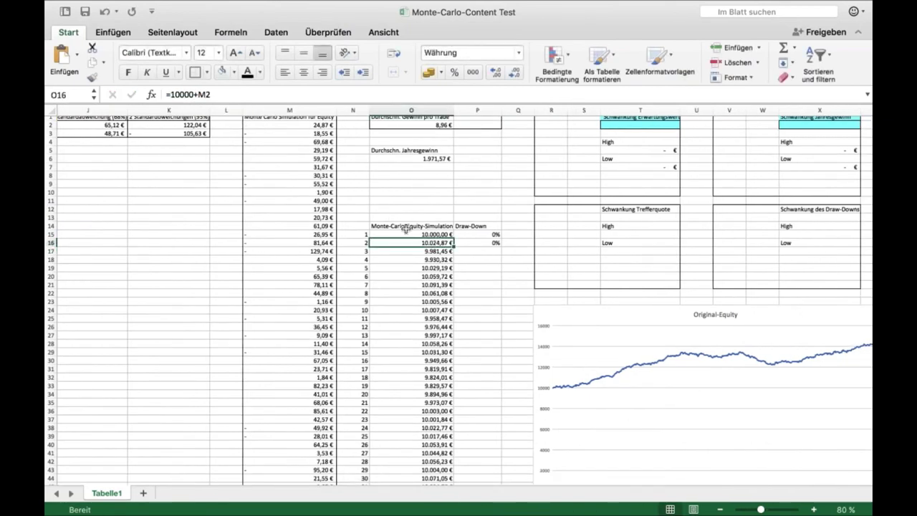
pyautogui.click(445, 252)
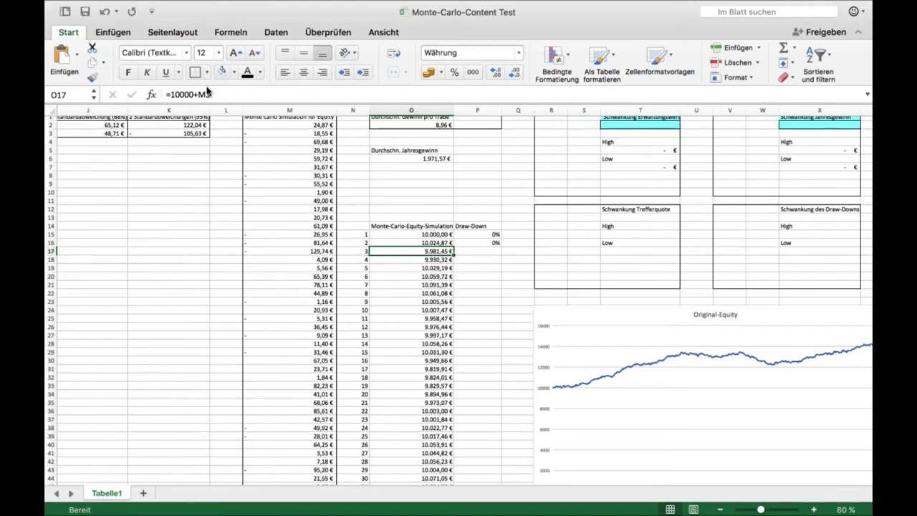
pyautogui.write('=')
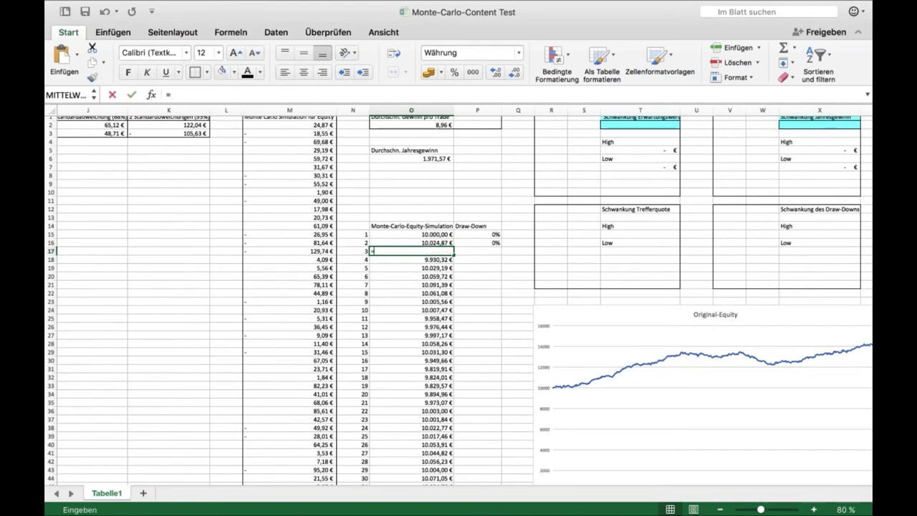
pyautogui.click(403, 243)
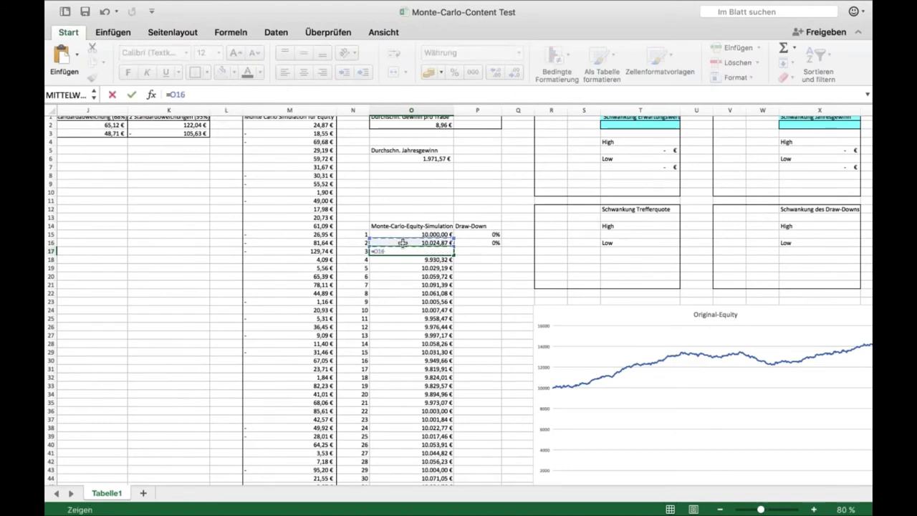
pyautogui.write('*')
pyautogui.press('BackSpace')
pyautogui.write('+')
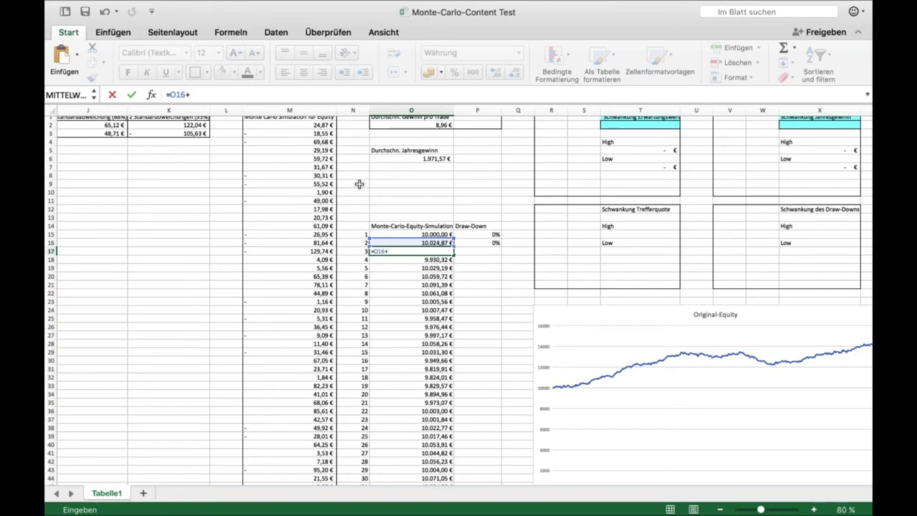
pyautogui.click(326, 133)
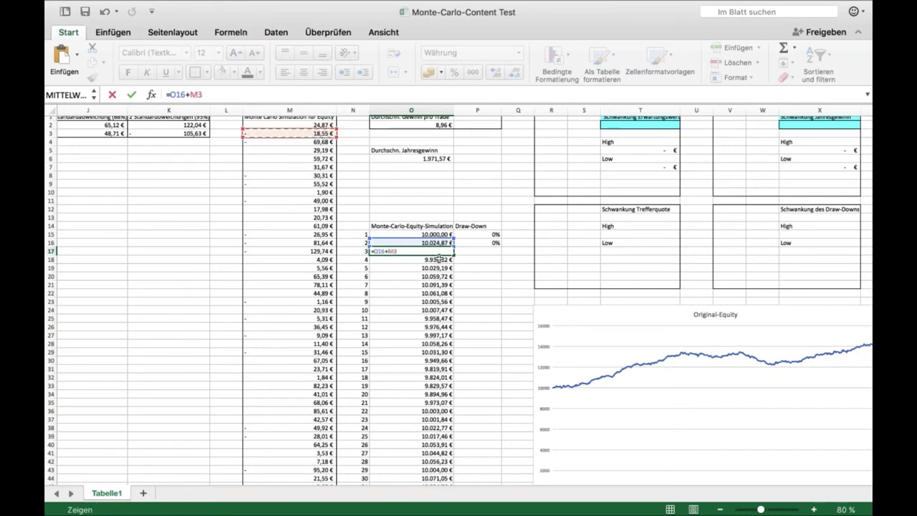
pyautogui.press('Return')
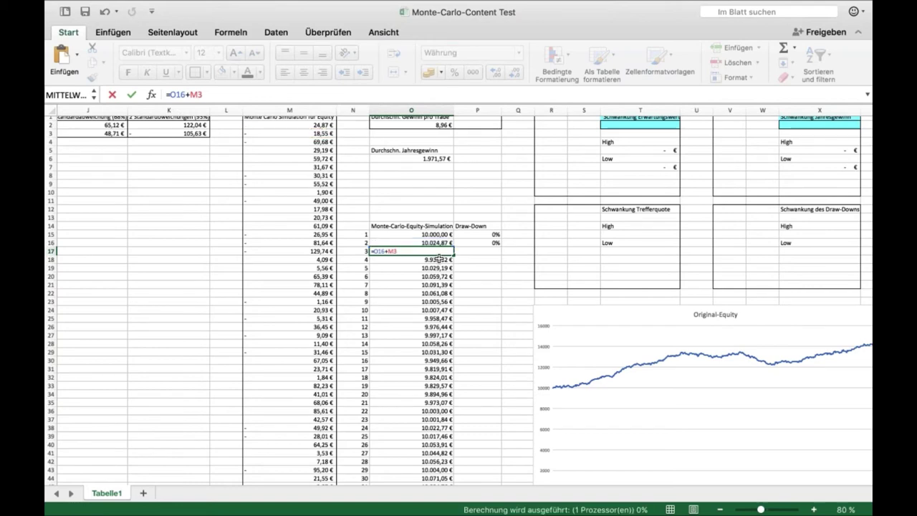
# Step: Fill the formula from O17 down the equity simulation column through O514, the row of trade 500
pyautogui.press('Up')
pyautogui.press('Down')
pyautogui.moveTo(454, 255); pyautogui.dragTo(453, 398)
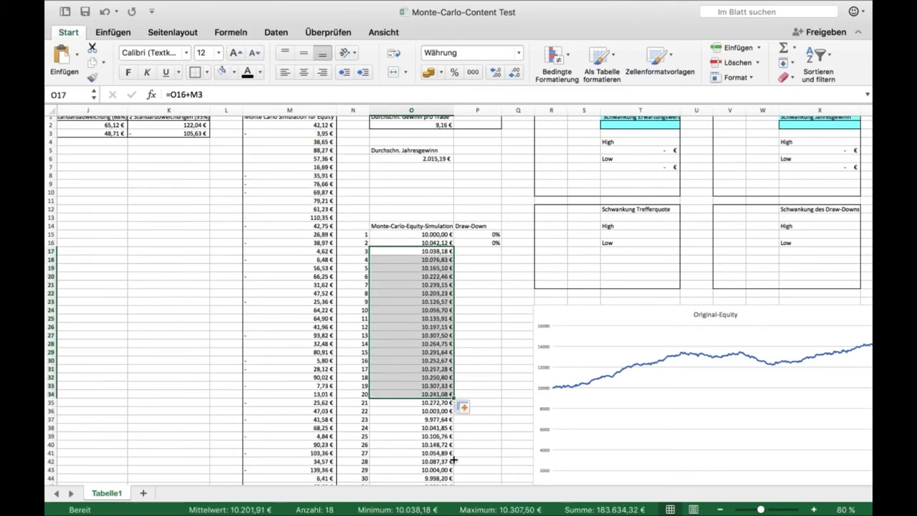
pyautogui.scroll(-20, 458, 300)
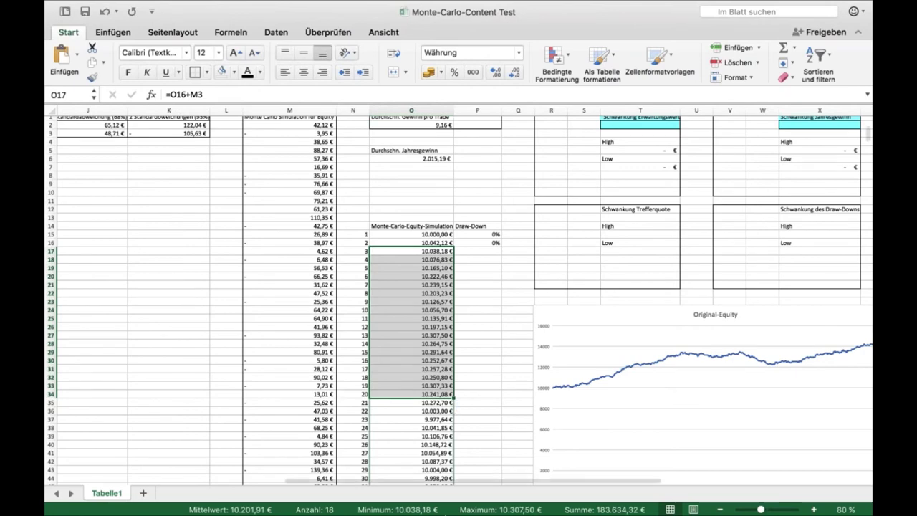
pyautogui.scroll(-20, 459, 286)
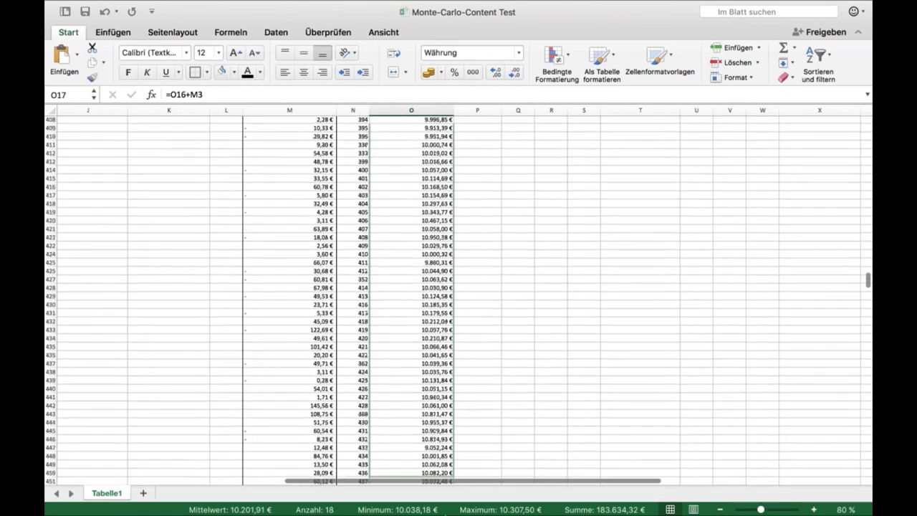
pyautogui.scroll(15, 459, 130)
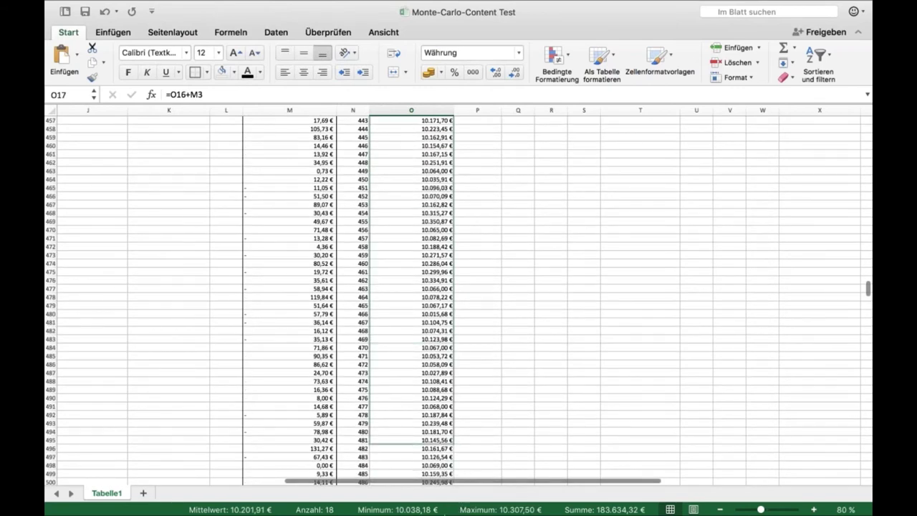
pyautogui.scroll(-8, 431, 265)
pyautogui.press('F9')
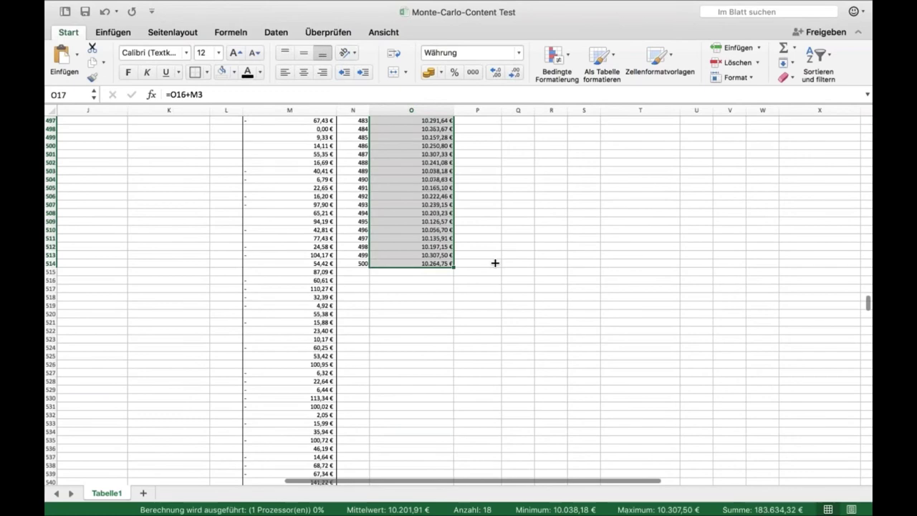
# Step: Review the refilled equity simulation column up to its start and check the formula in O16
pyautogui.scroll(20, 473, 273)
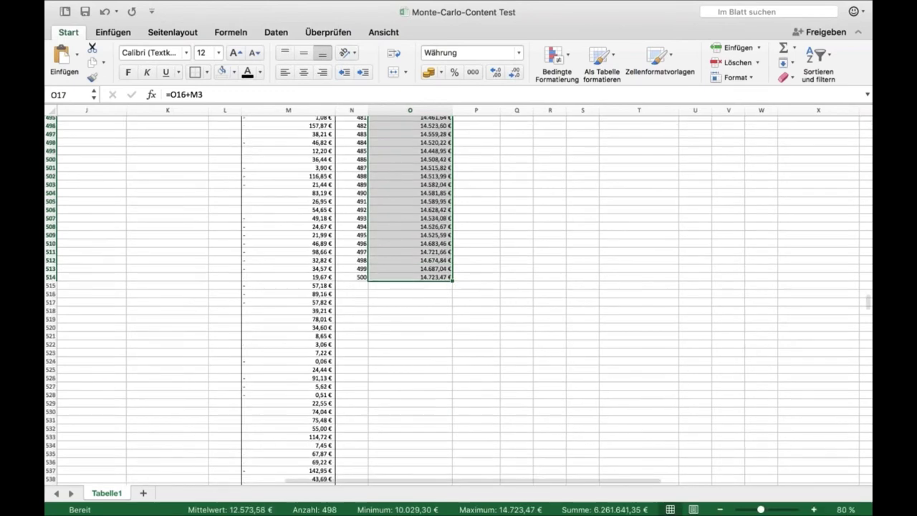
pyautogui.scroll(20, 447, 246)
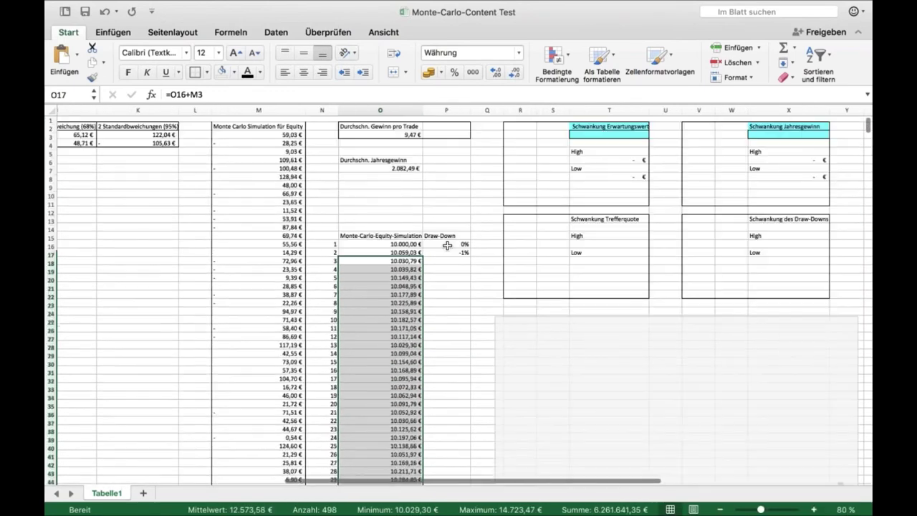
pyautogui.click(401, 246)
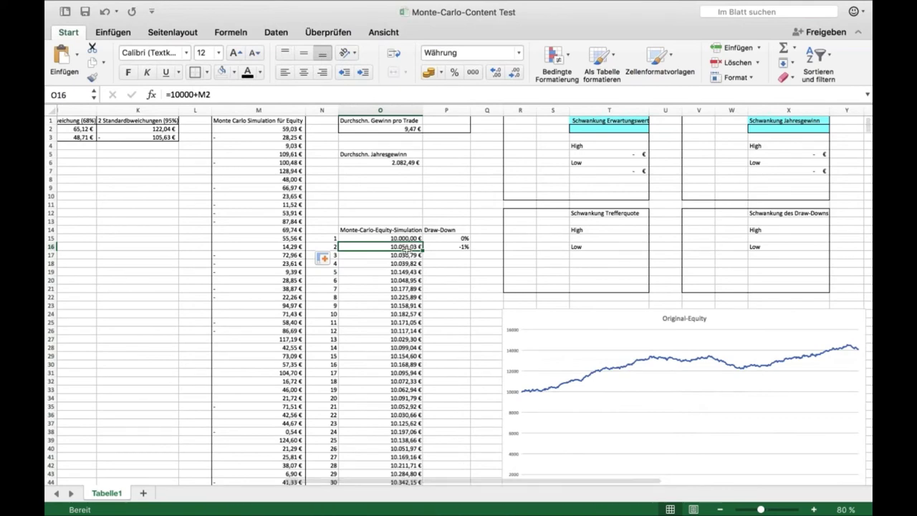
# Step: Compare the formulas in O16 and O17 at the start of the equity simulation column
pyautogui.click(403, 256)
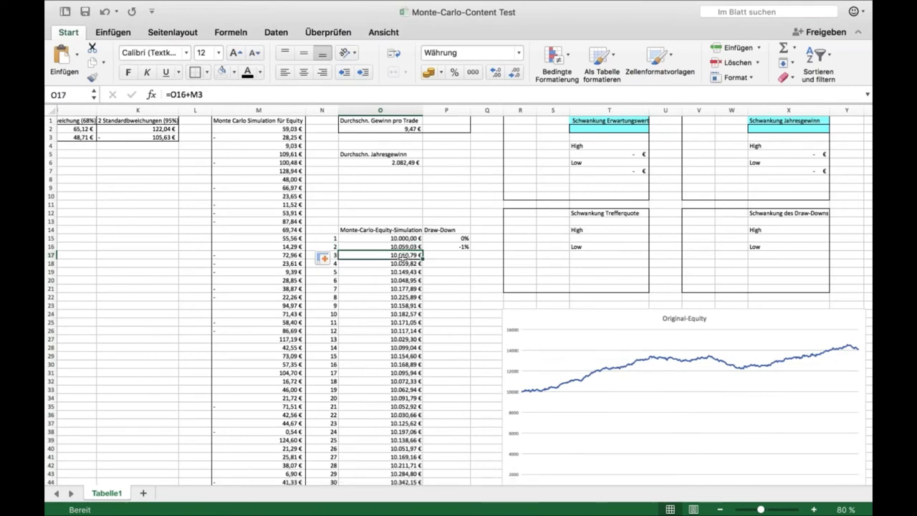
pyautogui.click(401, 247)
pyautogui.click(401, 255)
# Step: Examine the Monte-Carlo-Simulation Equity chart beneath the Original-Equity chart
pyautogui.scroll(-10, 422, 289)
pyautogui.hscroll(5, 422, 290)
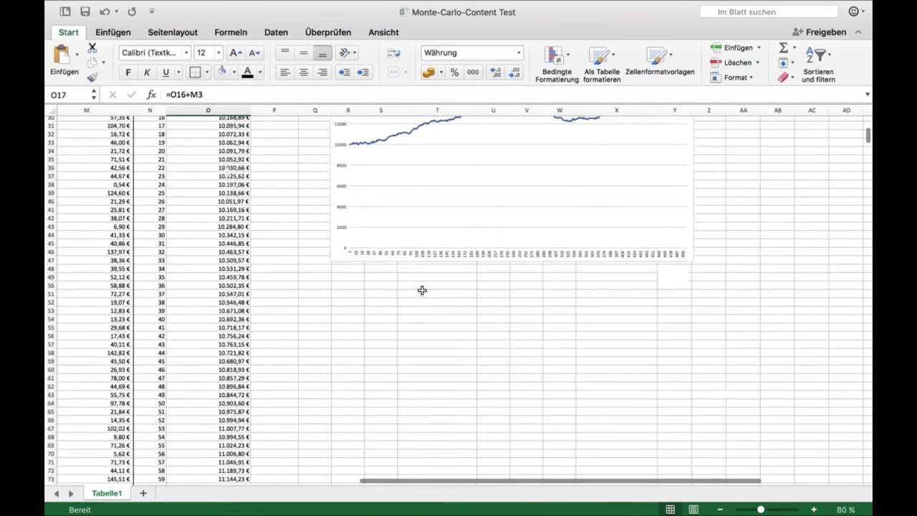
pyautogui.scroll(-1, 422, 289)
pyautogui.press('super+v')
pyautogui.click(729, 277)
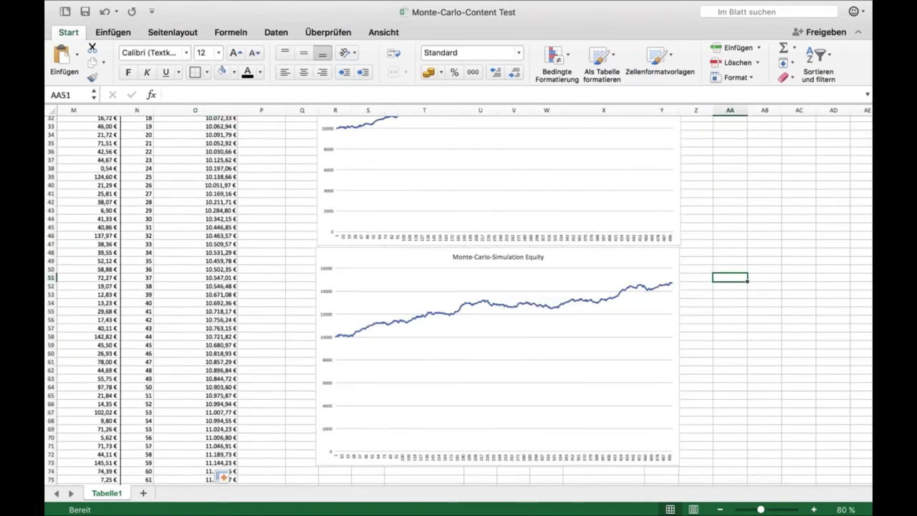
pyautogui.click(709, 252)
pyautogui.click(729, 269)
pyautogui.scroll(3, 556, 309)
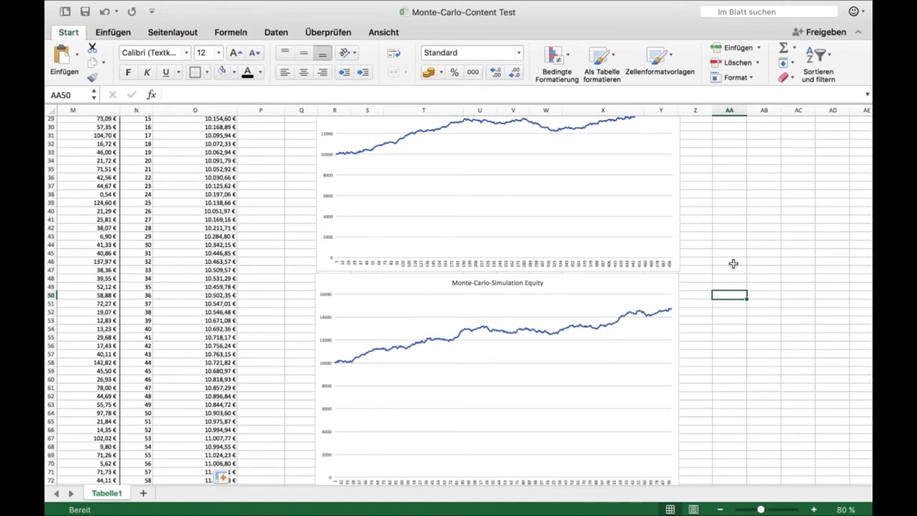
pyautogui.scroll(-6, 733, 263)
pyautogui.click(731, 240)
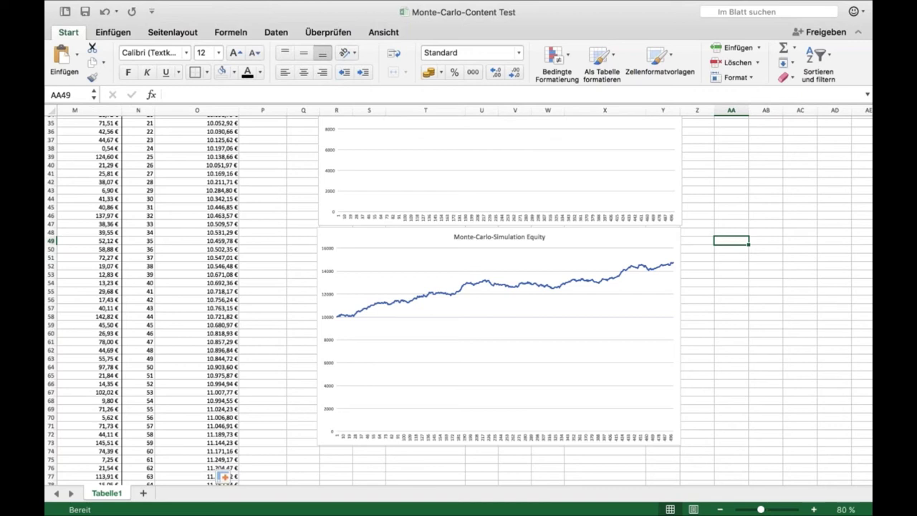
# Step: Recalculate the sheet to generate new random trades and bring both equity charts into view together
pyautogui.press('F9')
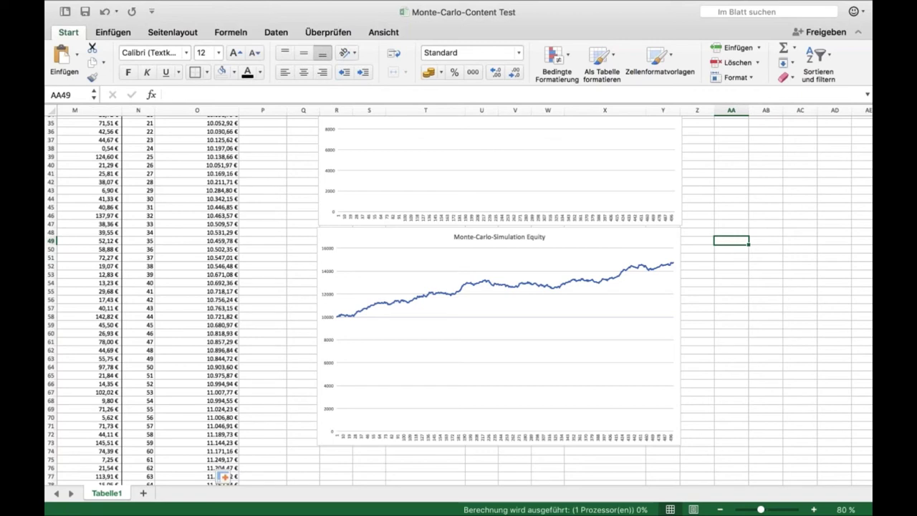
pyautogui.press('F9')
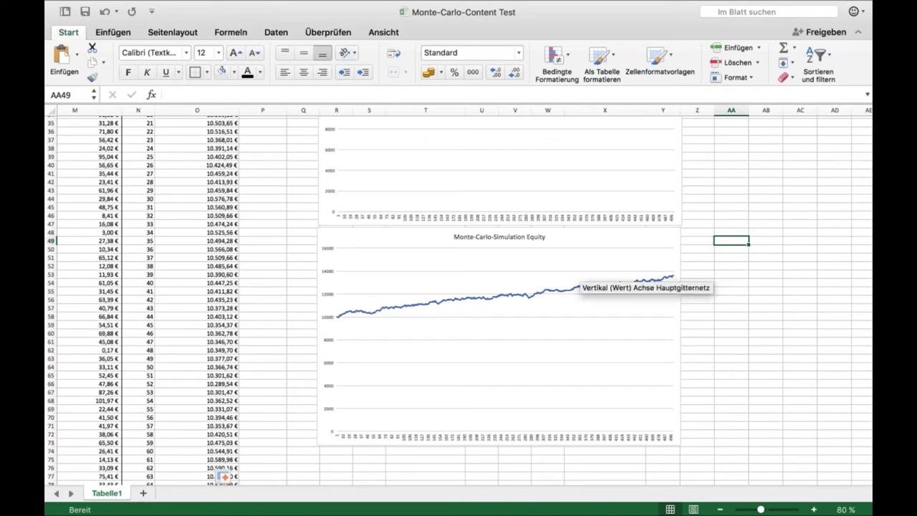
pyautogui.scroll(3, 573, 283)
pyautogui.scroll(3, 398, 404)
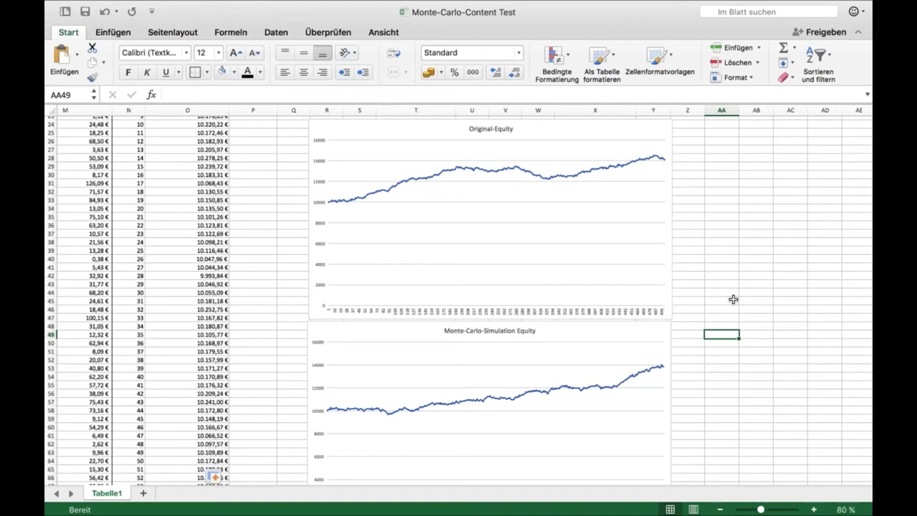
# Step: Compare the Original-Equity curve with the Monte-Carlo-Simulation Equity curve, reading individual data points from their starting points onward
pyautogui.moveTo(405, 413)
pyautogui.scroll(-1, 742, 350)
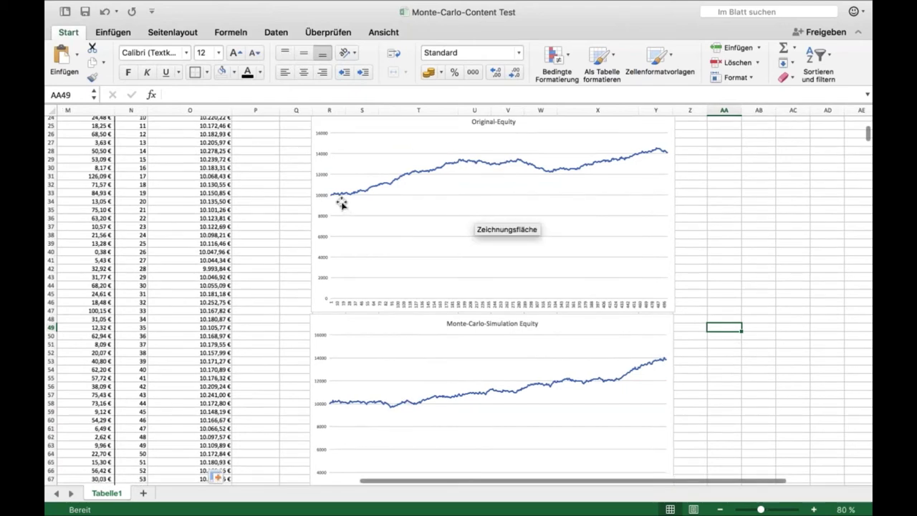
pyautogui.moveTo(331, 199)
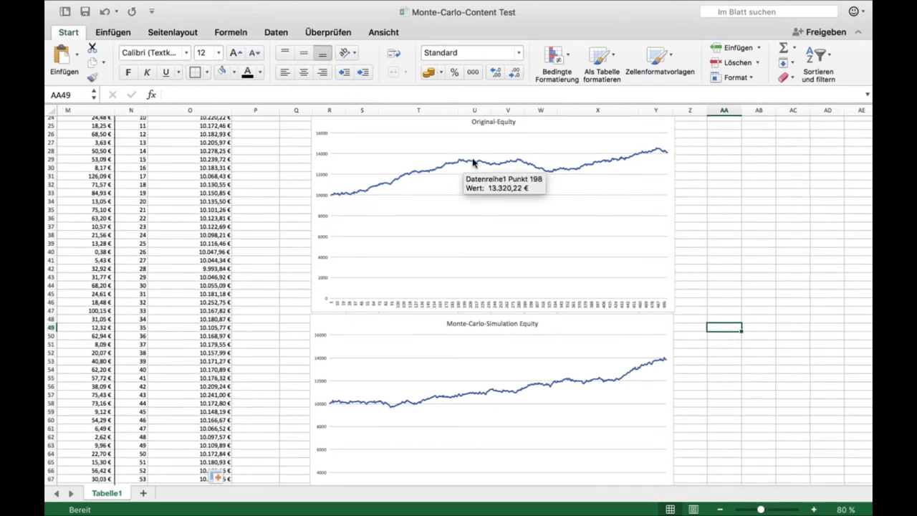
pyautogui.scroll(-3, 458, 295)
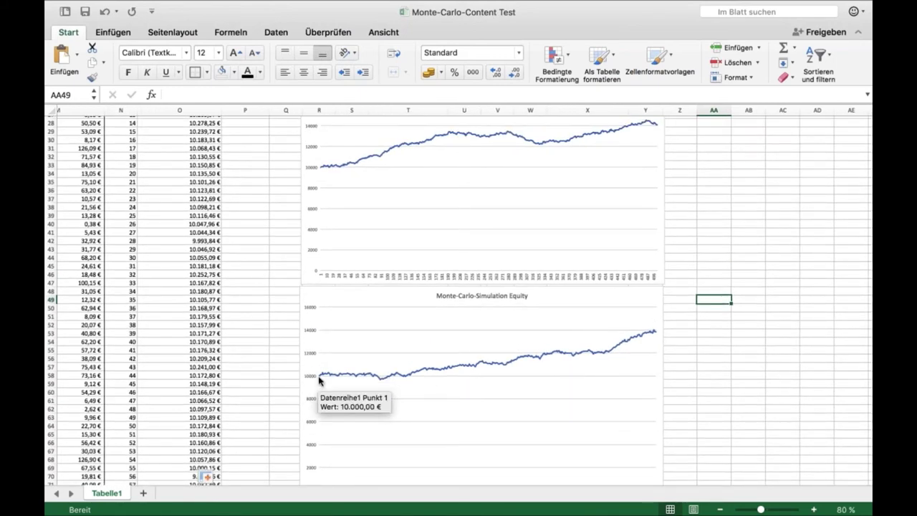
pyautogui.moveTo(379, 380)
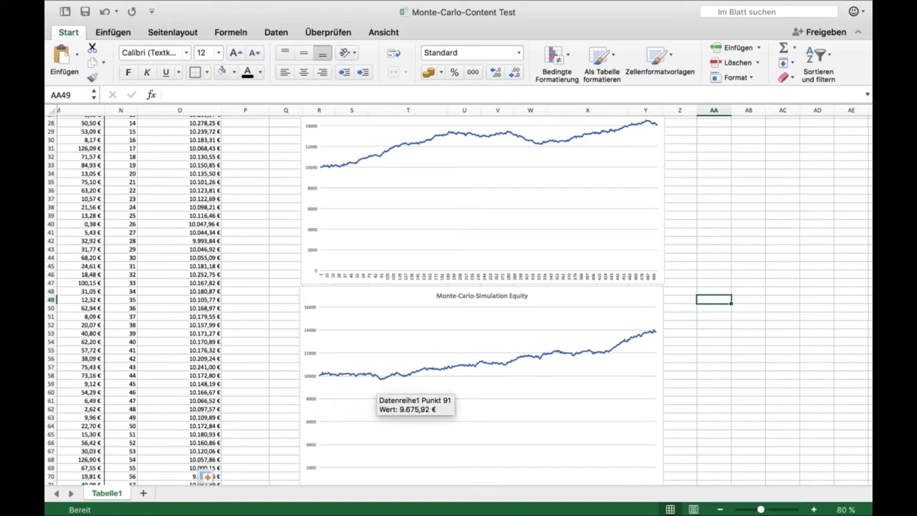
pyautogui.scroll(-3, 380, 387)
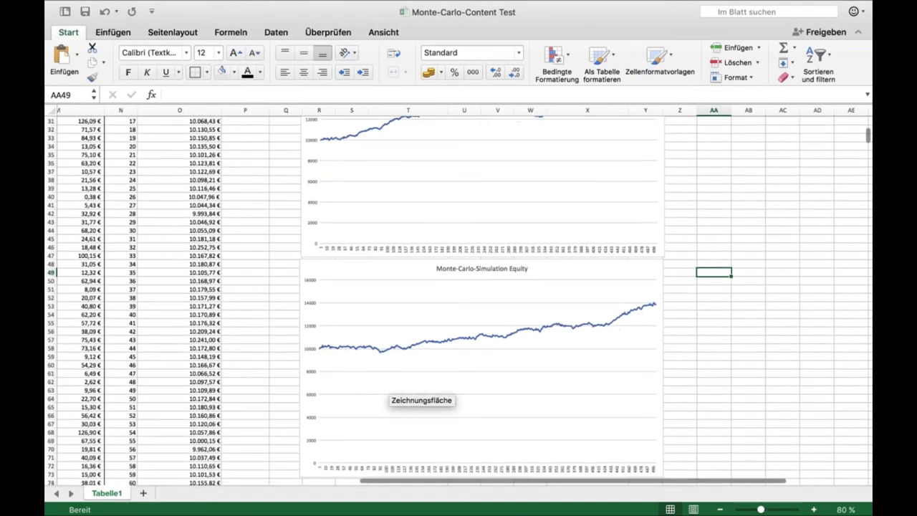
pyautogui.moveTo(405, 353)
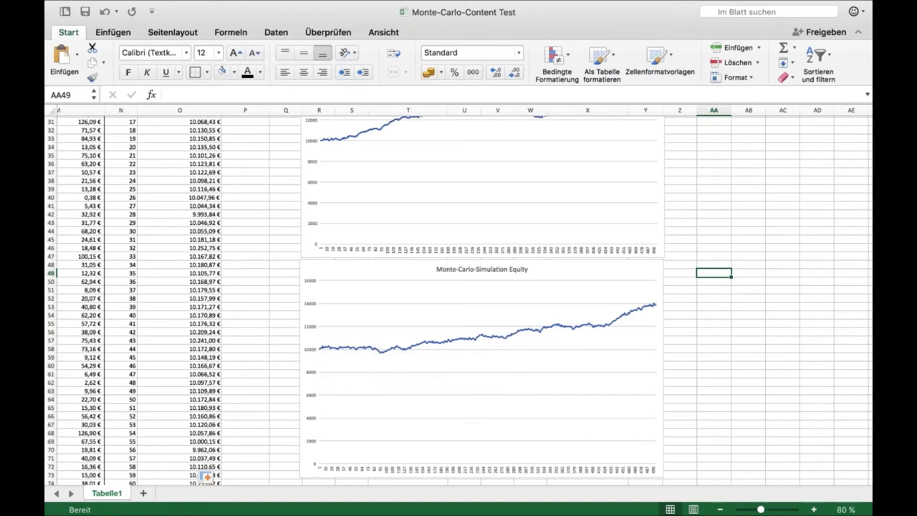
pyautogui.click(716, 308)
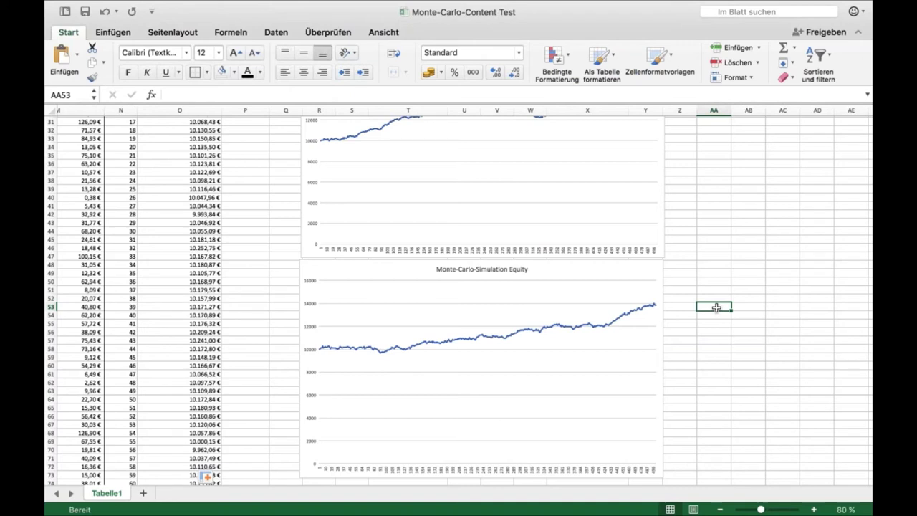
pyautogui.scroll(5, 705, 318)
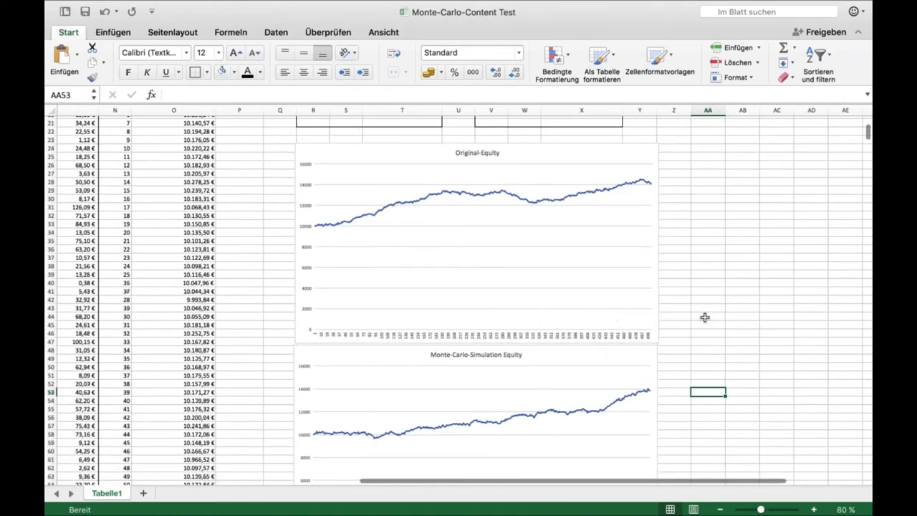
pyautogui.click(702, 335)
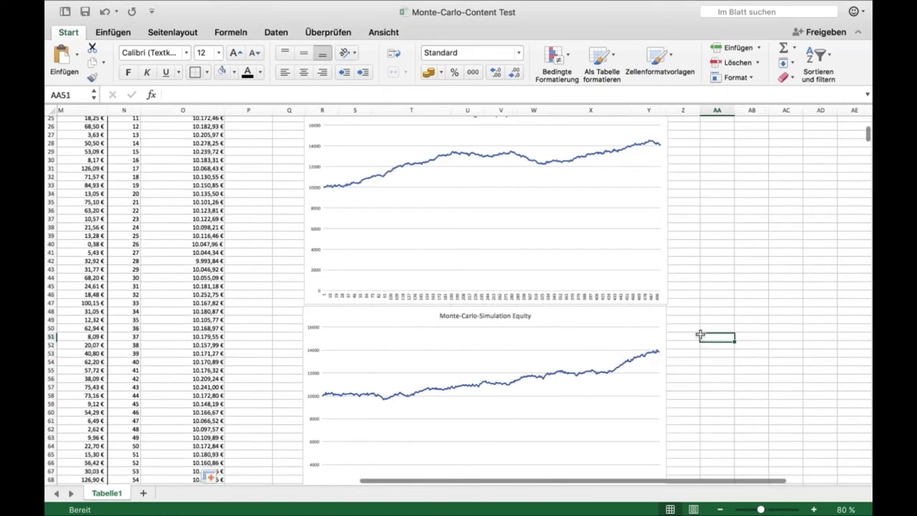
# Step: Generate another random simulation run and read the low point near the start of the new simulated equity curve
pyautogui.click(719, 304)
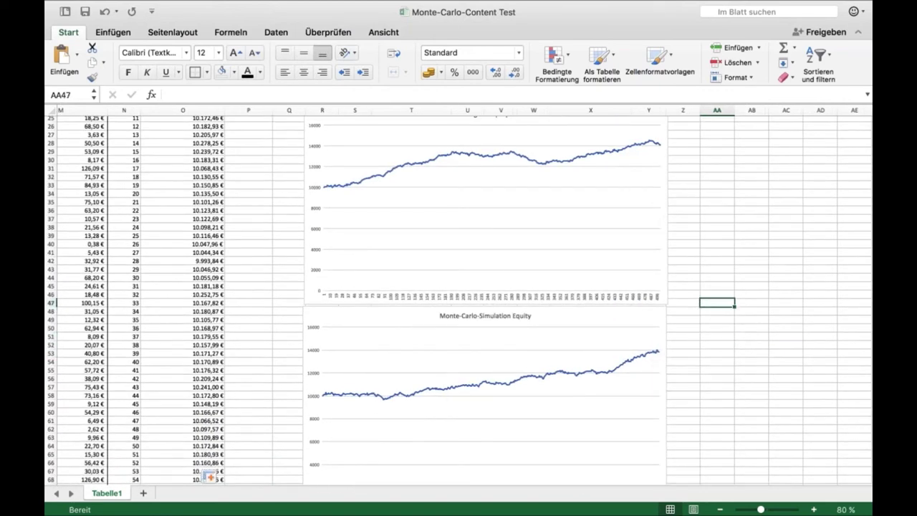
pyautogui.moveTo(487, 387)
pyautogui.press('Down')
pyautogui.press('Down')
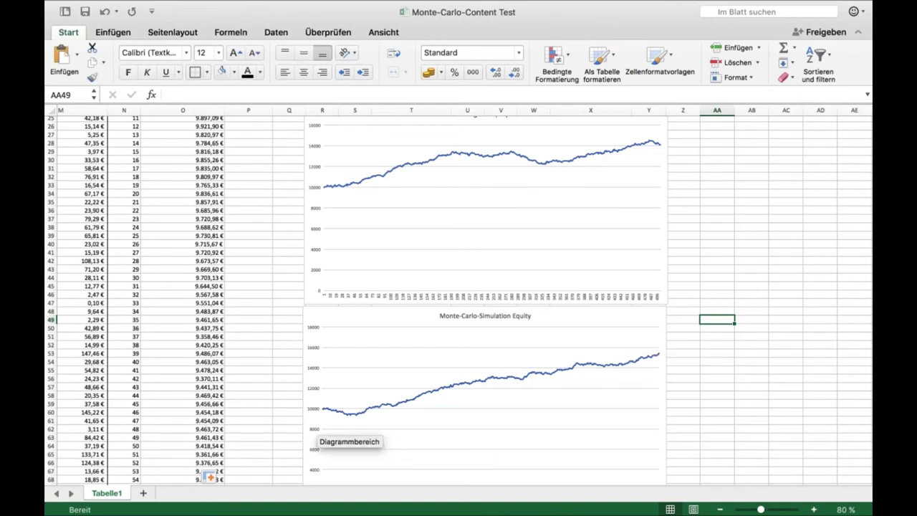
pyautogui.moveTo(347, 420)
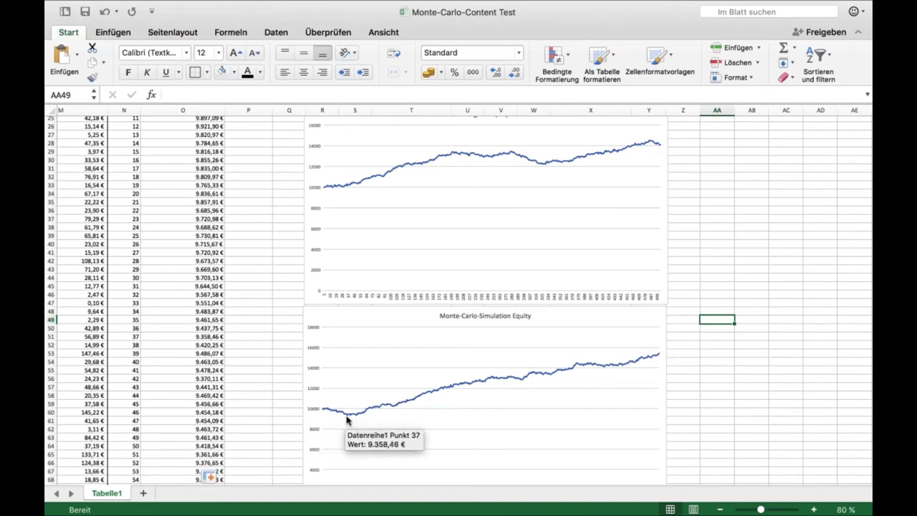
# Step: Inspect the cell references of the drawdown formula in P16 and leave the formula as it is
pyautogui.scroll(10, 347, 420)
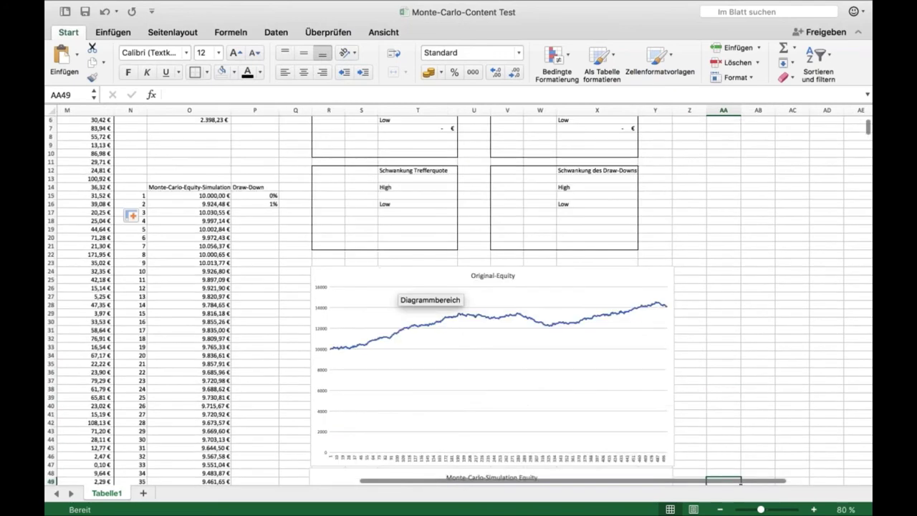
pyautogui.click(260, 203)
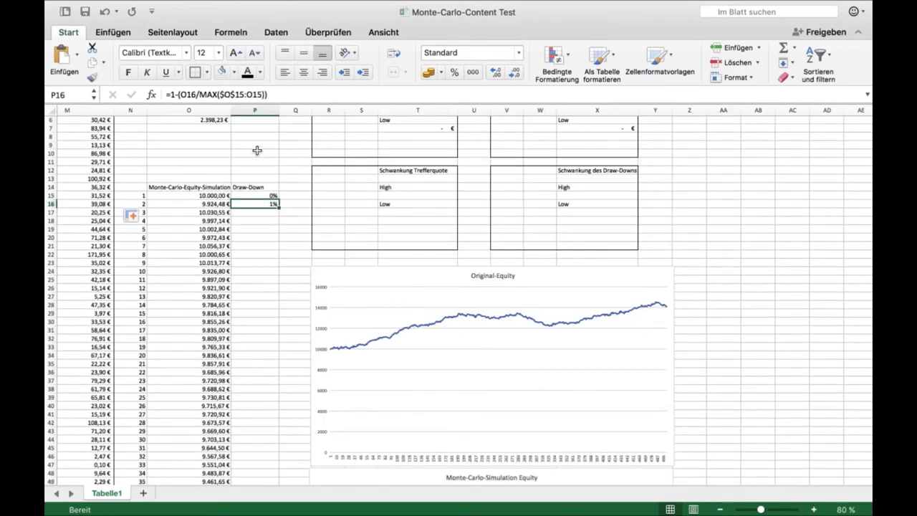
pyautogui.click(291, 93)
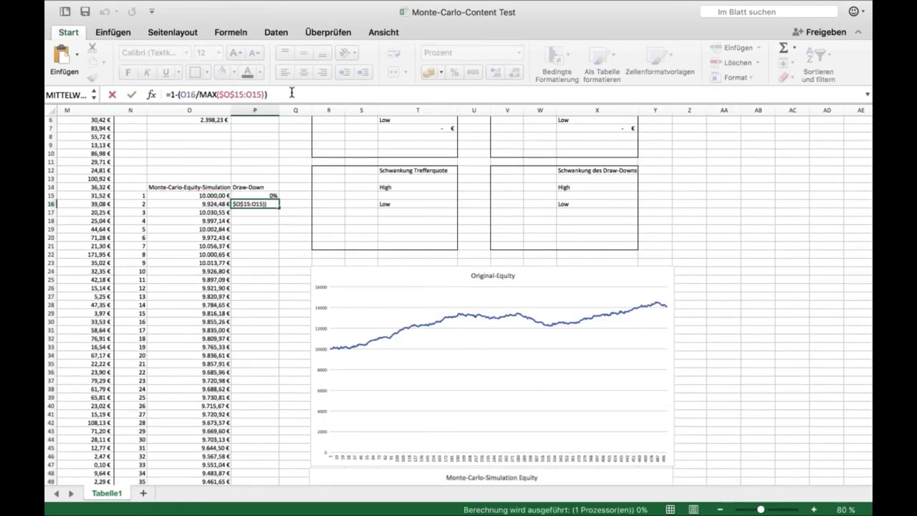
pyautogui.press('Escape')
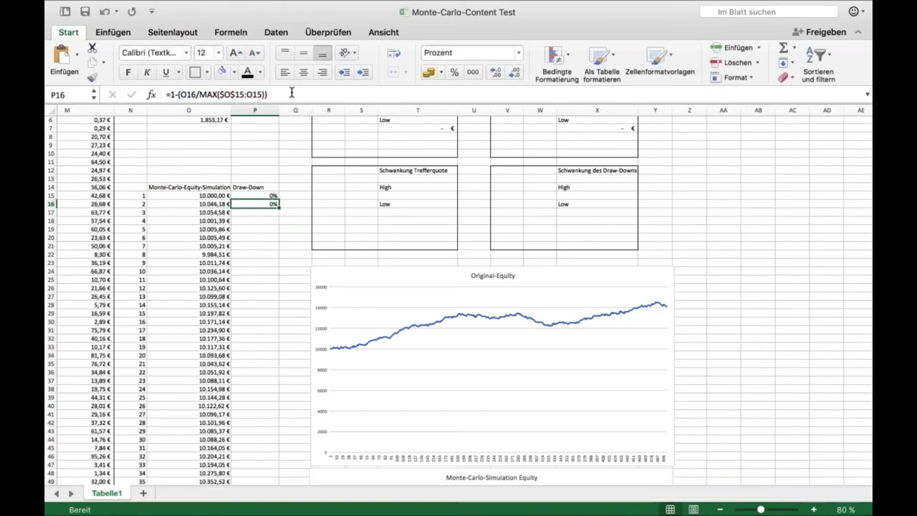
# Step: Fill the drawdown formula from P16 down the Draw-Down column through P514, the row of trade 500
pyautogui.moveTo(279, 207); pyautogui.dragTo(270, 365)
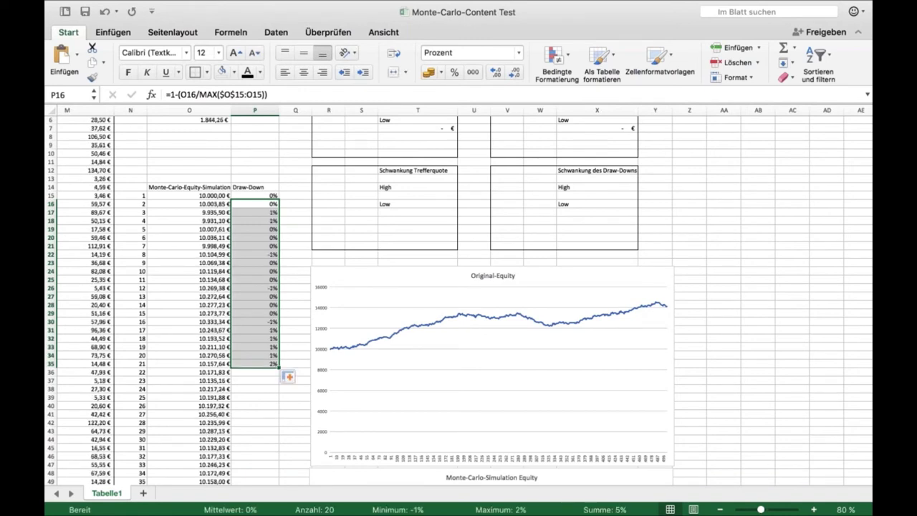
pyautogui.moveTo(279, 366)
pyautogui.mouseDown()
pyautogui.moveTo(283, 510)
pyautogui.moveTo(270, 195)
pyautogui.moveTo(348, 201)
pyautogui.mouseUp()
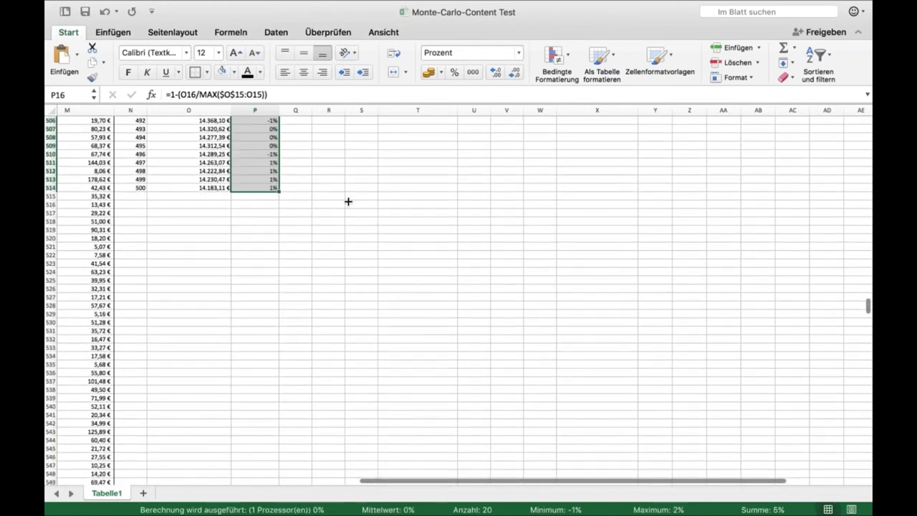
pyautogui.scroll(10, 297, 263)
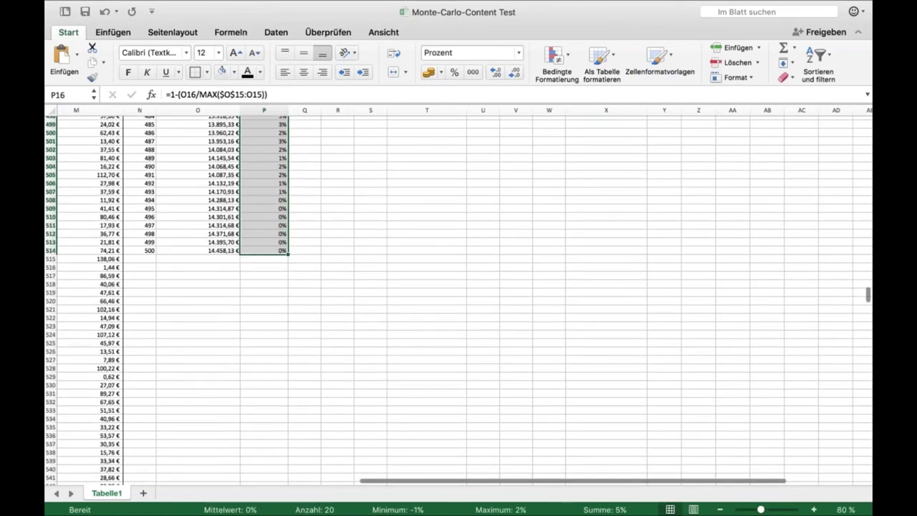
pyautogui.scroll(20, 296, 262)
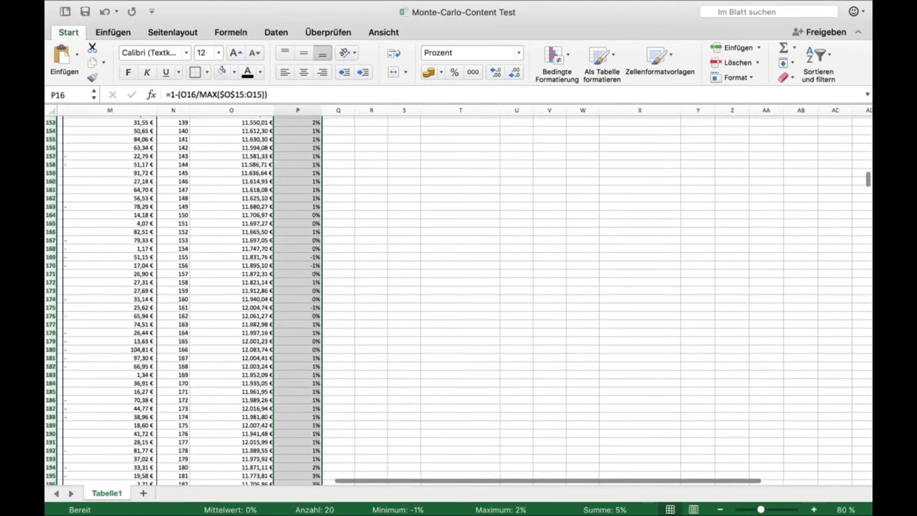
pyautogui.scroll(15, 333, 201)
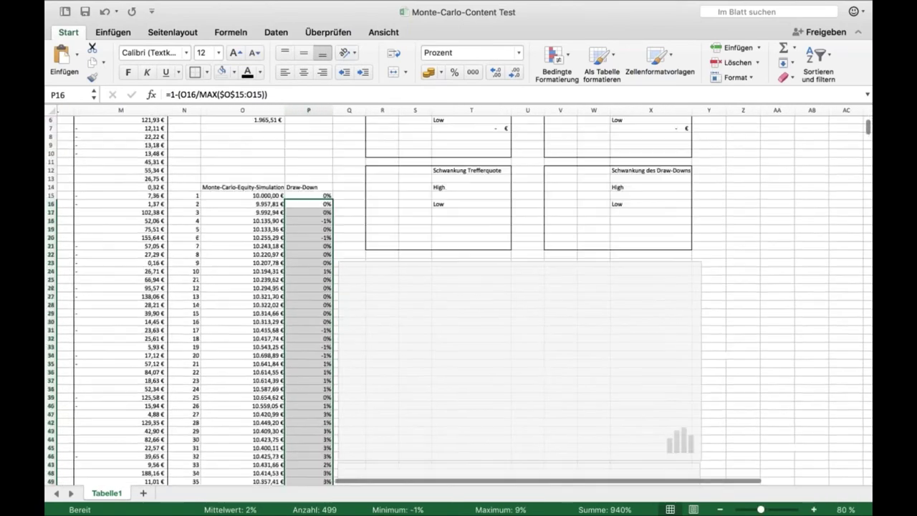
pyautogui.click(334, 202)
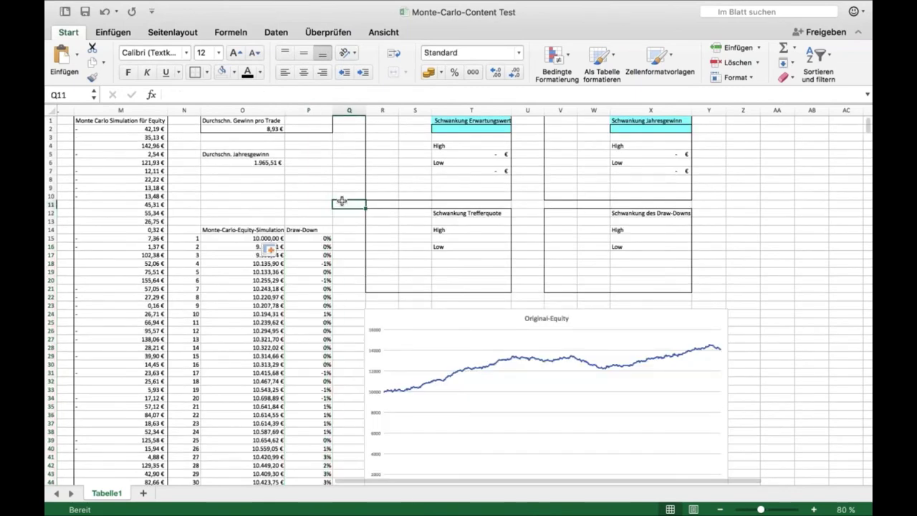
# Step: Review both equity charts alongside the filled Draw-Down column and check its starting cell P15
pyautogui.scroll(-3, 337, 201)
pyautogui.scroll(-2, 342, 201)
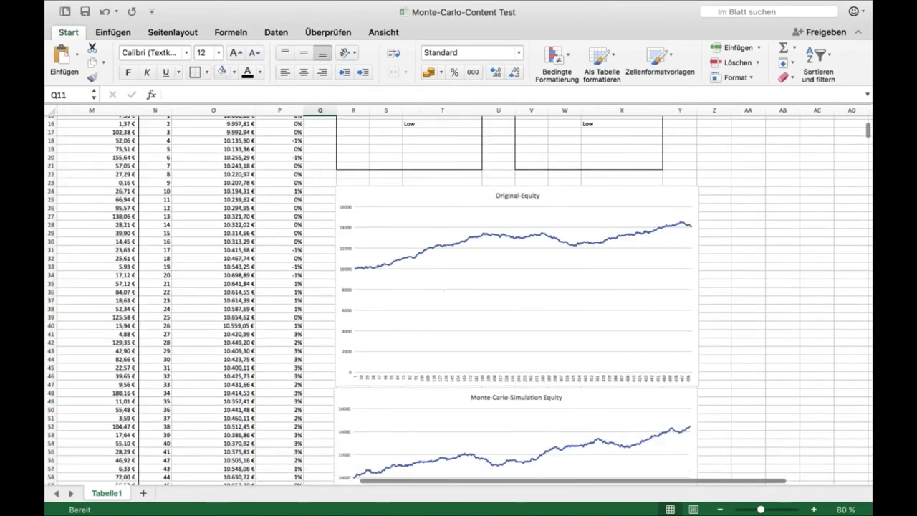
pyautogui.click(780, 209)
pyautogui.scroll(-1, 779, 209)
pyautogui.scroll(3, 779, 208)
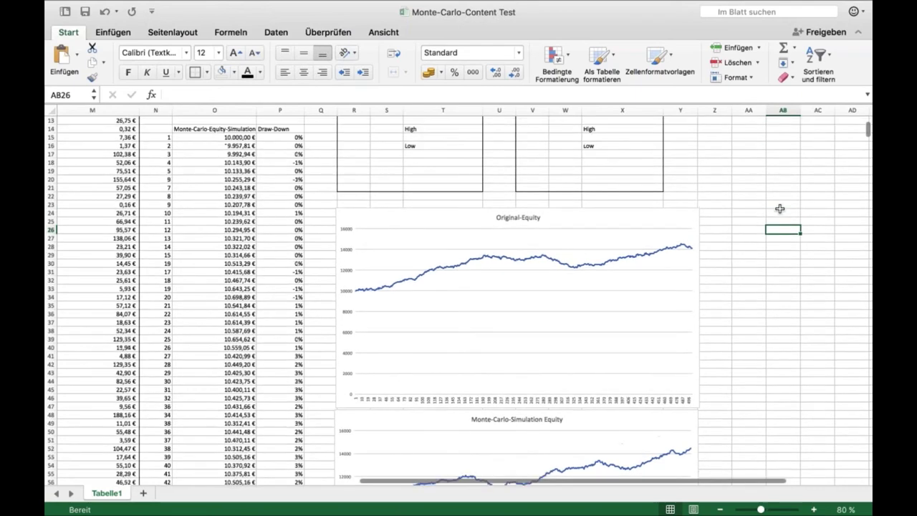
pyautogui.click(783, 255)
pyautogui.scroll(-1, 459, 301)
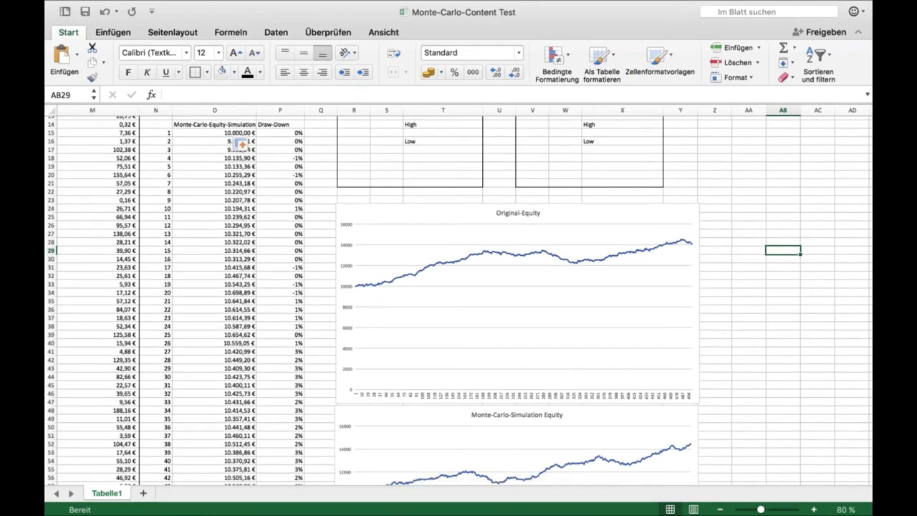
pyautogui.scroll(-5, 242, 144)
pyautogui.scroll(4, 519, 326)
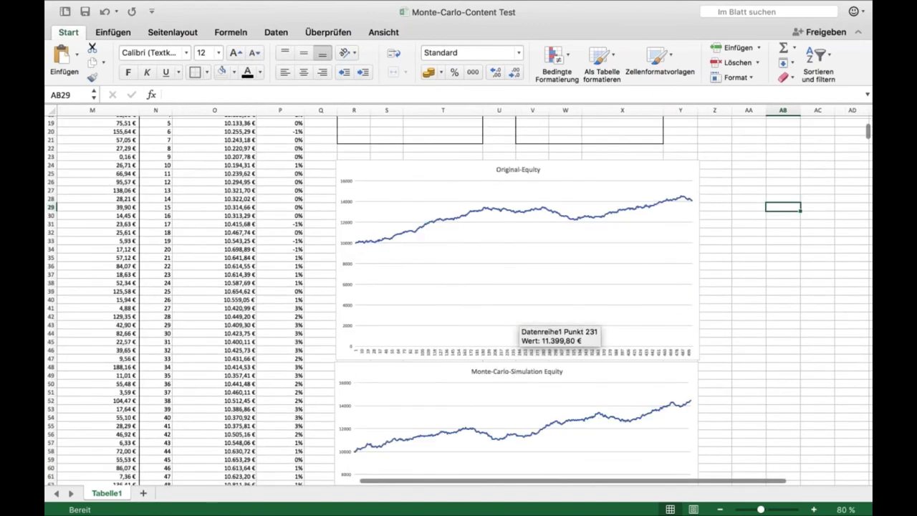
pyautogui.scroll(4, 430, 316)
pyautogui.click(292, 197)
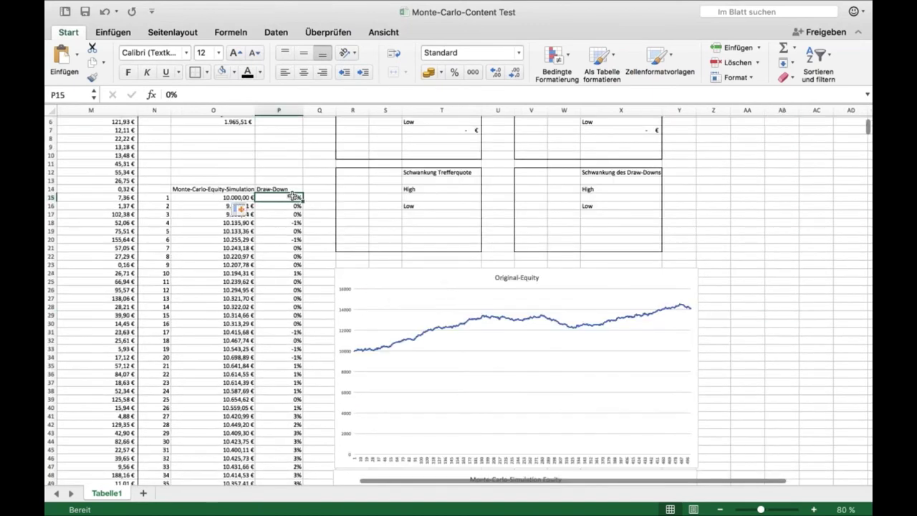
# Step: Check the cell references of the drawdown formula in P16 again and recalculate the sheet with the formula kept as is
pyautogui.click(289, 206)
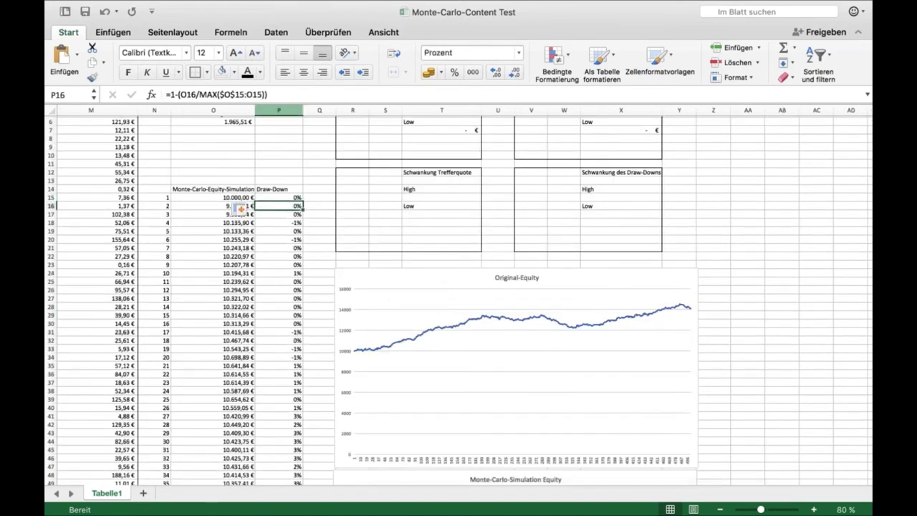
pyautogui.doubleClick(289, 205)
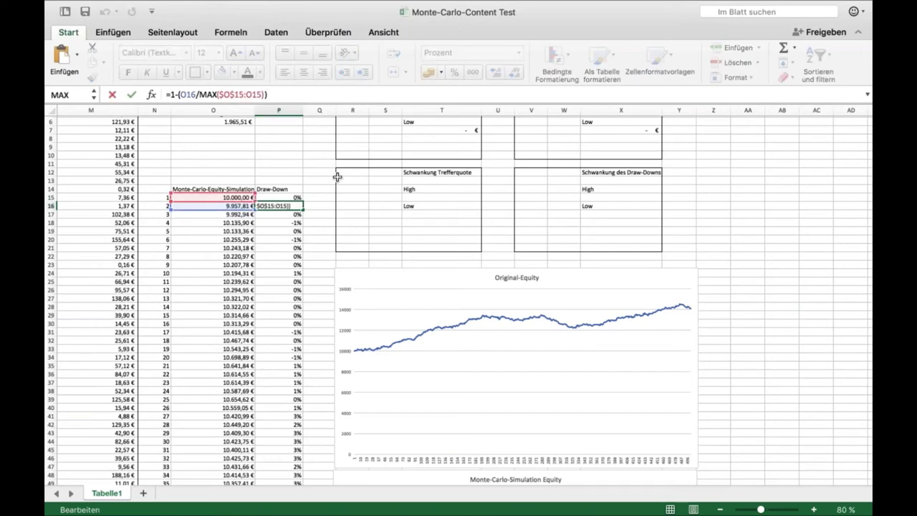
pyautogui.press('Return')
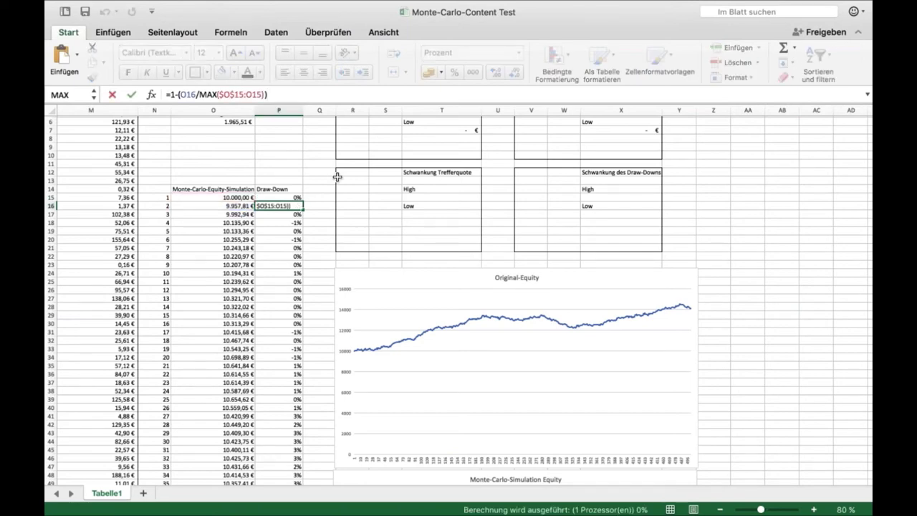
pyautogui.press('Up')
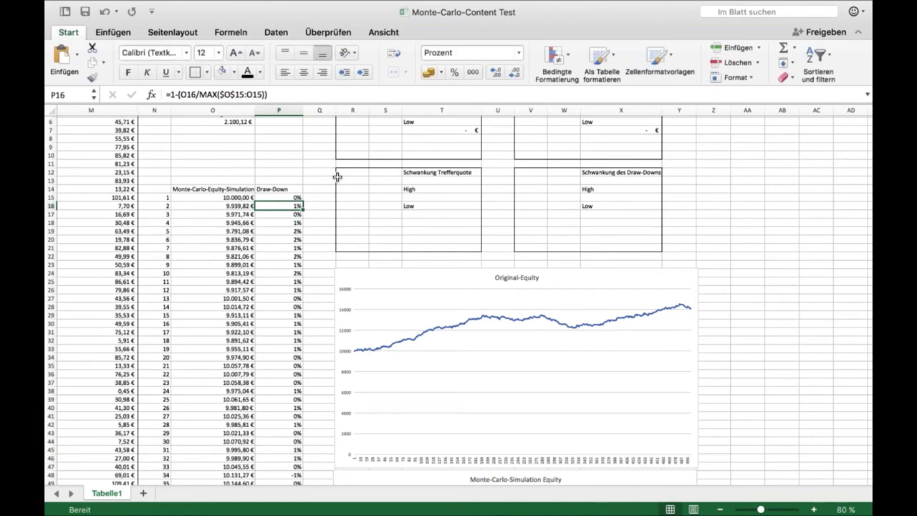
# Step: Insert a clustered column chart of the Draw-Down values in P15:P514
pyautogui.moveTo(294, 197); pyautogui.dragTo(316, 320)
pyautogui.scroll(20, 315, 320)
pyautogui.scroll(20, 315, 320)
pyautogui.hscroll(1, 315, 320)
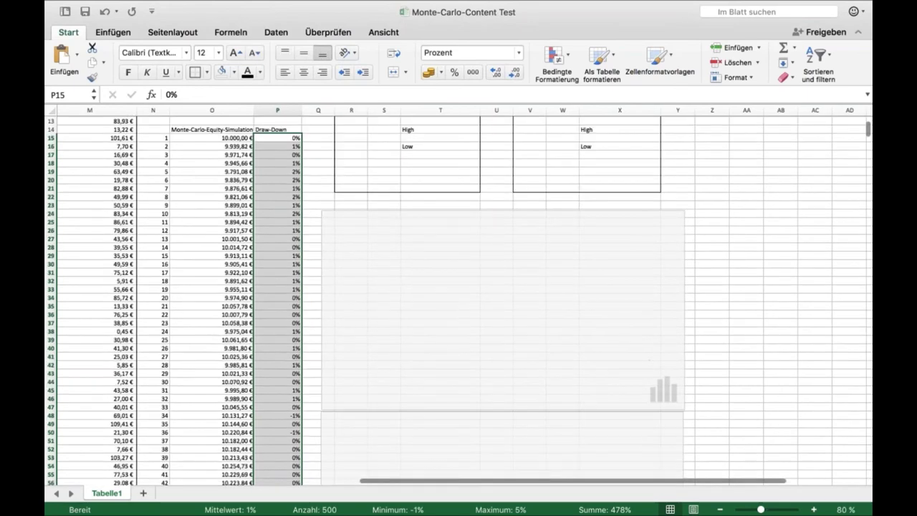
pyautogui.scroll(3, 458, 295)
pyautogui.scroll(-3, 458, 295)
pyautogui.hscroll(2, 458, 295)
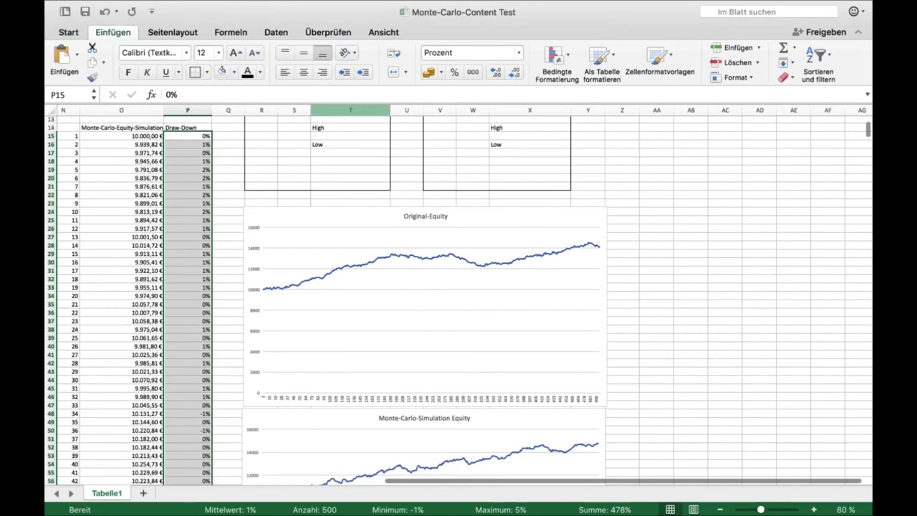
pyautogui.click(360, 56)
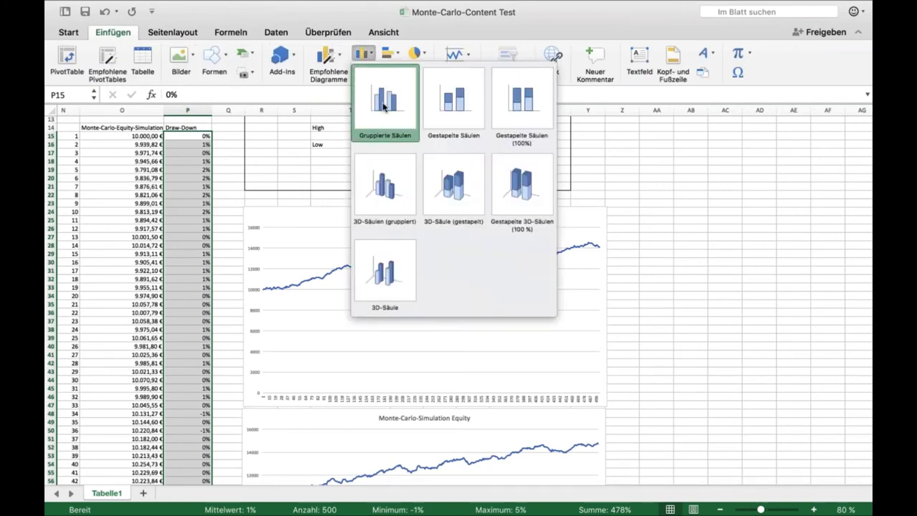
pyautogui.click(595, 271)
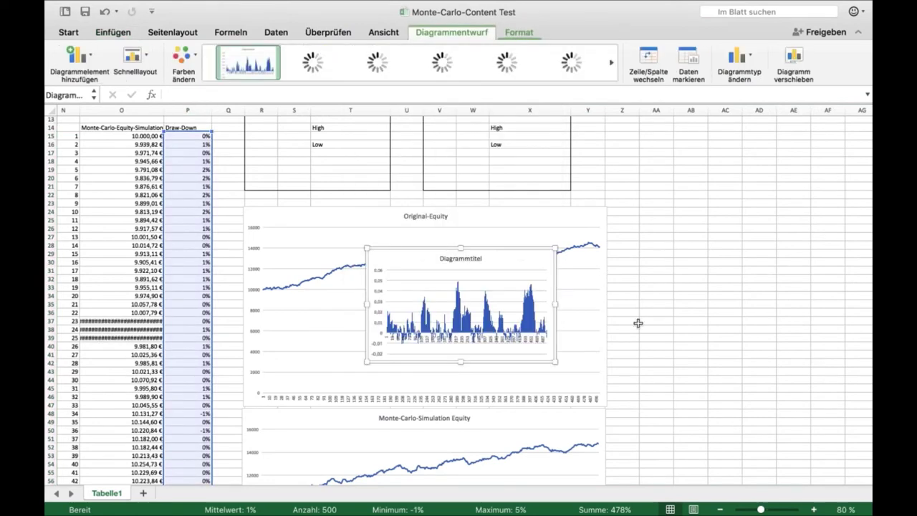
# Step: Place the new drawdown chart directly beside the Monte-Carlo-Simulation Equity chart and enlarge it to the same height
pyautogui.scroll(-5, 638, 323)
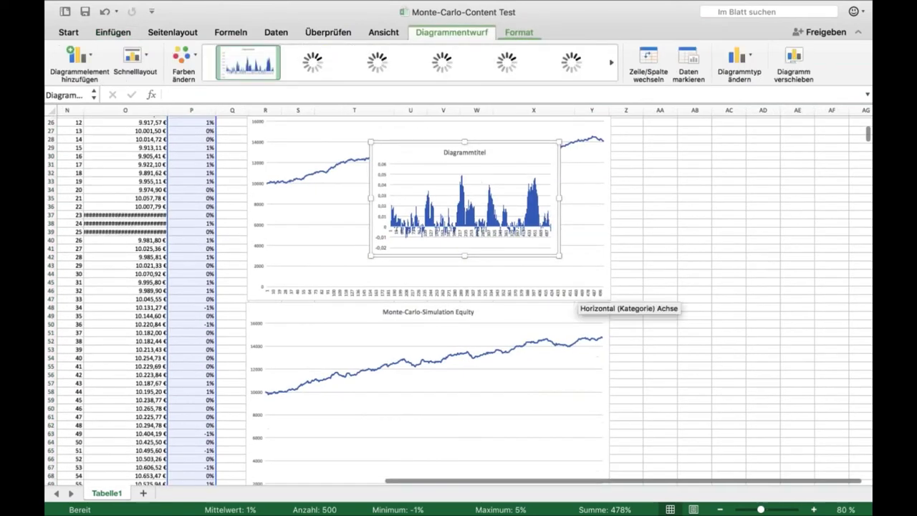
pyautogui.moveTo(550, 252); pyautogui.dragTo(792, 414)
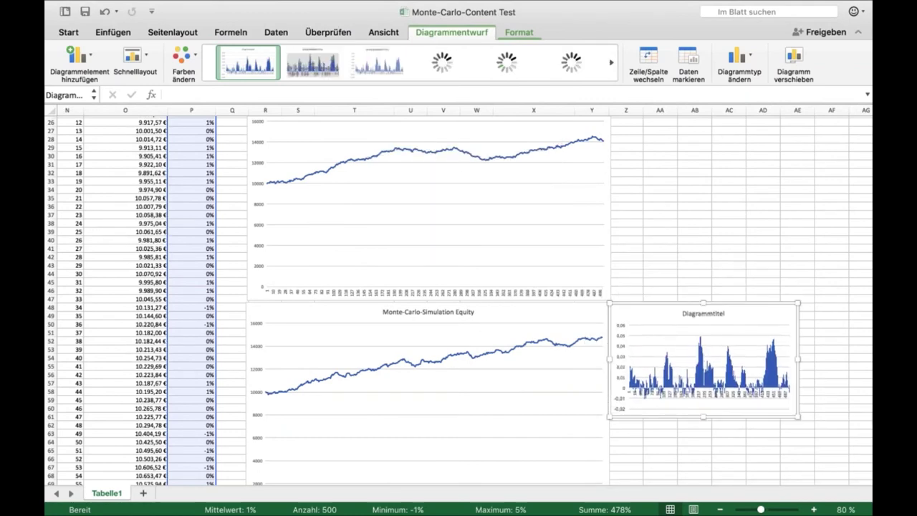
pyautogui.scroll(-5, 780, 304)
pyautogui.hscroll(1, 780, 305)
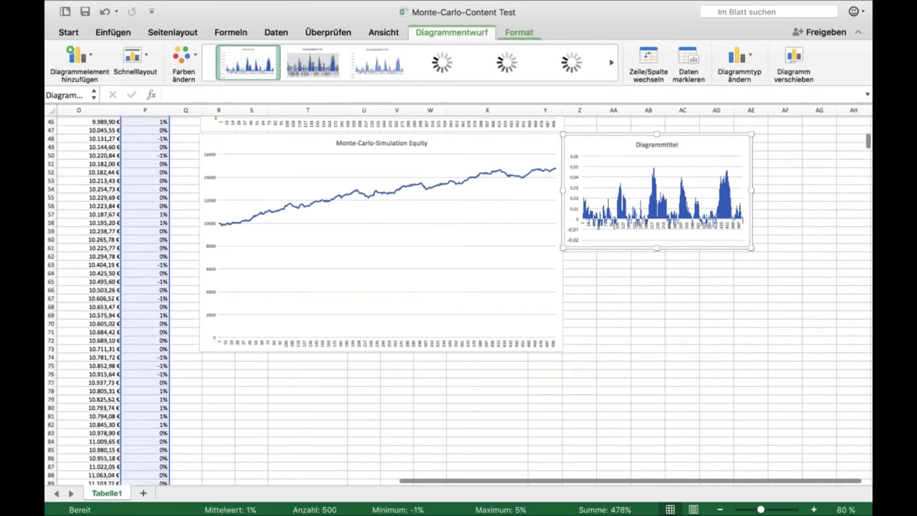
pyautogui.moveTo(750, 247); pyautogui.dragTo(822, 351)
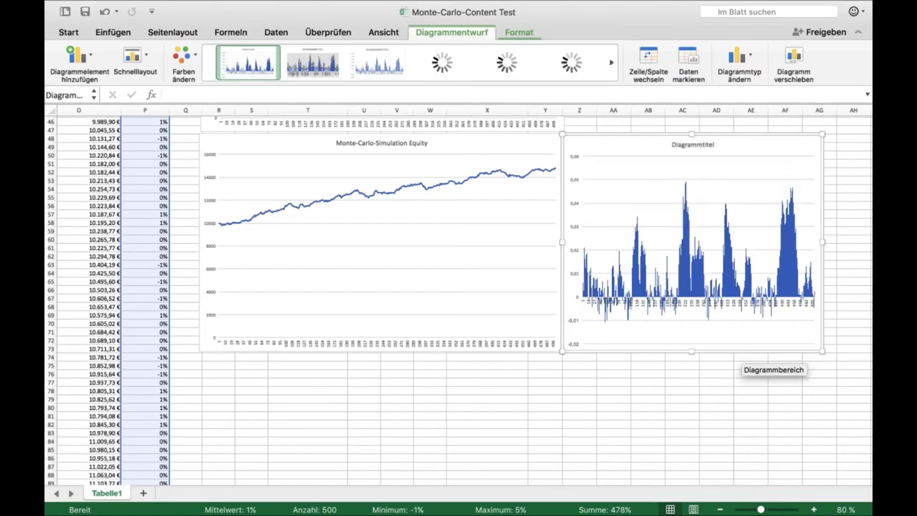
# Step: Title the new column chart "Draw-Down Monte-Carlo" and deselect the chart
pyautogui.scroll(3, 822, 351)
pyautogui.click(686, 195)
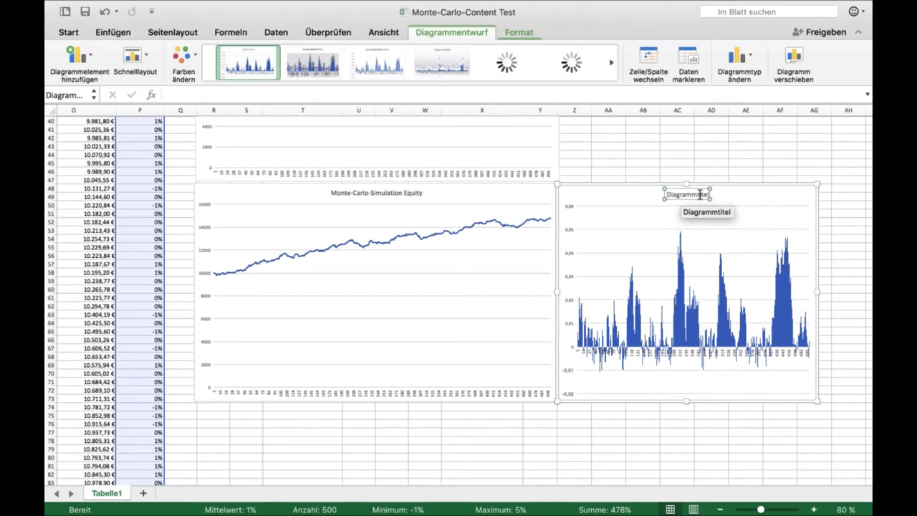
pyautogui.doubleClick(707, 194)
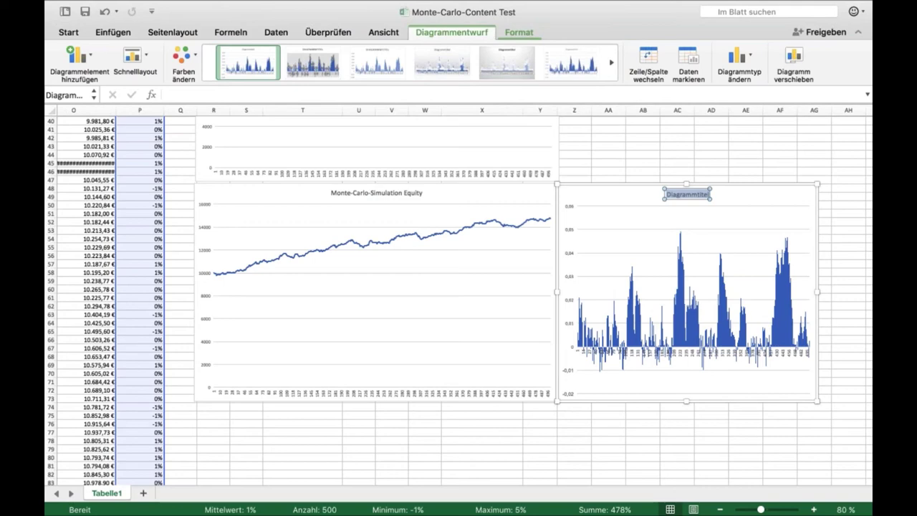
pyautogui.write('Draw-Down')
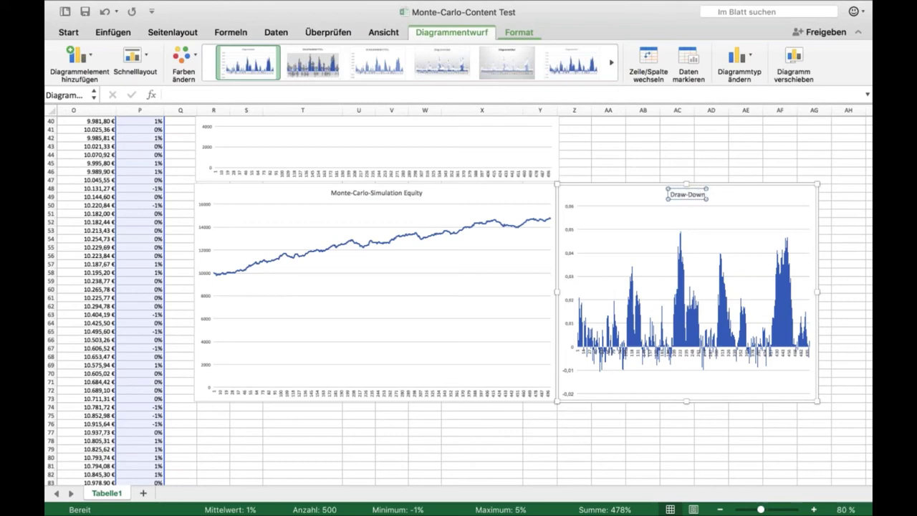
pyautogui.write('Monte-Carlo')
pyautogui.click(711, 163)
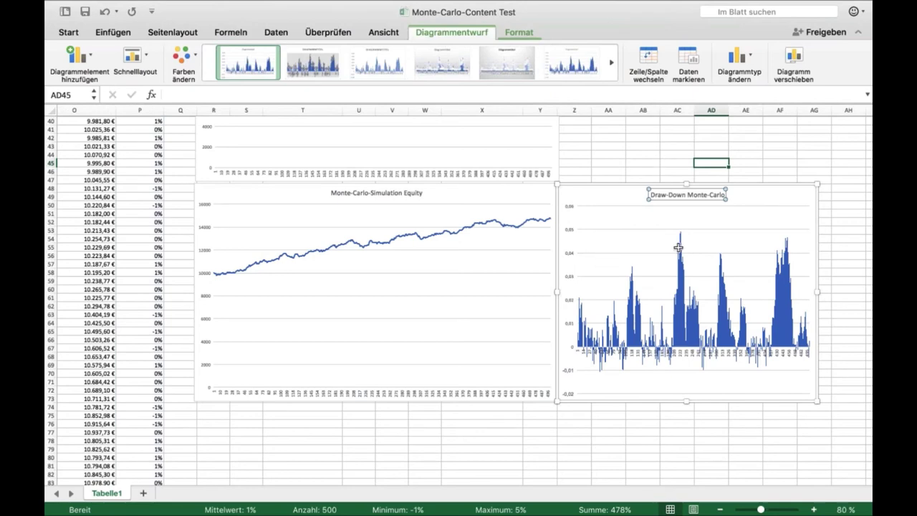
pyautogui.press('Escape')
# Step: Read the drawdown chart's highest peak and generate several new random runs to compare the simulated equity with its drawdowns
pyautogui.hscroll(2, 666, 237)
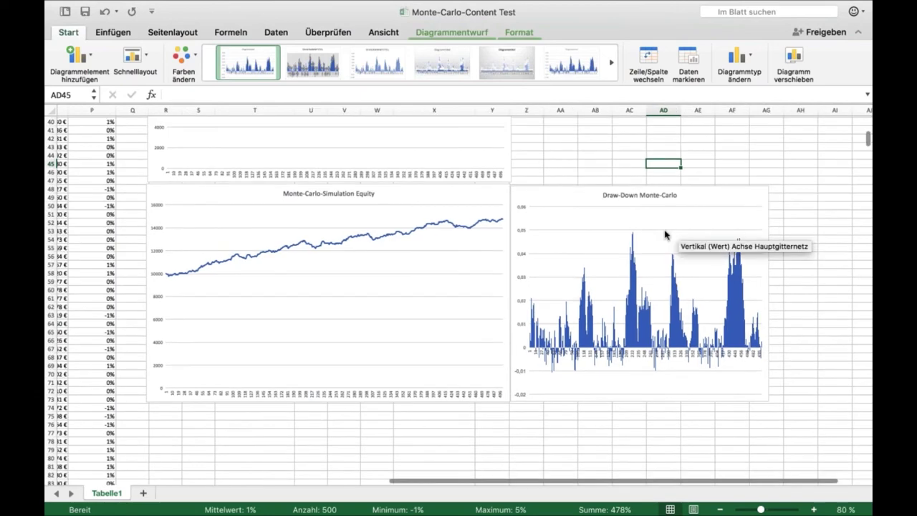
pyautogui.press('Right')
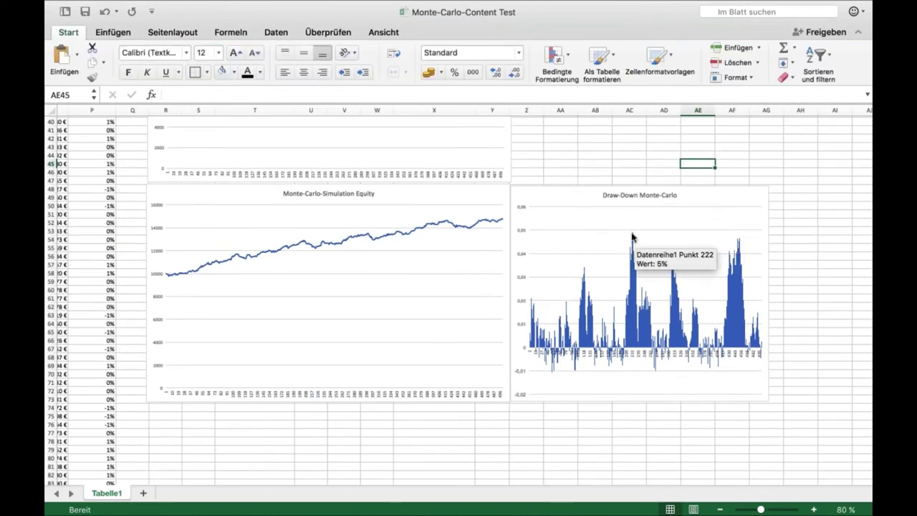
pyautogui.click(589, 165)
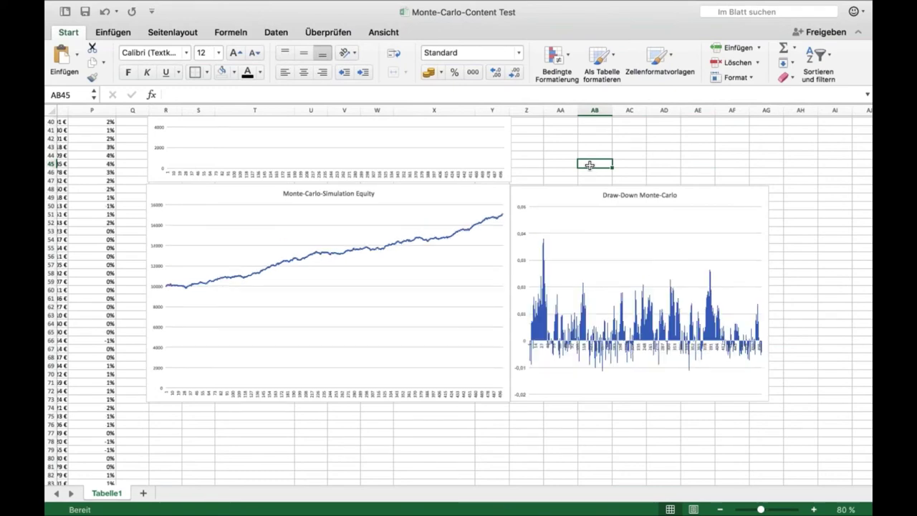
pyautogui.press('F9')
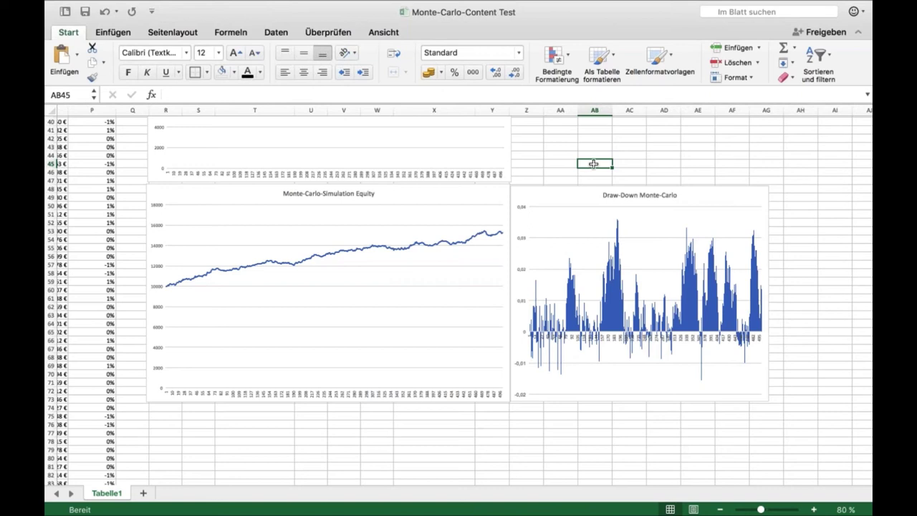
pyautogui.press('Left')
pyautogui.click(593, 164)
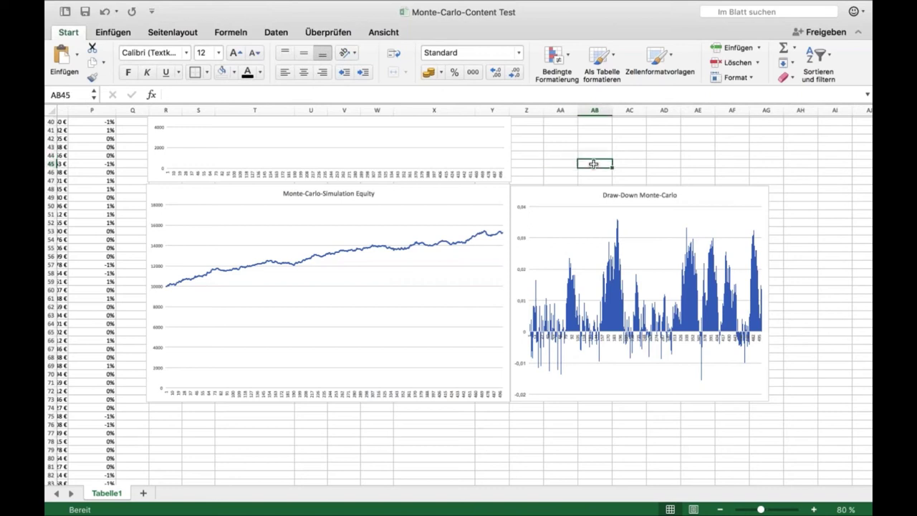
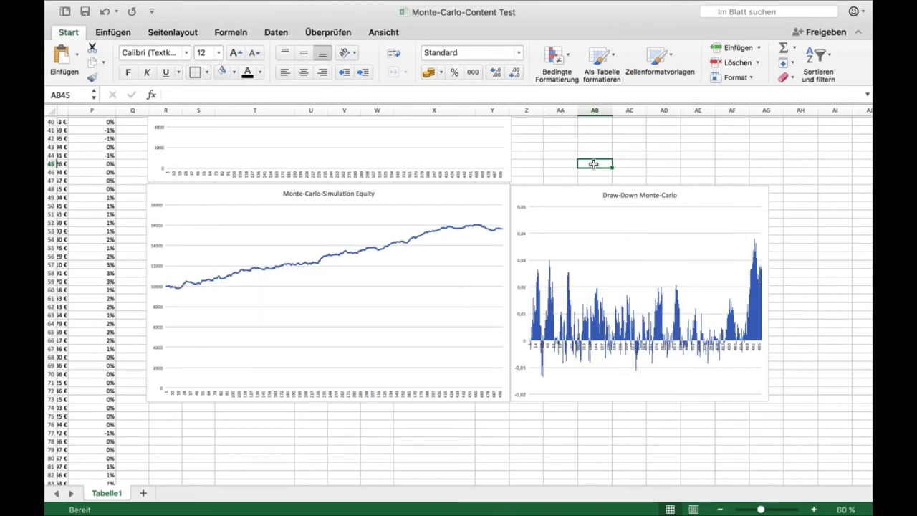
# Step: Generate more random runs with the Original-Equity chart in view and compare it with the simulated equity and drawdowns
pyautogui.scroll(5, 593, 164)
pyautogui.click(566, 181)
pyautogui.click(577, 242)
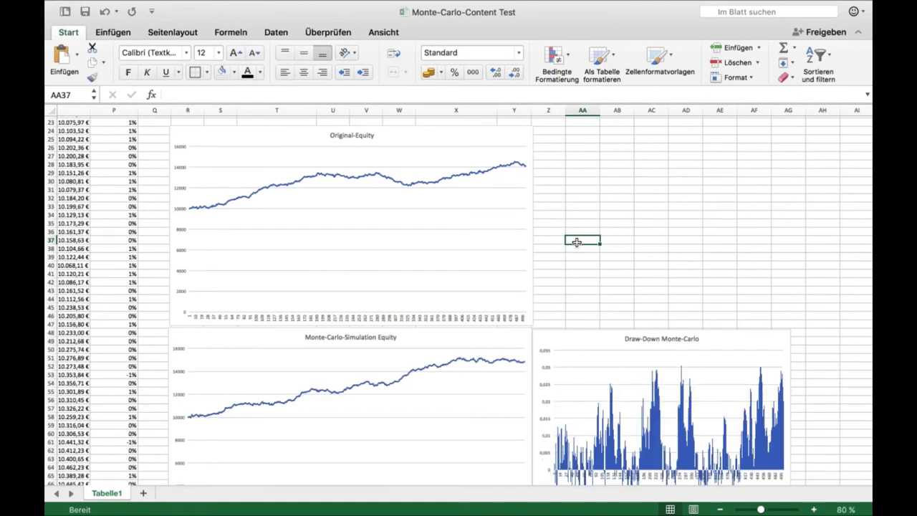
pyautogui.press('F9')
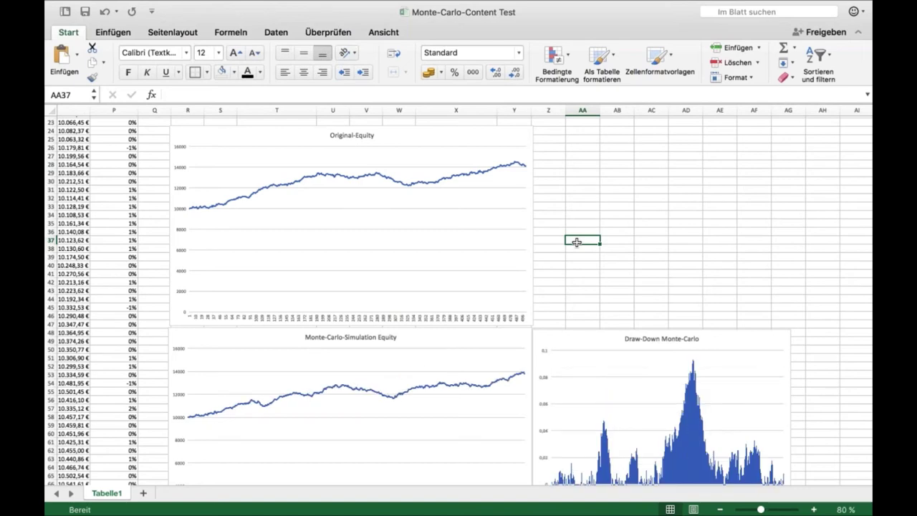
pyautogui.press('F9')
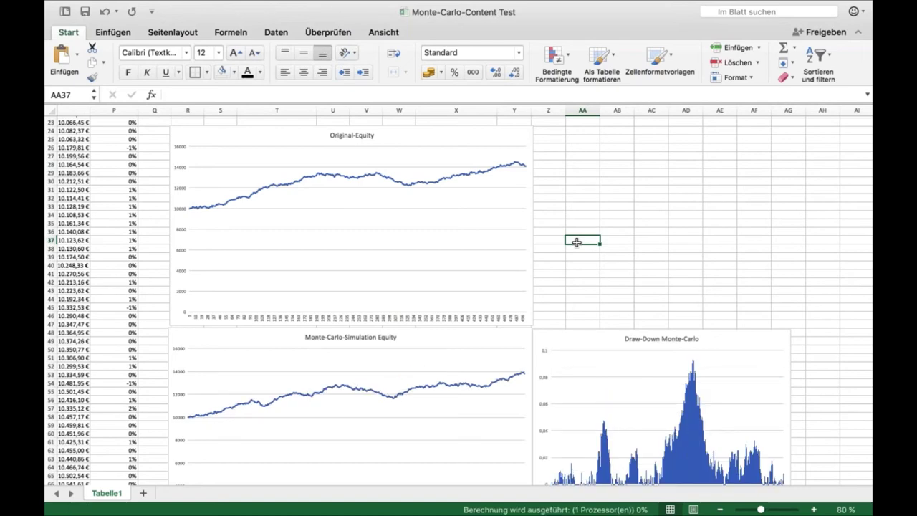
# Step: Review the statistics, average profit figures and fluctuation boxes at the top of the sheet, ending on empty cell O8
pyautogui.scroll(1, 578, 243)
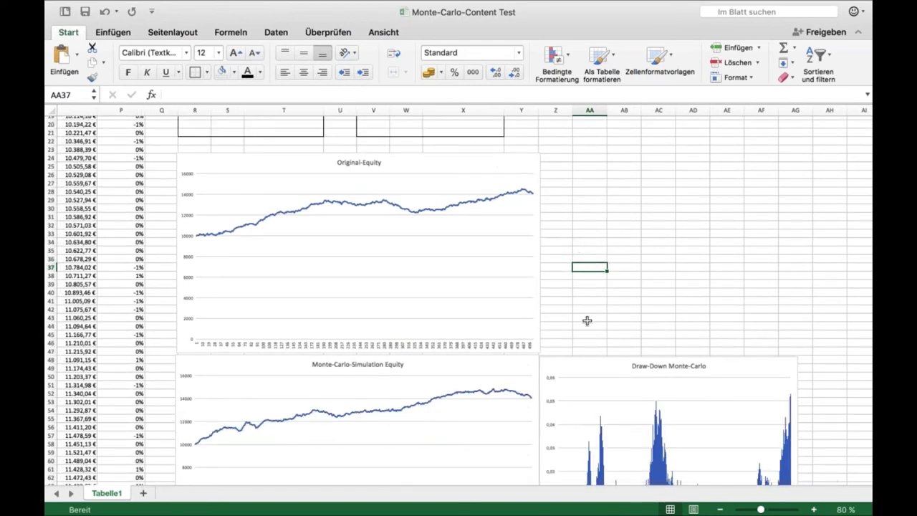
pyautogui.scroll(6, 587, 320)
pyautogui.hscroll(-2, 587, 320)
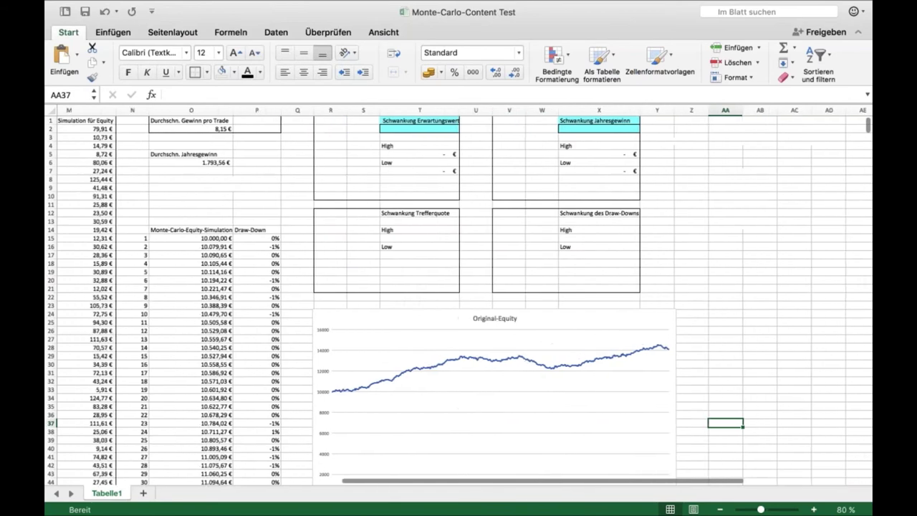
pyautogui.hscroll(-2, 550, 212)
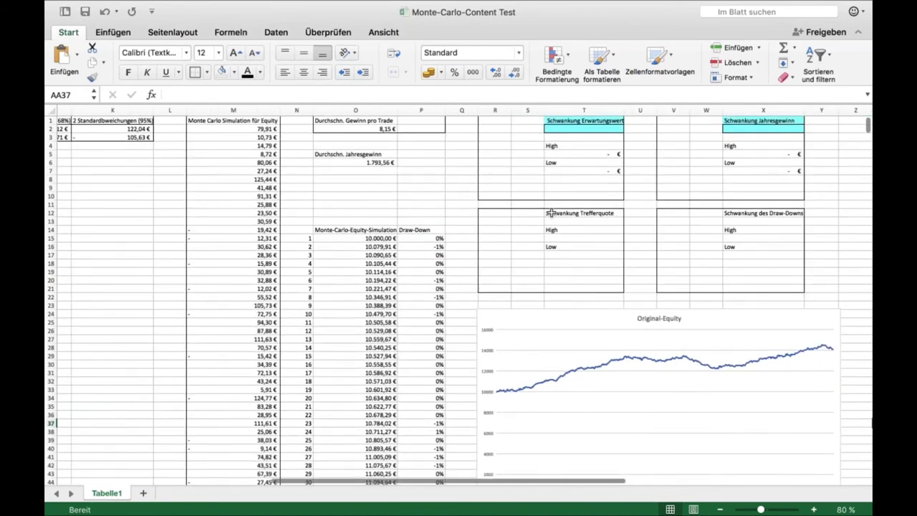
pyautogui.hscroll(-2, 475, 186)
pyautogui.hscroll(-1, 475, 185)
pyautogui.hscroll(2, 475, 186)
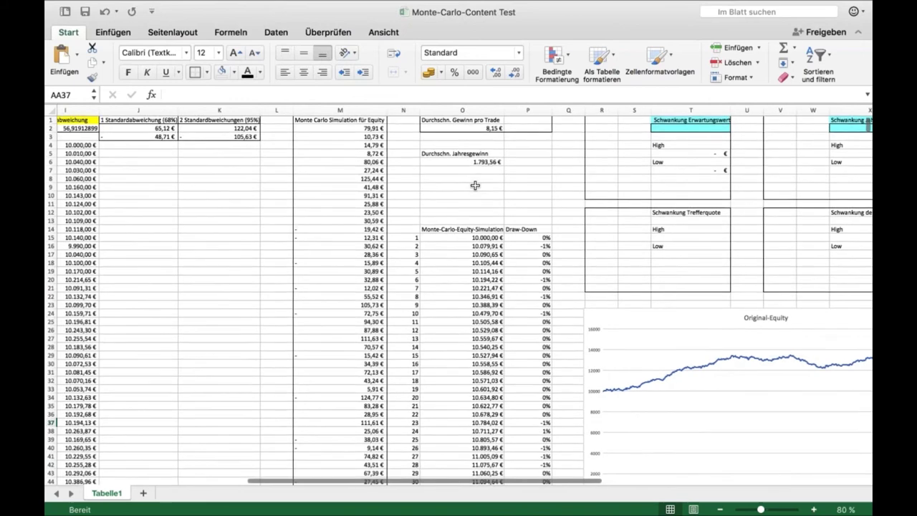
pyautogui.hscroll(2, 475, 186)
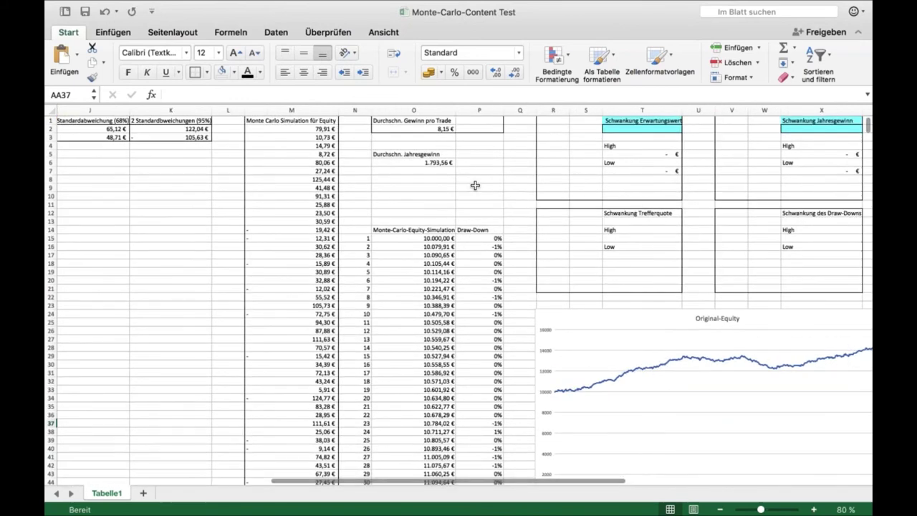
pyautogui.hscroll(-3, 474, 185)
pyautogui.hscroll(2, 475, 186)
pyautogui.scroll(-2, 475, 185)
pyautogui.scroll(2, 475, 185)
pyautogui.scroll(-2, 475, 186)
pyautogui.scroll(2, 475, 186)
pyautogui.hscroll(1, 475, 185)
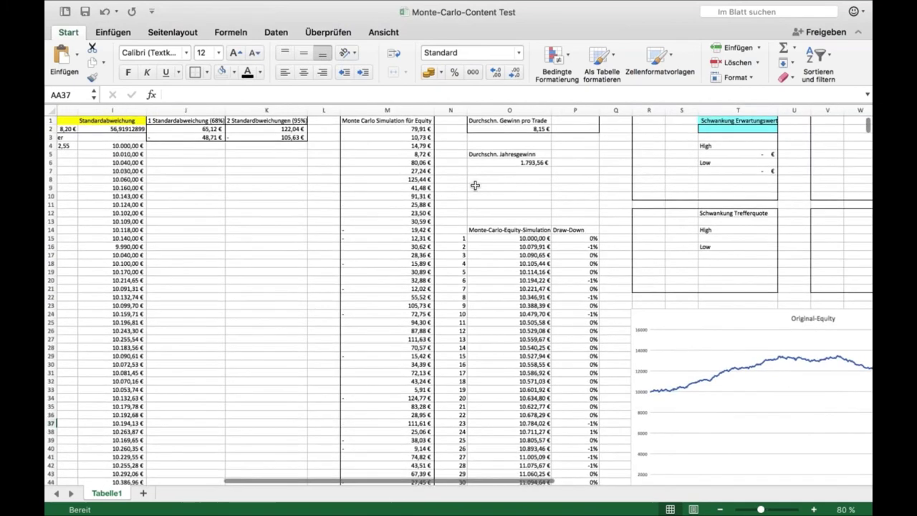
pyautogui.hscroll(1, 475, 185)
pyautogui.hscroll(1, 474, 185)
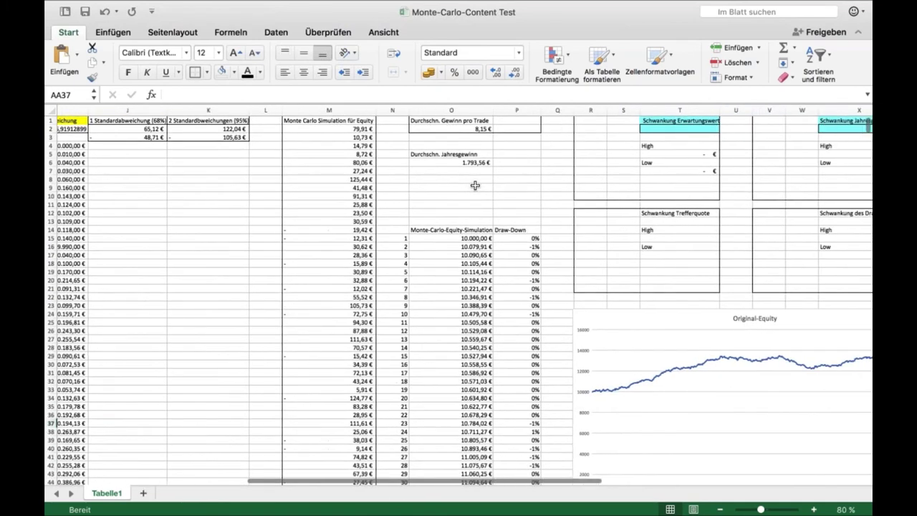
pyautogui.hscroll(-3, 475, 186)
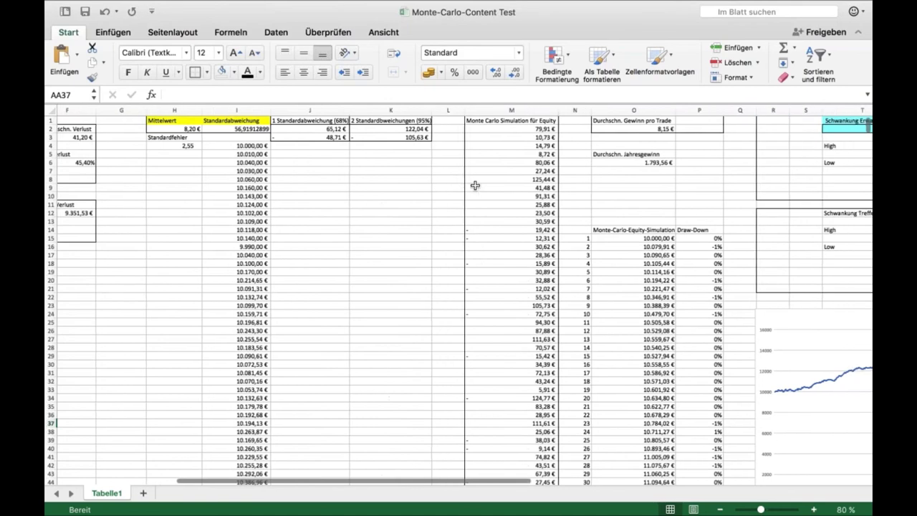
pyautogui.hscroll(4, 414, 197)
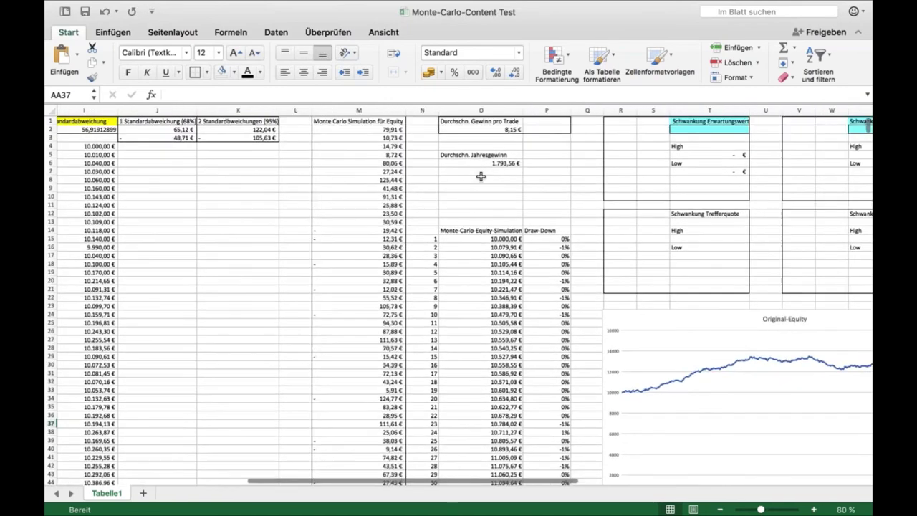
pyautogui.click(480, 179)
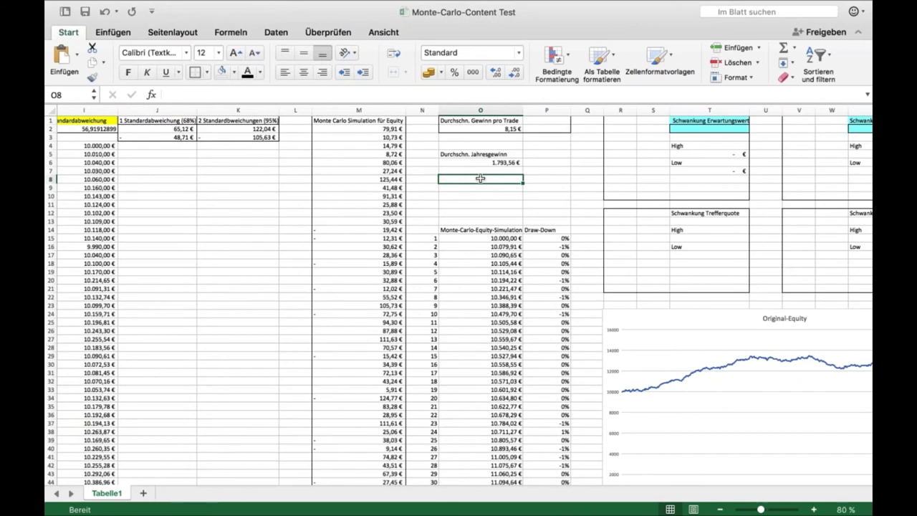
# Step: Inspect the formula behind the average profit per trade in O2 and leave the cell
pyautogui.click(480, 129)
pyautogui.click(372, 94)
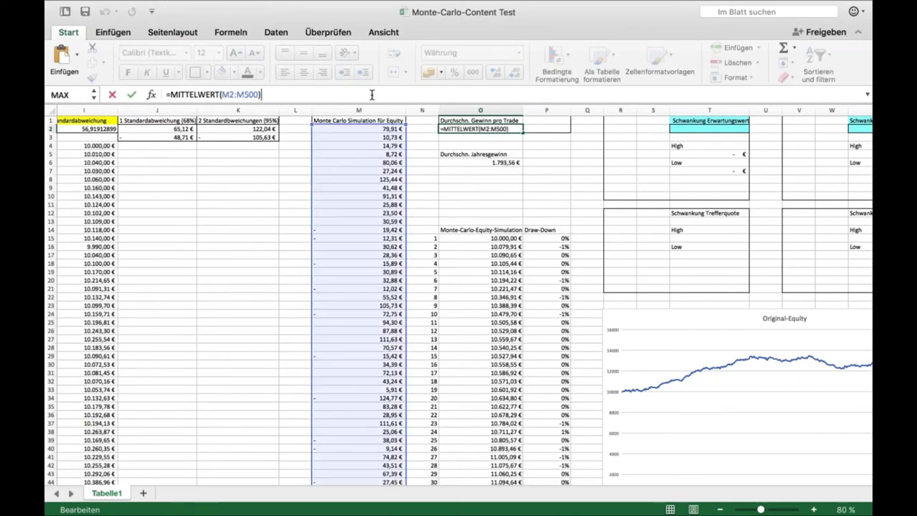
pyautogui.press('Return')
# Step: Record the simulated average profits per trade 12,50, 7,29 and 9,63 in cells R1 to R3
pyautogui.click(621, 121)
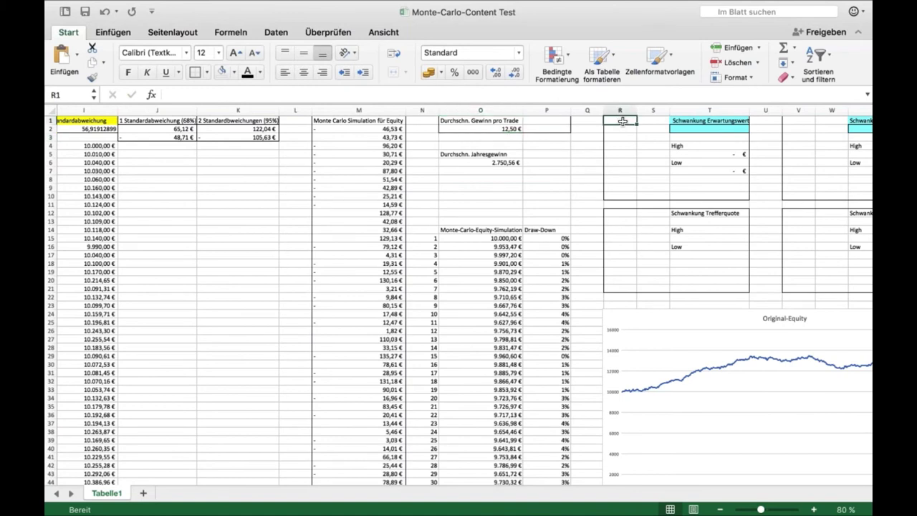
pyautogui.write('12,50')
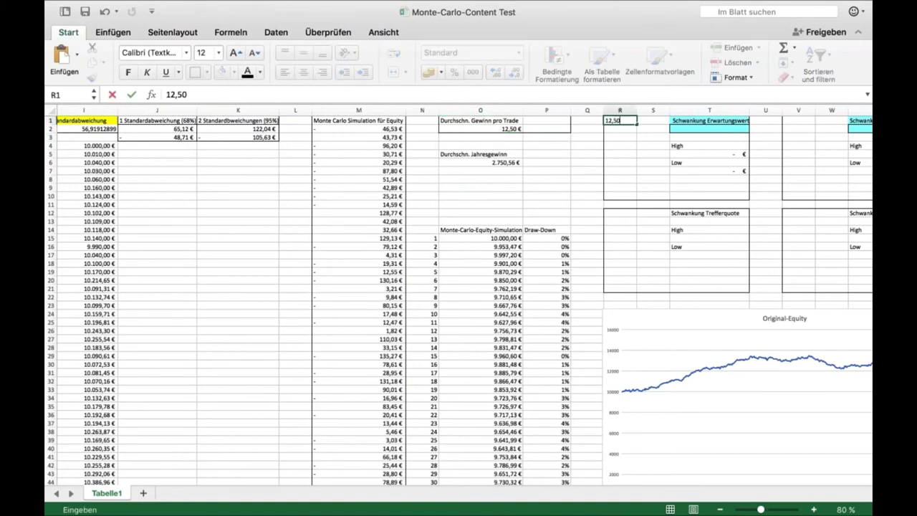
pyautogui.press('Return')
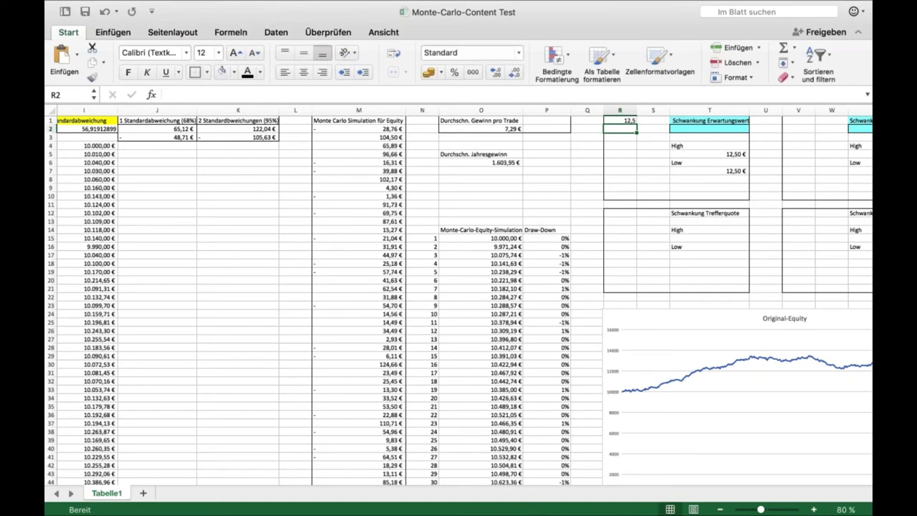
pyautogui.write('7,29')
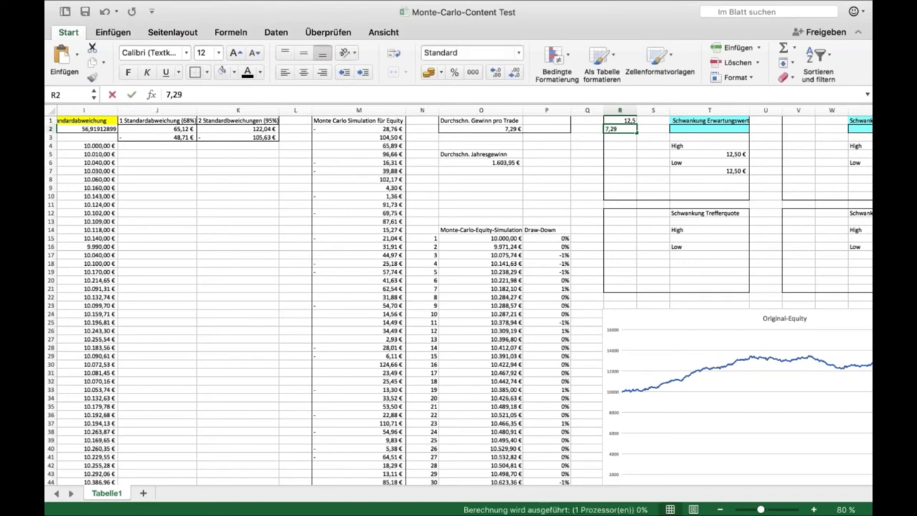
pyautogui.press('Return')
pyautogui.write('9,')
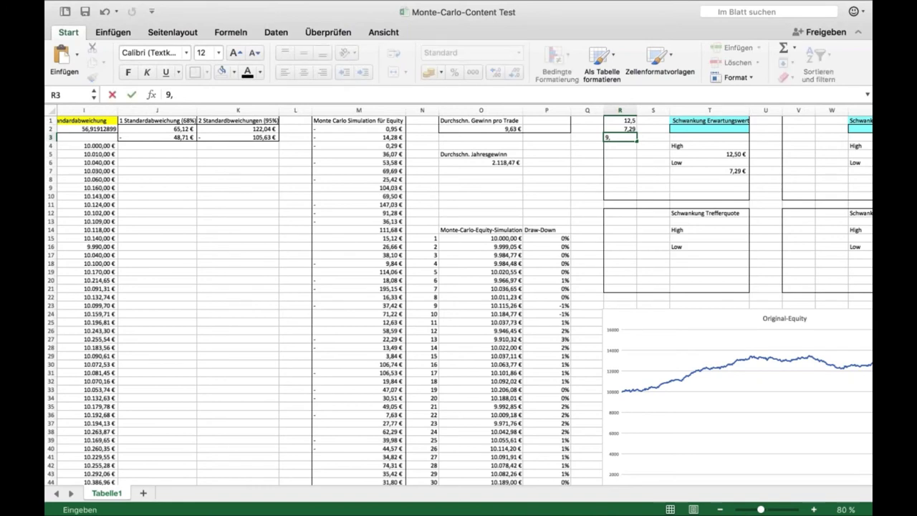
pyautogui.write('63')
pyautogui.press('Return')
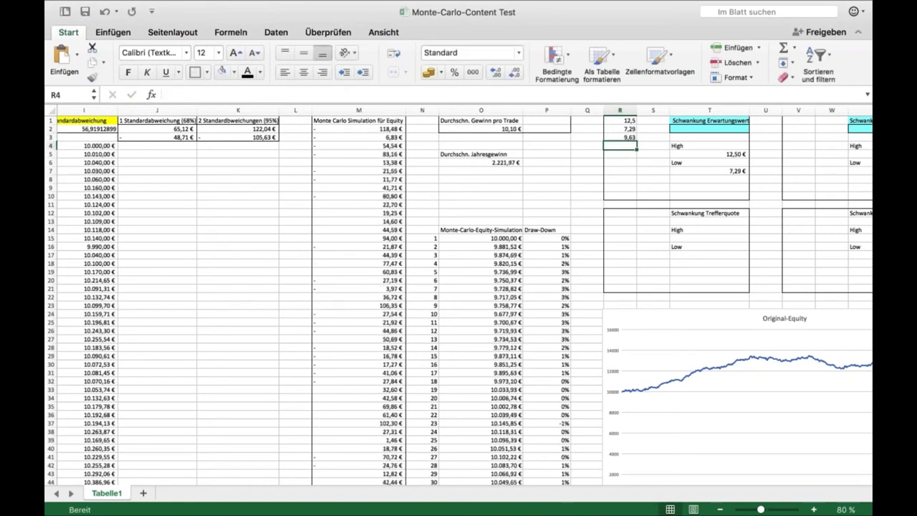
# Step: Record the average profits of the next three random runs, 10,10, 10,16 and 5,74, in R4 to R6
pyautogui.write('10,10')
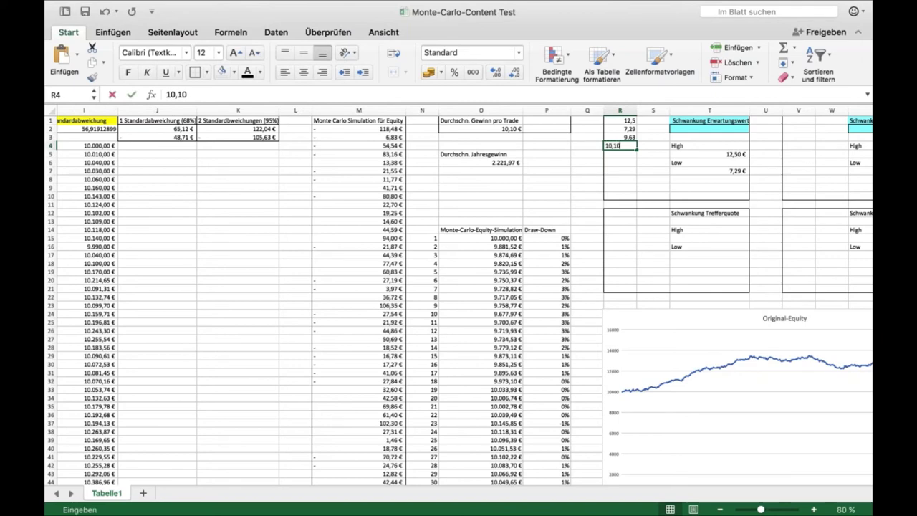
pyautogui.press('Return')
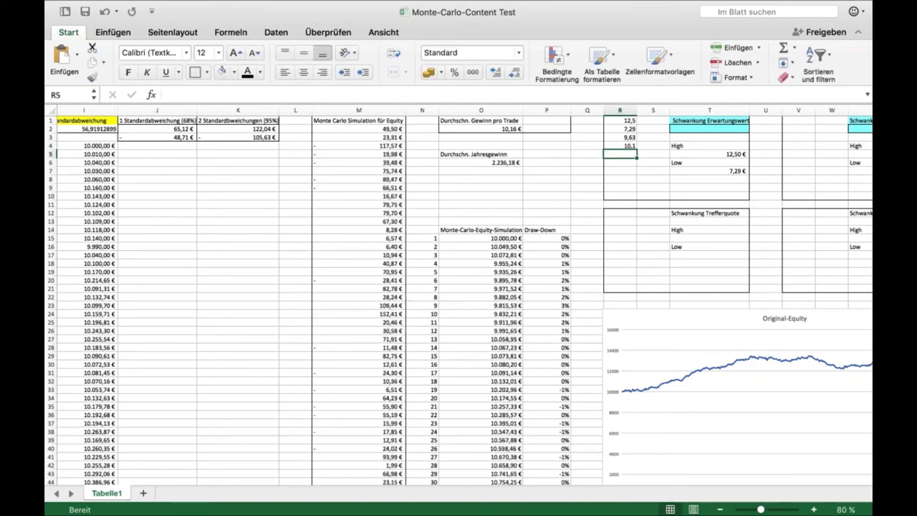
pyautogui.write('10,16')
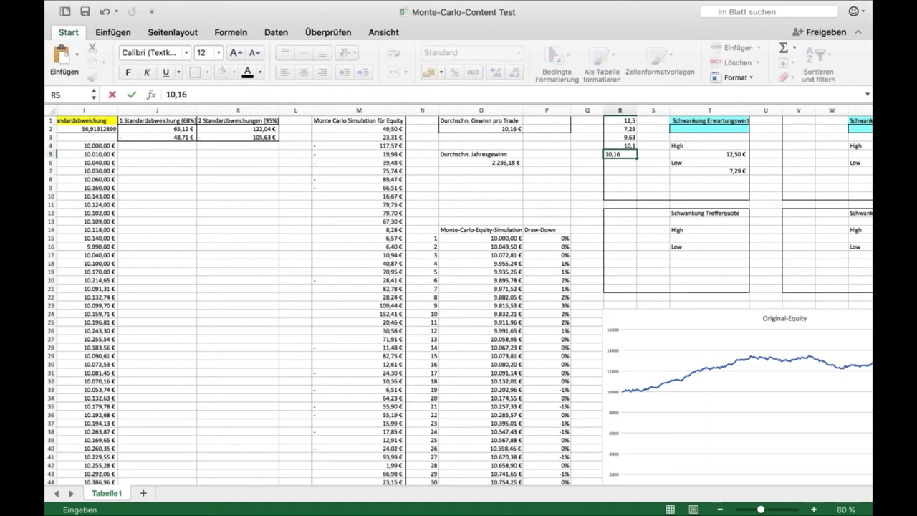
pyautogui.press('Return')
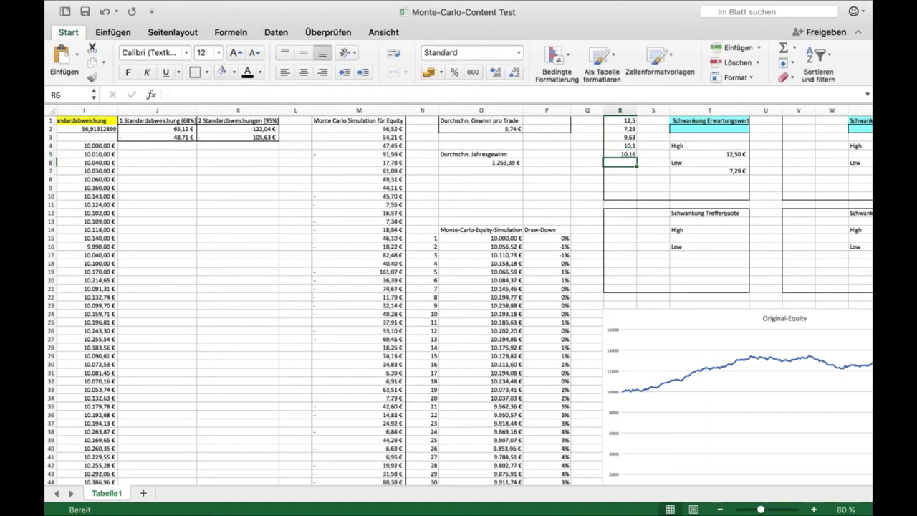
pyautogui.write('5,74')
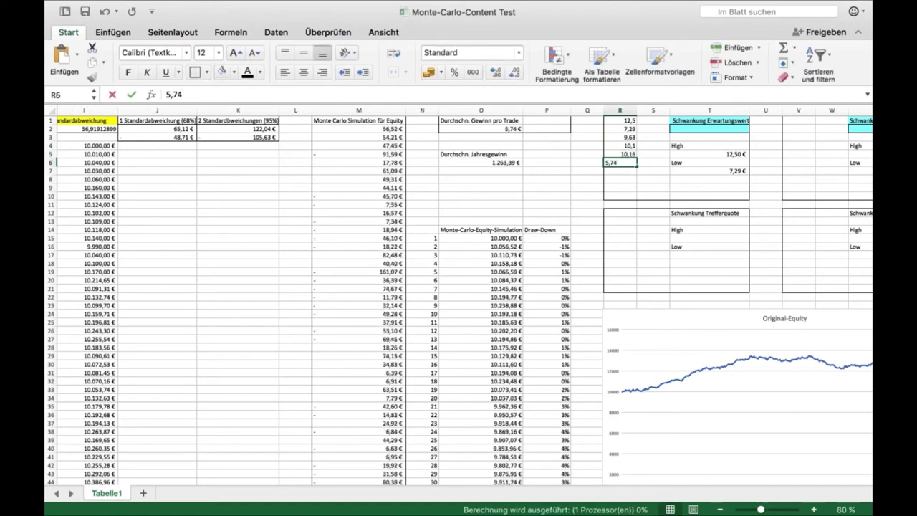
pyautogui.press('Return')
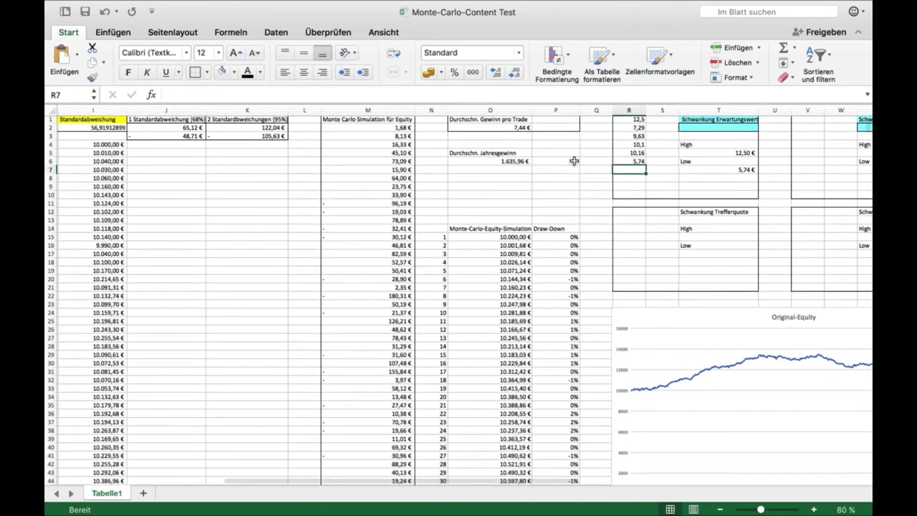
# Step: Compare with the original mean and expected value, and record the next run averages 7,44, 10,93, 7,29 and 5,48 in R7 to R10
pyautogui.hscroll(-5, 574, 160)
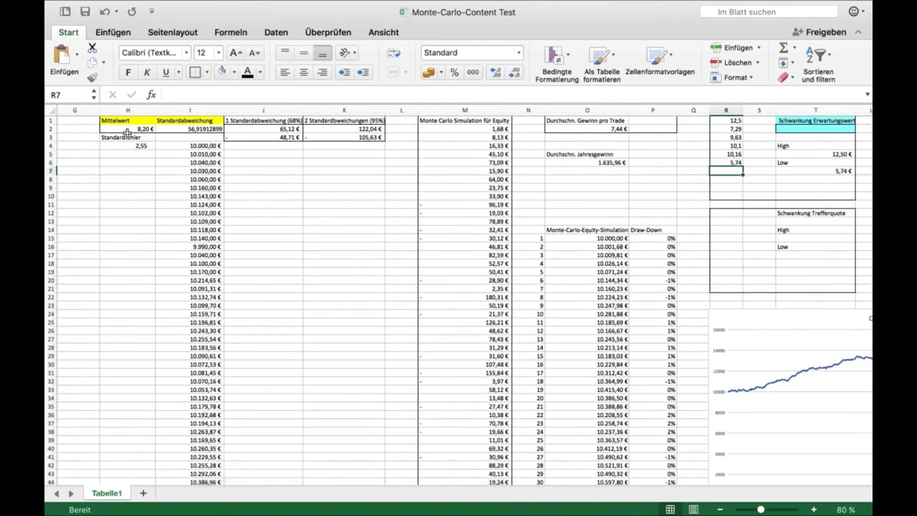
pyautogui.hscroll(-8, 126, 132)
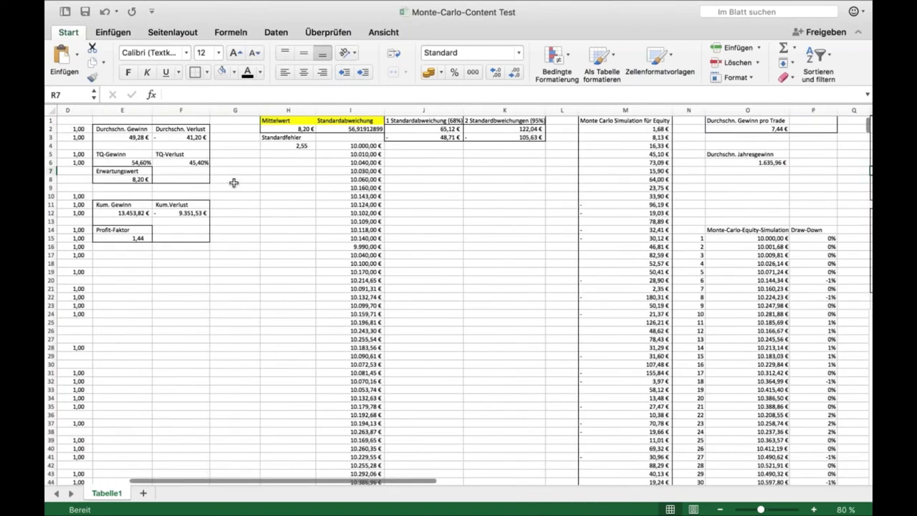
pyautogui.hscroll(20, 233, 183)
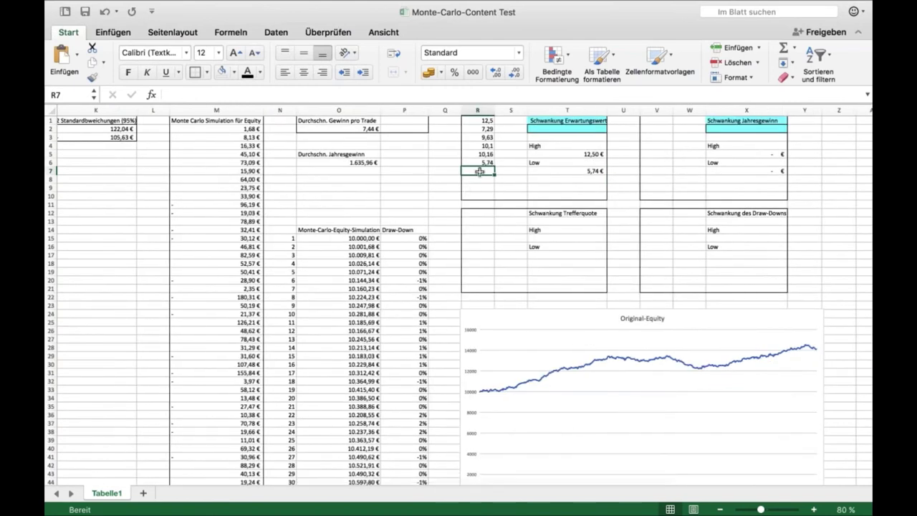
pyautogui.write('7,44')
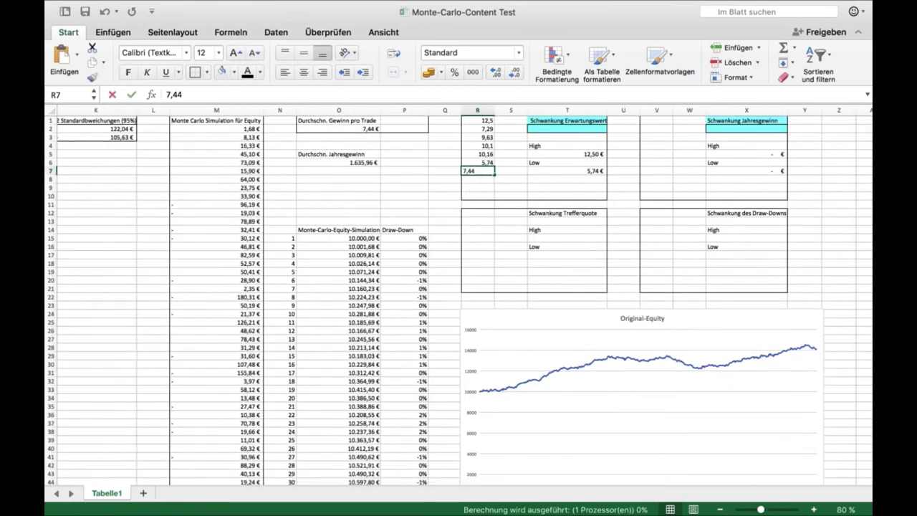
pyautogui.press('Return')
pyautogui.write('10')
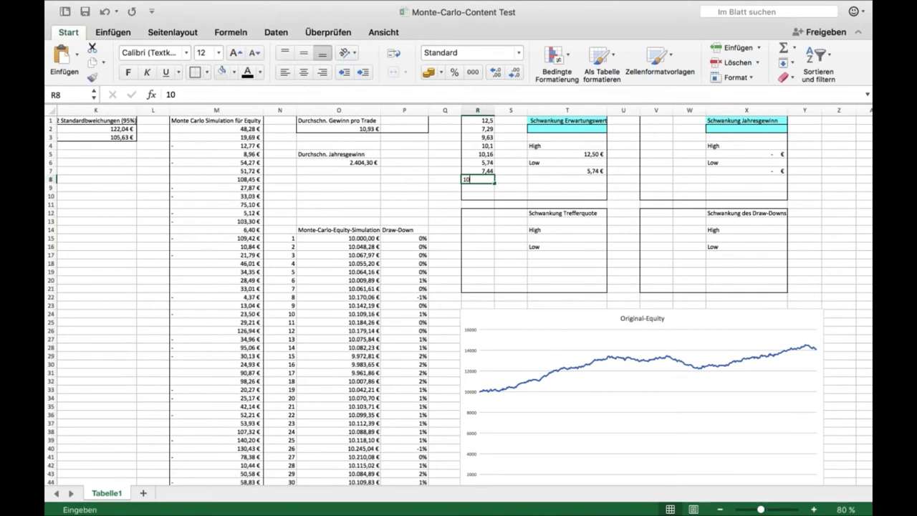
pyautogui.write(',93')
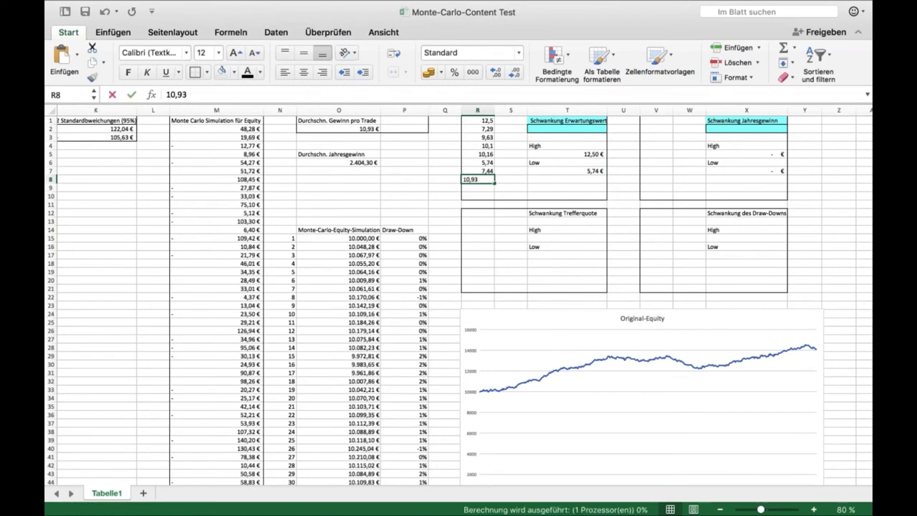
pyautogui.press('Return')
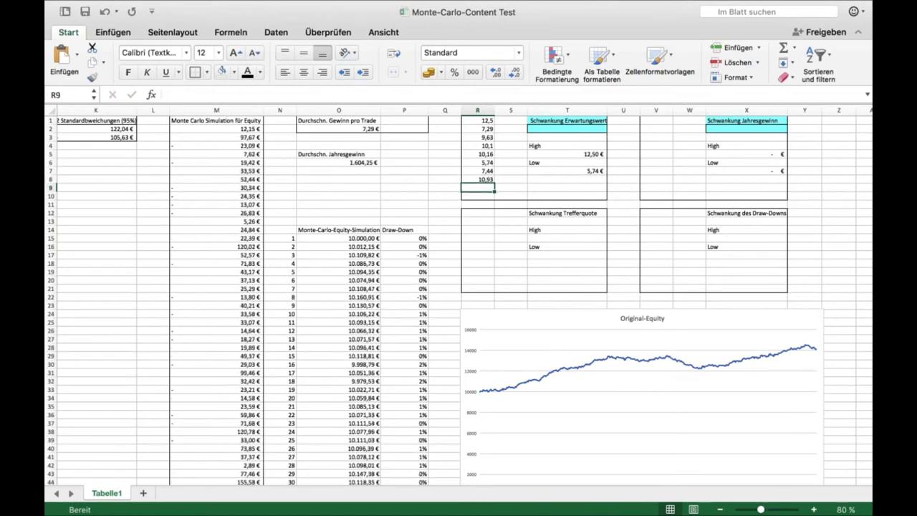
pyautogui.write('7,29')
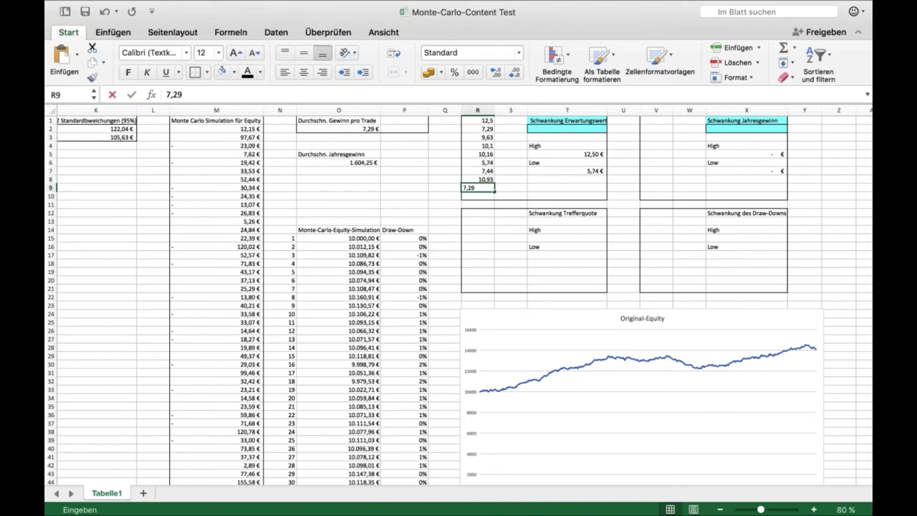
pyautogui.press('Return')
pyautogui.write('5,48')
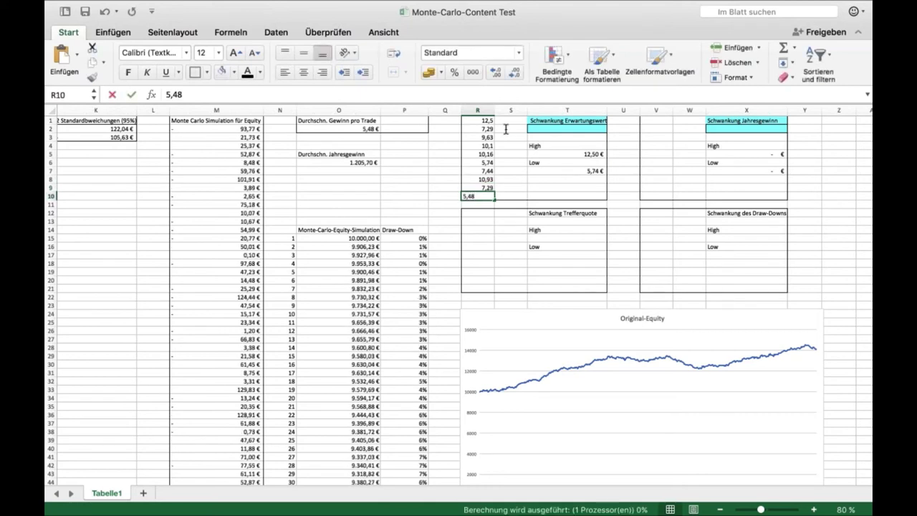
pyautogui.press('Return')
# Step: Start a second column of run averages with 10,47, 10,30 and 8,20 in S1 to S3
pyautogui.click(510, 122)
pyautogui.write('10,47')
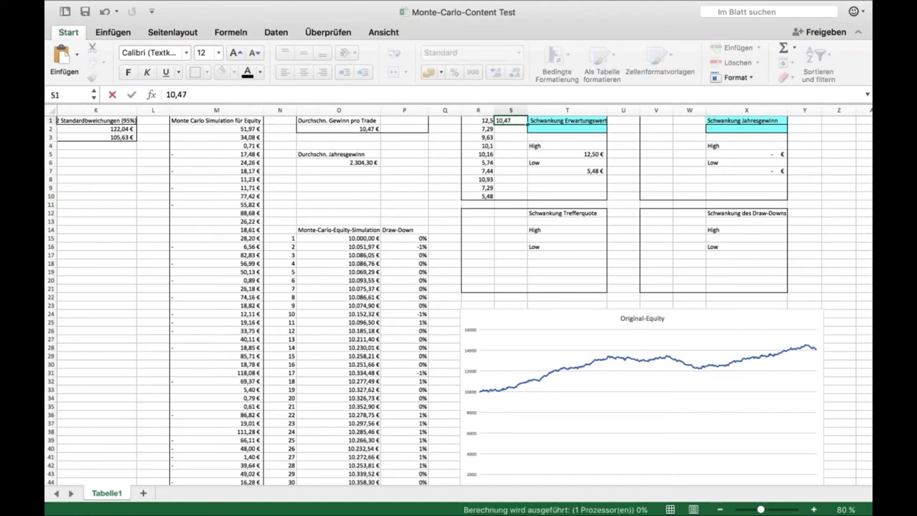
pyautogui.press('Return')
pyautogui.write('10,30')
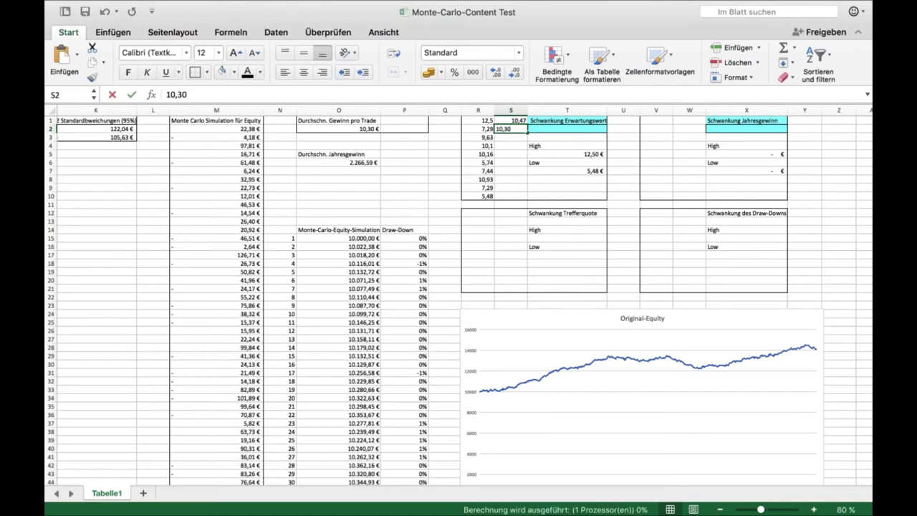
pyautogui.press('Return')
pyautogui.write('8,20')
pyautogui.press('Return')
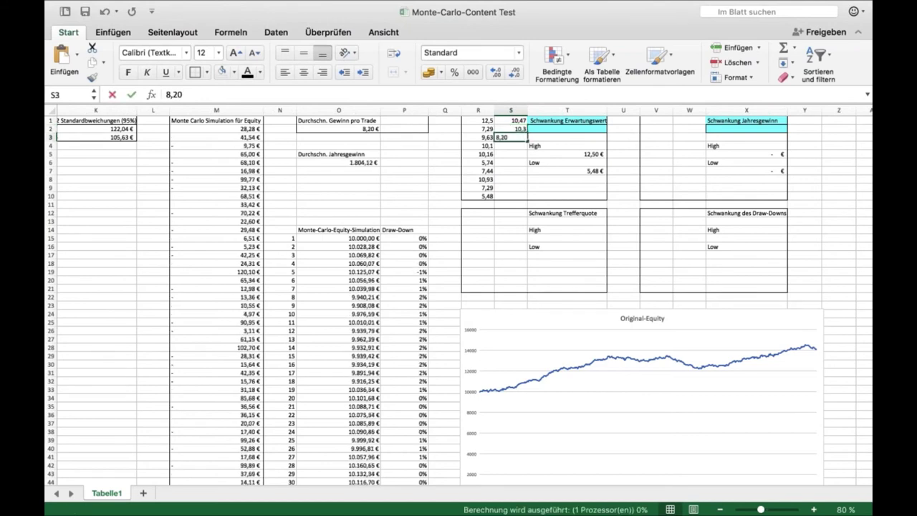
# Step: Record the average profits 8,86, 7,45 and 9,66 from further runs in S4 to S6
pyautogui.write('8,86')
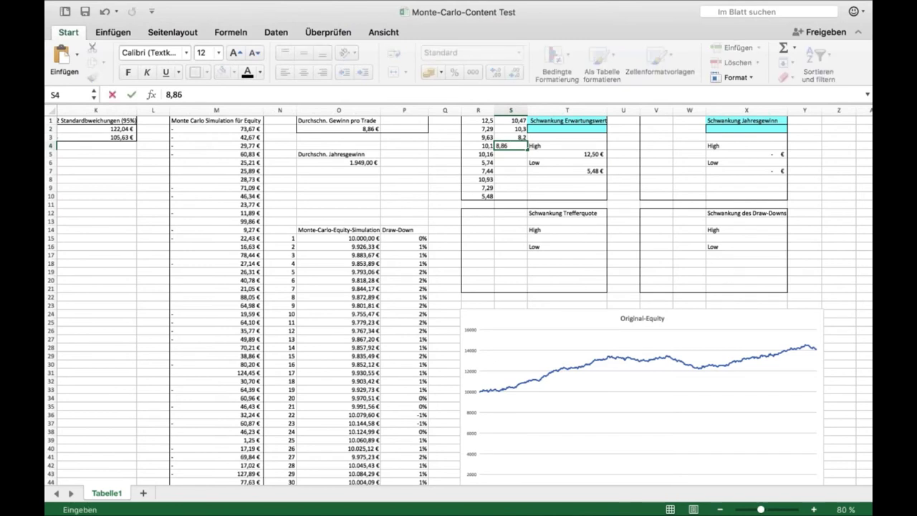
pyautogui.press('Return')
pyautogui.write('7,45')
pyautogui.press('Return')
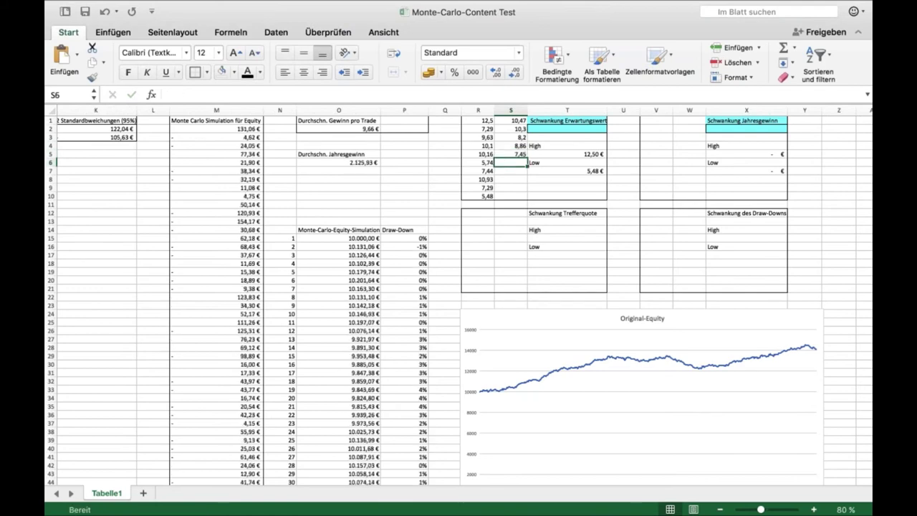
pyautogui.write('9,66')
pyautogui.press('Return')
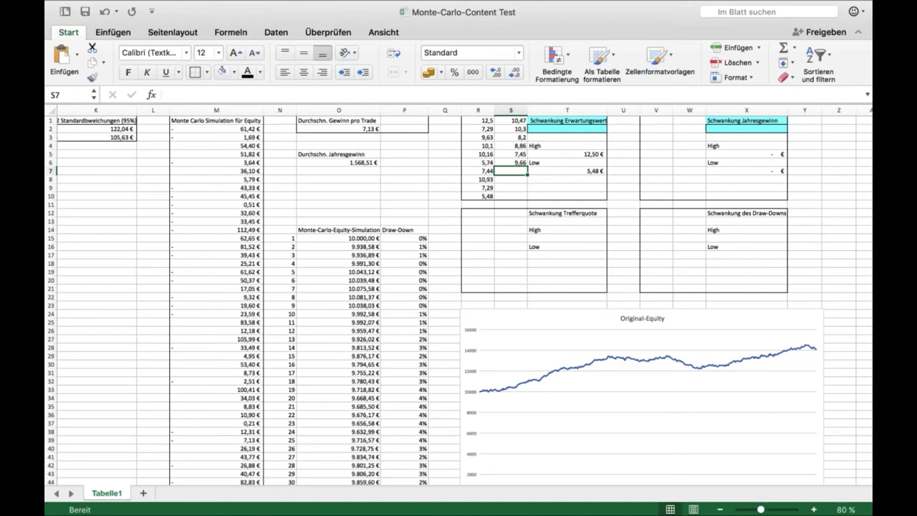
# Step: Complete the list of run averages with 7,13, 8,20, 8,95 and 10,9 in S7 to S10
pyautogui.write('7,13')
pyautogui.press('Return')
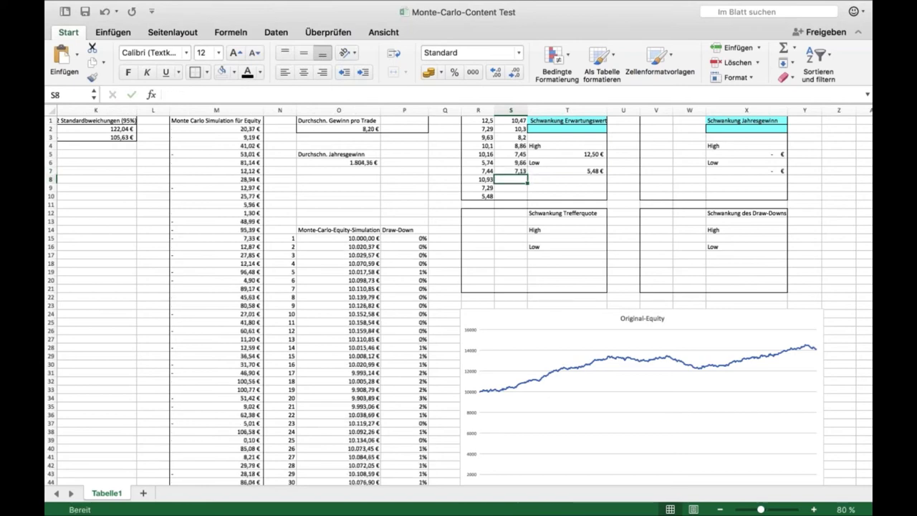
pyautogui.write('8,20')
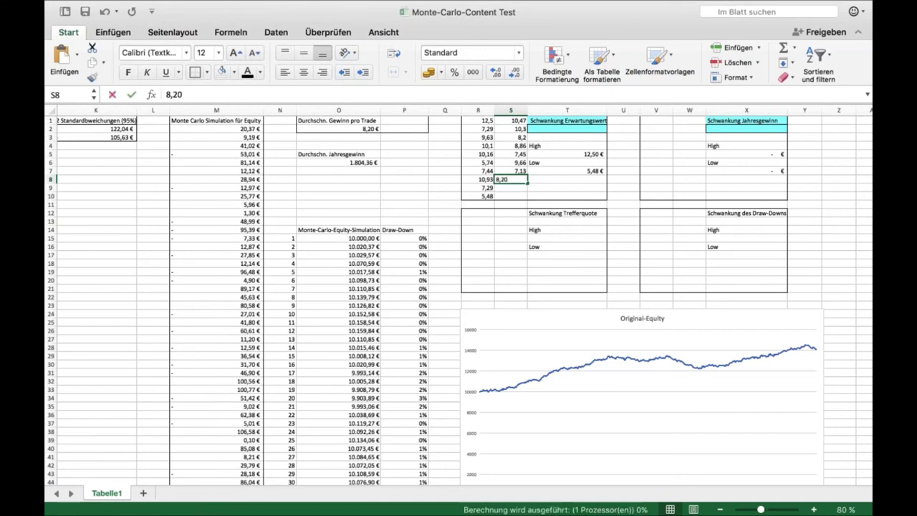
pyautogui.press('Return')
pyautogui.write('8,')
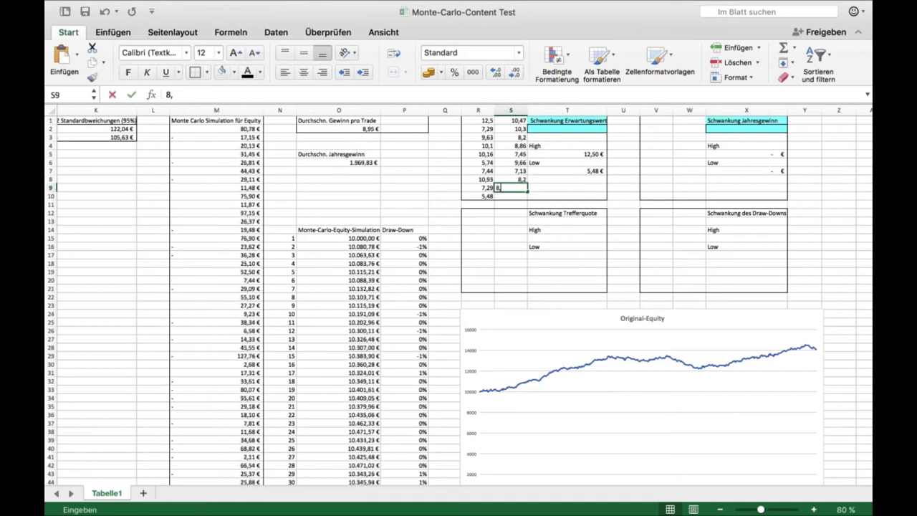
pyautogui.write('95')
pyautogui.press('Return')
pyautogui.write('10,9')
pyautogui.press('Return')
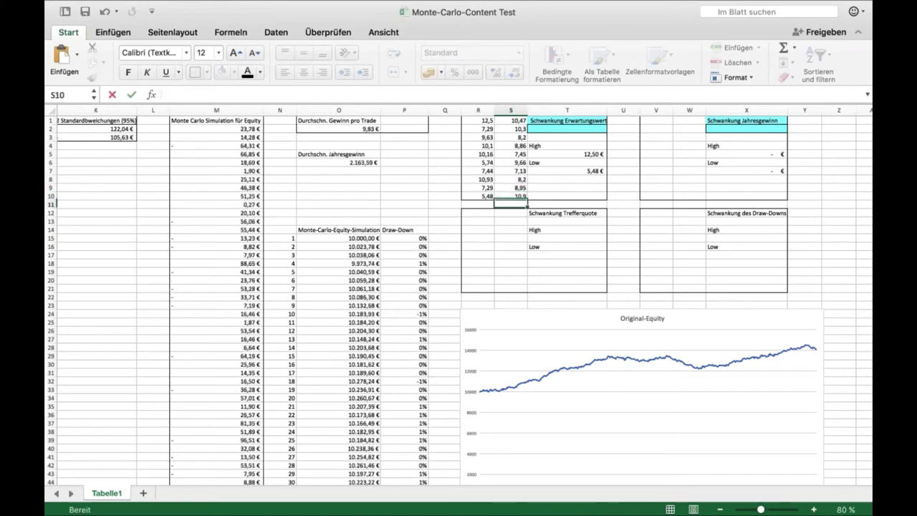
# Step: Calculate the mean of the recorded averages in T2 under Schwankung Erwartungswert with =MITTELWERT(R1:S10) and reselect the cell
pyautogui.click(563, 126)
pyautogui.write('=mittelwert(')
pyautogui.moveTo(485, 123); pyautogui.dragTo(510, 195)
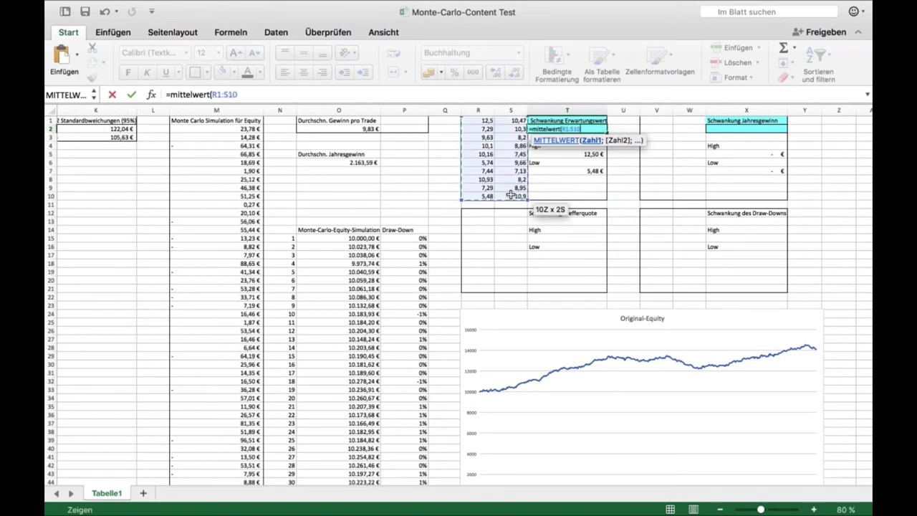
pyautogui.write(')')
pyautogui.press('Return')
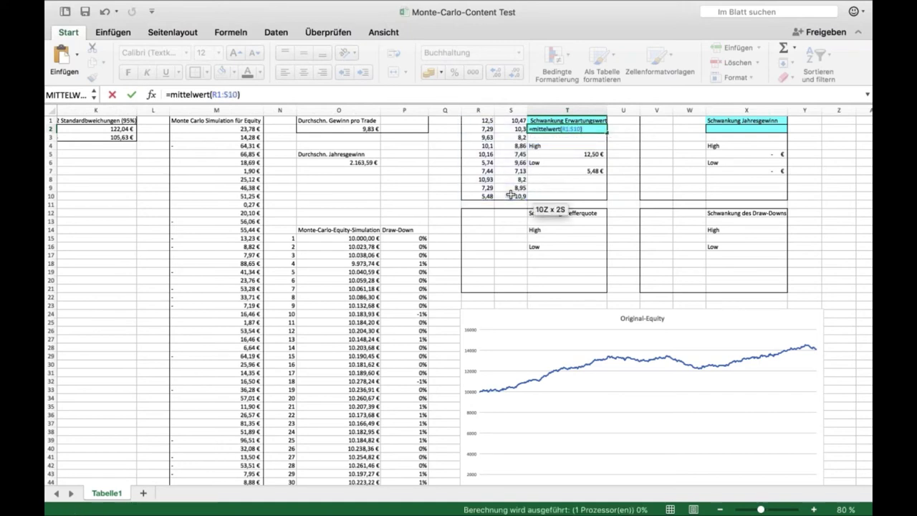
pyautogui.press('Return')
pyautogui.press('Up')
pyautogui.press('Up')
pyautogui.hscroll(-4, 465, 195)
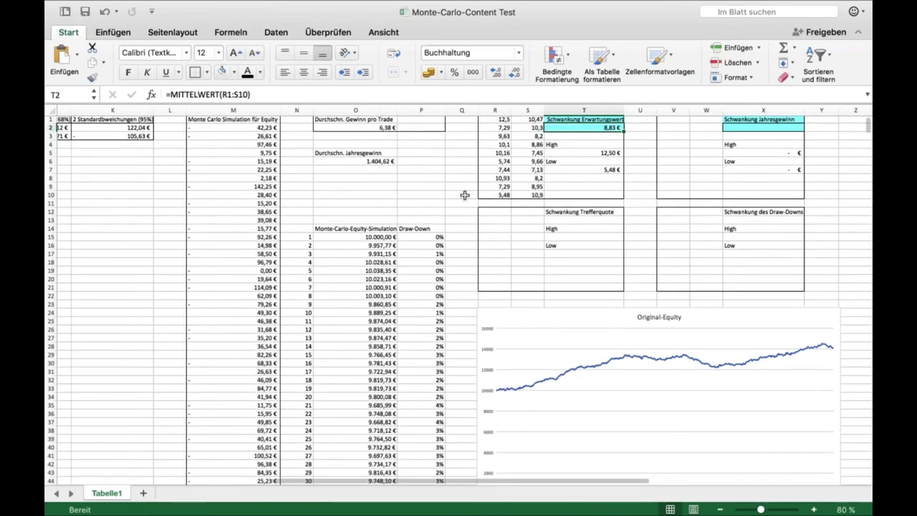
# Step: Compare the original Mittelwert in H2 with the mean and Low values of the Schwankung Erwartungswert block
pyautogui.hscroll(-4, 465, 194)
pyautogui.hscroll(2, 465, 195)
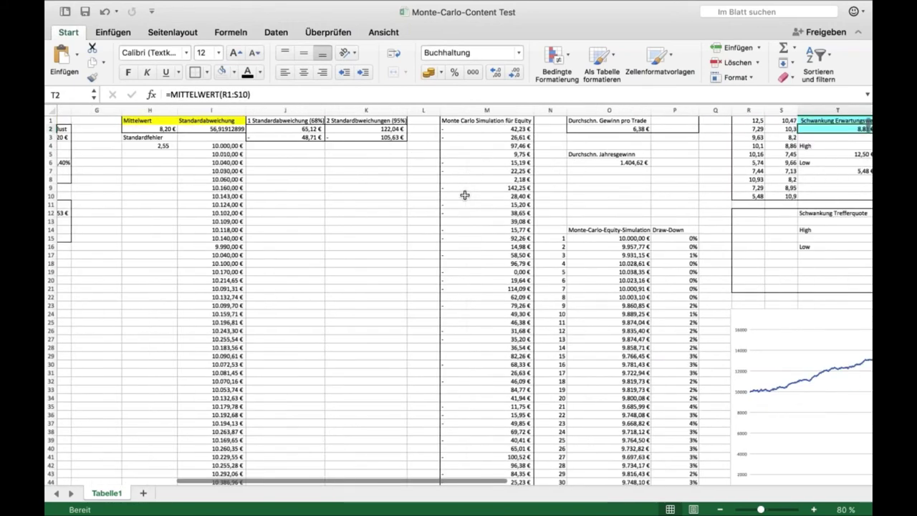
pyautogui.hscroll(-1, 465, 195)
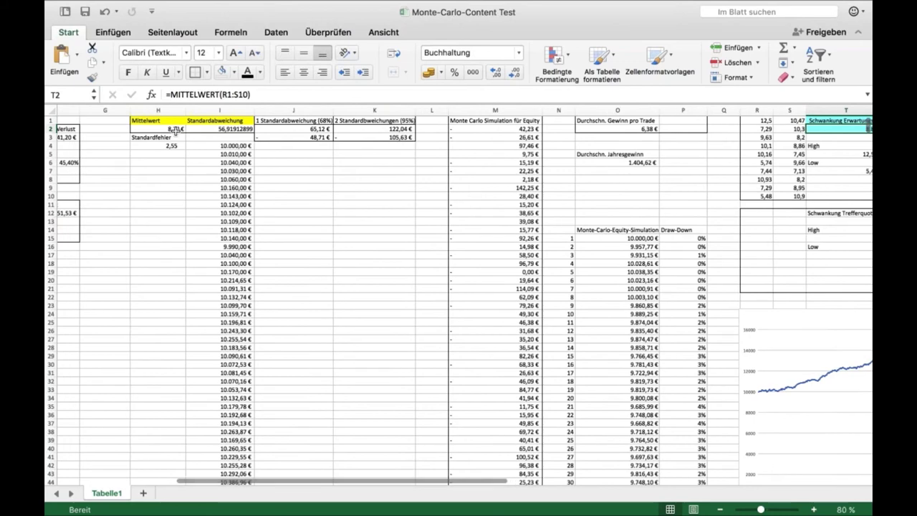
pyautogui.click(175, 130)
pyautogui.hscroll(5, 304, 164)
pyautogui.hscroll(-1, 303, 164)
pyautogui.hscroll(-3, 304, 164)
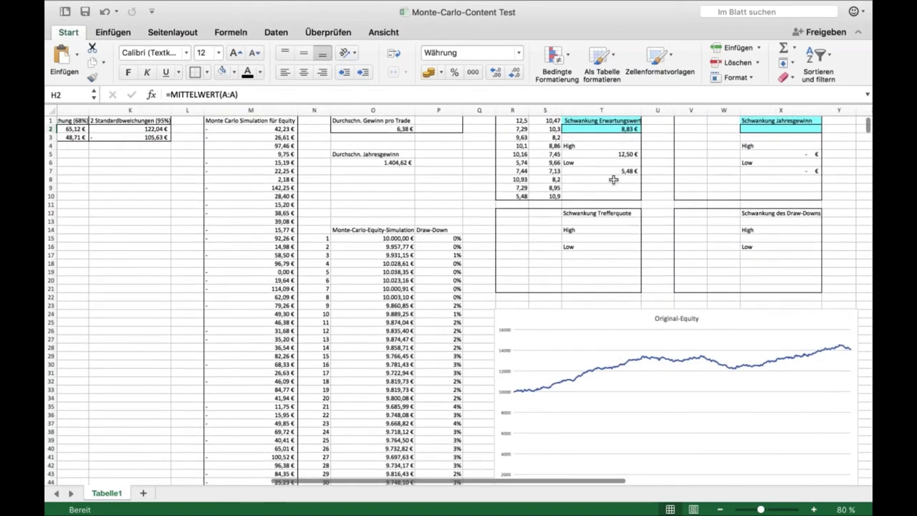
pyautogui.click(613, 179)
pyautogui.click(620, 171)
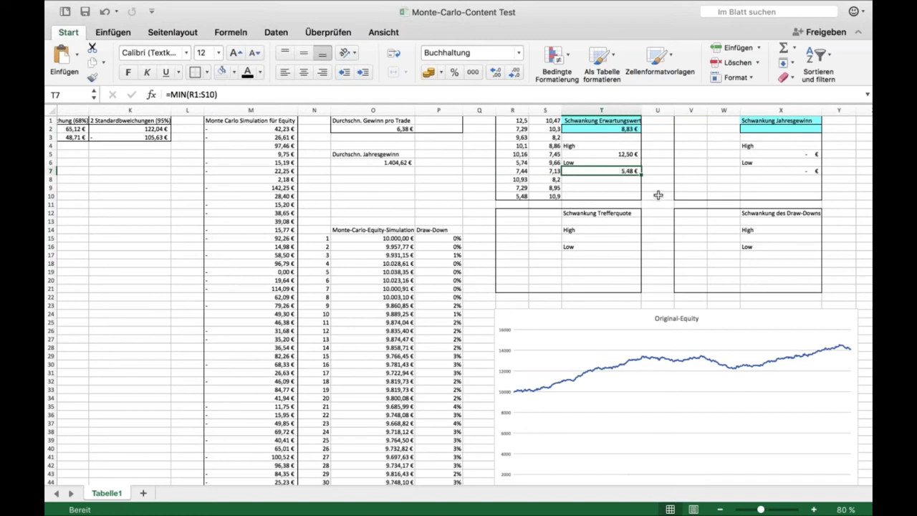
pyautogui.click(653, 192)
pyautogui.click(620, 171)
pyautogui.hscroll(1, 458, 295)
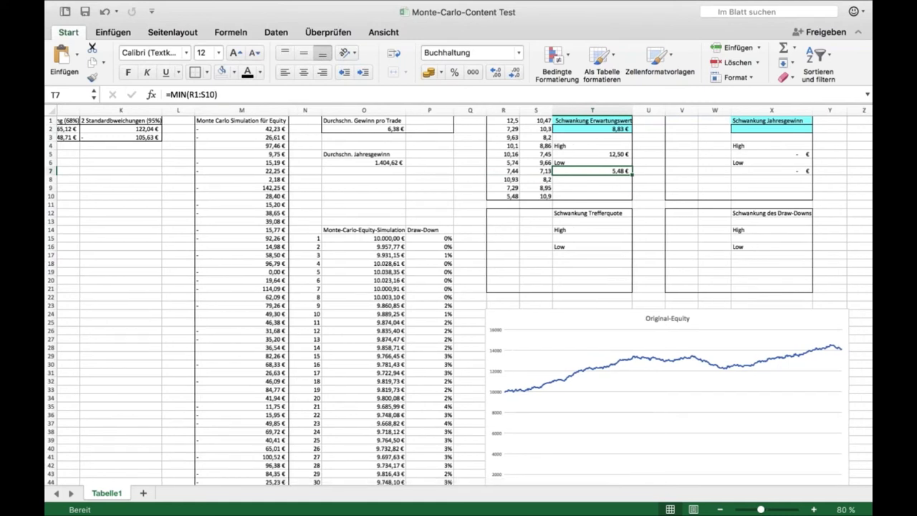
# Step: Examine the empty Schwankung Trefferquote and Schwankung des Draw-Downs blocks and the Original-Equity chart beneath them
pyautogui.click(591, 213)
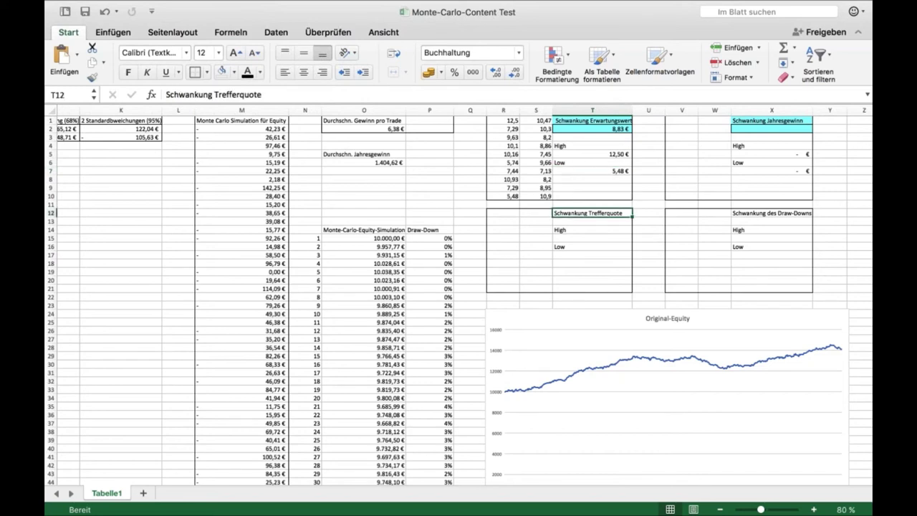
pyautogui.click(515, 214)
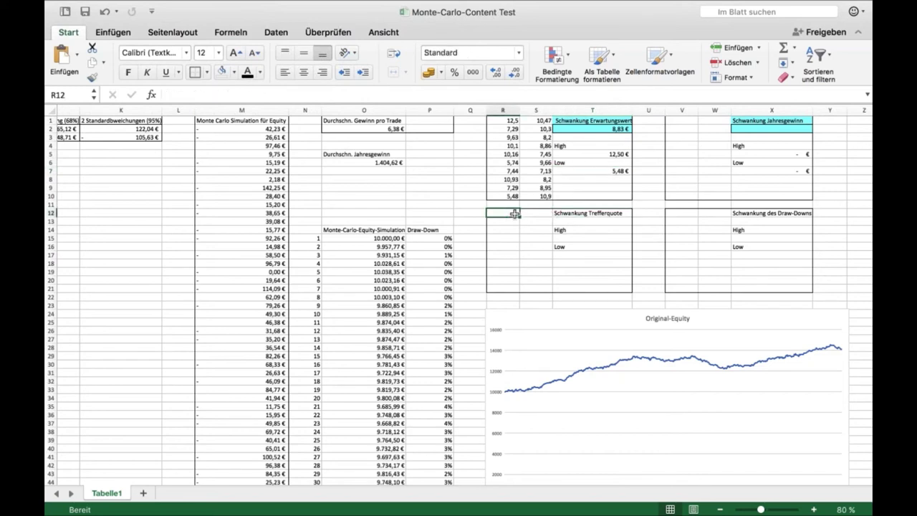
pyautogui.hscroll(1, 548, 265)
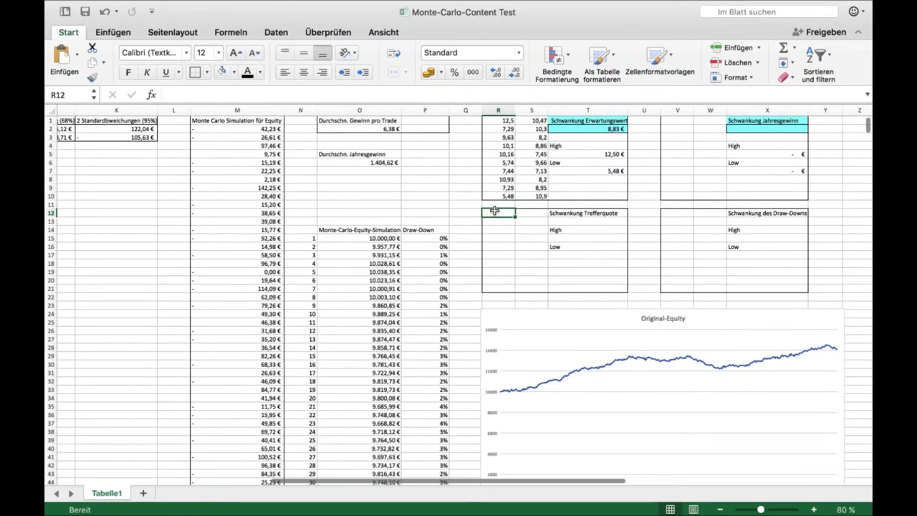
pyautogui.click(666, 221)
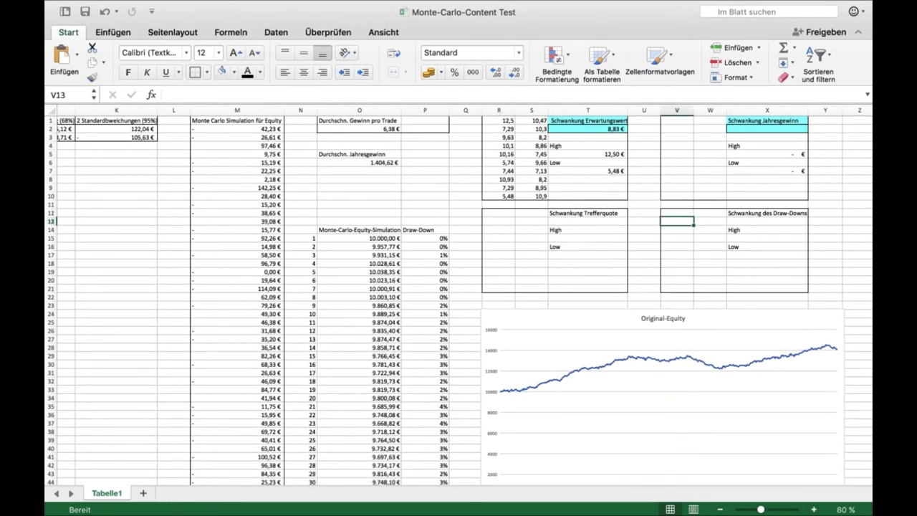
pyautogui.click(674, 212)
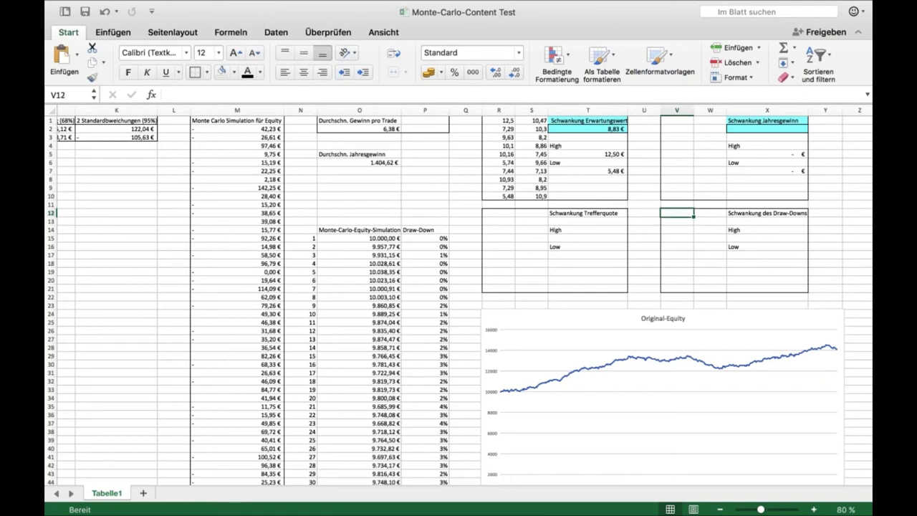
pyautogui.hscroll(2, 494, 219)
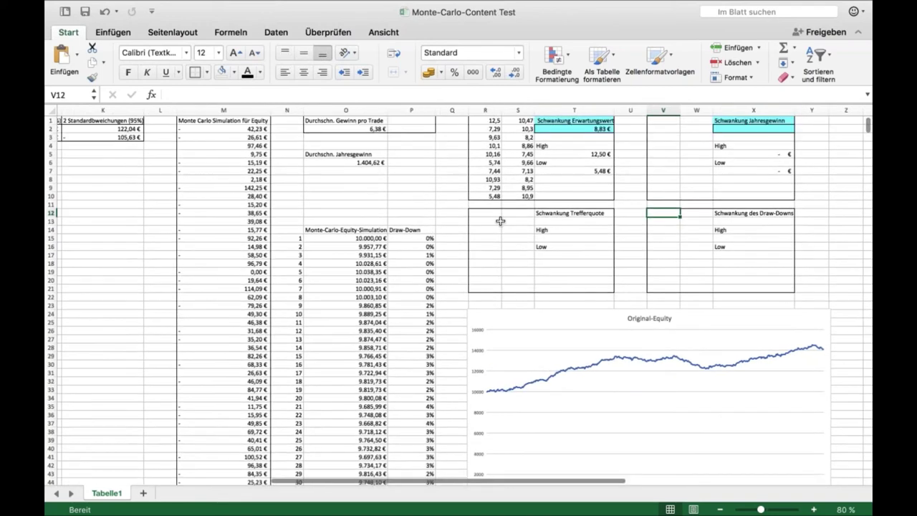
pyautogui.click(489, 219)
pyautogui.hscroll(-3, 489, 219)
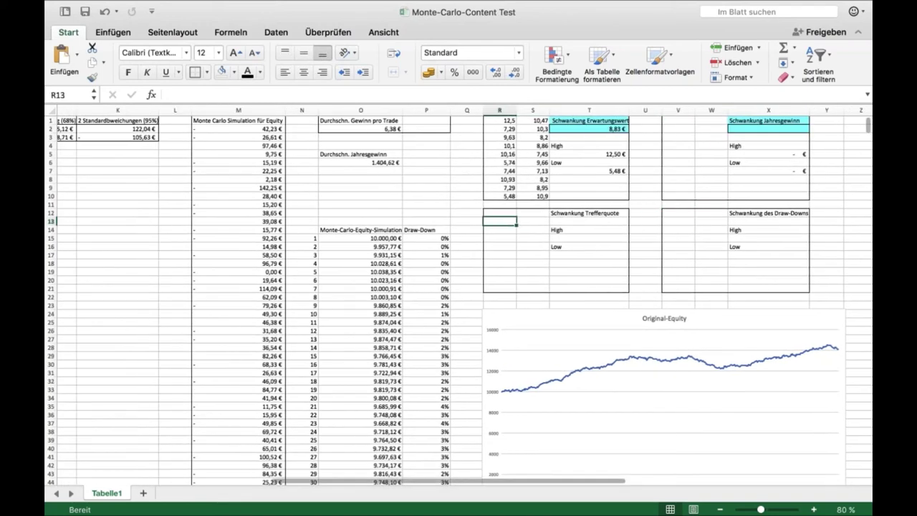
pyautogui.hscroll(-1, 489, 219)
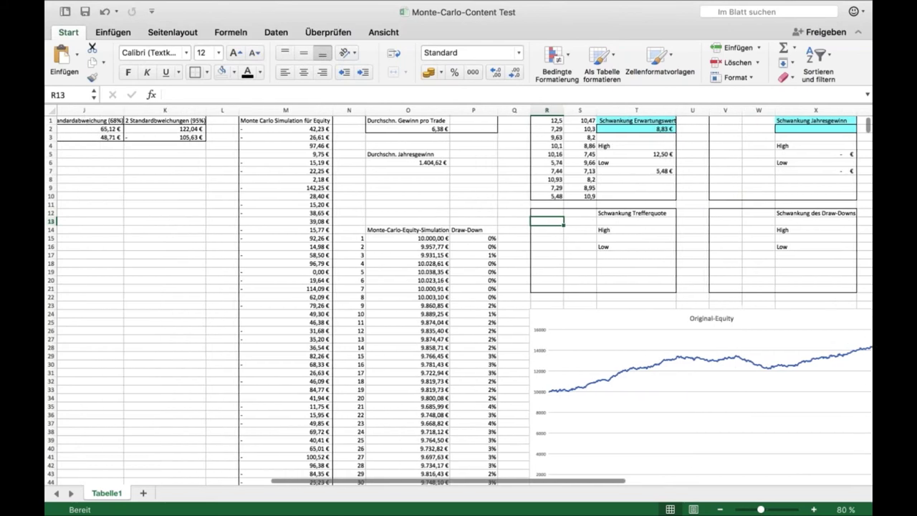
pyautogui.hscroll(-1, 465, 295)
pyautogui.scroll(-10, 465, 295)
pyautogui.hscroll(2, 465, 295)
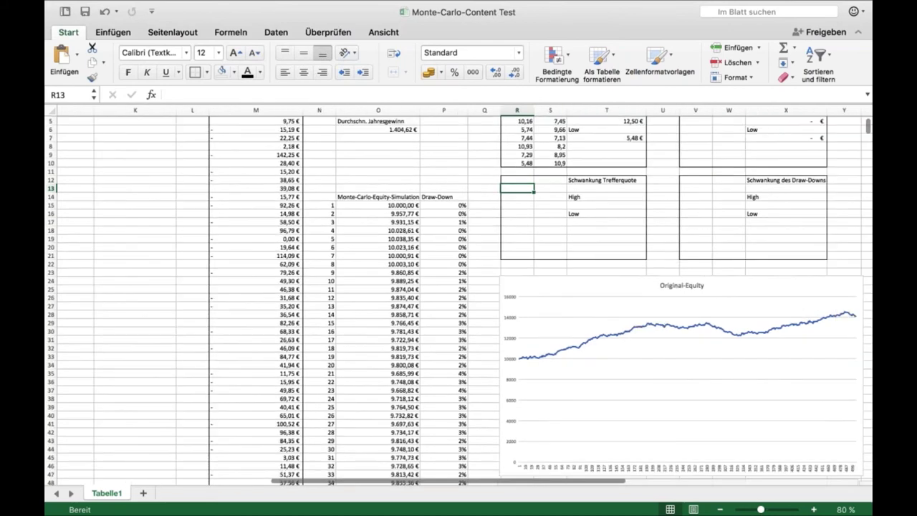
pyautogui.scroll(-1, 464, 295)
pyautogui.hscroll(1, 465, 295)
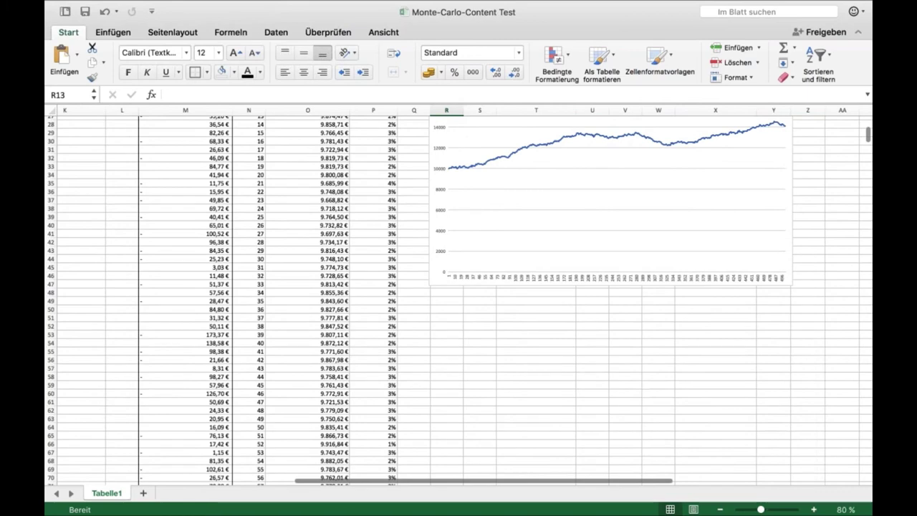
pyautogui.scroll(11, 458, 295)
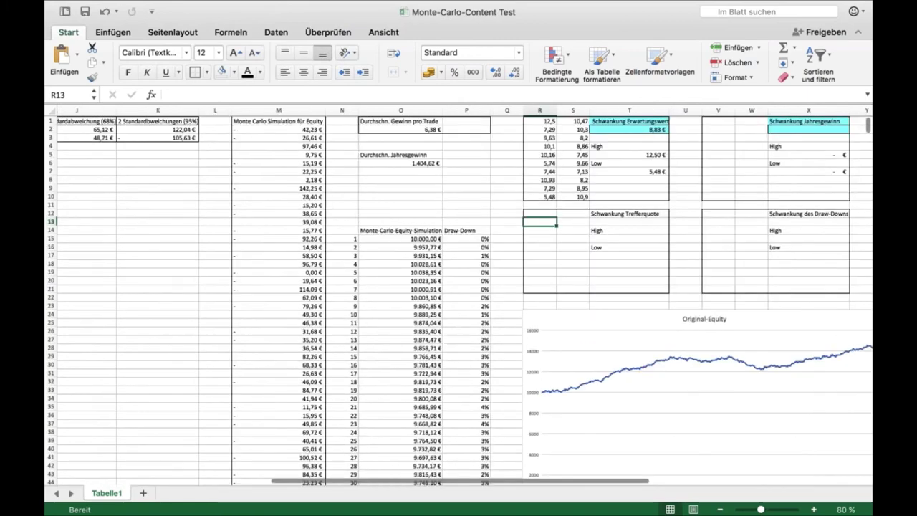
# Step: Check the Low formula in T7, and replace the Mittelwert formula in H2 with the fixed value 5,84
pyautogui.hscroll(-3, 458, 295)
pyautogui.hscroll(-1, 459, 295)
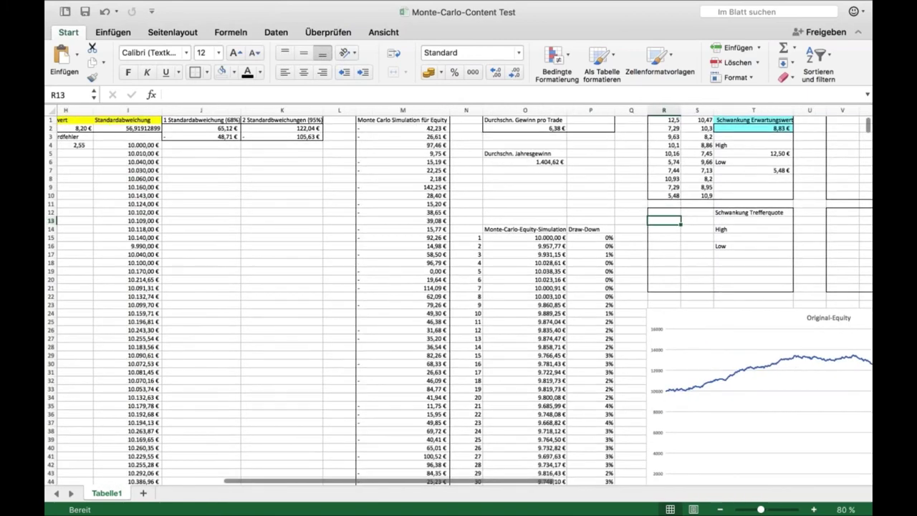
pyautogui.hscroll(-1, 734, 178)
pyautogui.click(754, 171)
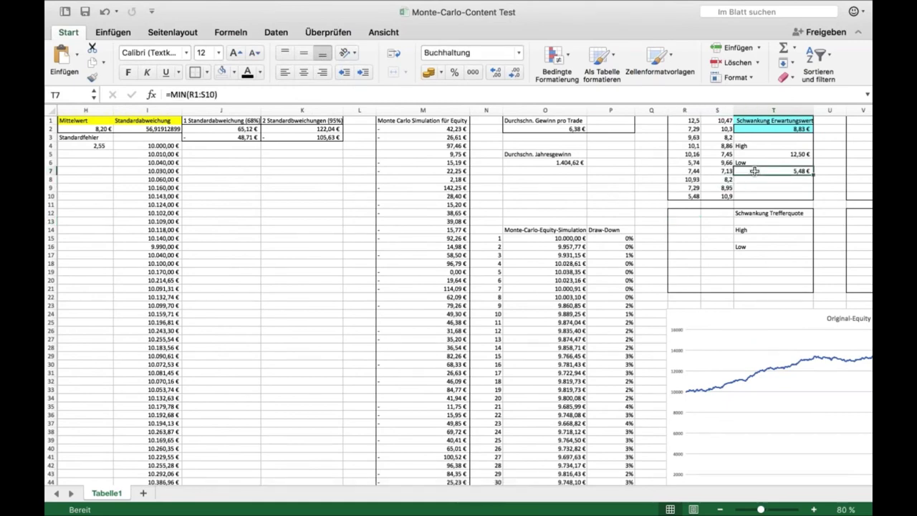
pyautogui.click(101, 128)
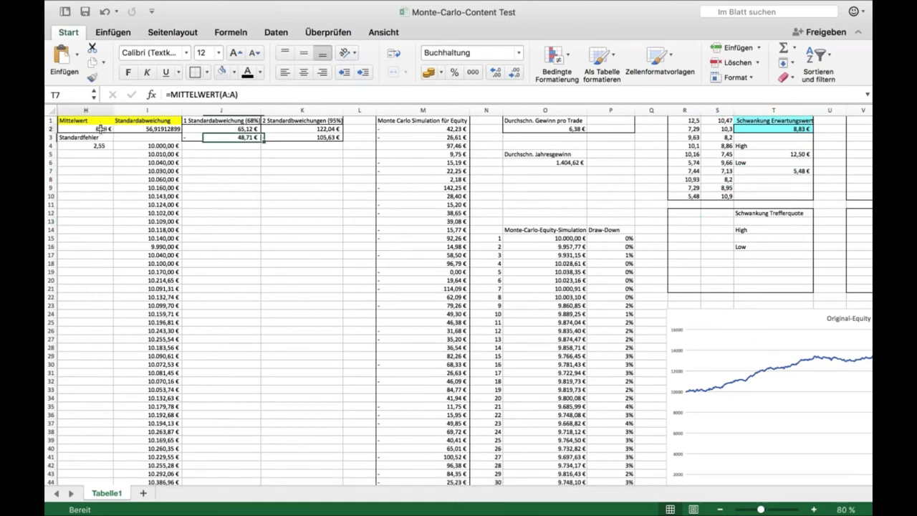
pyautogui.hotkey('ctrl', 'shift', '$')
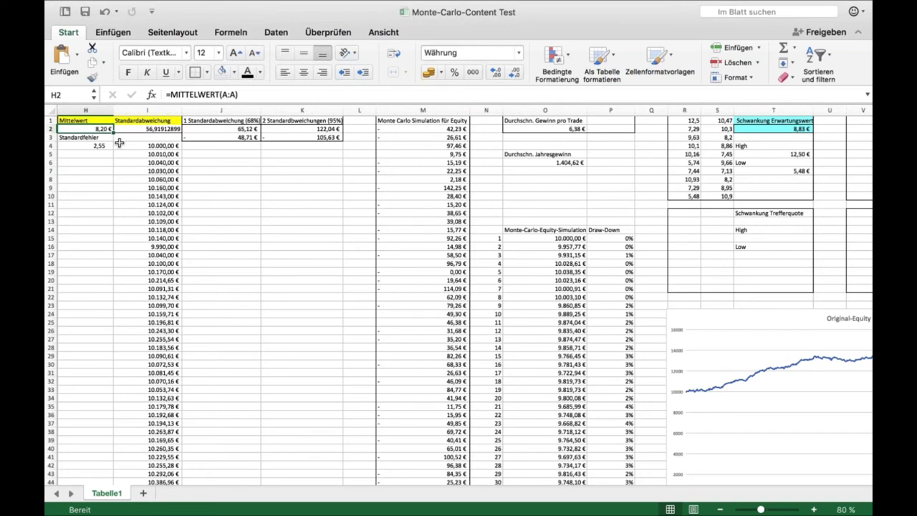
pyautogui.write('5,84')
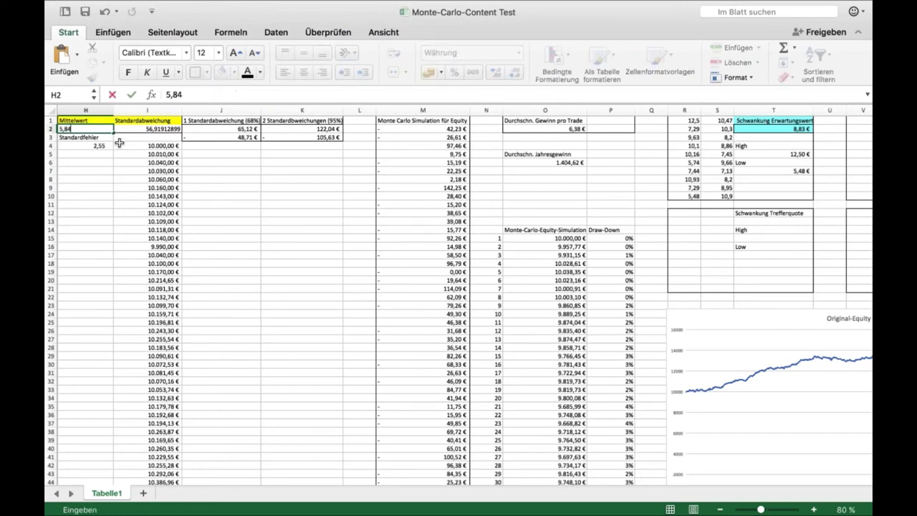
pyautogui.press('Return')
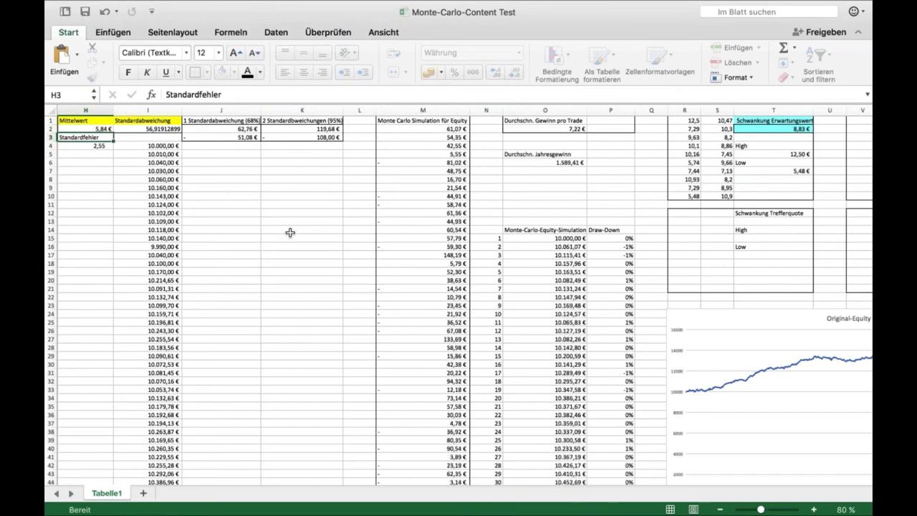
# Step: Check the 5,84 entry in H2 and examine the resulting Monte-Carlo-Simulation Equity and Draw-Down Monte-Carlo charts
pyautogui.scroll(-2, 290, 232)
pyautogui.scroll(2, 251, 211)
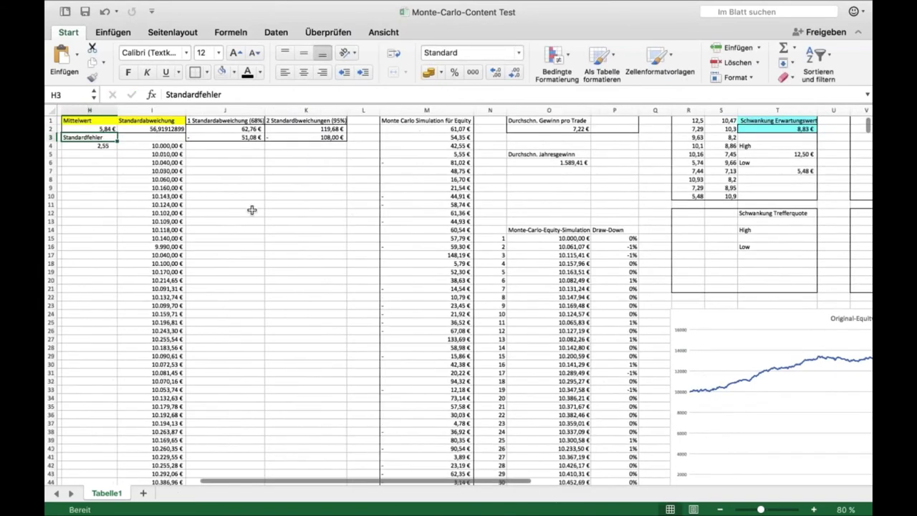
pyautogui.click(96, 127)
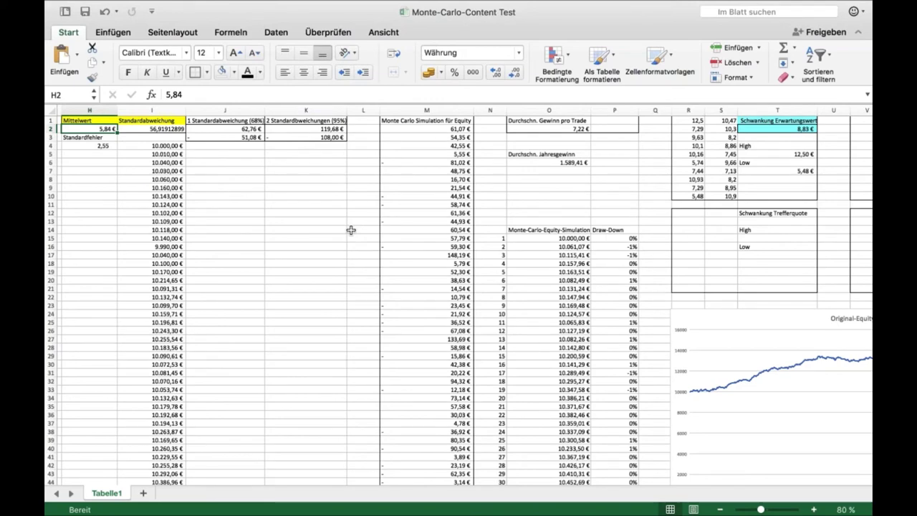
pyautogui.scroll(-10, 350, 230)
pyautogui.hscroll(5, 351, 230)
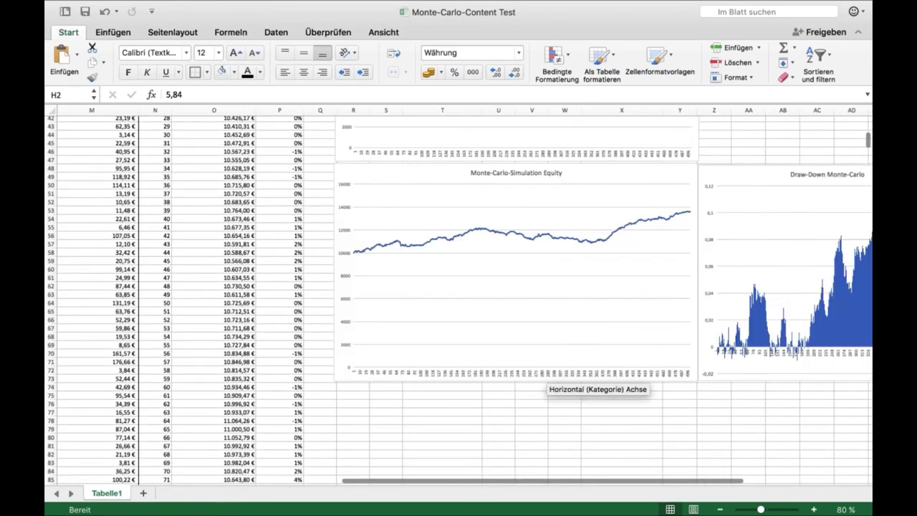
pyautogui.click(565, 403)
pyautogui.hscroll(3, 458, 296)
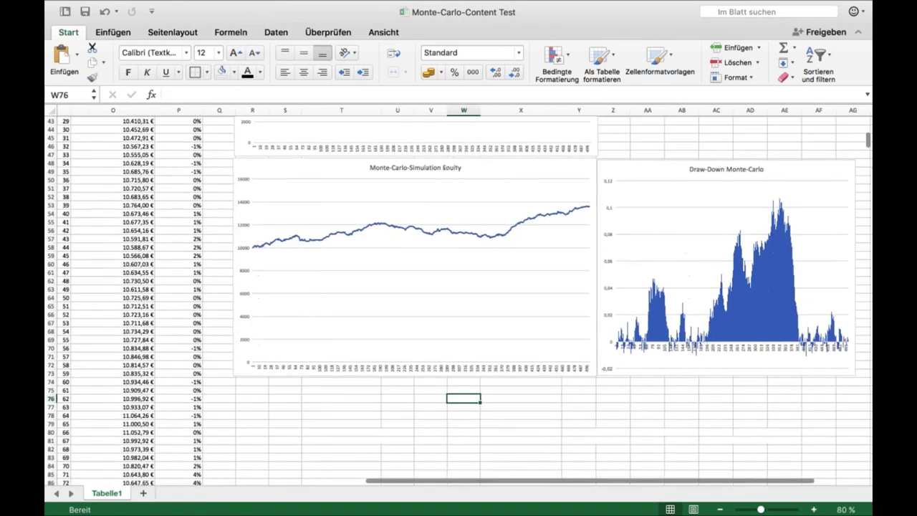
pyautogui.hscroll(2, 717, 301)
pyautogui.scroll(1, 716, 301)
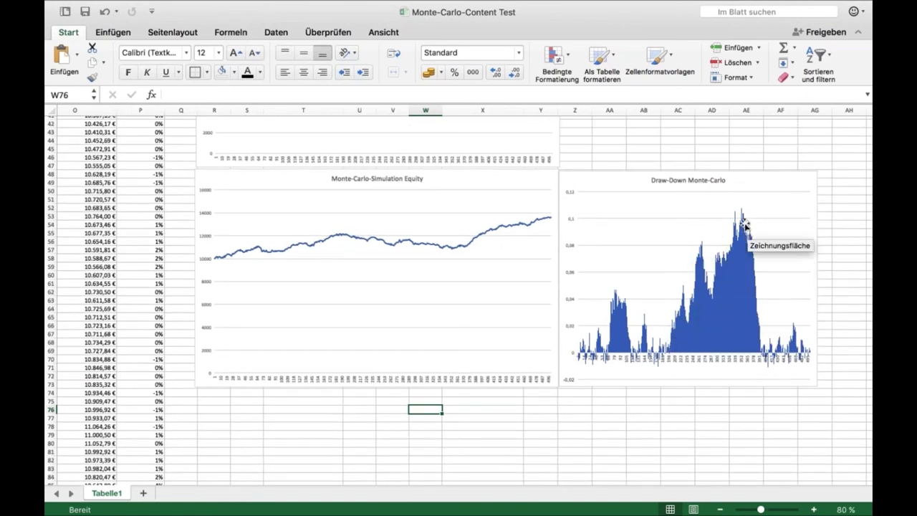
# Step: Read the highest peak in the Draw-Down Monte-Carlo chart and several data points along the simulated equity curve
pyautogui.scroll(1, 744, 225)
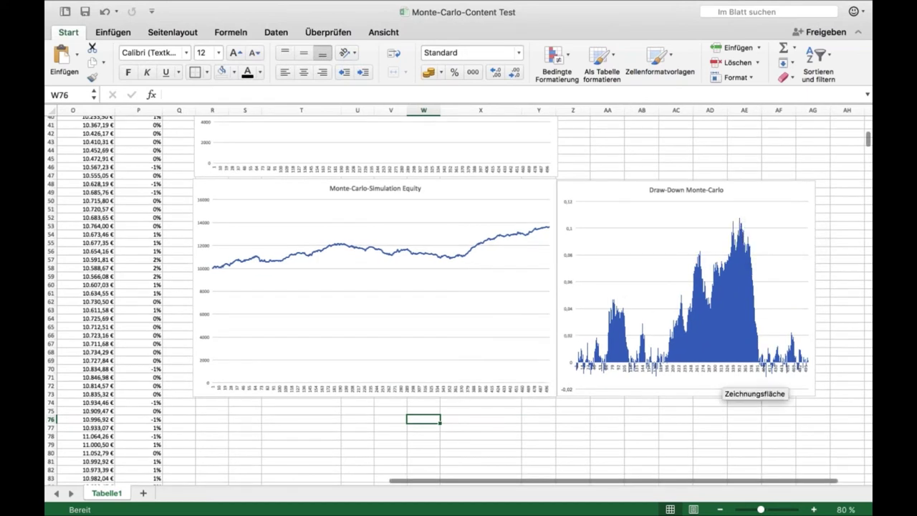
pyautogui.click(684, 426)
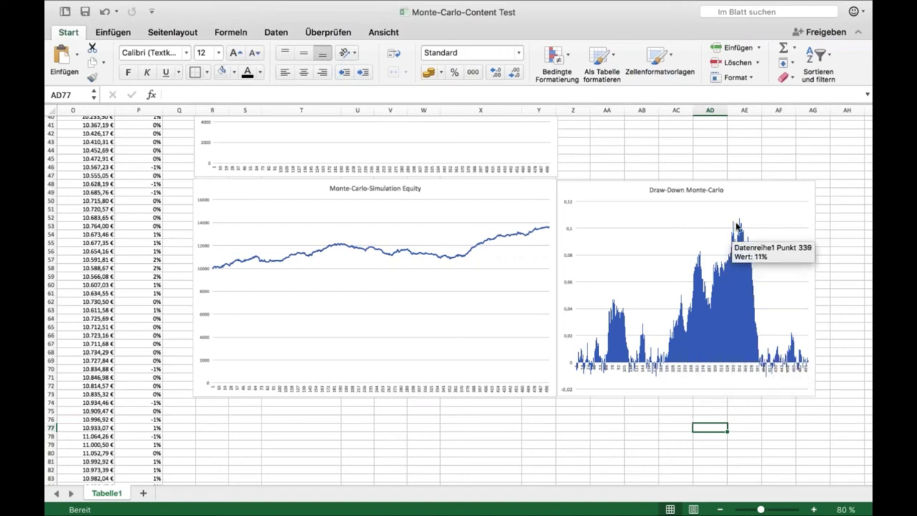
pyautogui.click(535, 424)
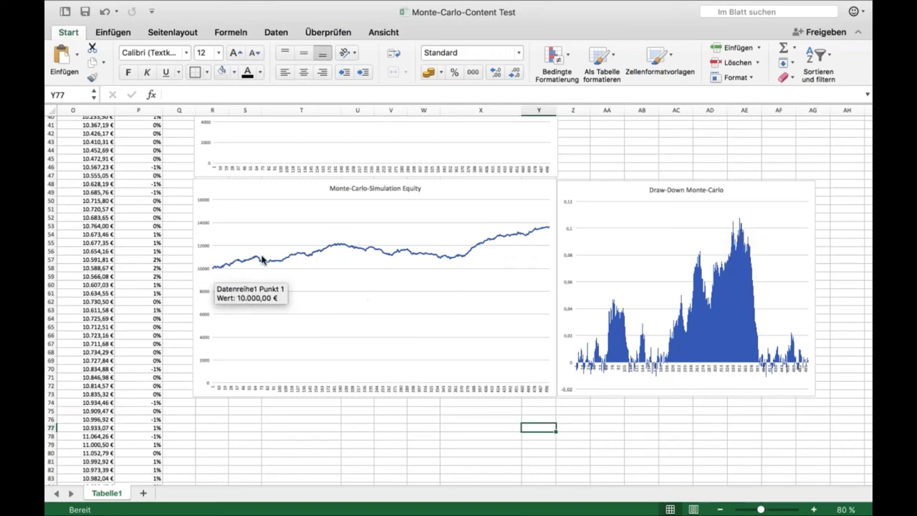
pyautogui.moveTo(326, 249)
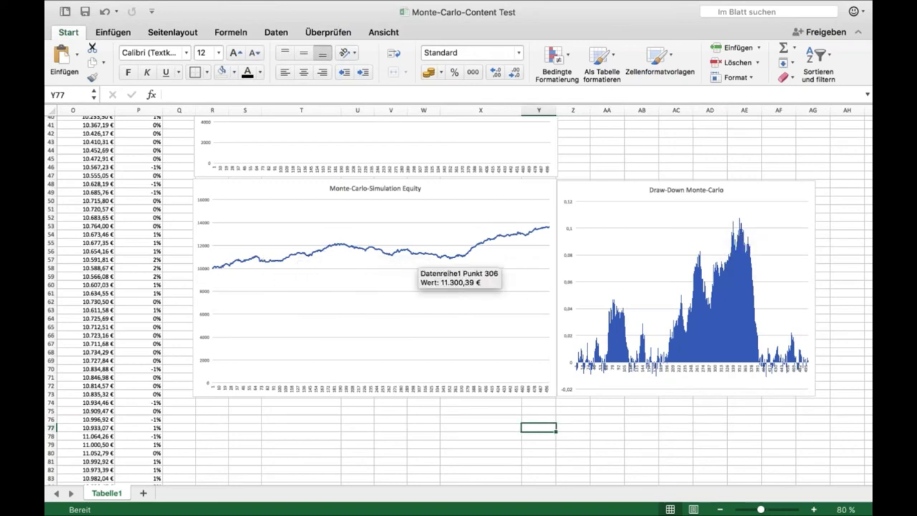
# Step: Recalculate the sheet from an empty cell below the charts to generate new simulated equity and draw-down curves
pyautogui.click(411, 428)
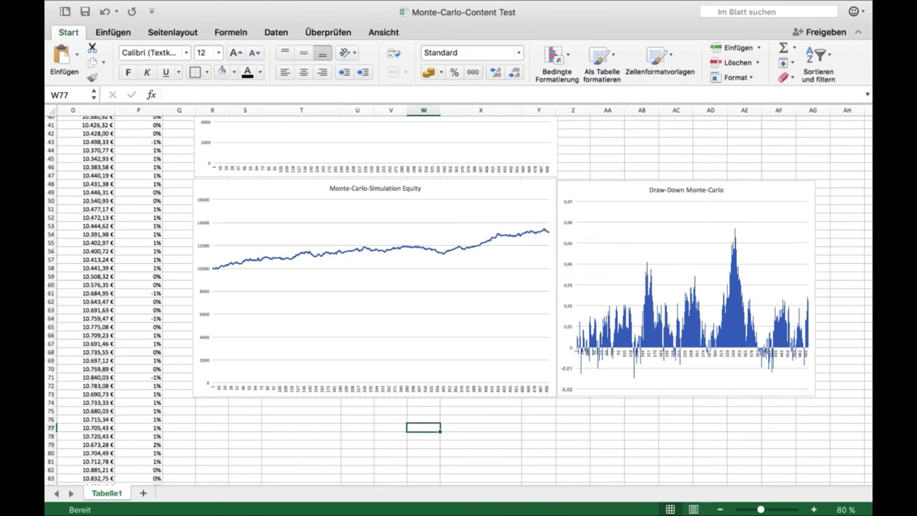
pyautogui.click(468, 425)
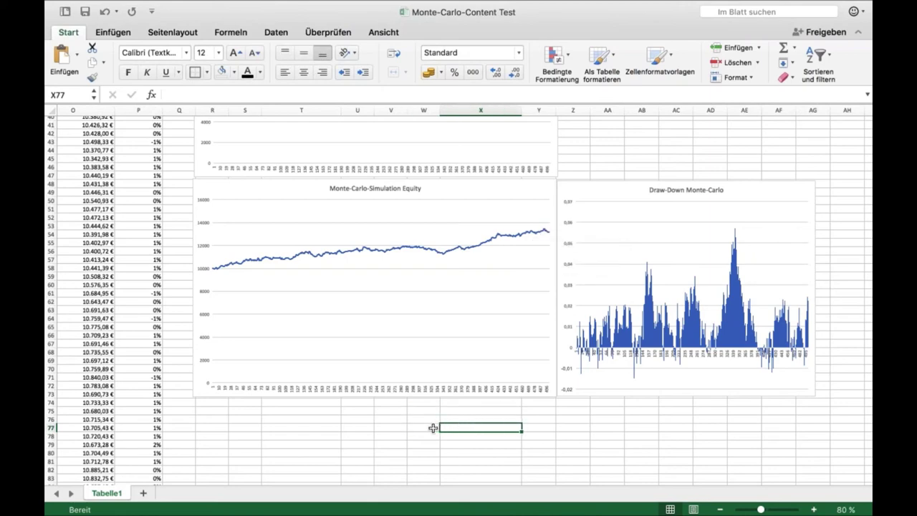
pyautogui.click(434, 427)
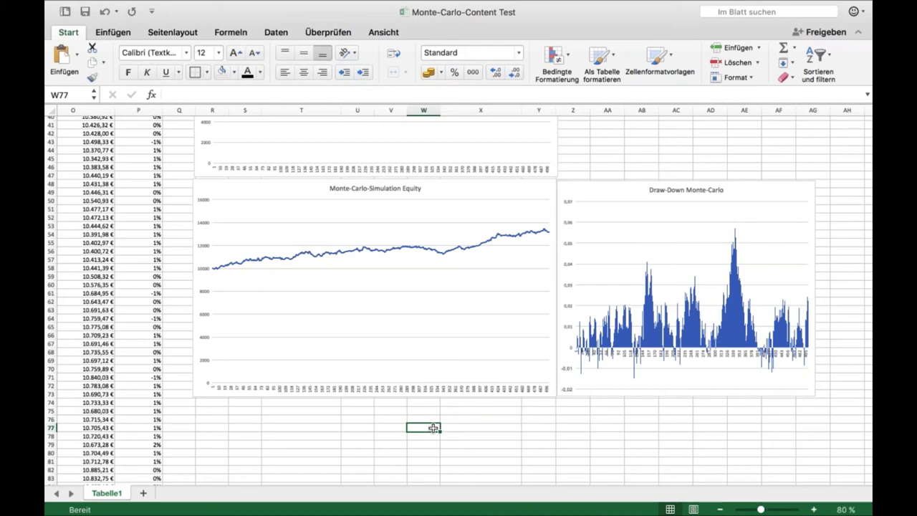
pyautogui.press('F9')
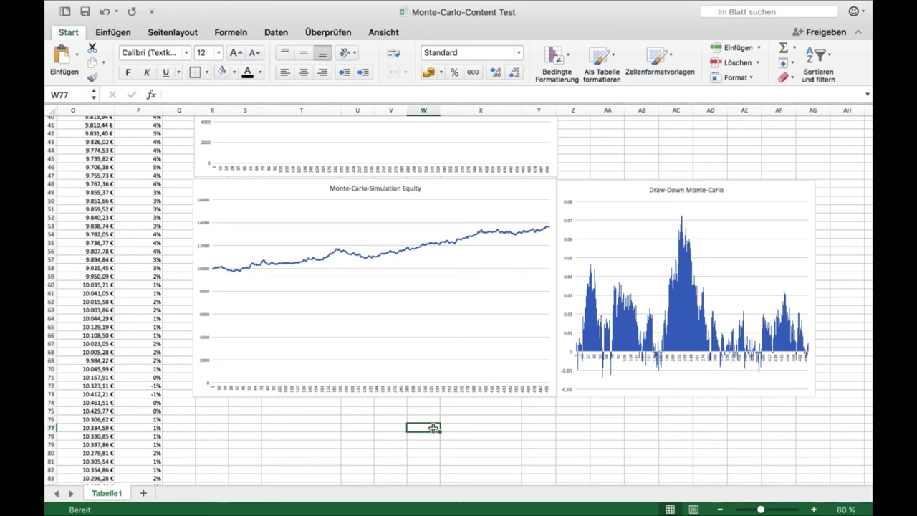
# Step: Recalculate the simulation twice from empty cells below the charts, and examine each new equity curve and its drawdowns
pyautogui.press('F9')
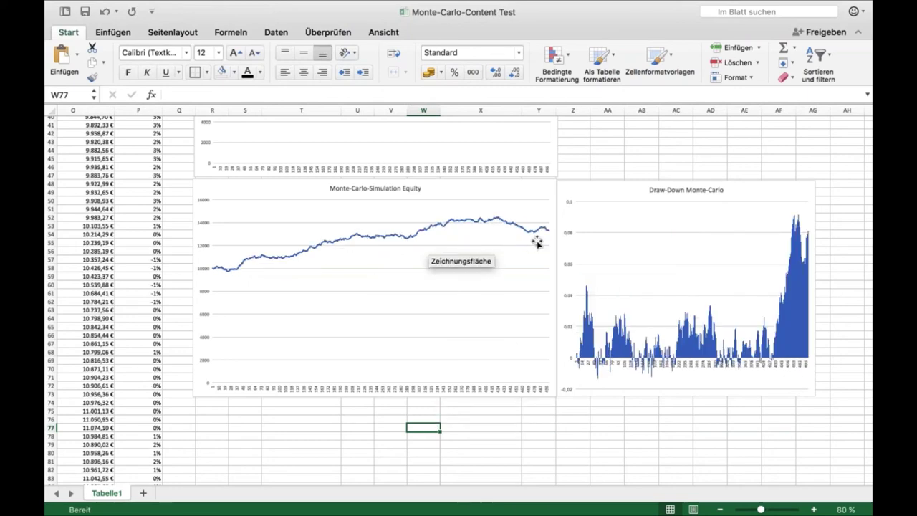
pyautogui.moveTo(550, 233)
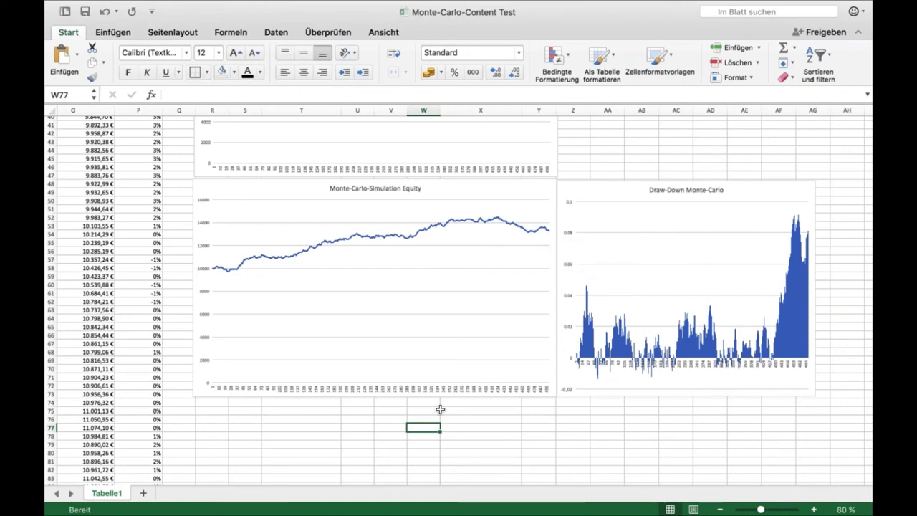
pyautogui.click(511, 434)
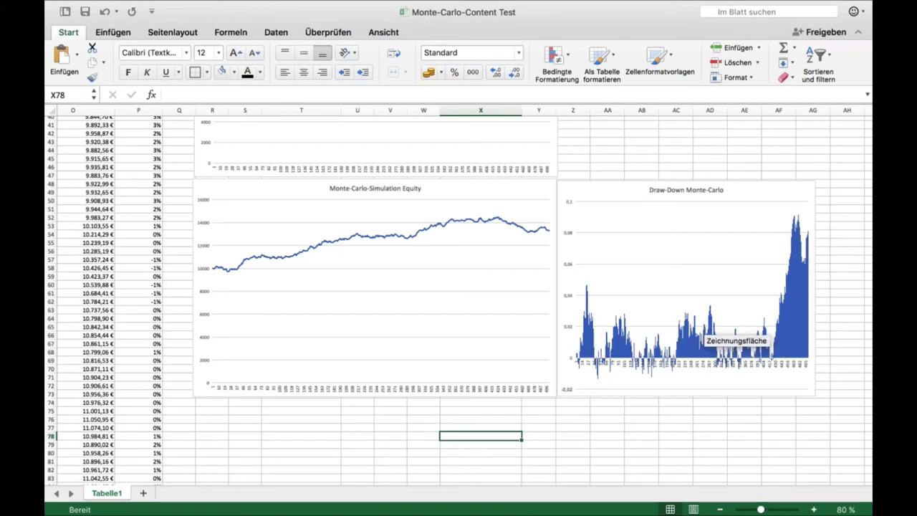
pyautogui.click(492, 426)
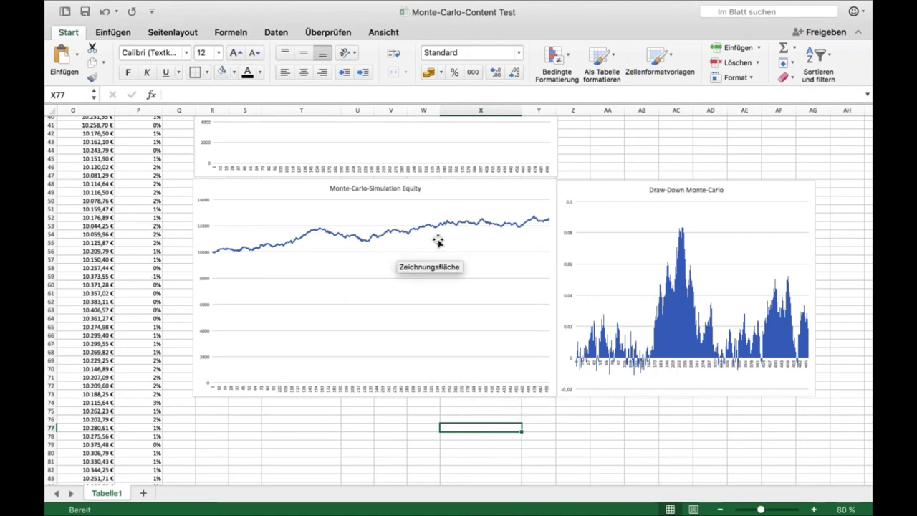
pyautogui.moveTo(678, 275)
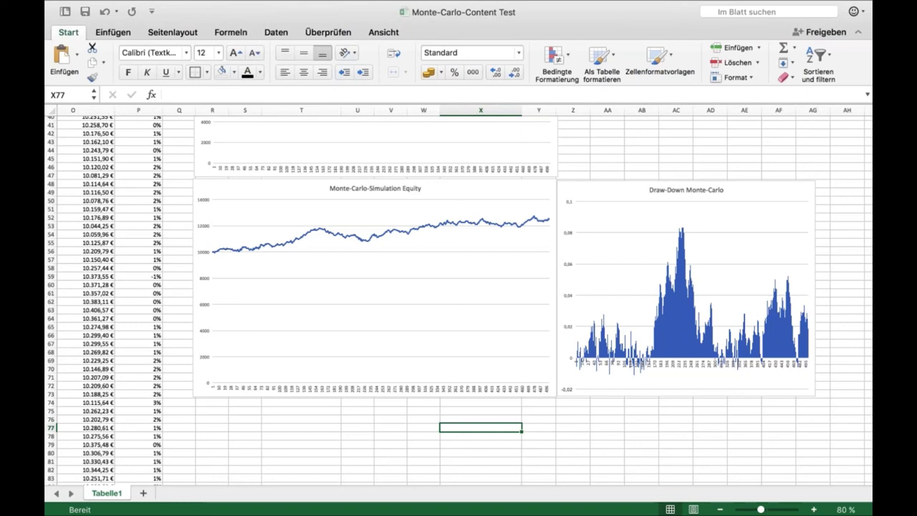
# Step: Replace the fixed Mittelwert in H2 with the formula =MITTELWERT(A:A), averaging all listed trades
pyautogui.scroll(10, 458, 298)
pyautogui.hscroll(-5, 458, 297)
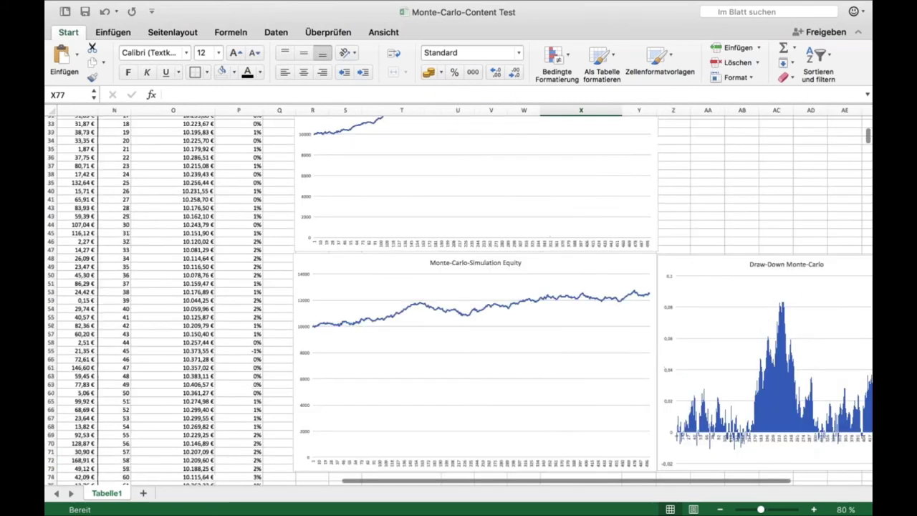
pyautogui.scroll(4, 458, 297)
pyautogui.hscroll(-4, 459, 297)
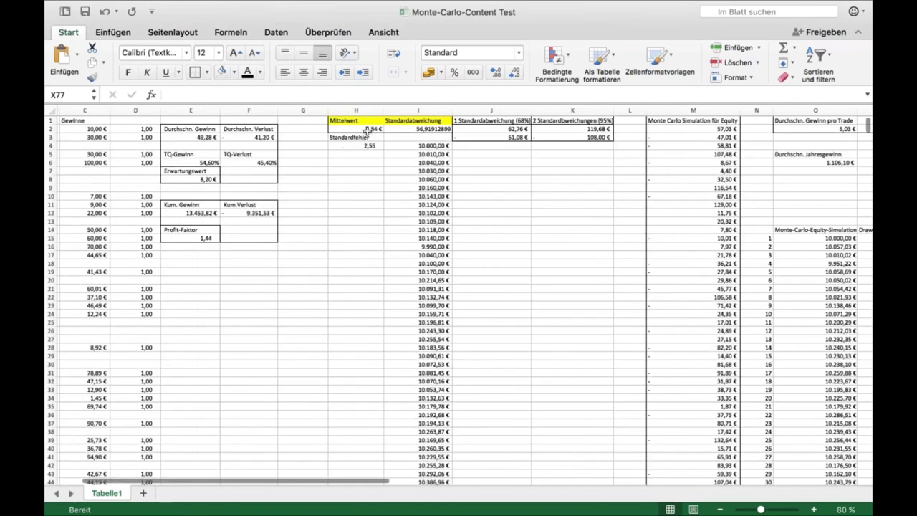
pyautogui.click(367, 130)
pyautogui.write('=mi')
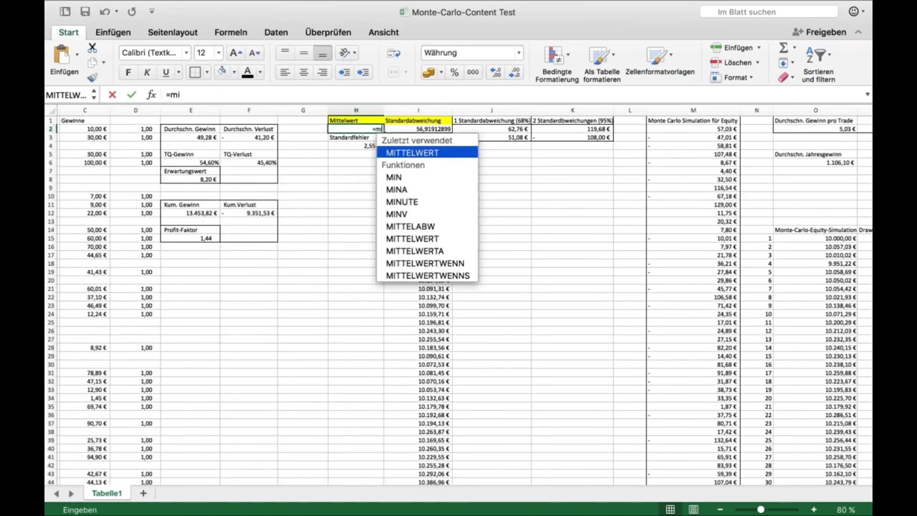
pyautogui.write('ttelwert(')
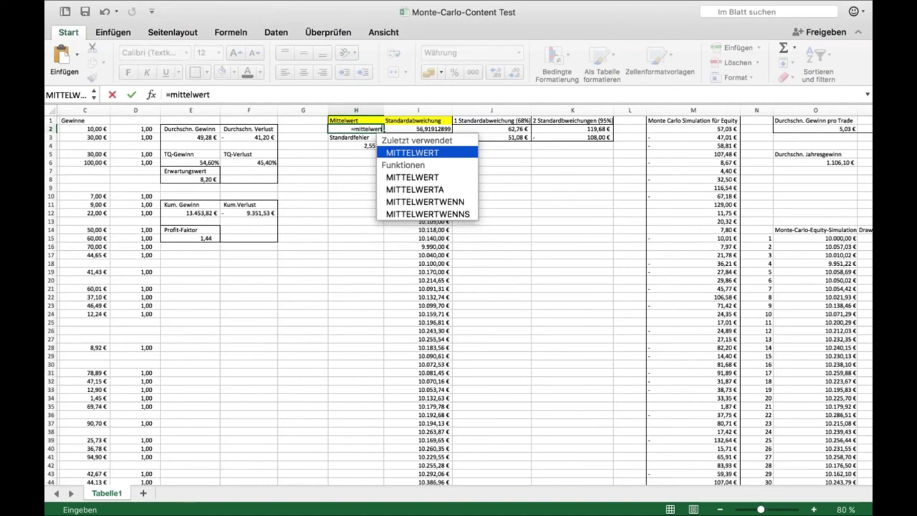
pyautogui.click(83, 107)
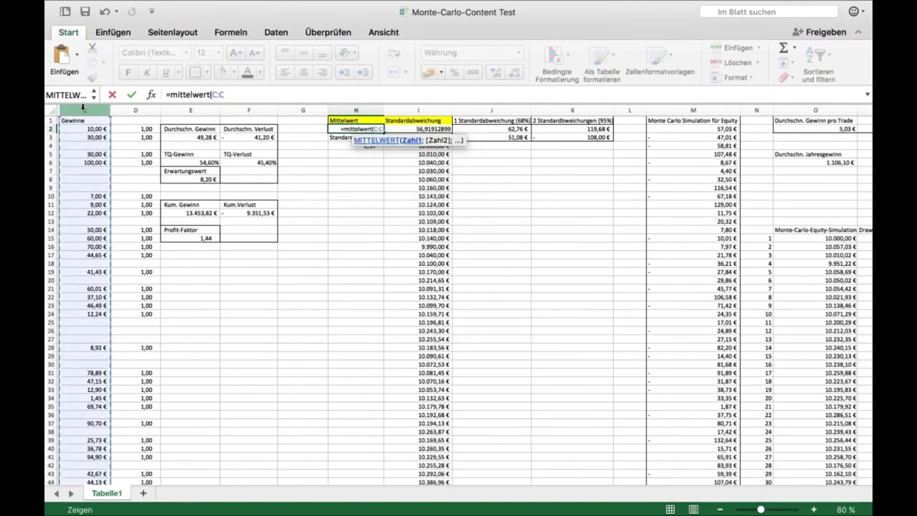
pyautogui.hscroll(-3, 95, 151)
pyautogui.click(86, 110)
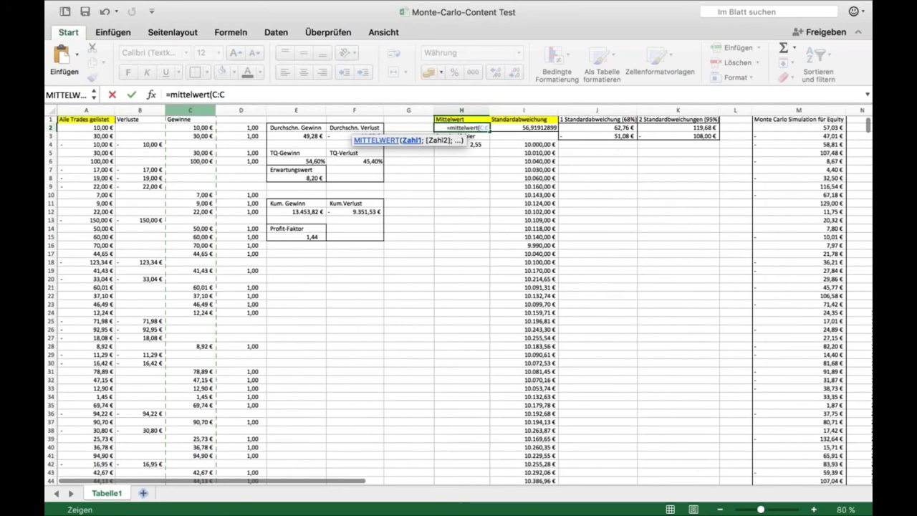
pyautogui.write(')')
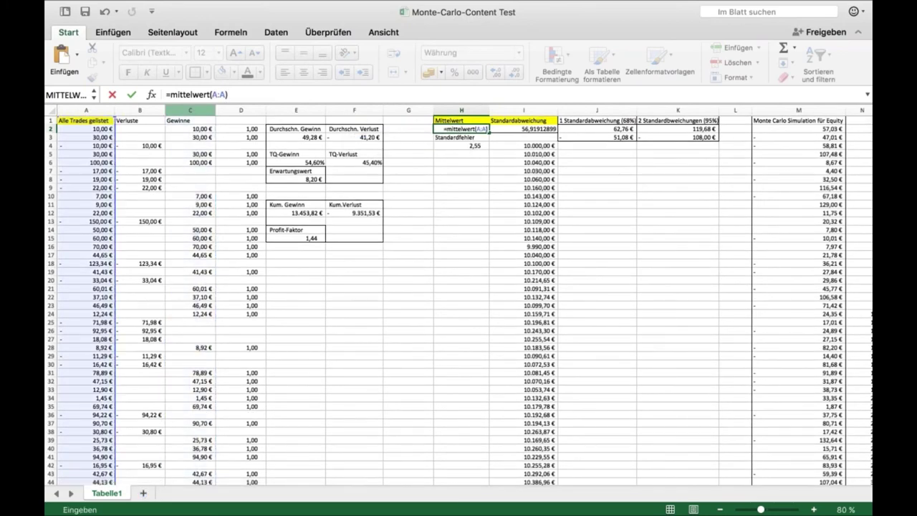
pyautogui.press('Return')
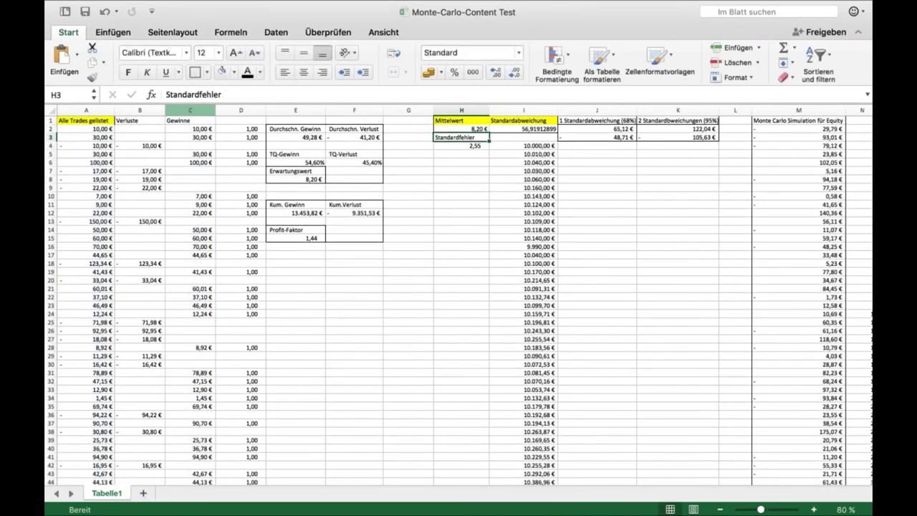
# Step: Replace the Standardabweichung formula in I2 with the fixed value 45,5
pyautogui.click(524, 129)
pyautogui.hscroll(10, 157, 148)
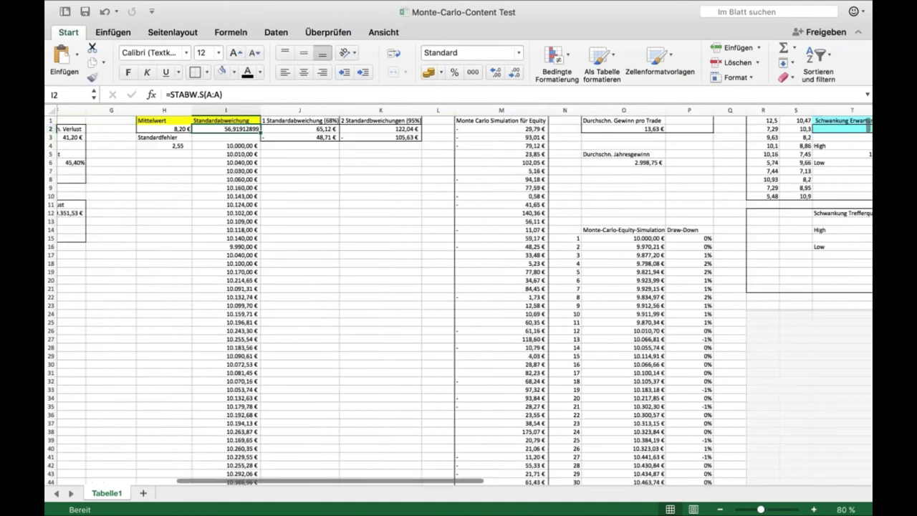
pyautogui.hscroll(-2, 156, 149)
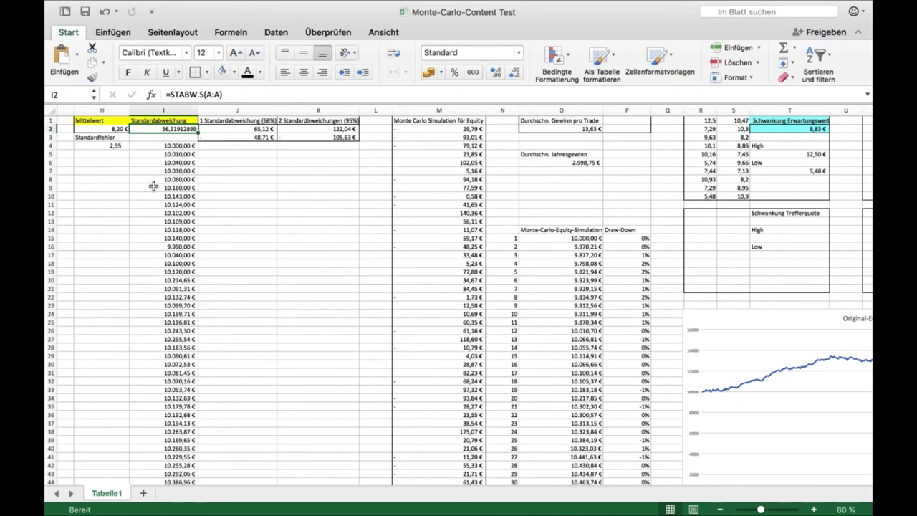
pyautogui.write('45,5')
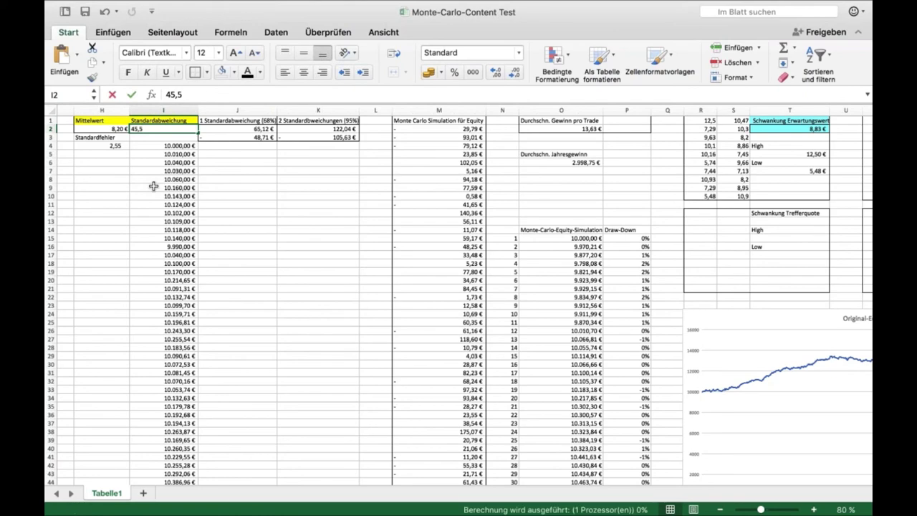
pyautogui.press('Return')
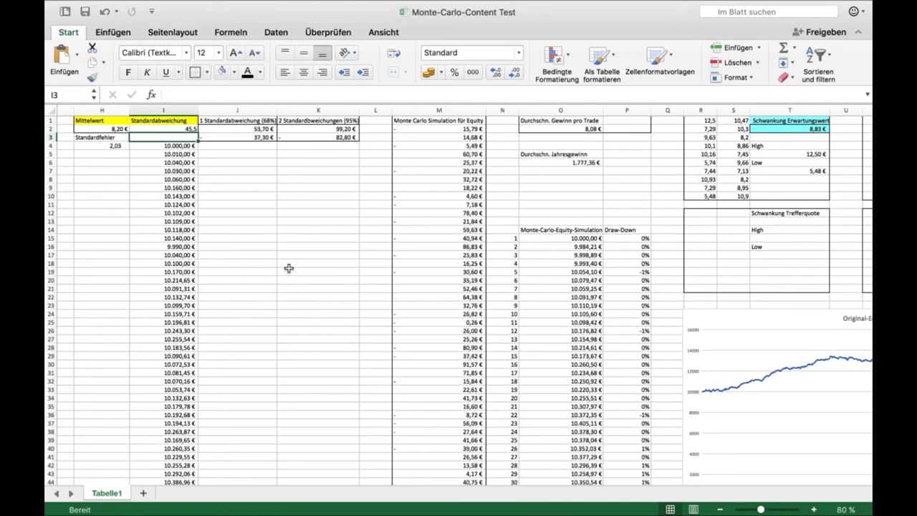
# Step: Examine the Monte-Carlo-Simulation Equity and Draw-Down Monte-Carlo charts for the lower standard deviation, recalculating for a new random run
pyautogui.click(287, 255)
pyautogui.scroll(-2, 287, 256)
pyautogui.hscroll(2, 286, 257)
pyautogui.hscroll(5, 286, 256)
pyautogui.scroll(-6, 287, 256)
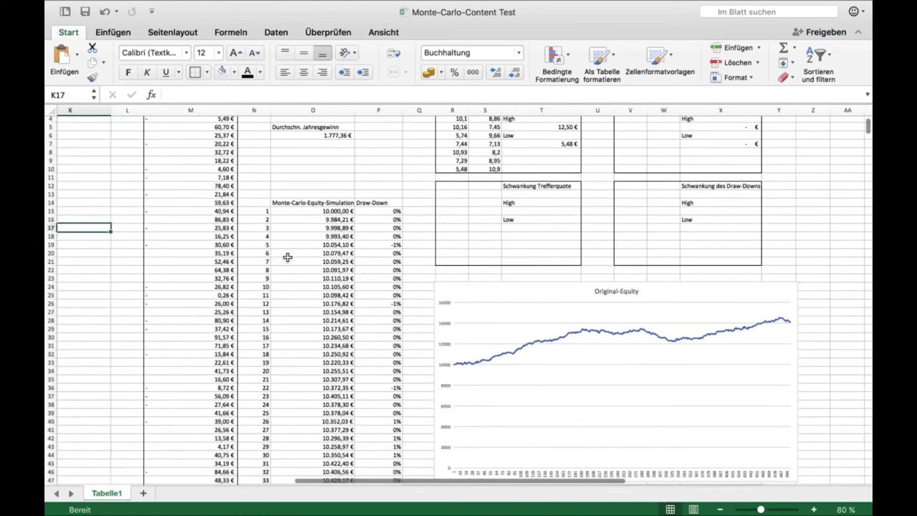
pyautogui.scroll(-4, 287, 256)
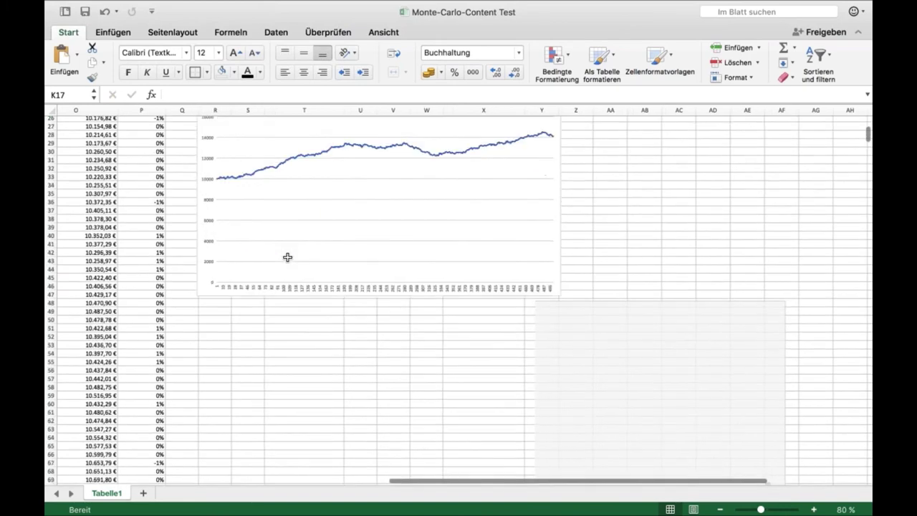
pyautogui.scroll(-5, 288, 256)
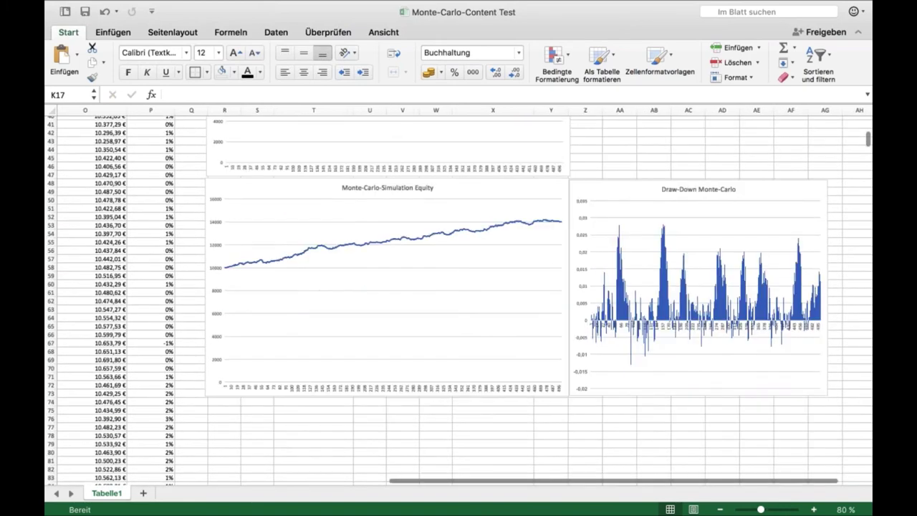
pyautogui.click(455, 436)
pyautogui.click(437, 427)
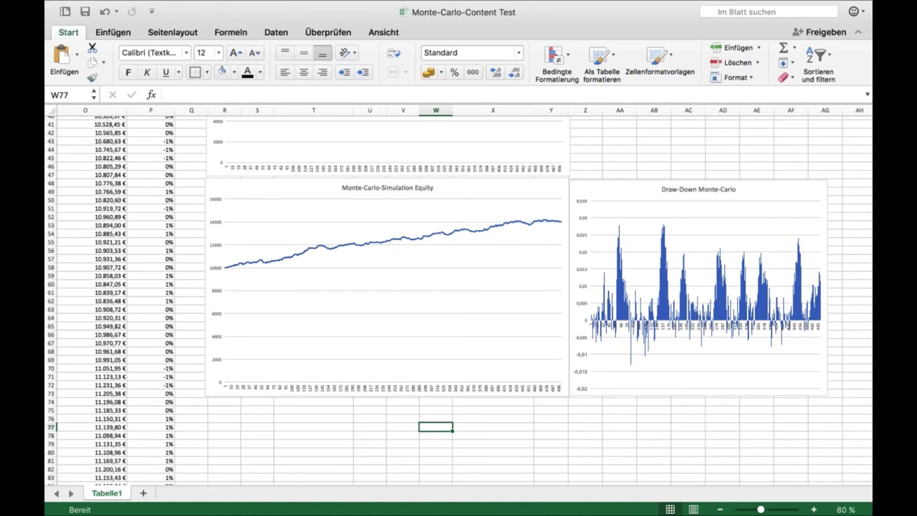
pyautogui.press('F9')
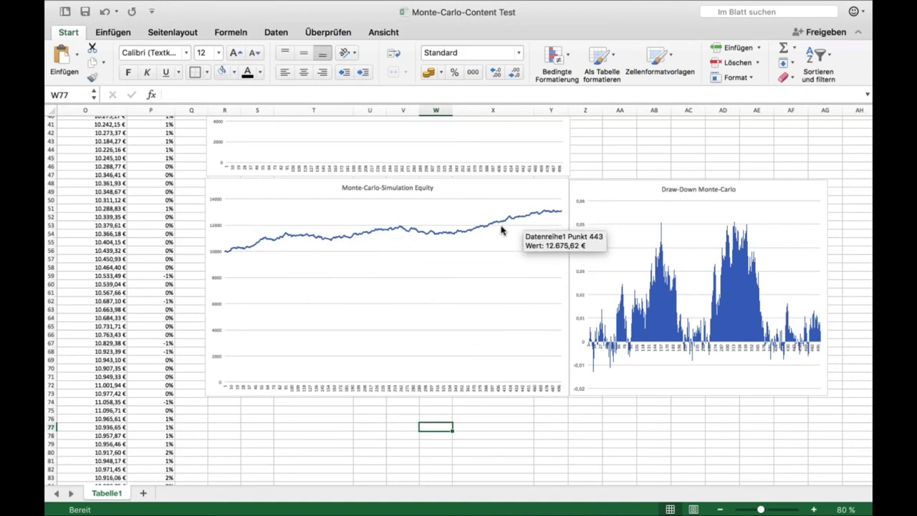
pyautogui.click(346, 427)
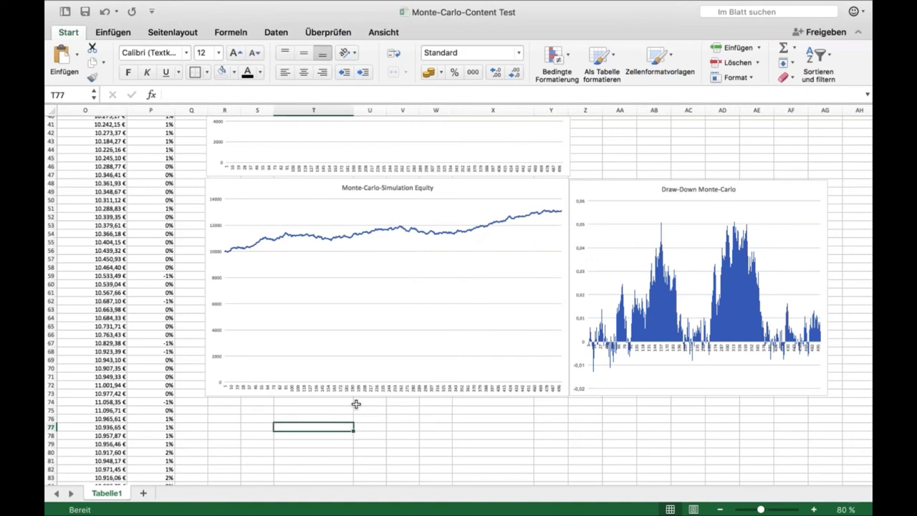
pyautogui.click(372, 415)
# Step: Set the Standardabweichung in I2 to 80,896543
pyautogui.scroll(10, 372, 416)
pyautogui.hscroll(-6, 372, 415)
pyautogui.click(157, 128)
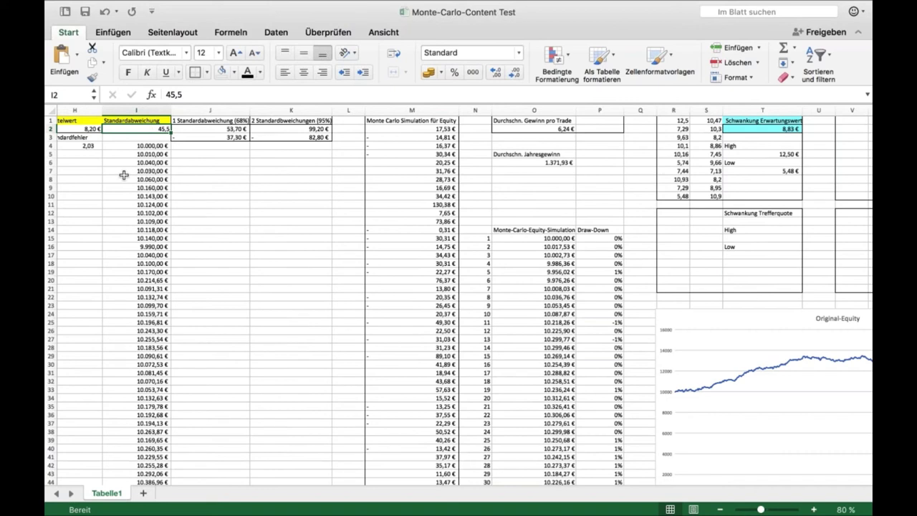
pyautogui.write('80')
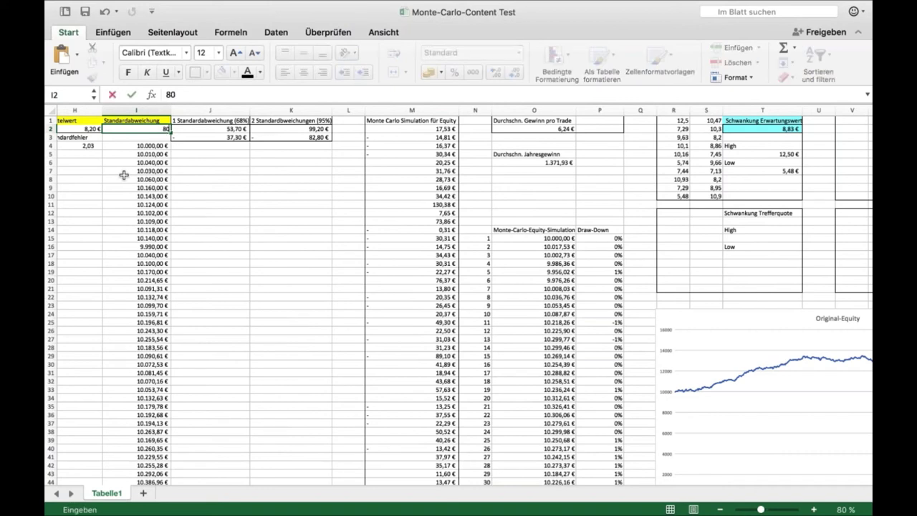
pyautogui.write(',896543')
pyautogui.press('Return')
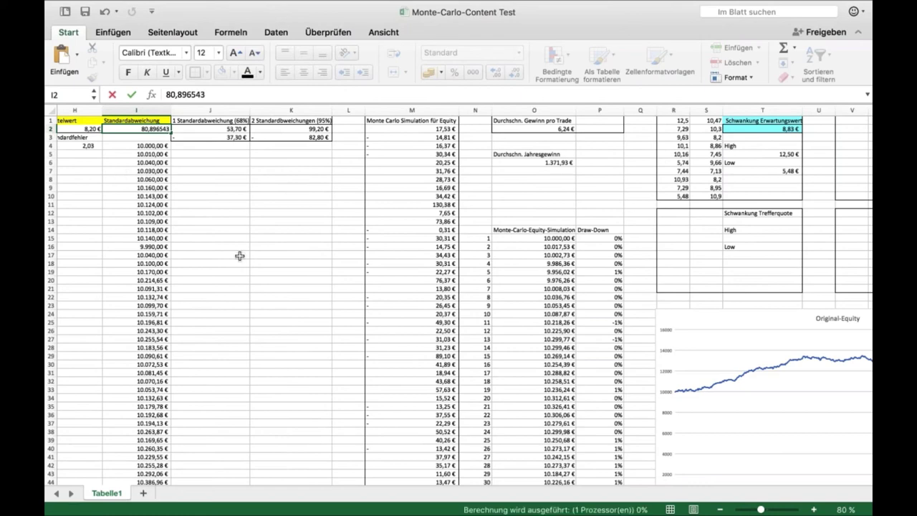
# Step: Recalculate the simulation with the higher standard deviation and examine both Monte-Carlo charts, reading a point near the equity curve's end
pyautogui.scroll(-10, 272, 282)
pyautogui.hscroll(5, 271, 282)
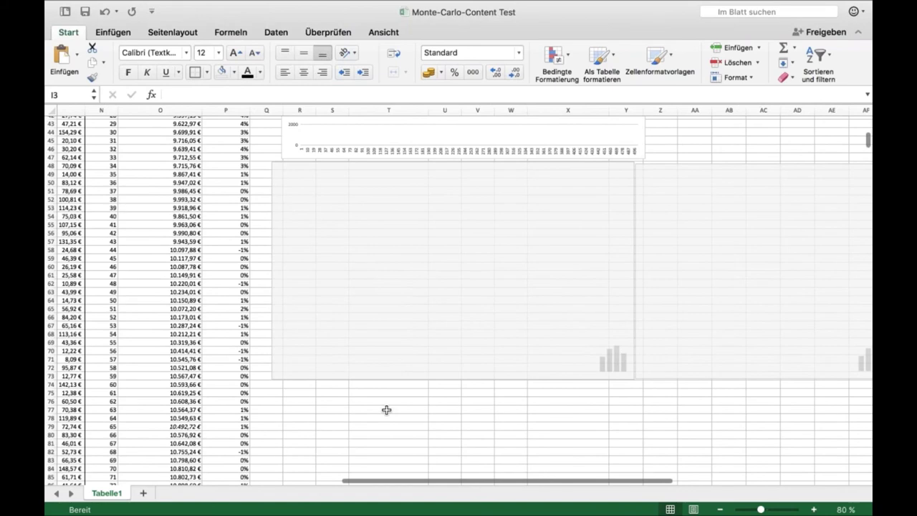
pyautogui.click(477, 443)
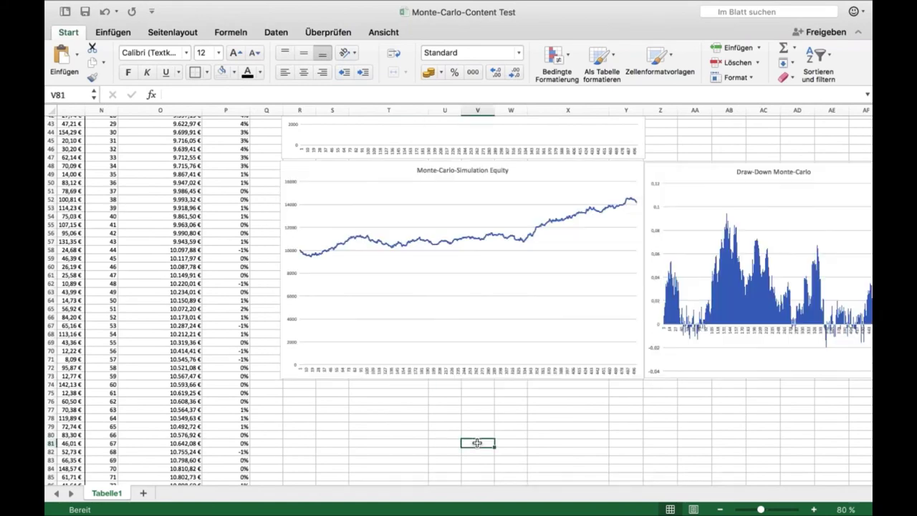
pyautogui.hscroll(3, 475, 442)
pyautogui.click(458, 426)
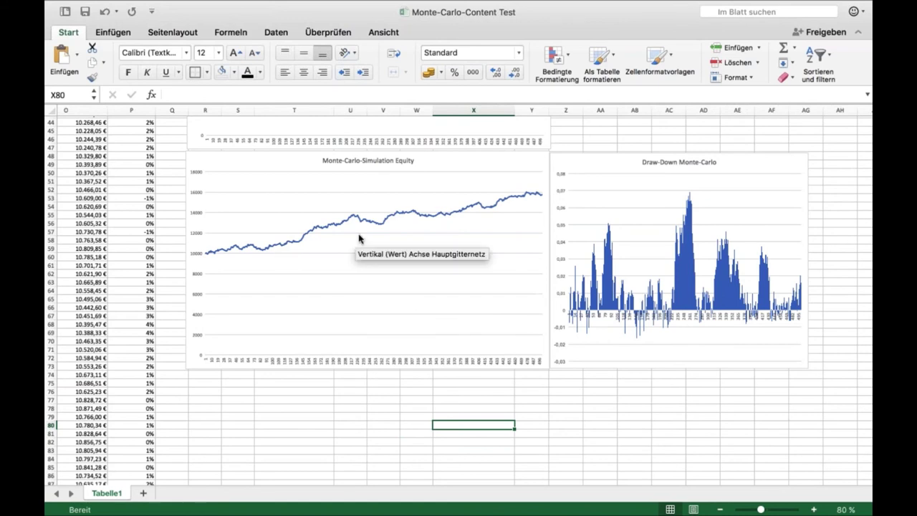
pyautogui.scroll(1, 372, 308)
pyautogui.hscroll(-1, 373, 308)
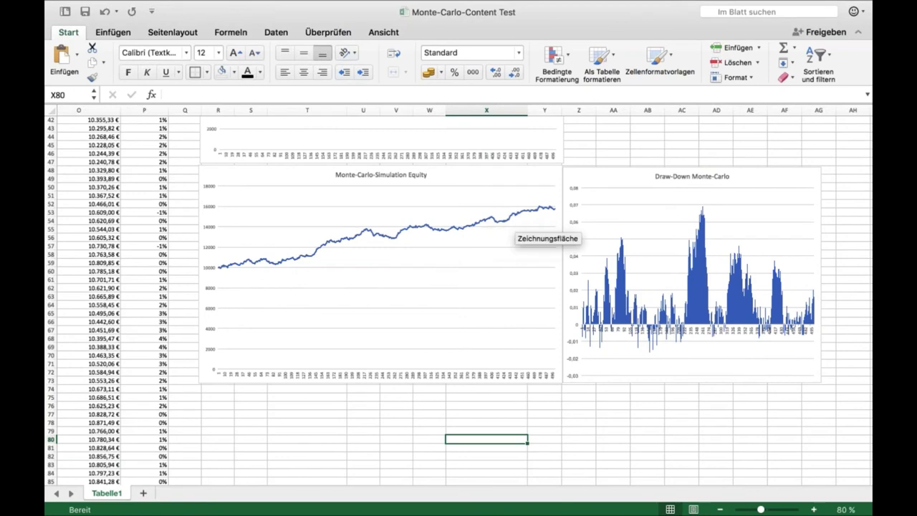
pyautogui.click(374, 447)
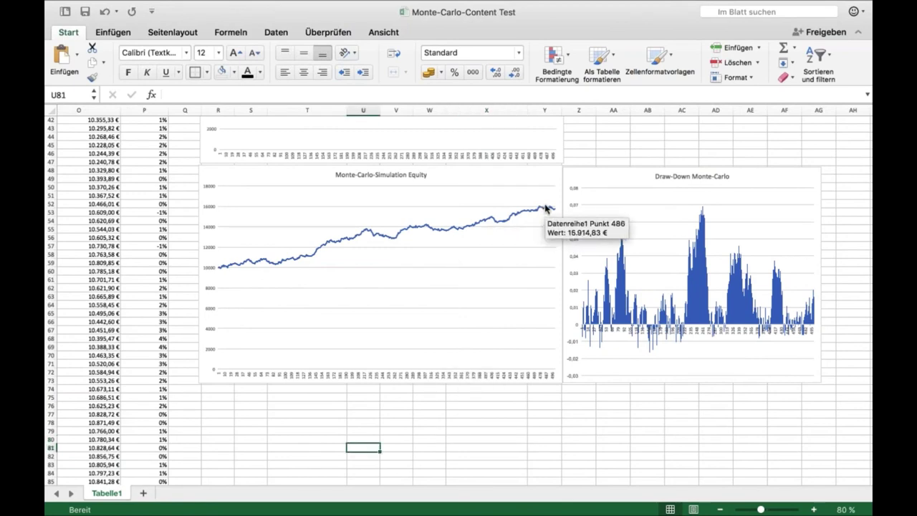
# Step: Generate another random run from the empty cells below the charts, and compare the early equity decline with the draw-down peak
pyautogui.click(493, 421)
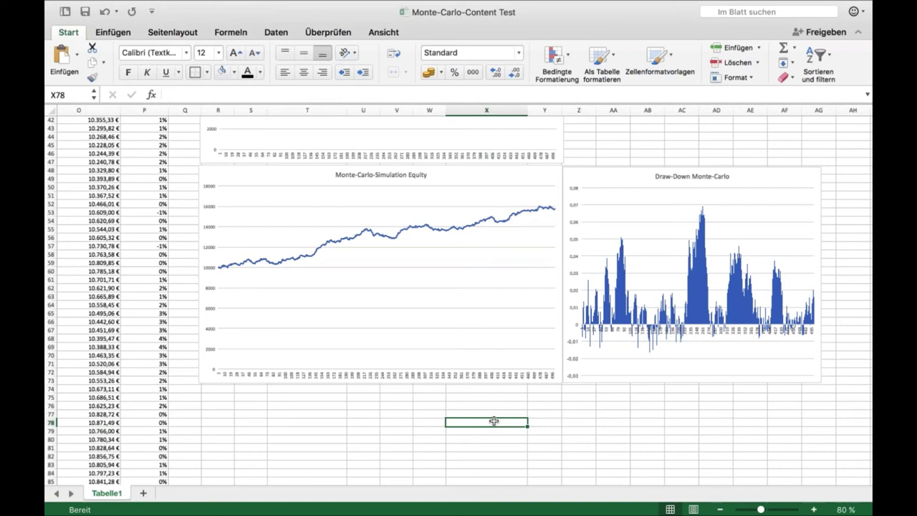
pyautogui.click(385, 409)
pyautogui.click(409, 413)
pyautogui.click(429, 414)
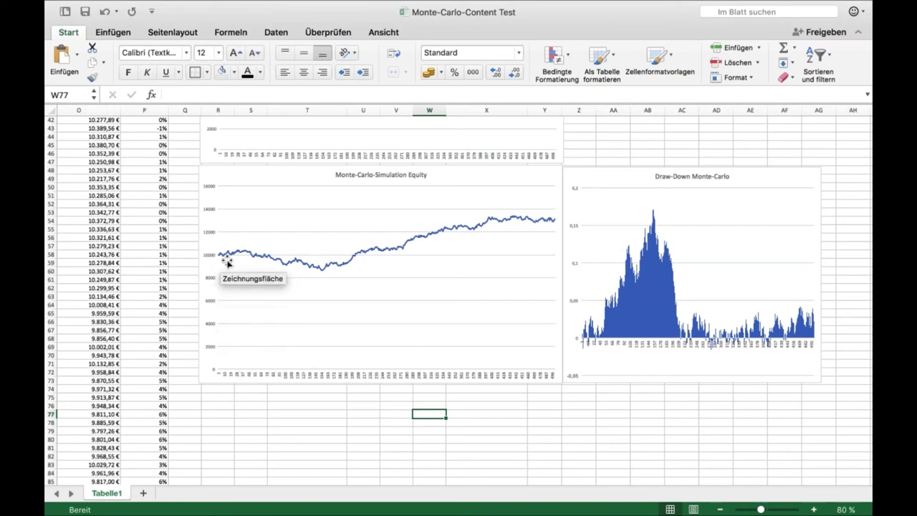
pyautogui.click(307, 397)
pyautogui.click(306, 414)
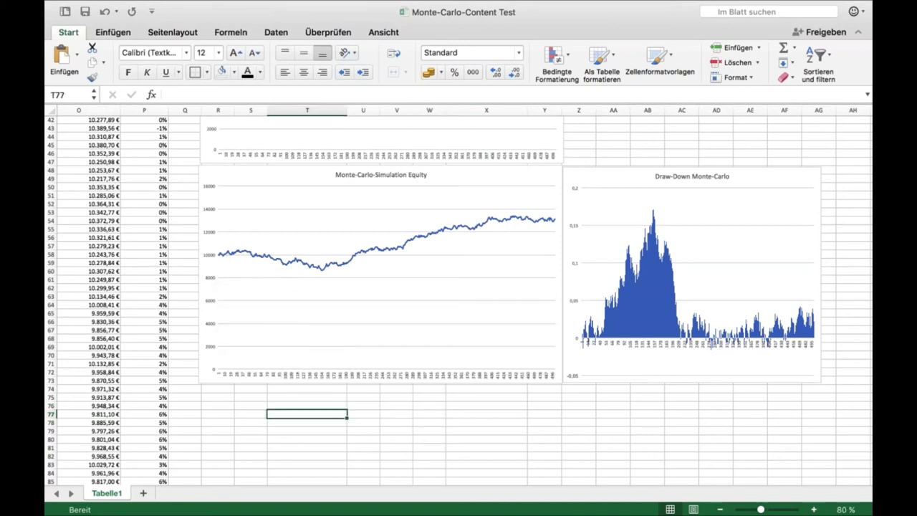
pyautogui.click(363, 405)
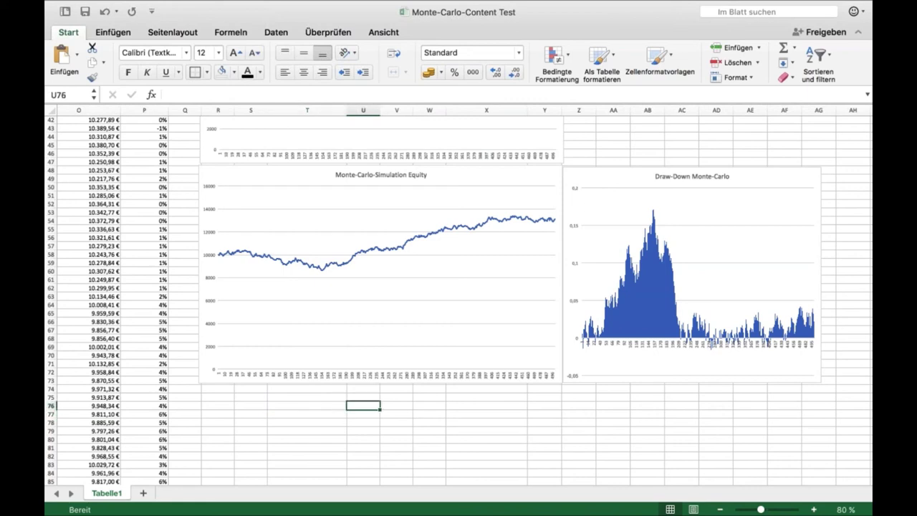
# Step: Read a point near the equity curve's start, recalculate for another random run, and examine both Monte-Carlo charts
pyautogui.click(306, 414)
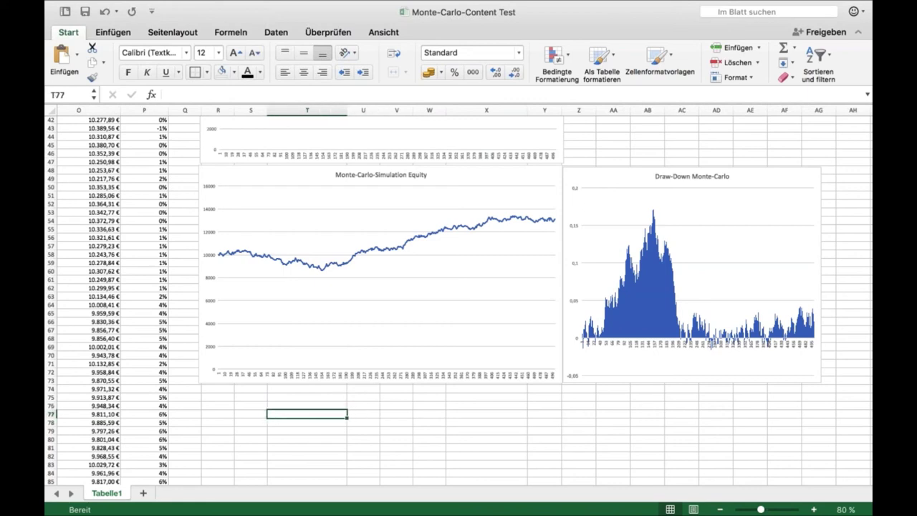
pyautogui.moveTo(224, 255)
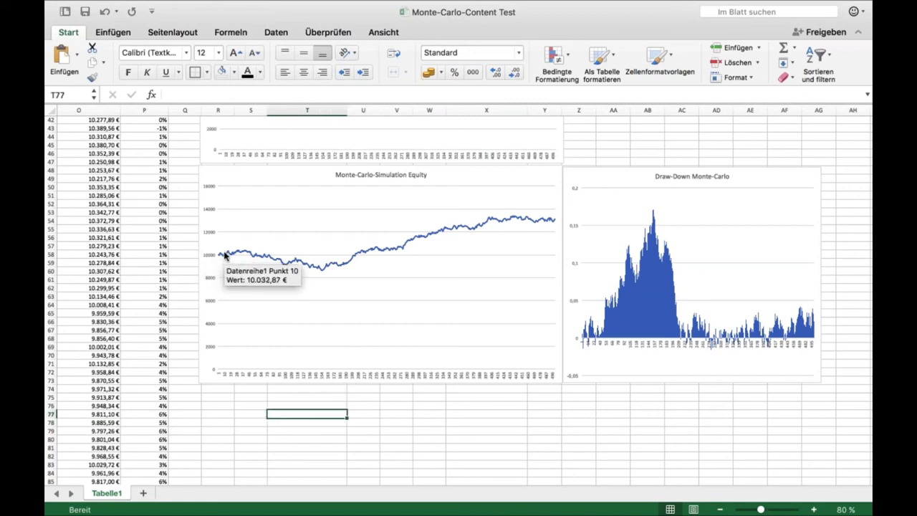
pyautogui.click(307, 388)
pyautogui.click(306, 397)
pyautogui.click(307, 406)
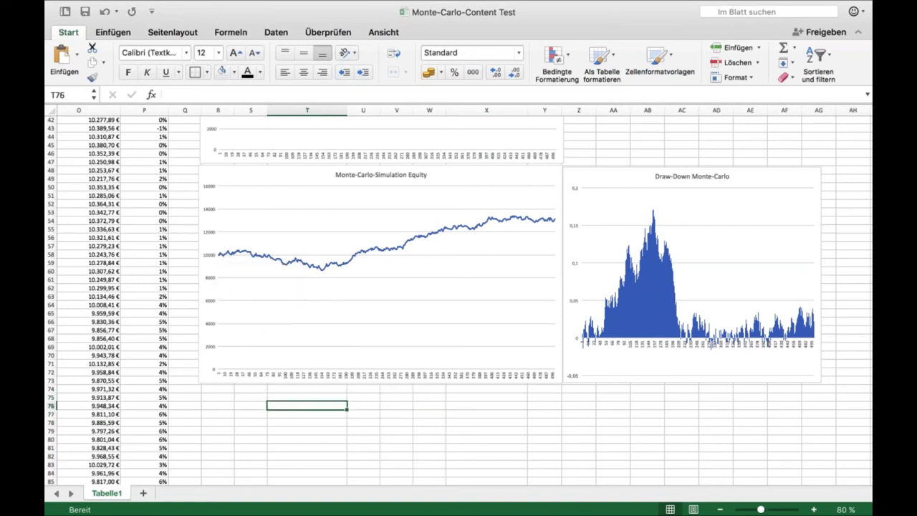
pyautogui.moveTo(219, 259)
pyautogui.press('F9')
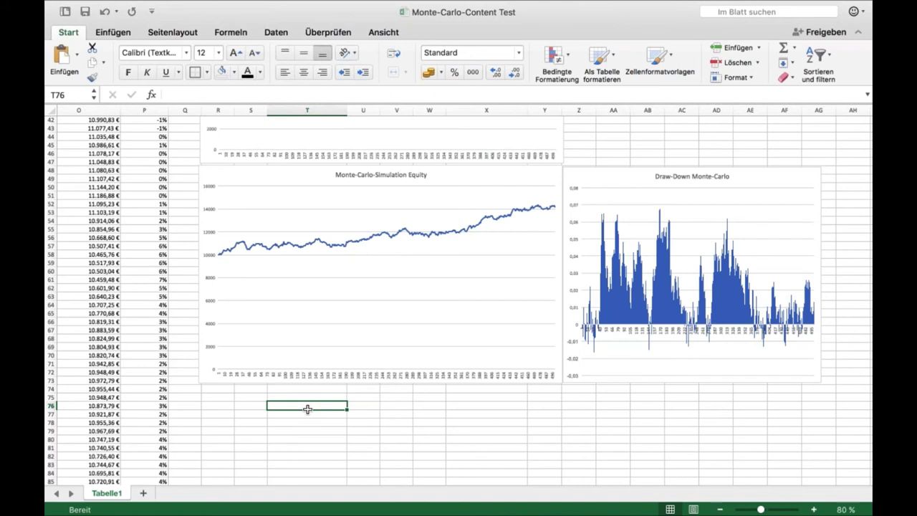
pyautogui.moveTo(347, 247)
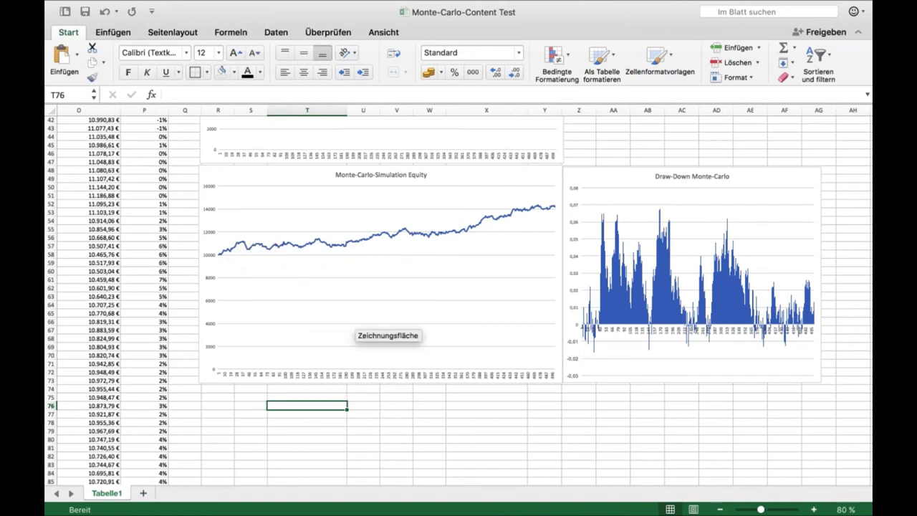
# Step: Compare the Original-Equity chart with the Monte-Carlo-Simulation Equity and Draw-Down Monte-Carlo charts, reading a point midway along the simulated curve
pyautogui.click(601, 419)
pyautogui.scroll(6, 602, 419)
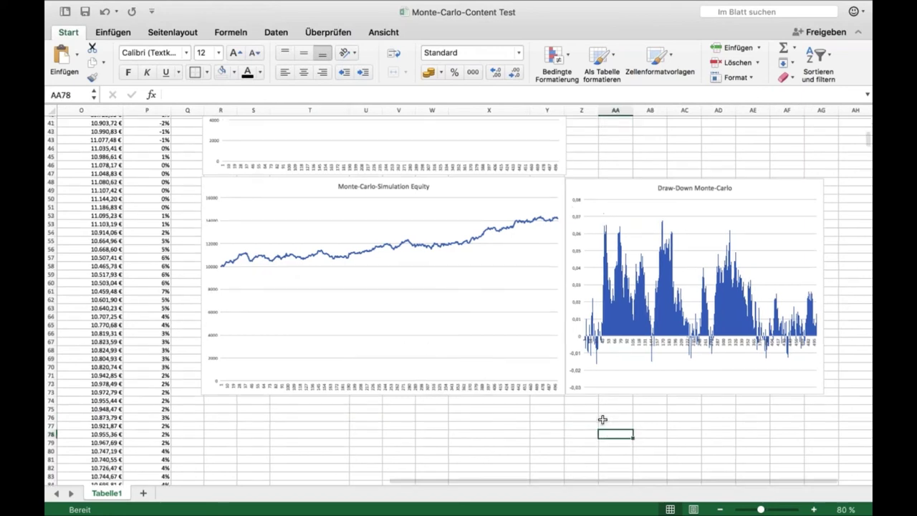
pyautogui.scroll(8, 602, 419)
pyautogui.hscroll(-1, 603, 419)
pyautogui.scroll(-15, 602, 419)
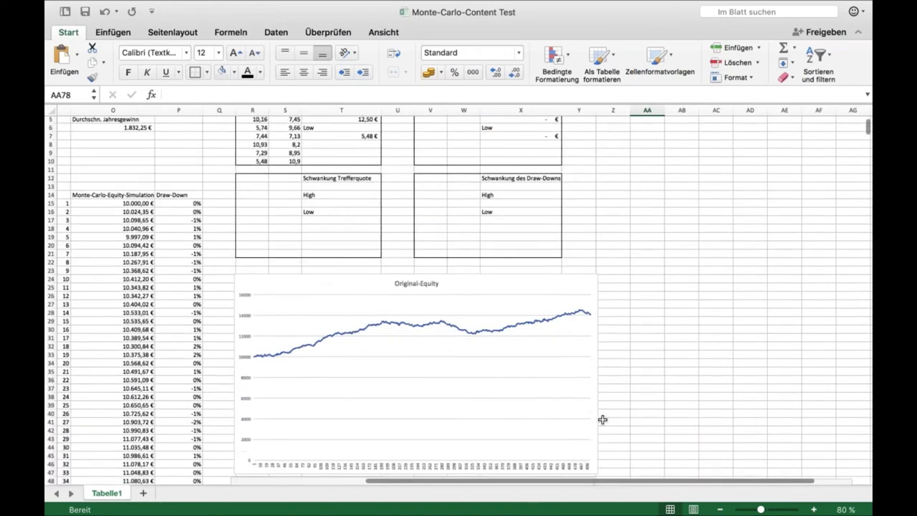
pyautogui.scroll(5, 602, 419)
pyautogui.hscroll(1, 603, 419)
pyautogui.click(573, 396)
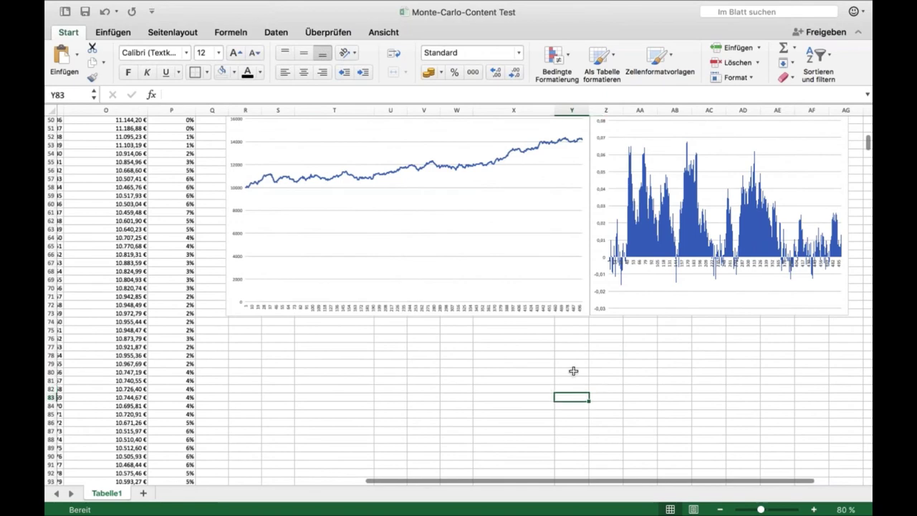
pyautogui.scroll(3, 573, 370)
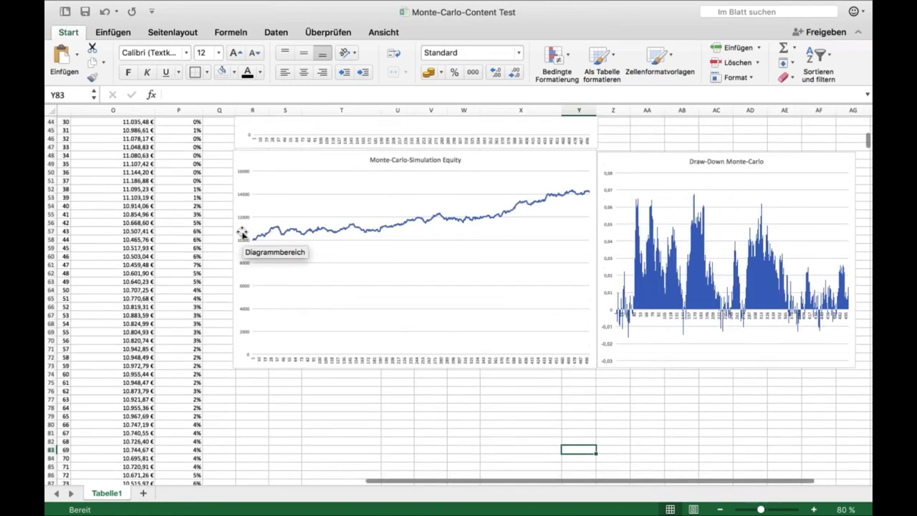
pyautogui.moveTo(430, 219)
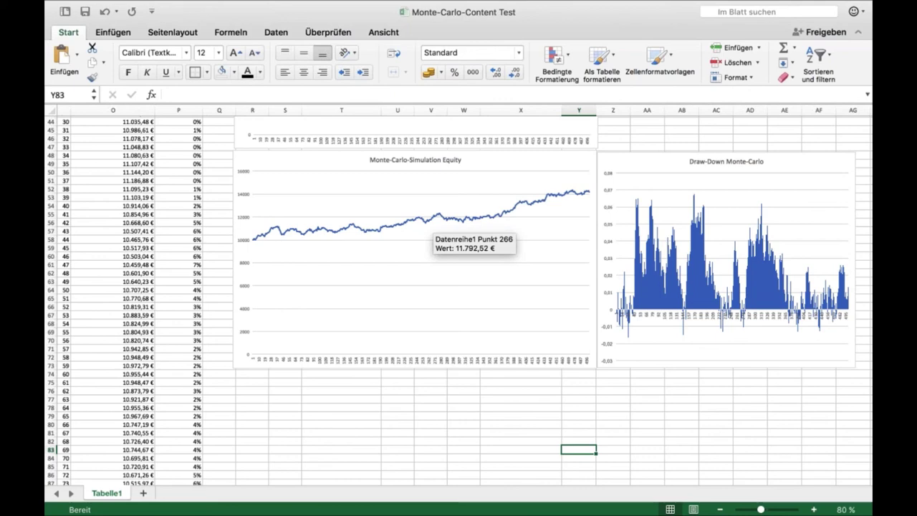
# Step: Inspect the Mittelwert formula in H2 and the neighbouring Standardabweichung
pyautogui.scroll(15, 437, 240)
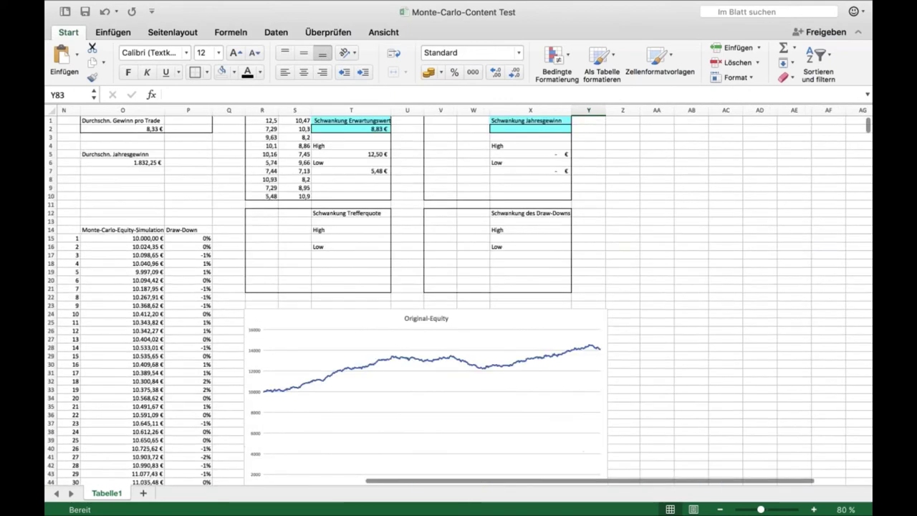
pyautogui.hscroll(1, 459, 294)
pyautogui.hscroll(-5, 458, 294)
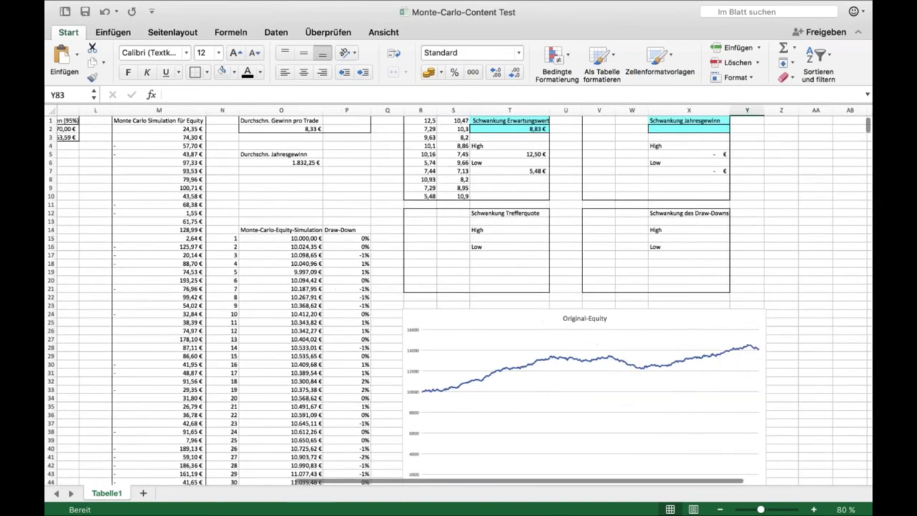
pyautogui.hscroll(-2, 458, 294)
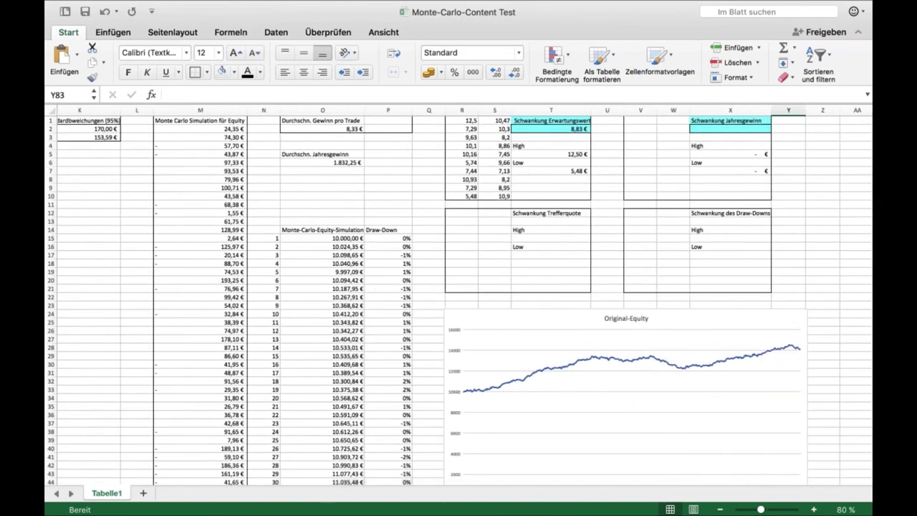
pyautogui.hscroll(-2, 105, 127)
pyautogui.hscroll(-2, 105, 128)
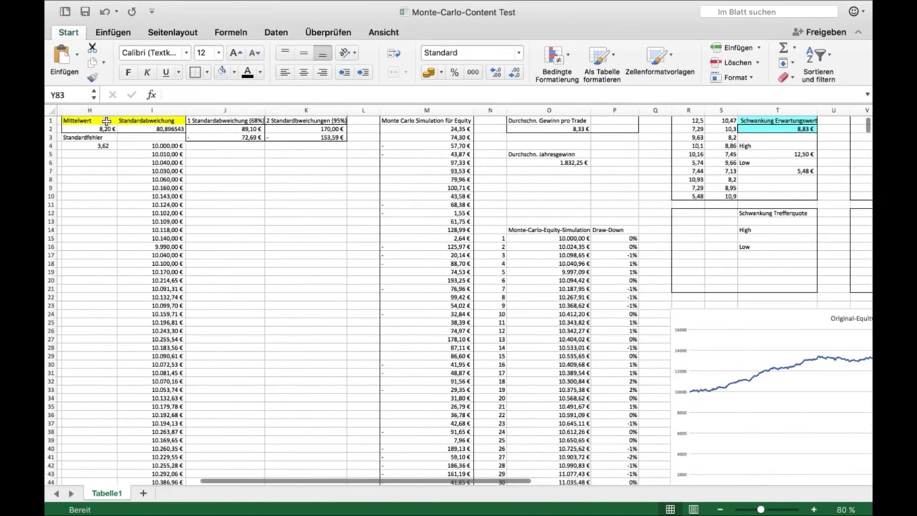
pyautogui.click(104, 127)
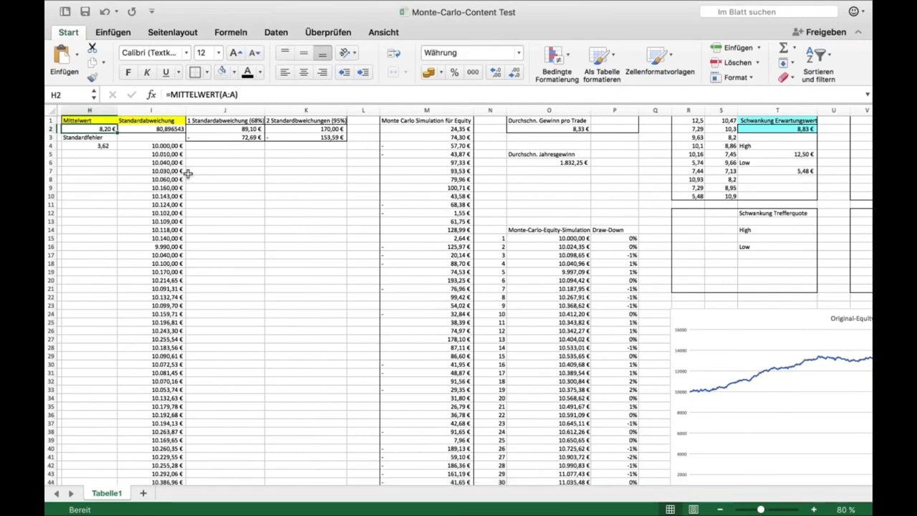
pyautogui.hscroll(2, 187, 173)
pyautogui.hscroll(2, 188, 173)
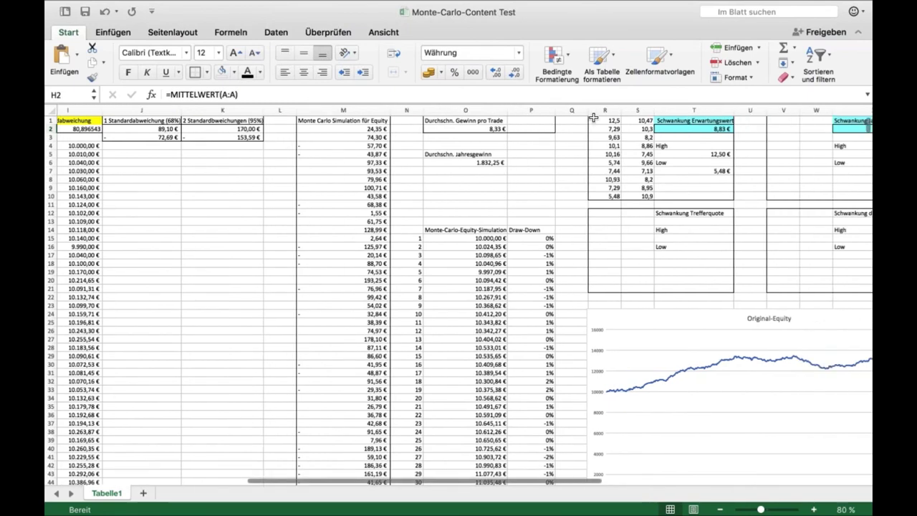
# Step: Compare the High and Low values of Schwankung Erwartungswert with the Mittelwert in H2
pyautogui.click(719, 172)
pyautogui.hscroll(-5, 475, 219)
pyautogui.click(235, 133)
pyautogui.hscroll(3, 366, 199)
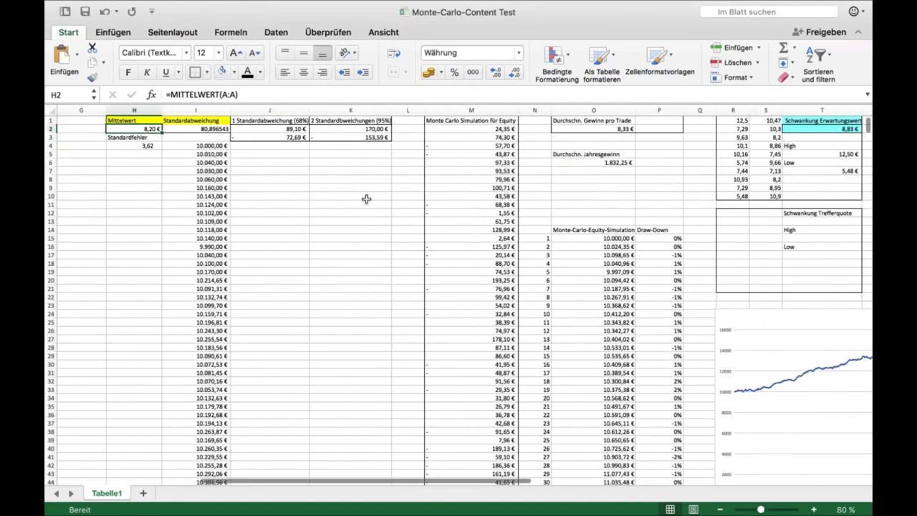
pyautogui.hscroll(2, 366, 198)
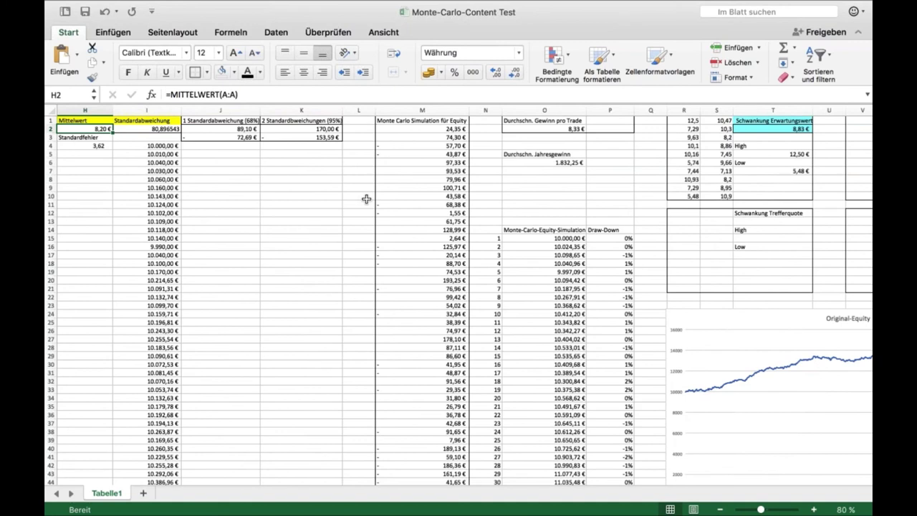
pyautogui.hscroll(1, 366, 198)
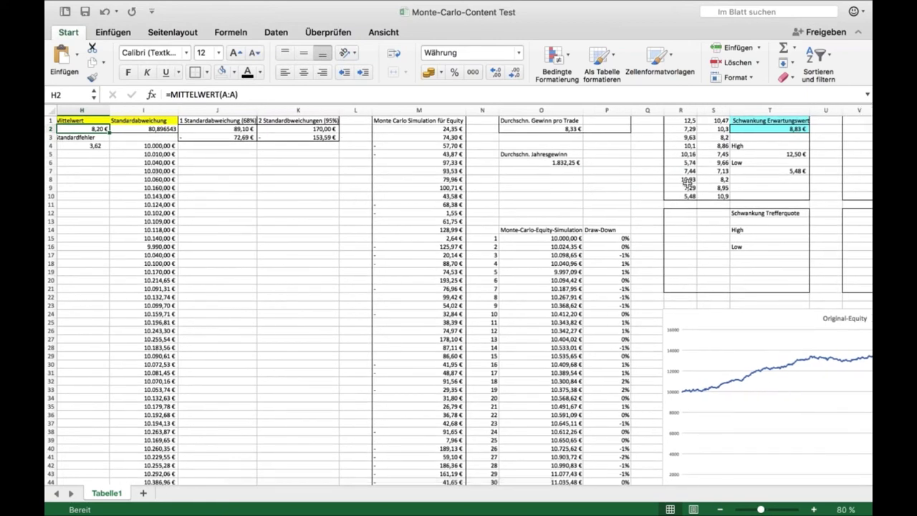
pyautogui.hscroll(-1, 573, 196)
pyautogui.hscroll(-2, 574, 197)
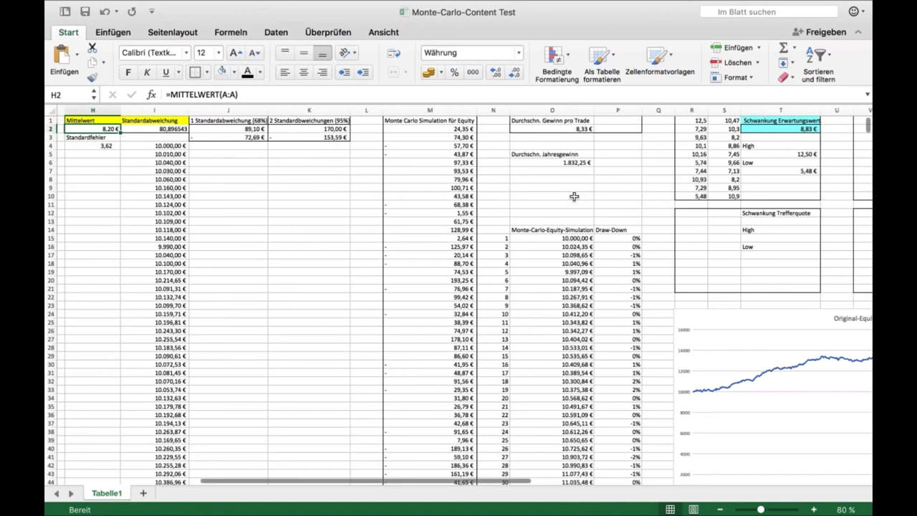
pyautogui.hscroll(-2, 574, 196)
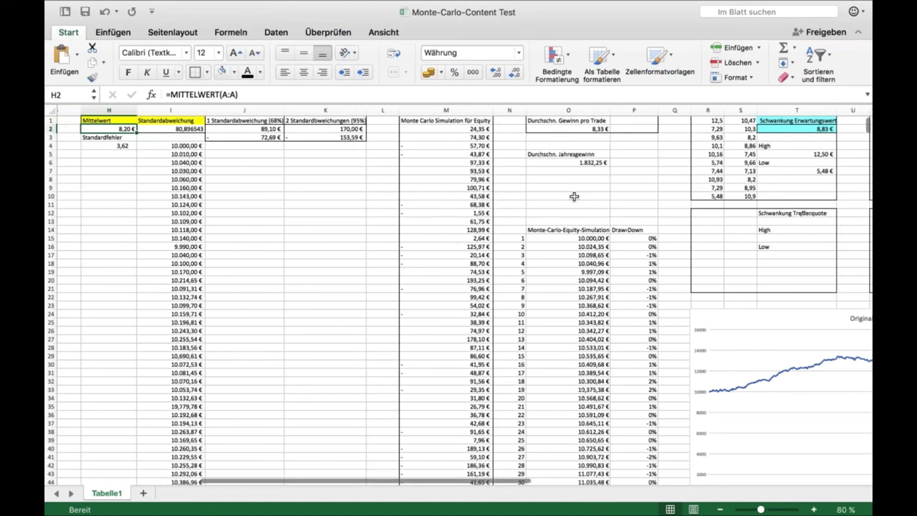
pyautogui.hscroll(-2, 574, 196)
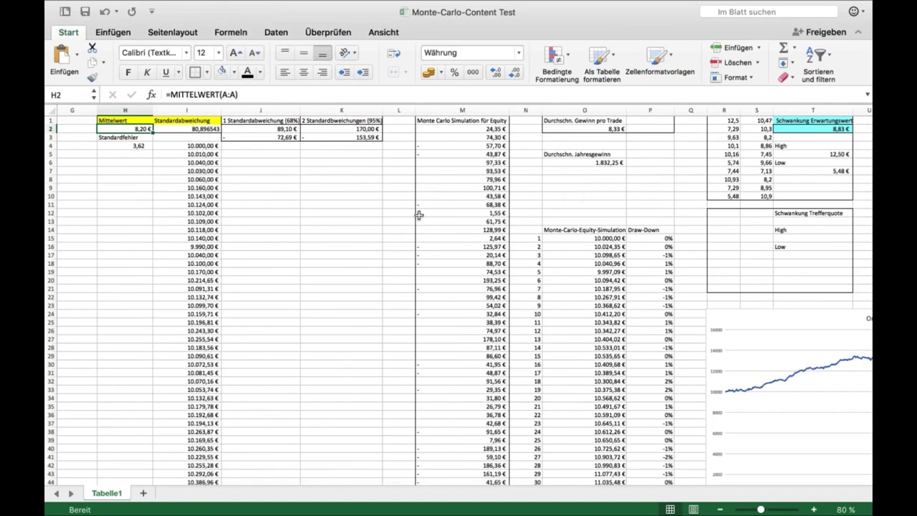
# Step: Set the Mittelwert in H2 to 5,48, the Low value from Schwankung Erwartungswert
pyautogui.hscroll(1, 389, 213)
pyautogui.click(389, 197)
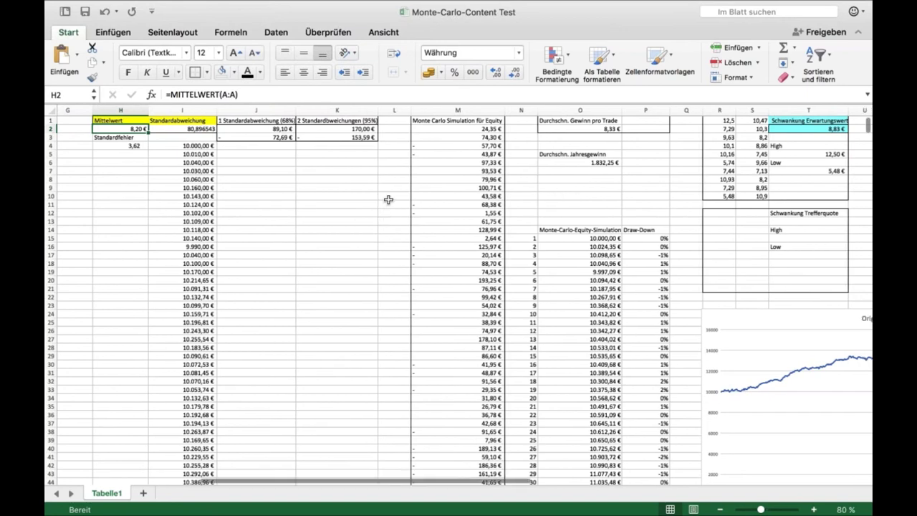
pyautogui.click(137, 129)
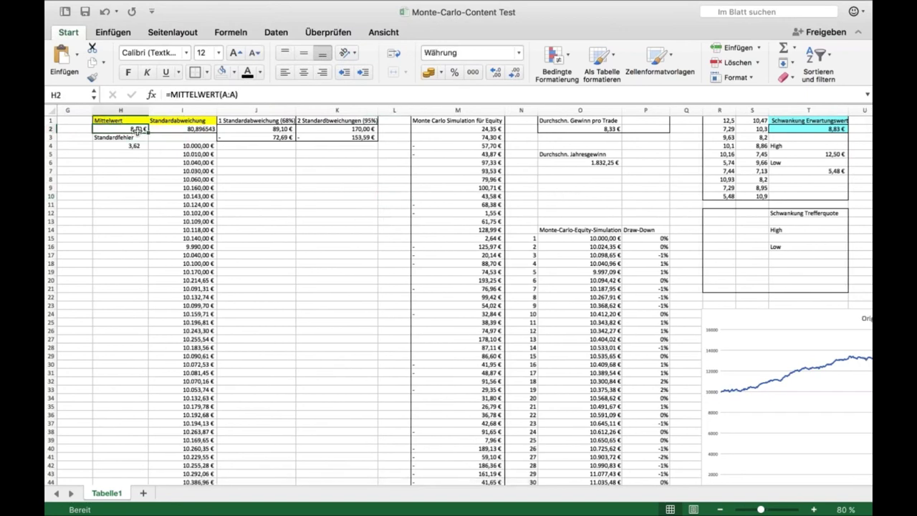
pyautogui.write('5,48')
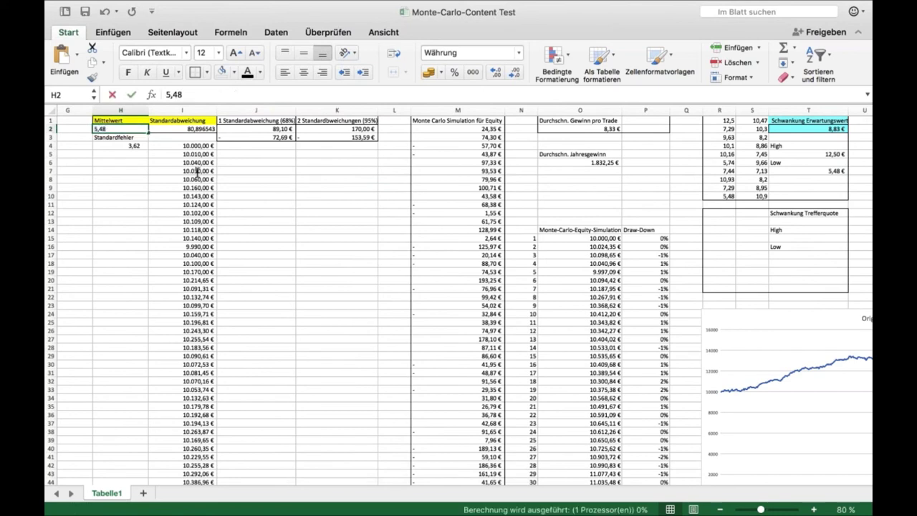
pyautogui.press('Return')
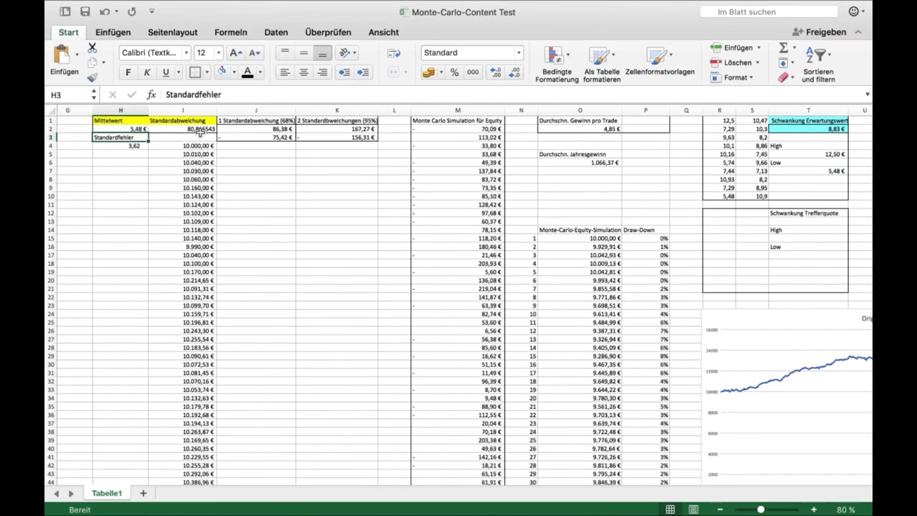
# Step: Set the Standardabweichung in I2 to 110,78
pyautogui.click(199, 129)
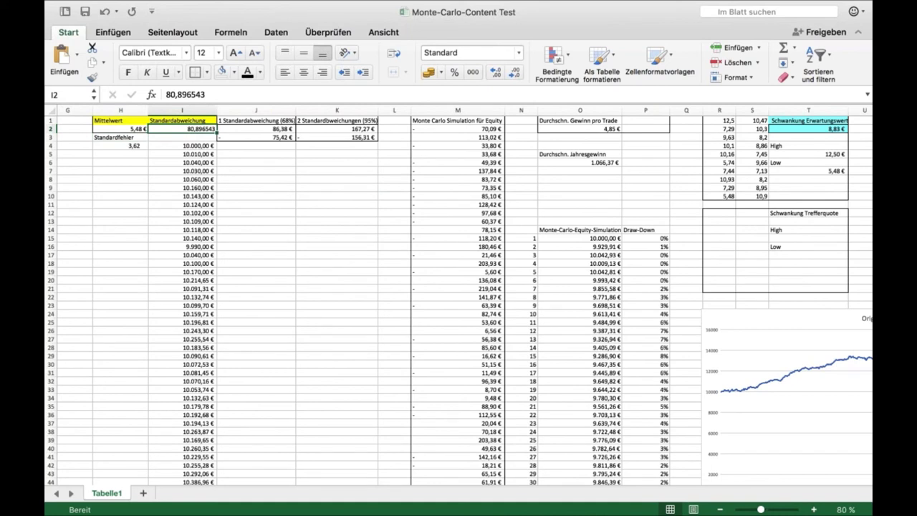
pyautogui.write('11')
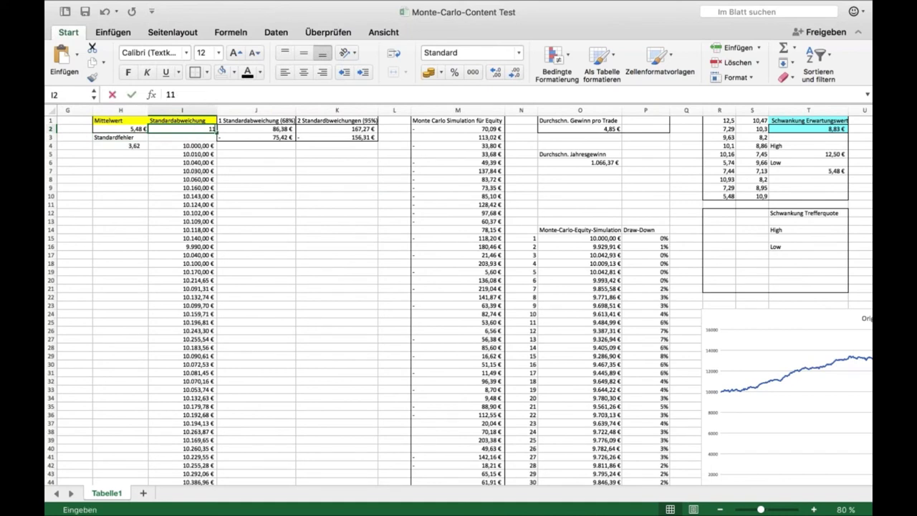
pyautogui.write('0,78')
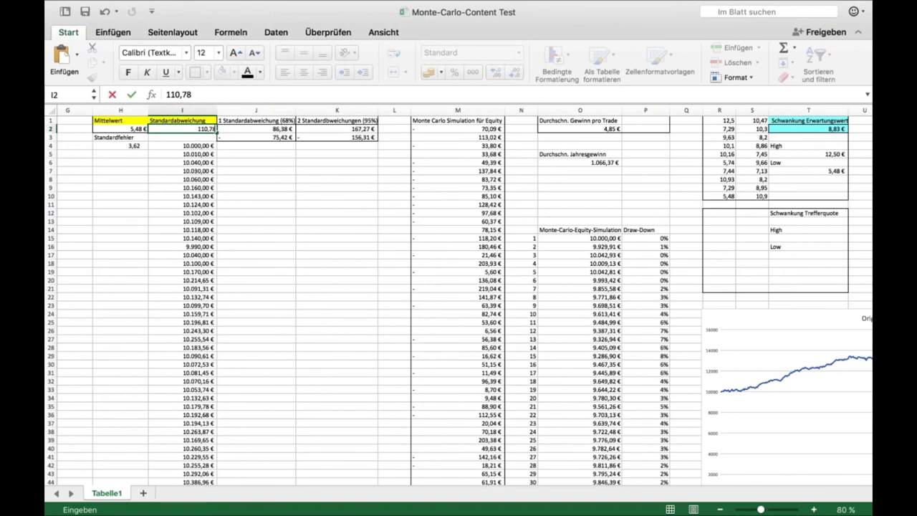
pyautogui.press('Return')
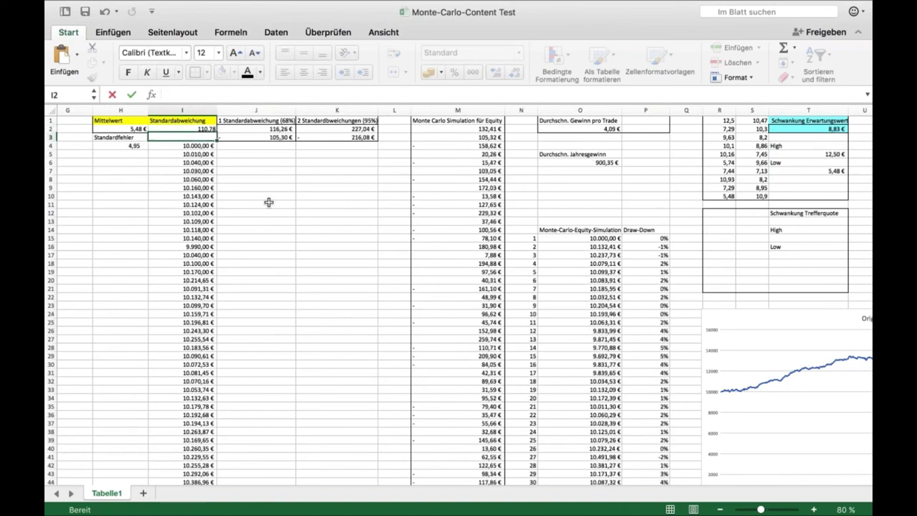
# Step: Inspect the Standardfehler formula in H4 alongside the changed Mittelwert and Standardabweichung
pyautogui.hscroll(-3, 269, 202)
pyautogui.hscroll(-4, 268, 203)
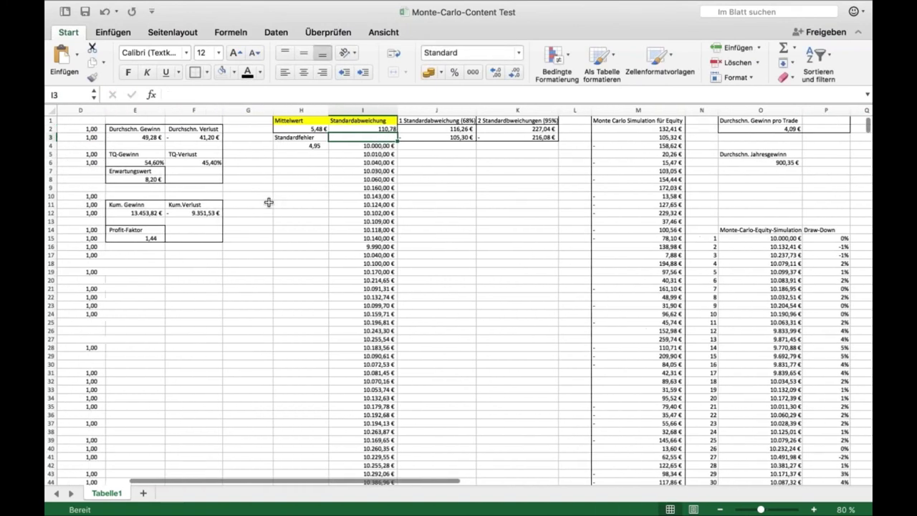
pyautogui.click(324, 145)
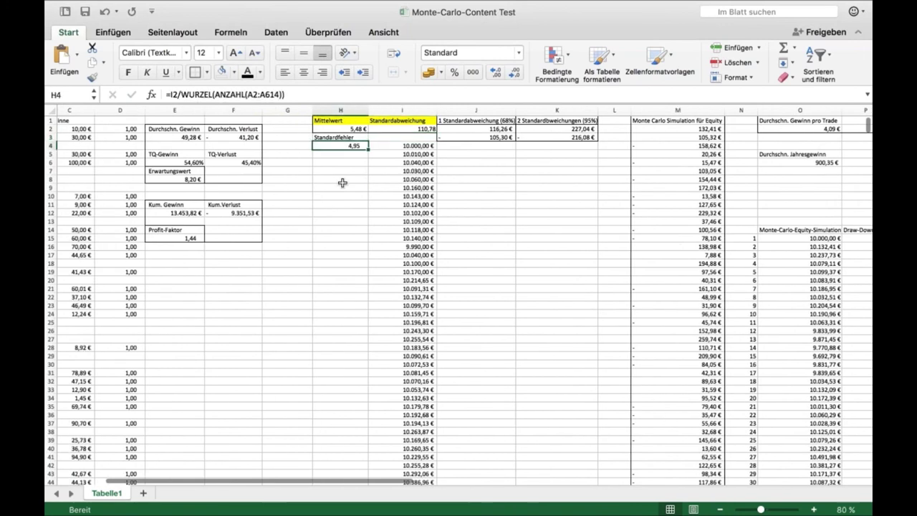
pyautogui.hscroll(1, 342, 182)
pyautogui.hscroll(1, 465, 295)
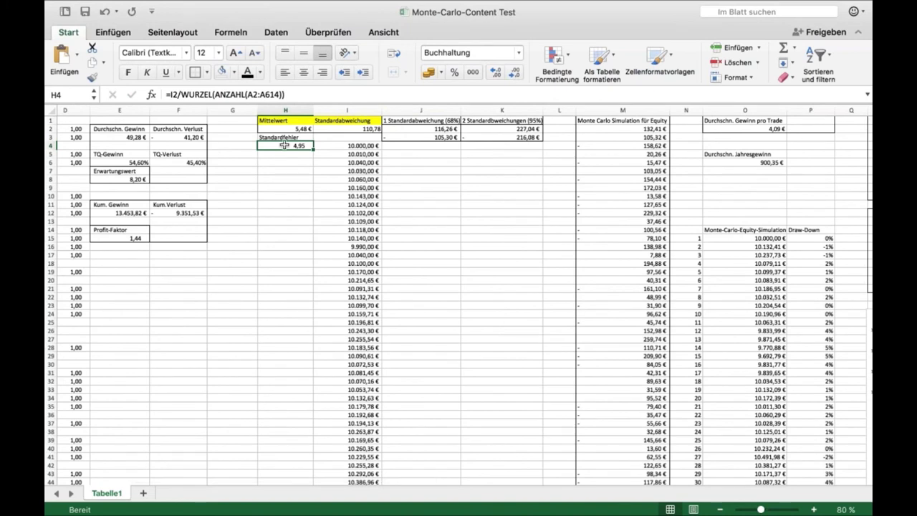
pyautogui.hscroll(2, 318, 203)
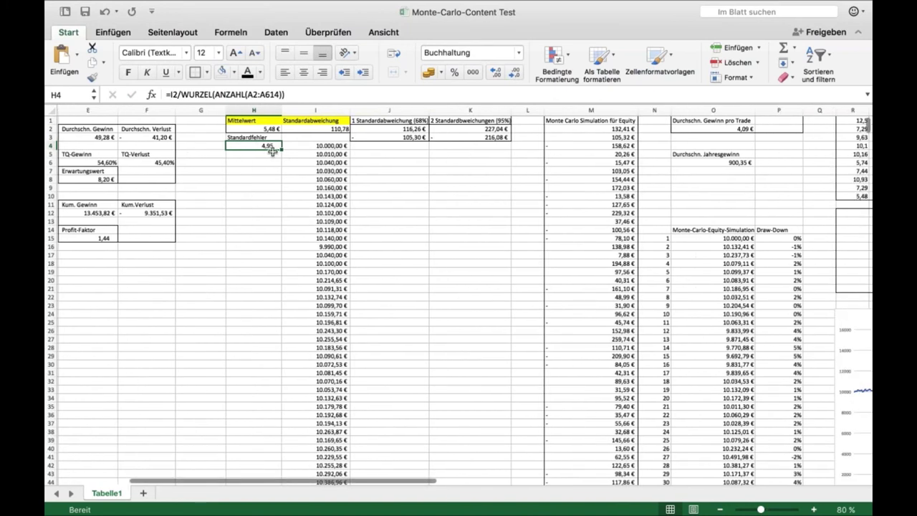
pyautogui.hscroll(1, 258, 149)
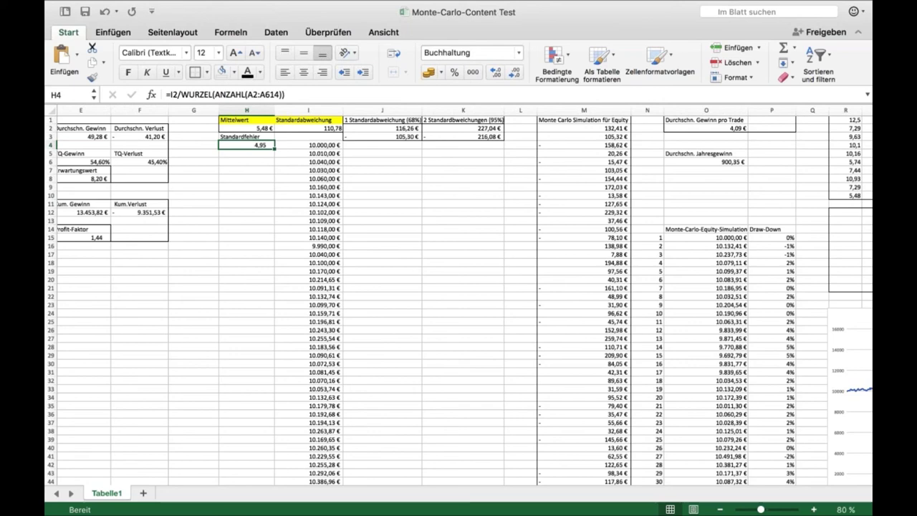
# Step: Examine the Monte-Carlo-Simulation Equity and Draw-Down Monte-Carlo charts produced with the changed Mittelwert and Standardabweichung
pyautogui.hscroll(5, 459, 296)
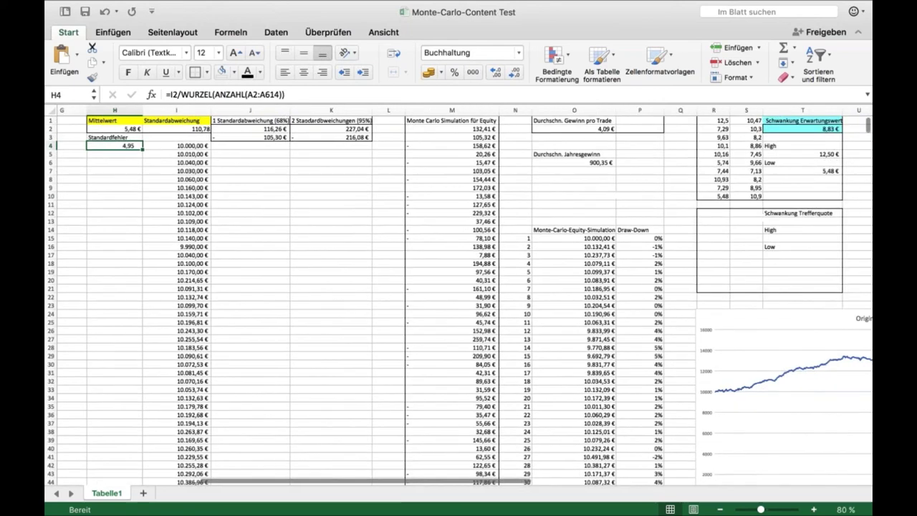
pyautogui.scroll(-3, 458, 295)
pyautogui.scroll(-10, 566, 424)
pyautogui.hscroll(3, 567, 423)
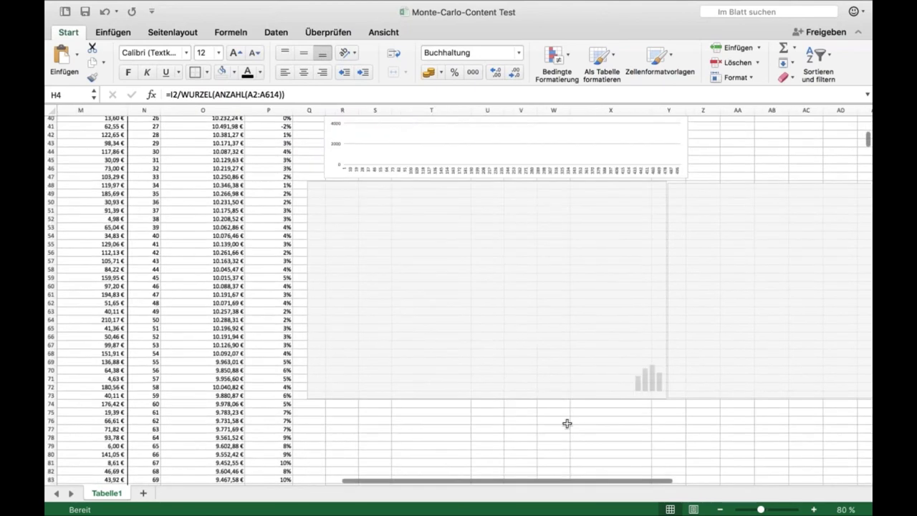
pyautogui.click(566, 424)
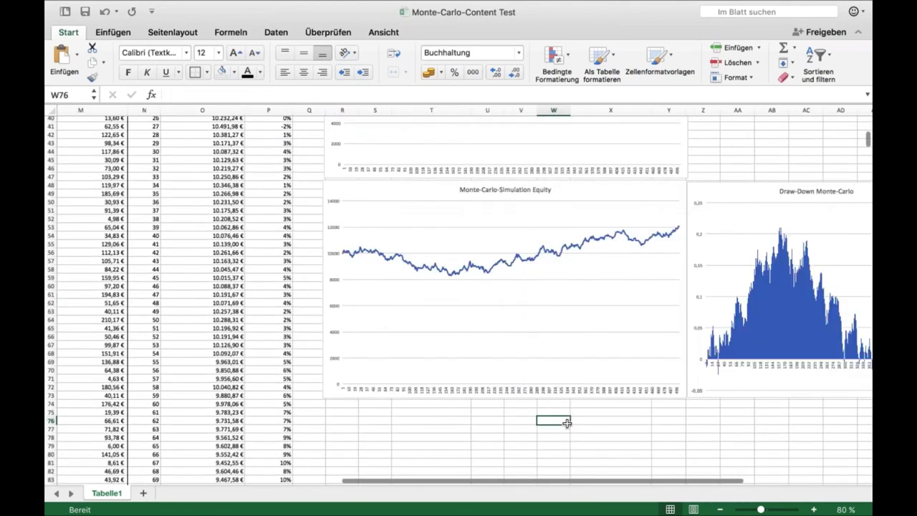
pyautogui.hscroll(2, 559, 423)
pyautogui.scroll(-1, 559, 423)
pyautogui.hscroll(2, 549, 424)
pyautogui.scroll(-1, 549, 423)
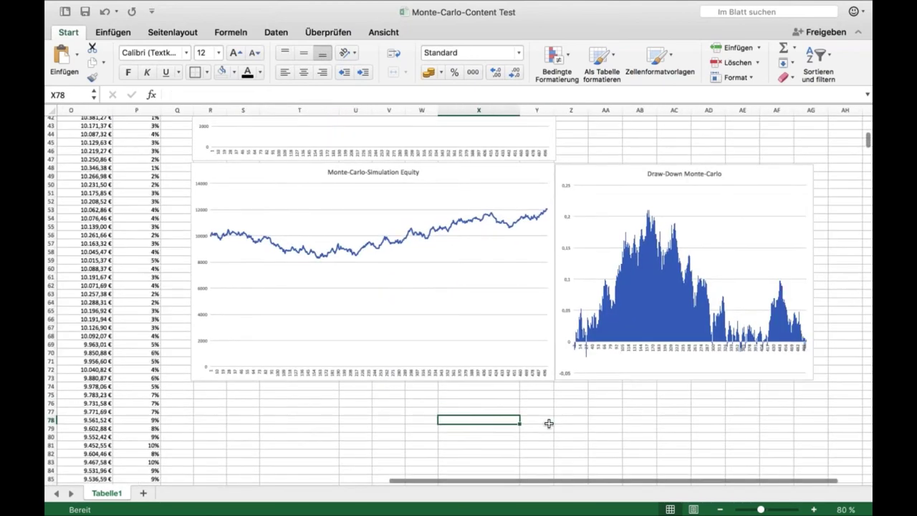
pyautogui.moveTo(334, 257)
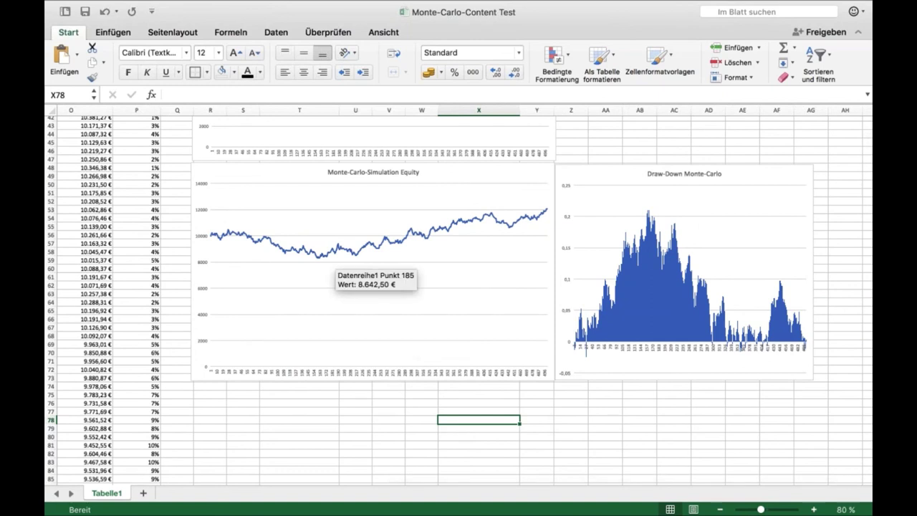
# Step: Compare the equity curve's low phase with the matching peak in the Draw-Down Monte-Carlo chart
pyautogui.click(391, 406)
pyautogui.press('Down')
pyautogui.press('Down')
pyautogui.press('Right')
pyautogui.press('Up')
pyautogui.press('Left')
pyautogui.press('Right')
pyautogui.press('Up')
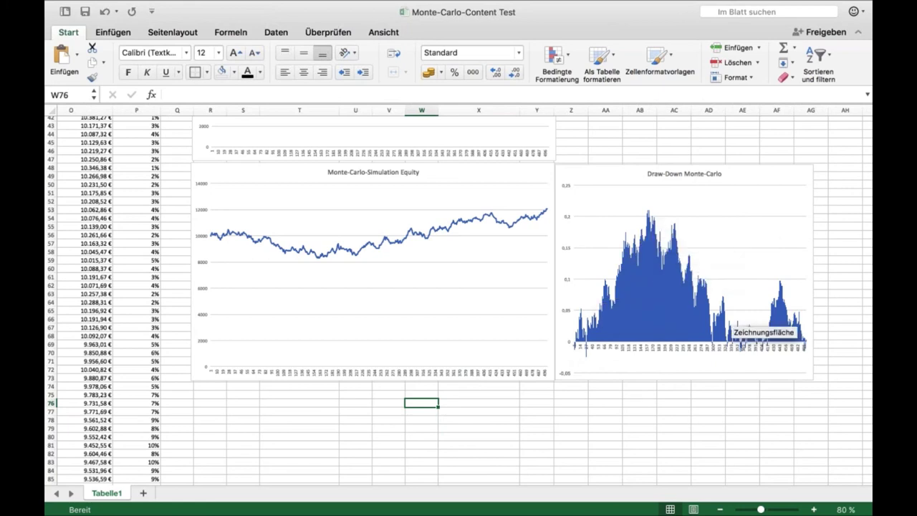
# Step: Recalculate the simulation and check the start and end points of the new Monte-Carlo-Simulation Equity curve
pyautogui.click(478, 403)
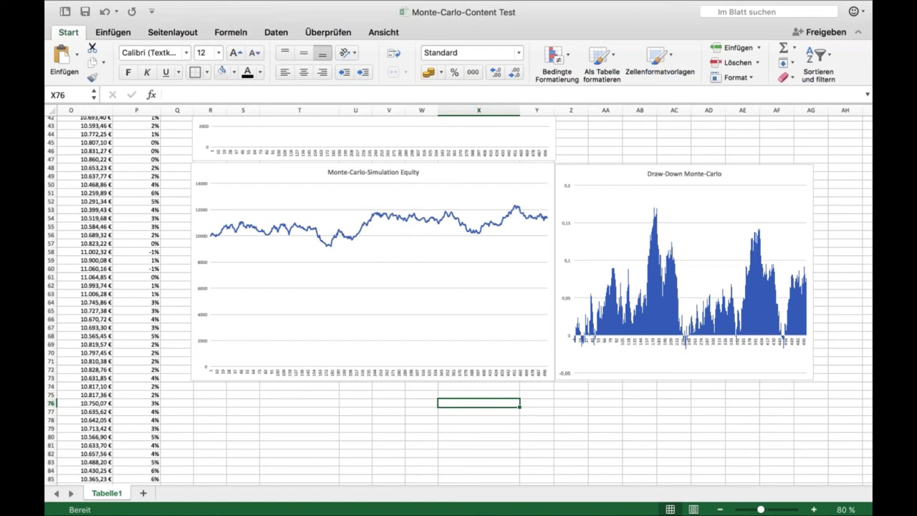
pyautogui.moveTo(212, 241)
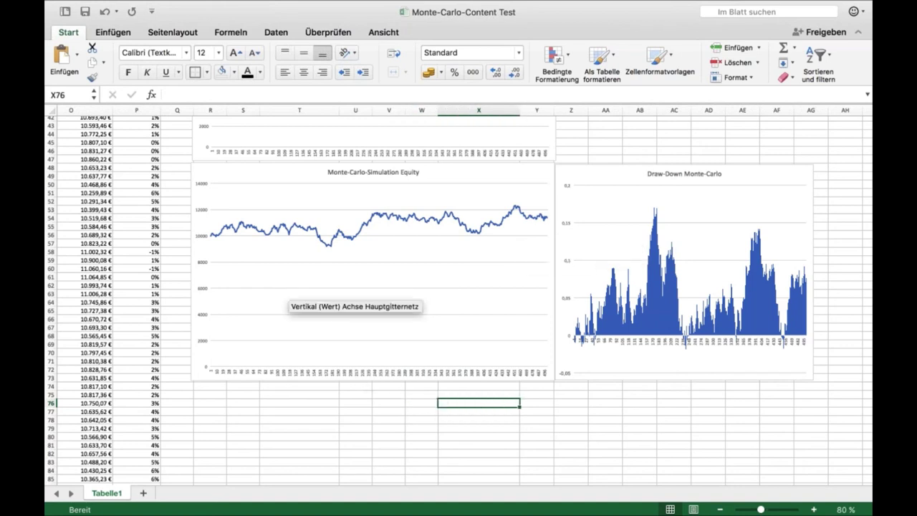
pyautogui.moveTo(546, 217)
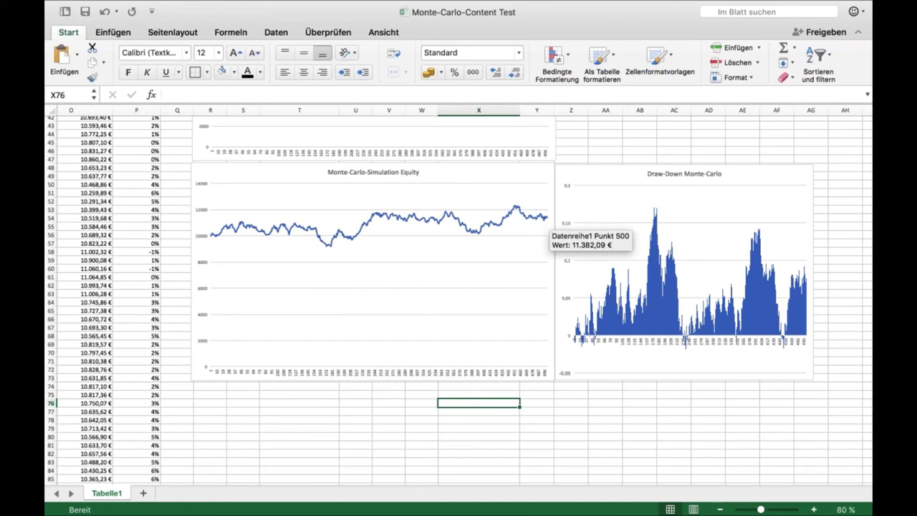
pyautogui.moveTo(229, 239)
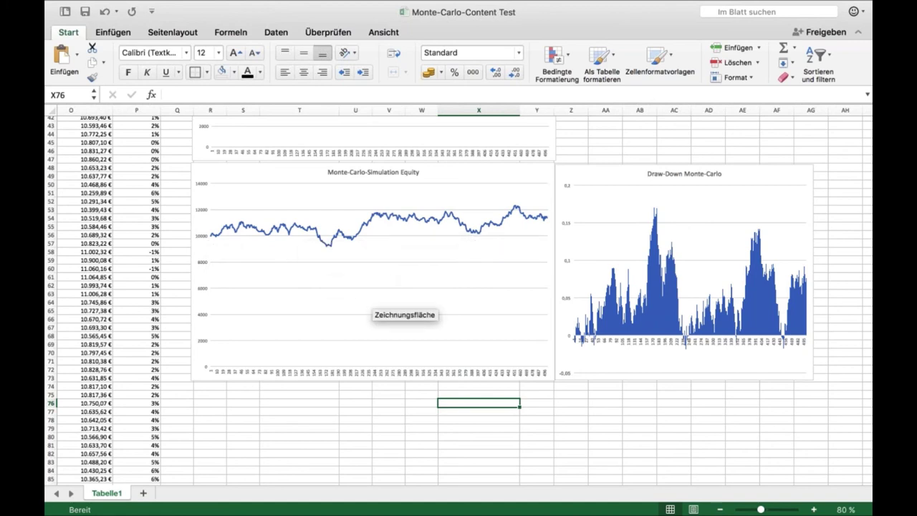
pyautogui.click(397, 401)
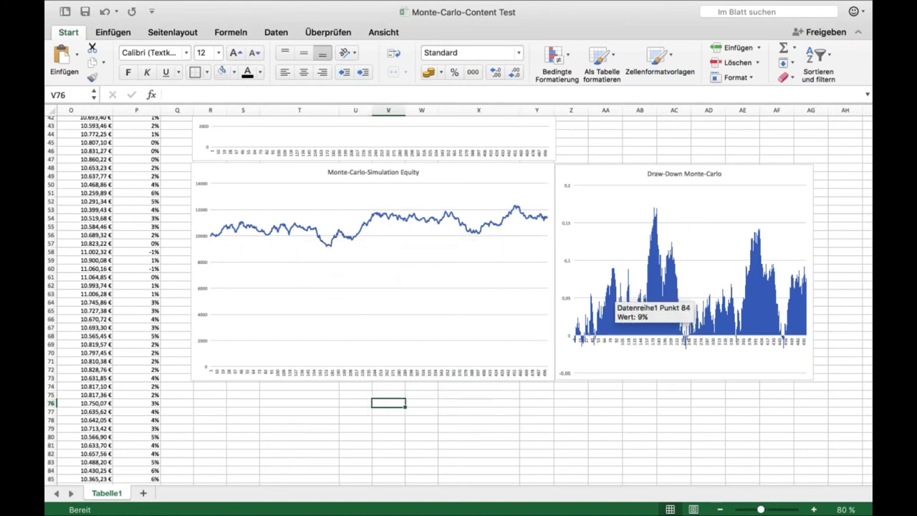
# Step: Recalculate the simulation several times and compare the resulting equity curves and drawdowns
pyautogui.click(422, 410)
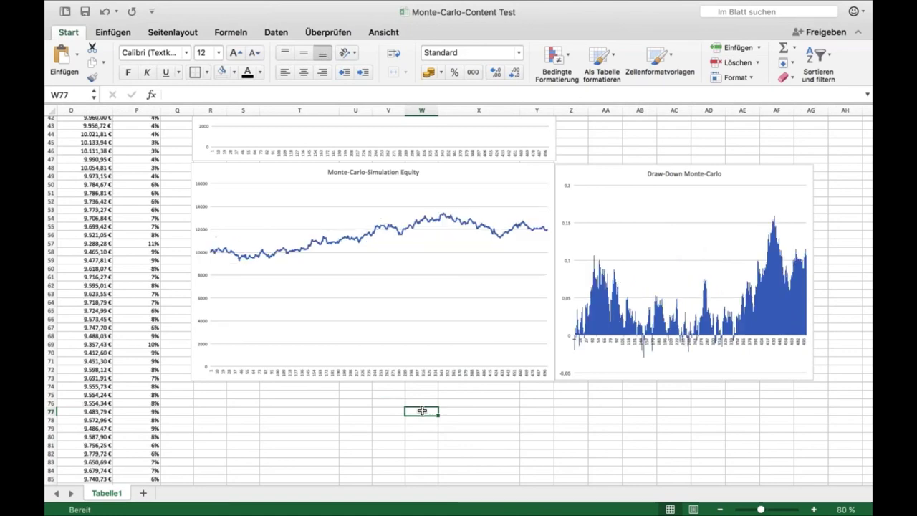
pyautogui.press('F9')
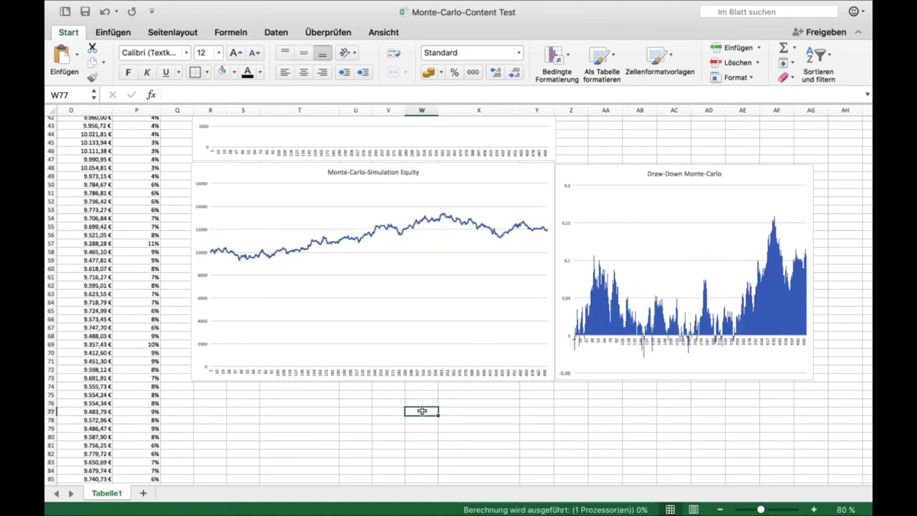
pyautogui.click(457, 405)
pyautogui.press('Left')
pyautogui.press('F9')
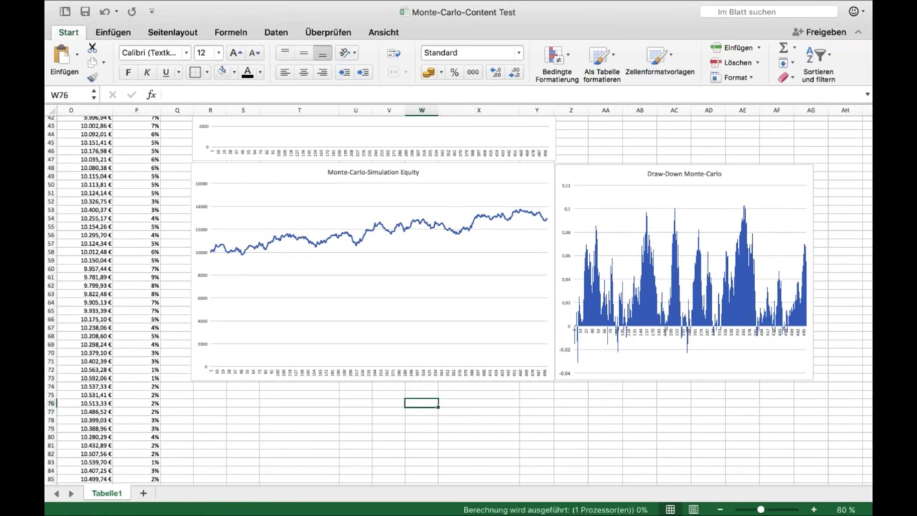
# Step: Review the recorded expected values in R1:S10 and the Schwankung Trefferquote and Schwankung des Draw-Downs boxes
pyautogui.hscroll(-3, 432, 406)
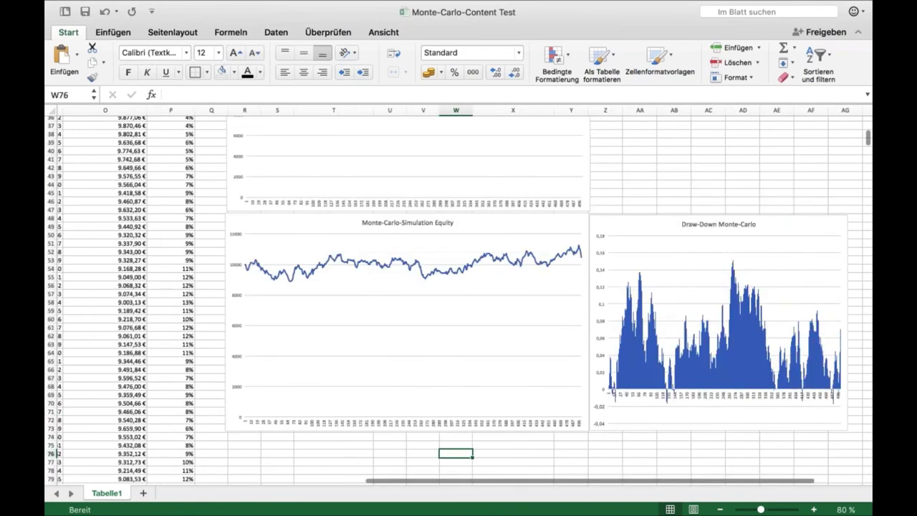
pyautogui.scroll(10, 432, 406)
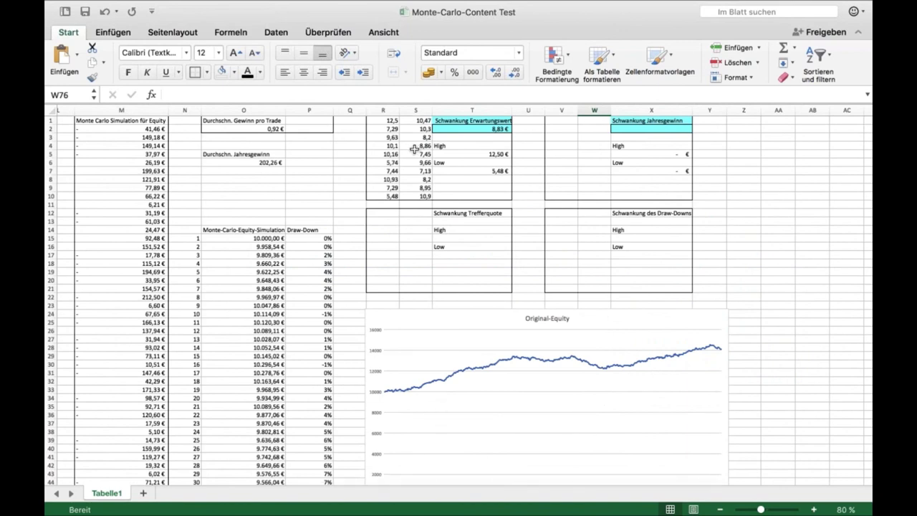
pyautogui.moveTo(387, 120); pyautogui.dragTo(415, 192)
pyautogui.click(344, 188)
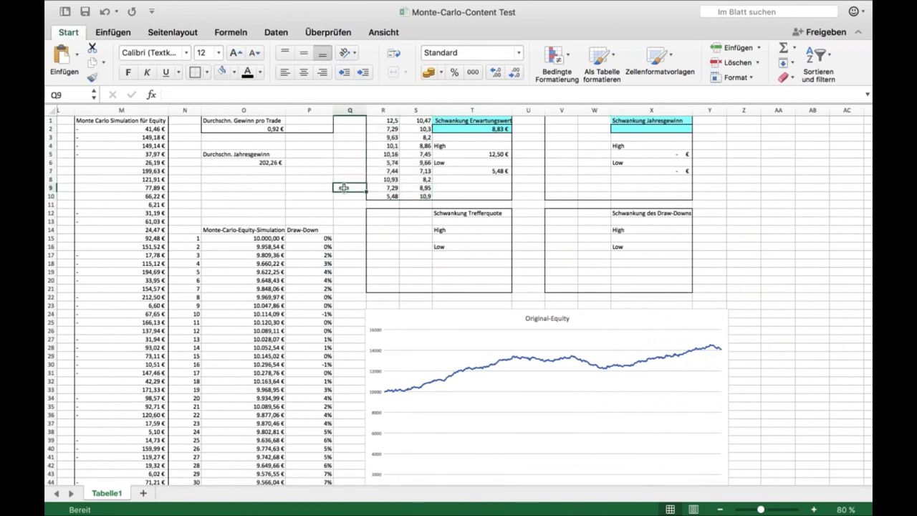
pyautogui.scroll(-5, 598, 169)
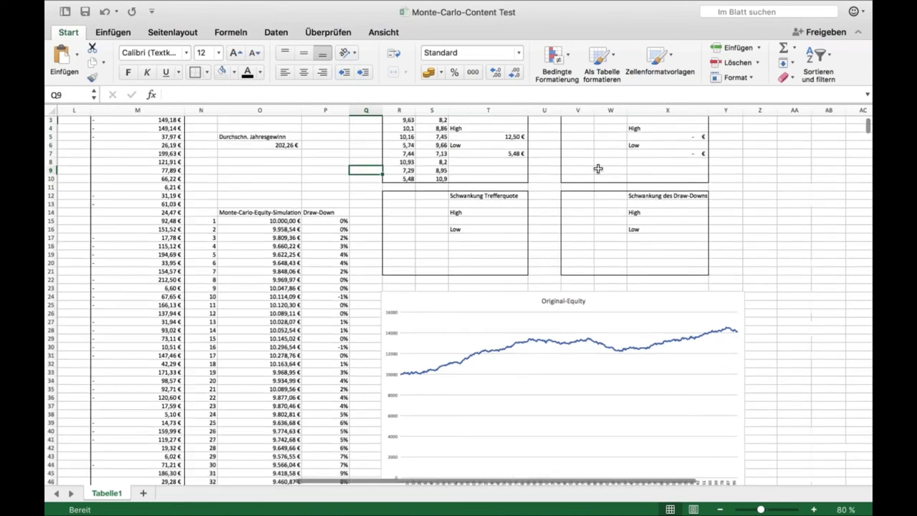
pyautogui.click(613, 184)
pyautogui.click(434, 194)
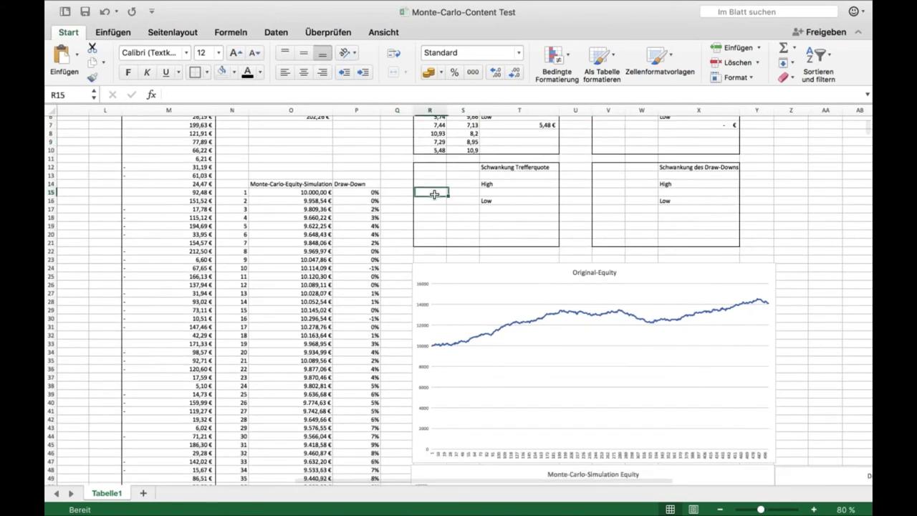
# Step: Inspect the TQ-Gewinn formula in E6 and compare it with the simulated trades in the Monte Carlo column
pyautogui.scroll(5, 434, 194)
pyautogui.hscroll(-4, 434, 194)
pyautogui.hscroll(-6, 434, 194)
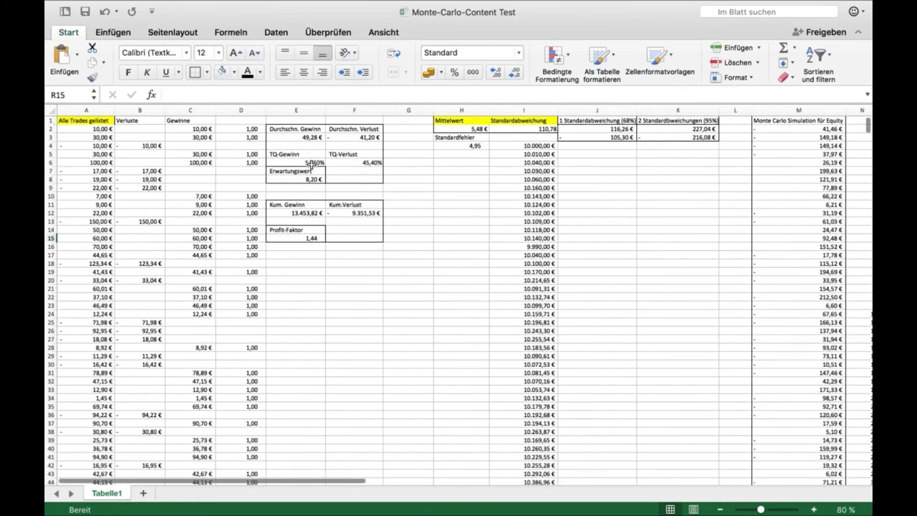
pyautogui.click(298, 163)
pyautogui.hscroll(1, 394, 212)
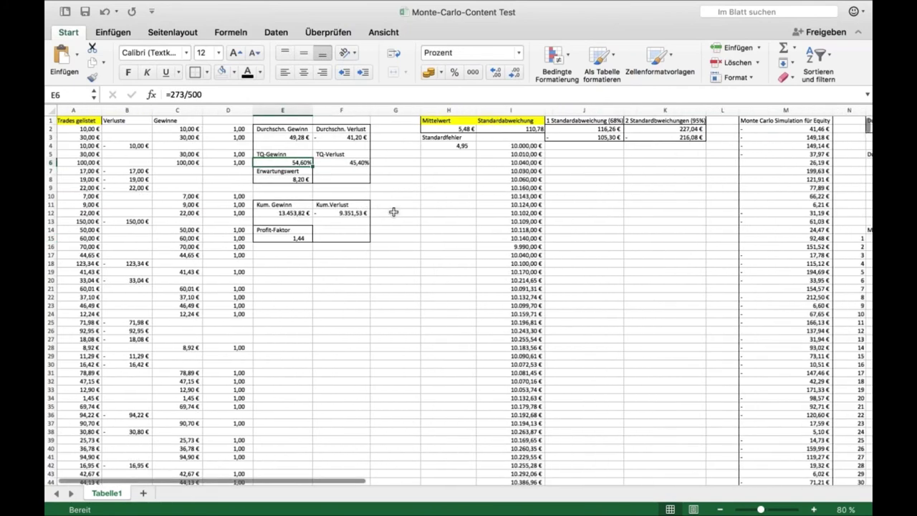
pyautogui.click(413, 223)
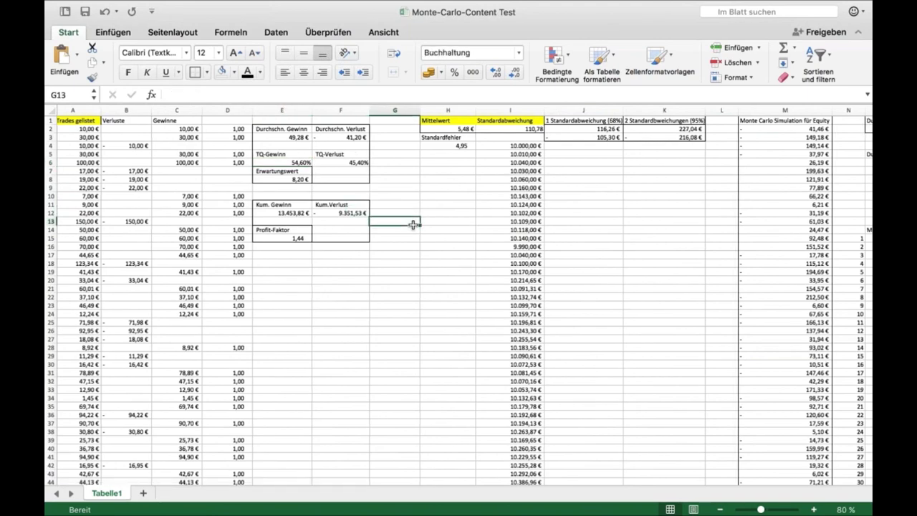
pyautogui.hscroll(3, 437, 223)
pyautogui.click(219, 162)
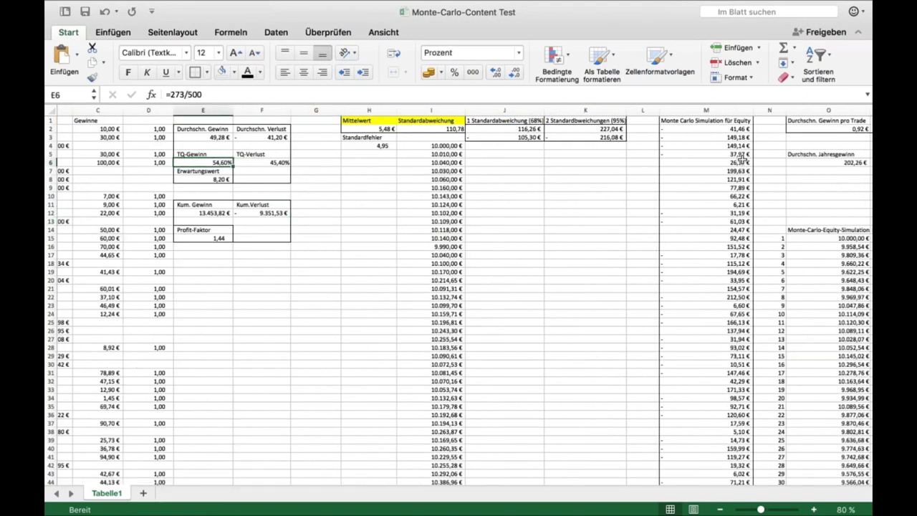
pyautogui.click(739, 129)
pyautogui.click(594, 229)
pyautogui.click(575, 259)
pyautogui.hscroll(10, 575, 259)
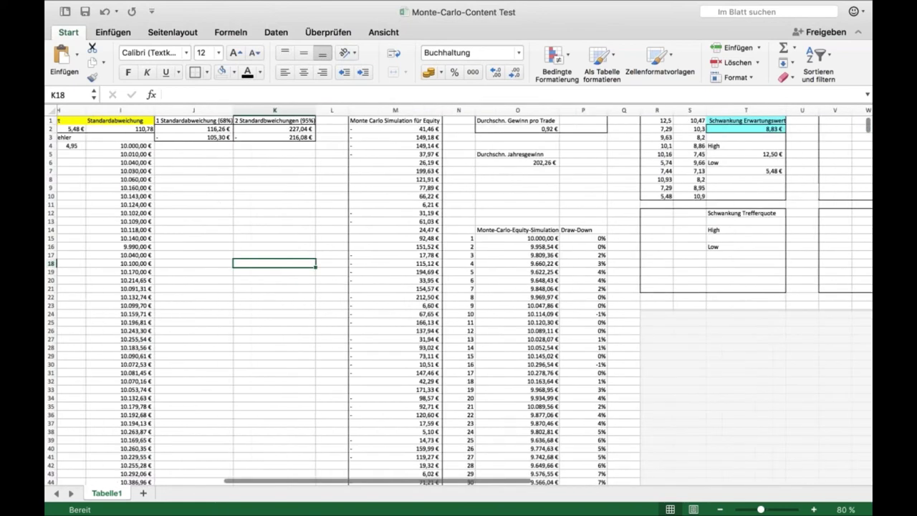
# Step: Replace the Standardabweichung in I2 with the formula =STABW.S(A:A) over all listed trades
pyautogui.hscroll(-15, 297, 119)
pyautogui.hscroll(-2, 298, 120)
pyautogui.click(522, 129)
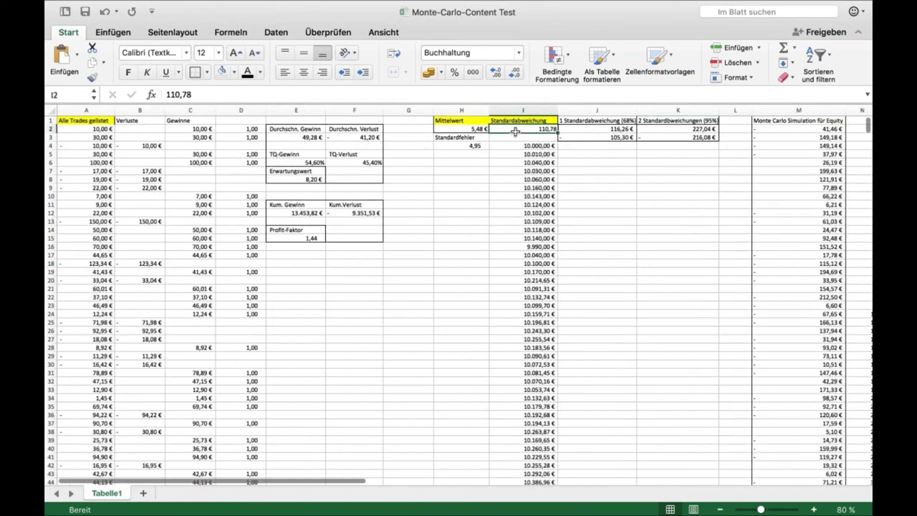
pyautogui.write('=stabw')
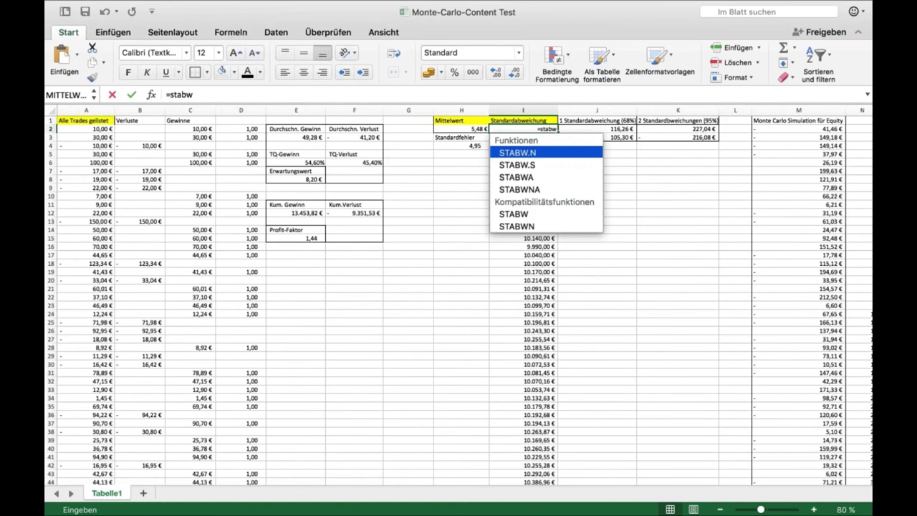
pyautogui.write('.s(')
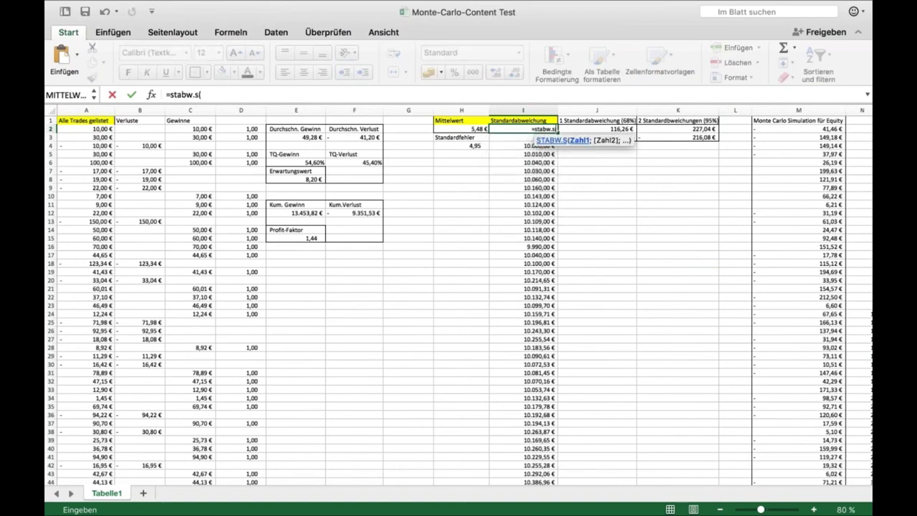
pyautogui.click(87, 109)
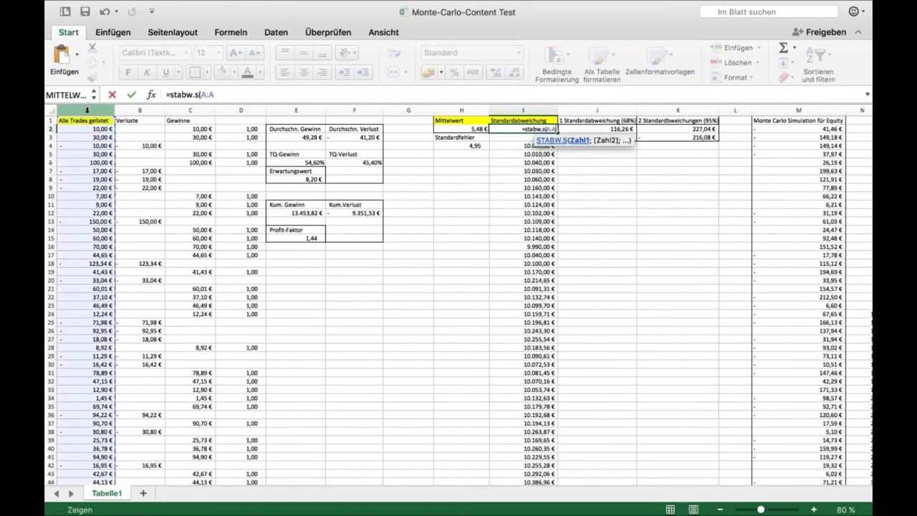
pyautogui.write(')')
pyautogui.press('Return')
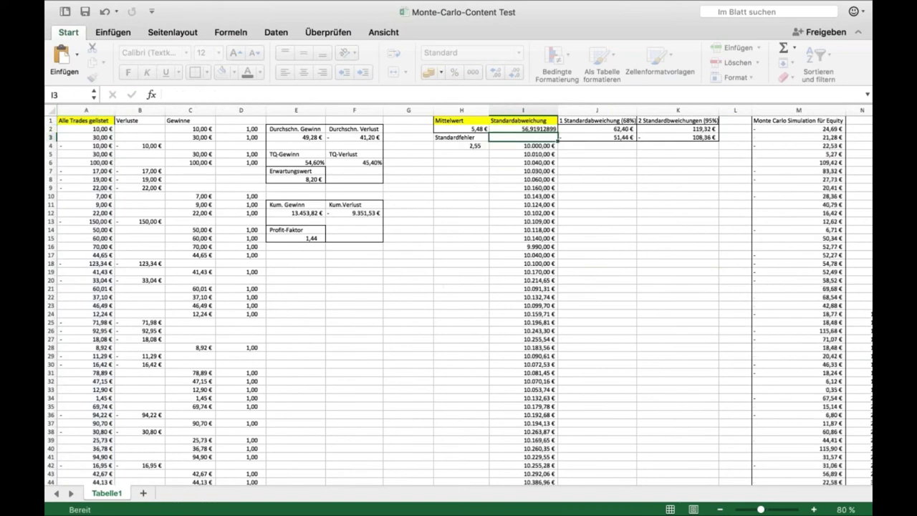
# Step: Compare the Original-Equity chart with the Monte Carlo equity and drawdown charts based on the restored Standardabweichung
pyautogui.hscroll(5, 441, 285)
pyautogui.hscroll(5, 458, 295)
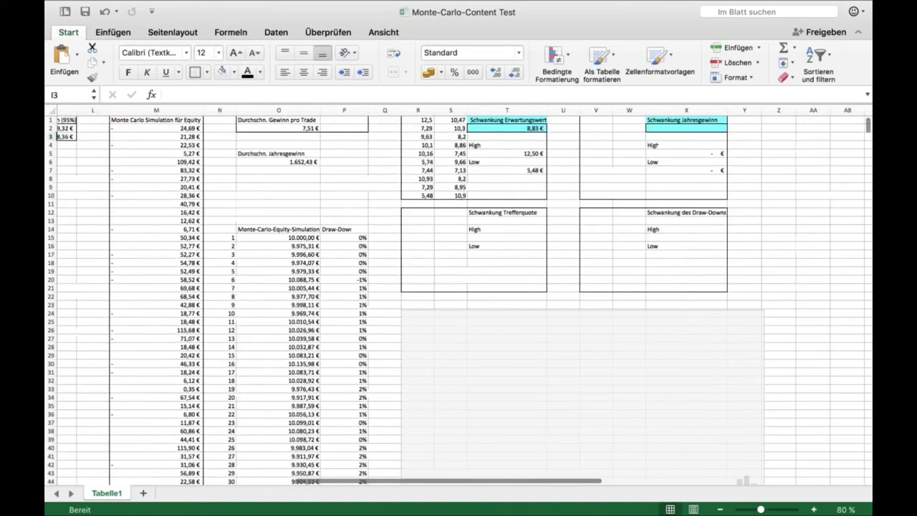
pyautogui.scroll(-3, 458, 295)
pyautogui.scroll(-2, 536, 275)
pyautogui.hscroll(1, 537, 275)
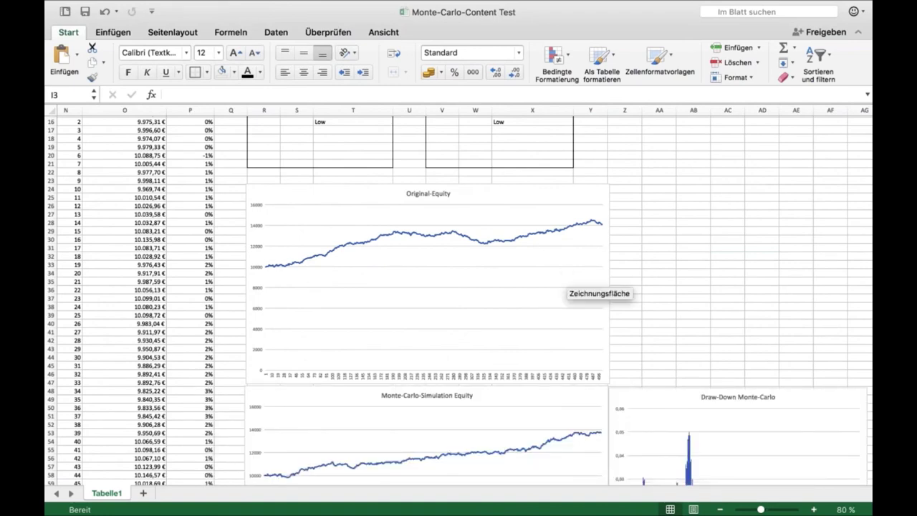
pyautogui.scroll(-3, 587, 282)
pyautogui.click(583, 226)
pyautogui.scroll(-3, 583, 226)
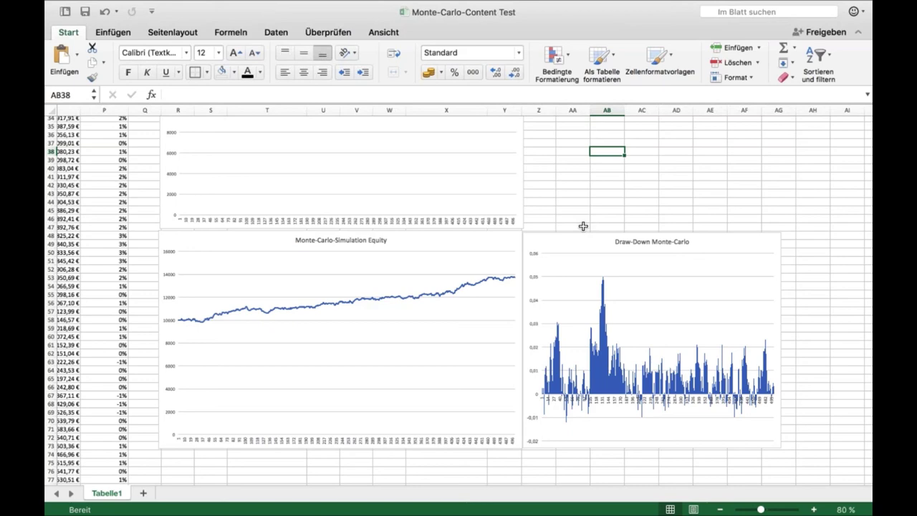
# Step: Recalculate the simulation and examine the new Monte Carlo equity curve and its drawdowns
pyautogui.scroll(3, 583, 226)
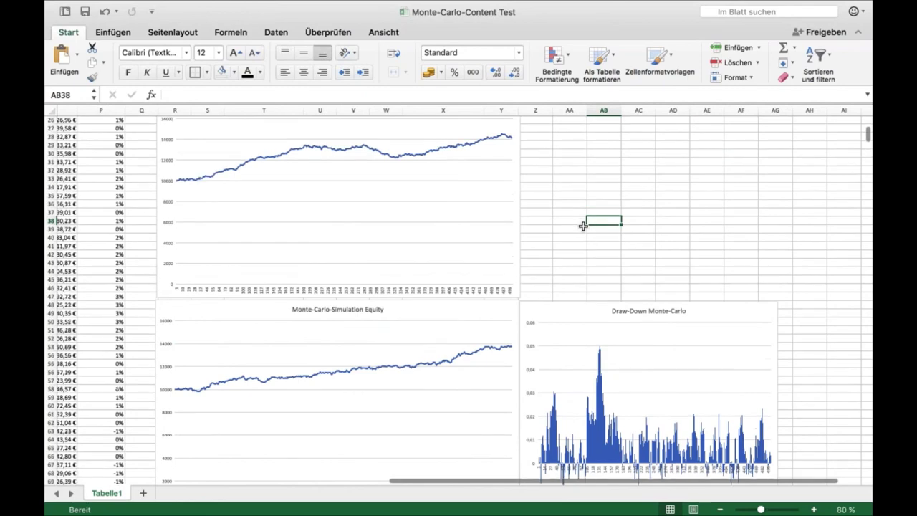
pyautogui.click(568, 232)
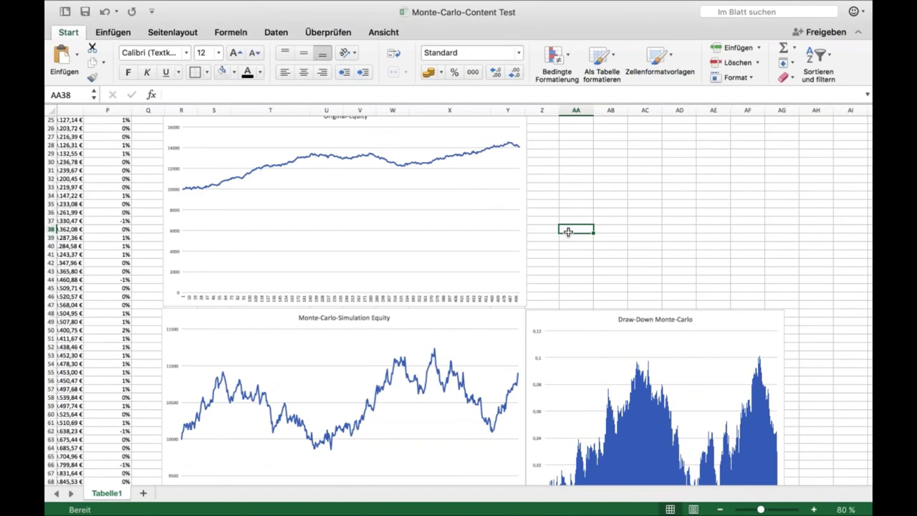
pyautogui.scroll(-5, 568, 232)
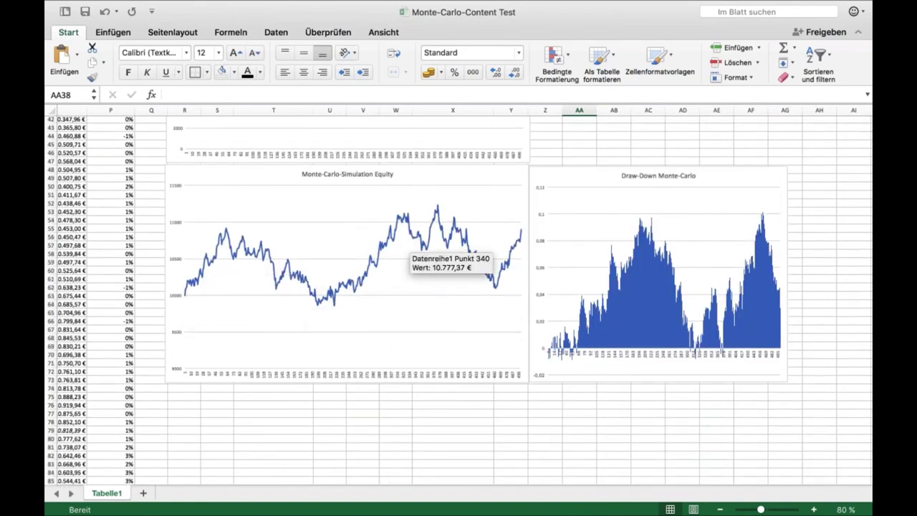
# Step: Replace the Mittelwert in H2 with the formula =MITTELWERT(A:A) over all listed trades
pyautogui.scroll(14, 410, 244)
pyautogui.hscroll(-3, 410, 244)
pyautogui.hscroll(-3, 197, 147)
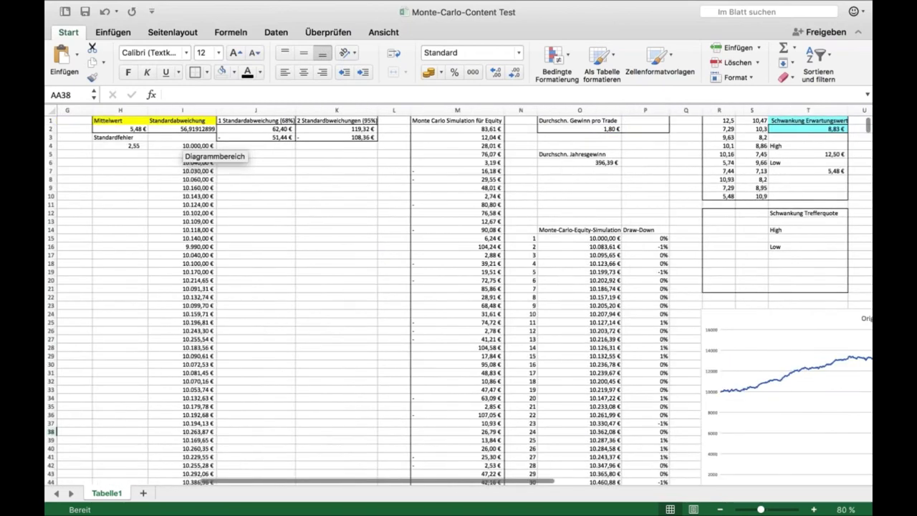
pyautogui.click(118, 129)
pyautogui.write('=mittelwert(')
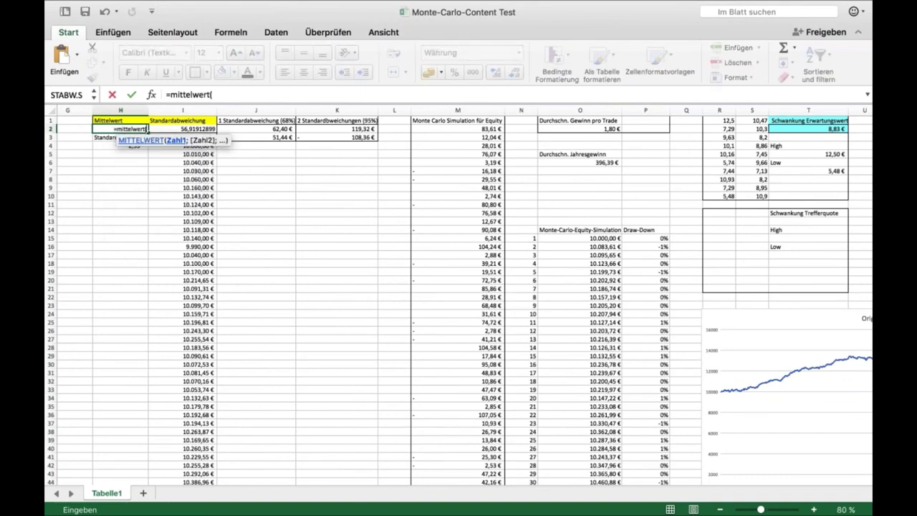
pyautogui.hscroll(-6, 101, 122)
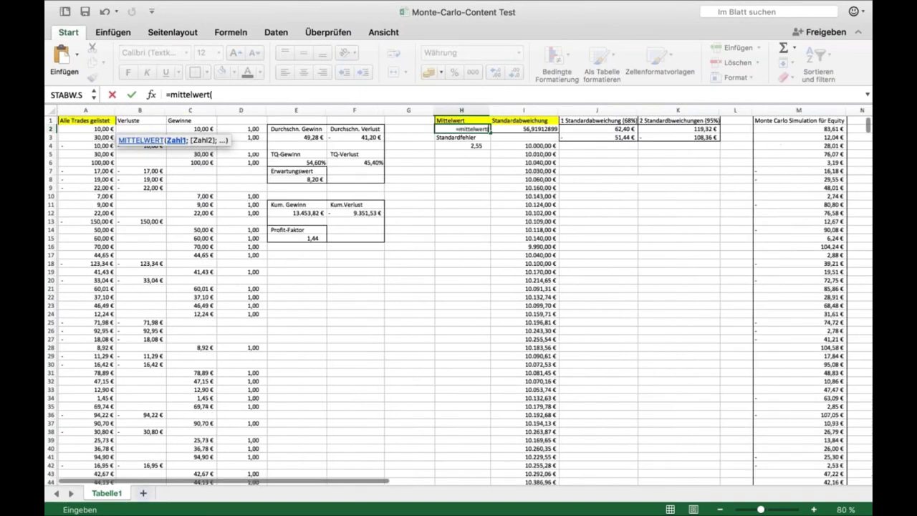
pyautogui.click(92, 111)
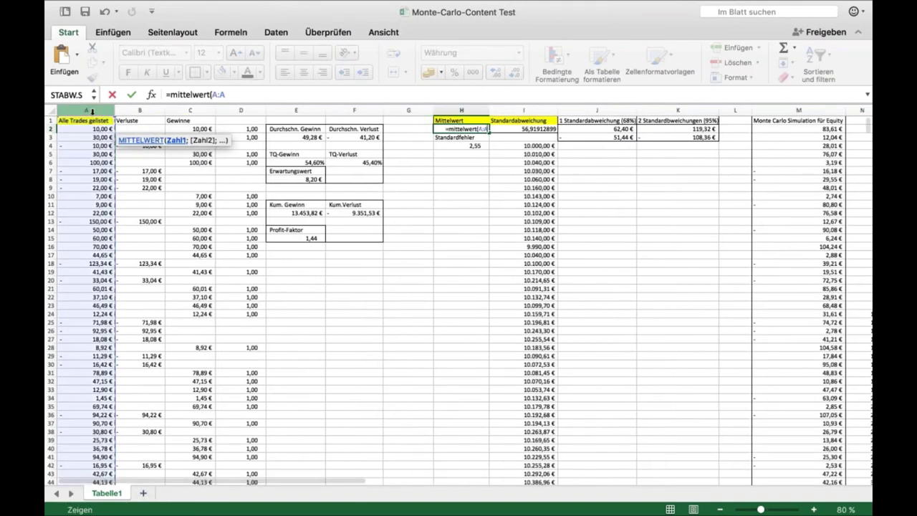
pyautogui.write(')')
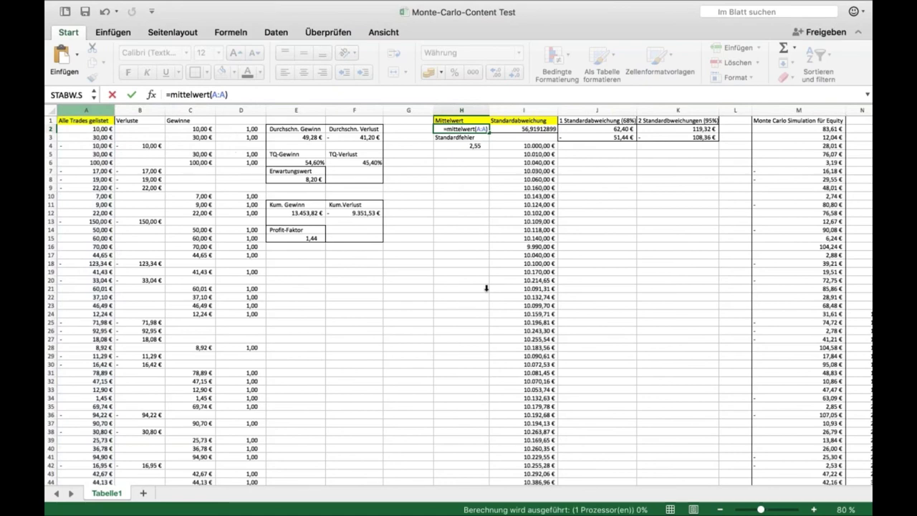
pyautogui.press('Return')
# Step: Recalculate the simulation with the restored Mittelwert and examine the Monte Carlo equity and drawdown charts
pyautogui.hscroll(10, 486, 288)
pyautogui.scroll(-8, 486, 288)
pyautogui.scroll(-4, 468, 395)
pyautogui.hscroll(1, 468, 419)
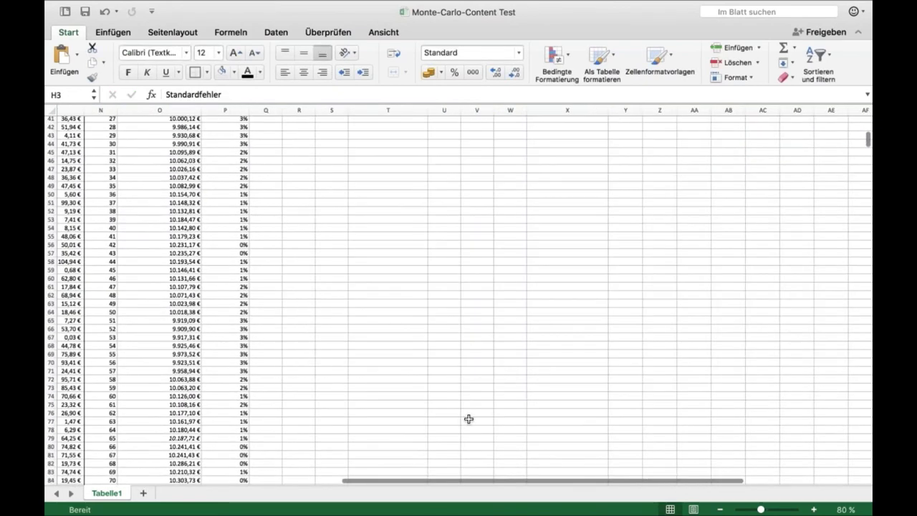
pyautogui.click(468, 418)
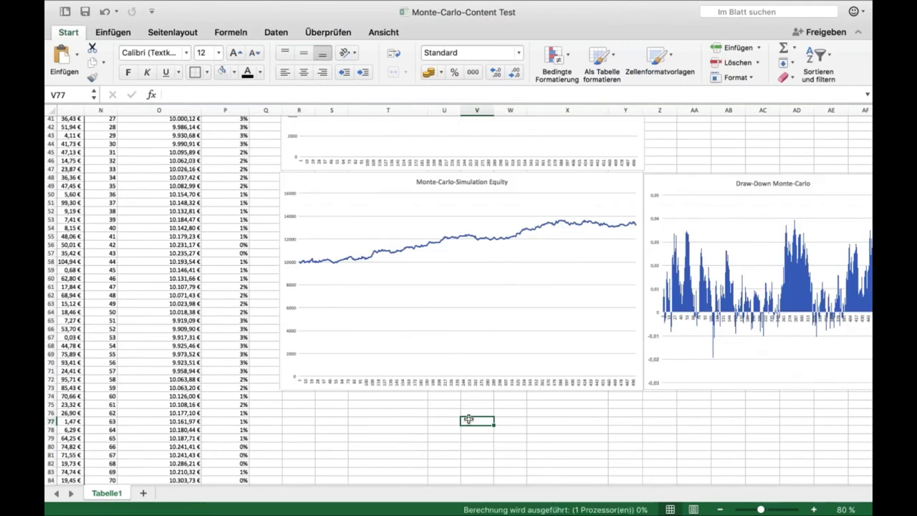
pyautogui.press('F9')
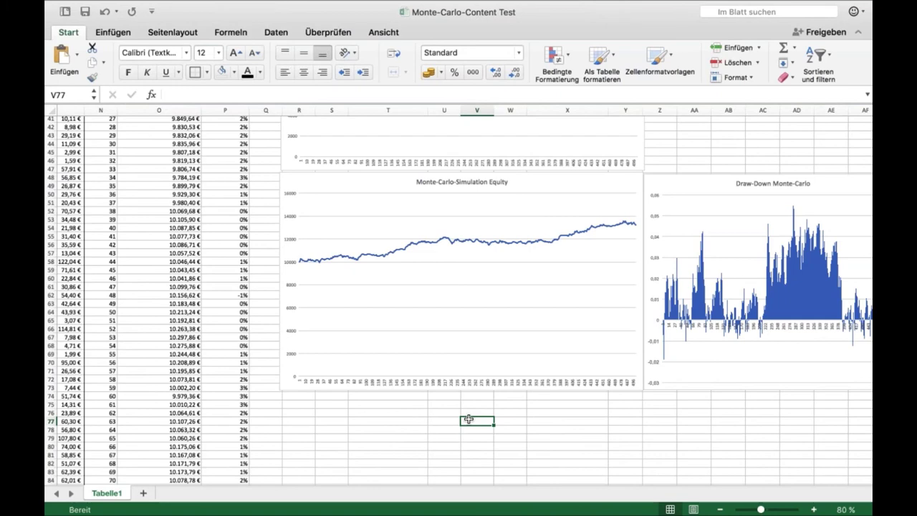
pyautogui.hscroll(1, 467, 419)
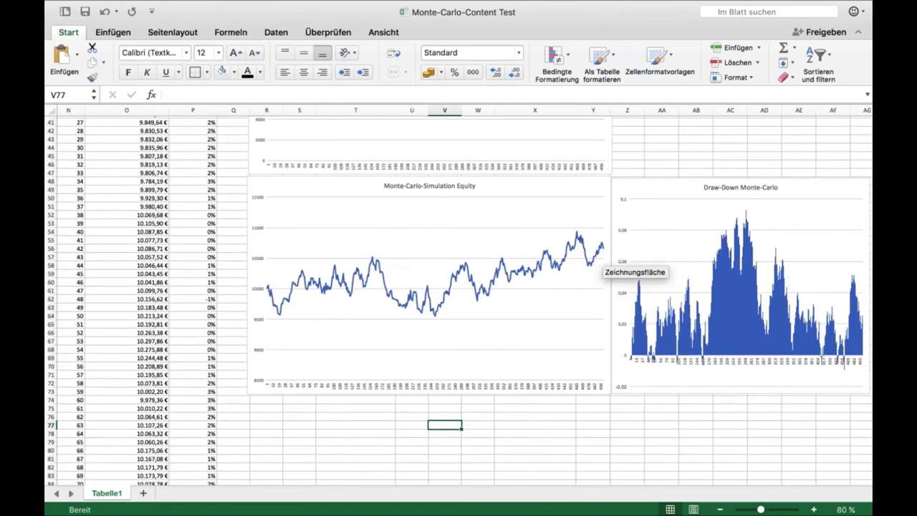
# Step: Compare the end of the Original-Equity curve with the final point, trade 500, of the Monte-Carlo-Simulation Equity curve
pyautogui.scroll(5, 606, 267)
pyautogui.scroll(1, 606, 266)
pyautogui.moveTo(596, 138)
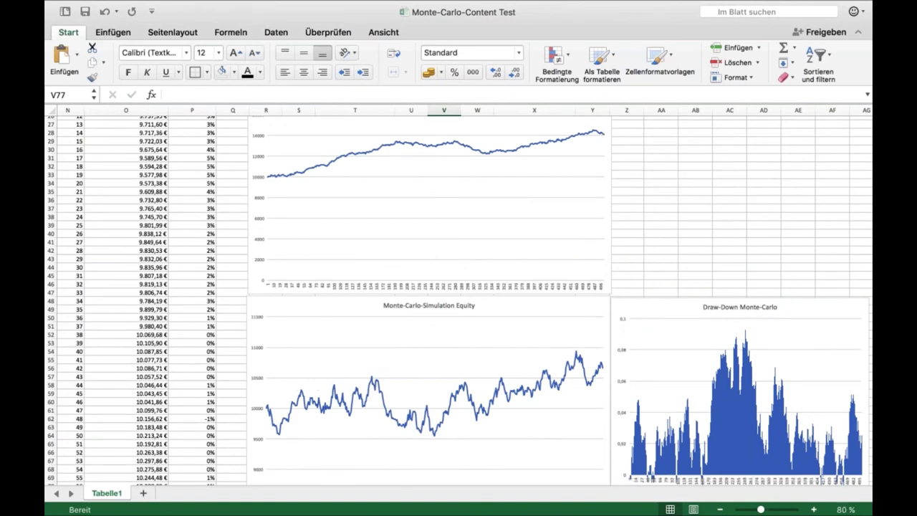
pyautogui.scroll(-4, 601, 268)
pyautogui.moveTo(598, 272)
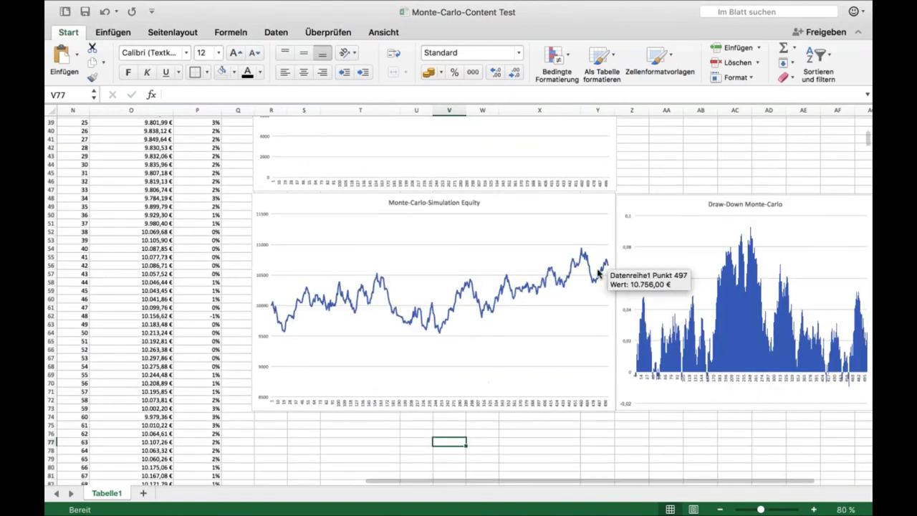
pyautogui.scroll(-1, 598, 272)
pyautogui.click(592, 405)
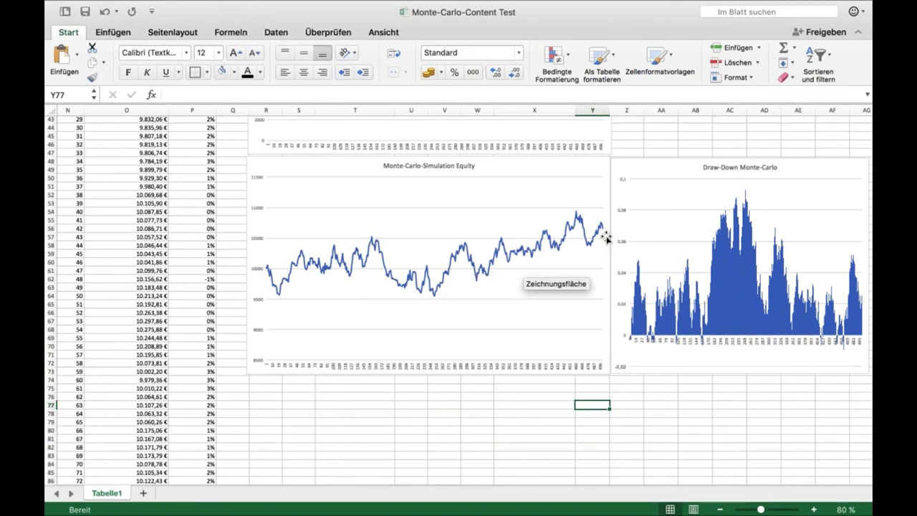
pyautogui.moveTo(604, 233)
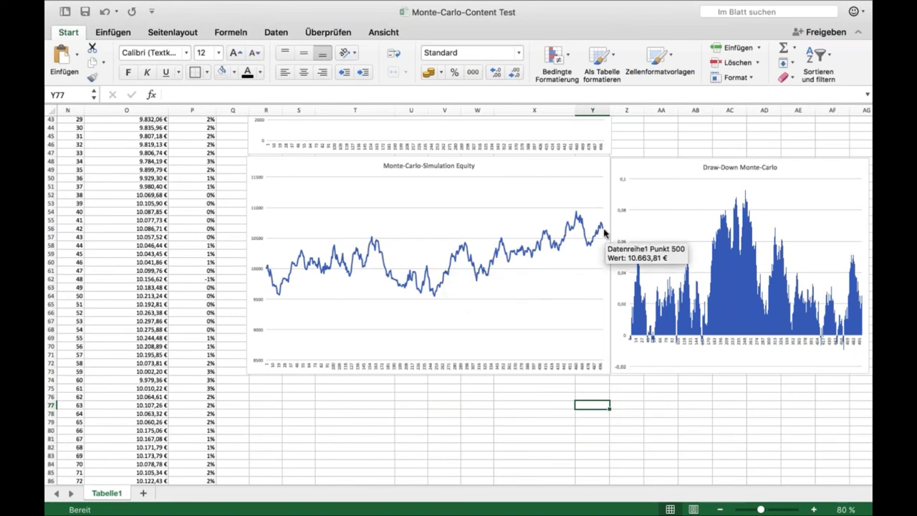
# Step: Compare the course of the Original-Equity chart with the Monte Carlo equity curve and the Draw-Down Monte-Carlo chart
pyautogui.scroll(3, 604, 232)
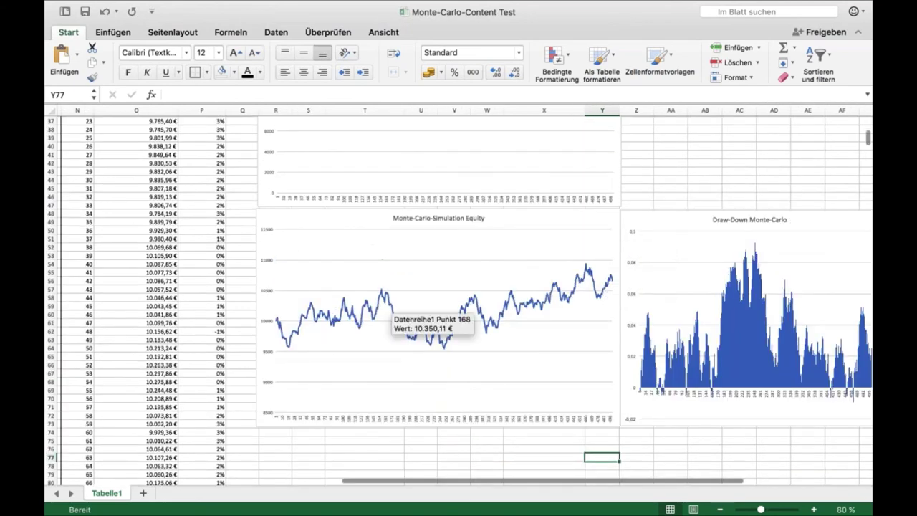
pyautogui.click(372, 465)
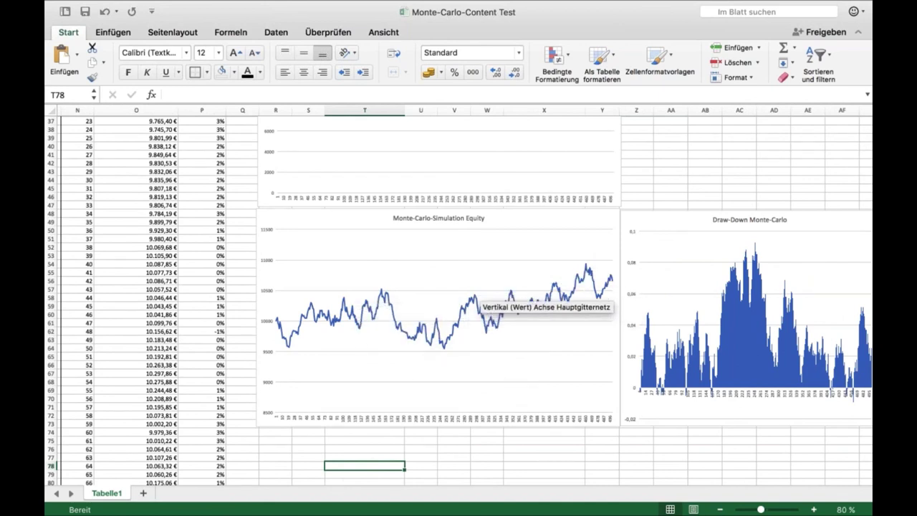
pyautogui.scroll(5, 480, 301)
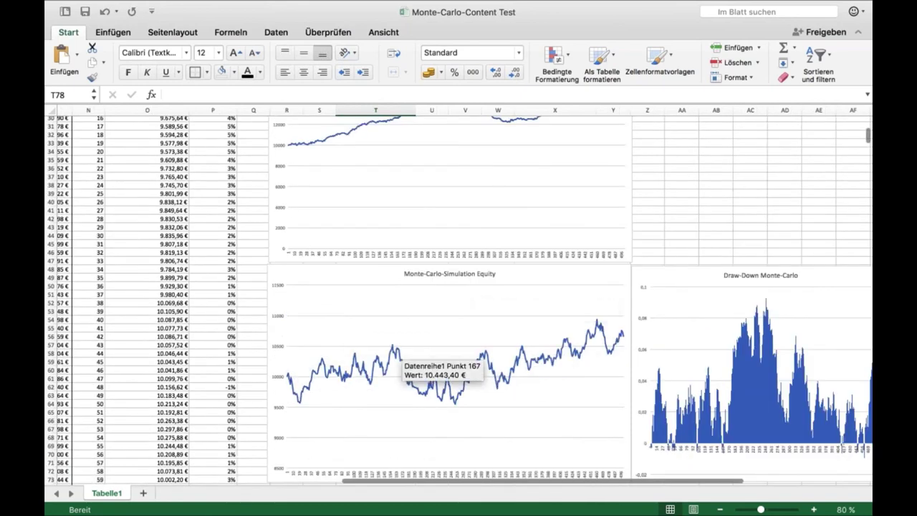
pyautogui.scroll(5, 438, 362)
pyautogui.scroll(-10, 631, 229)
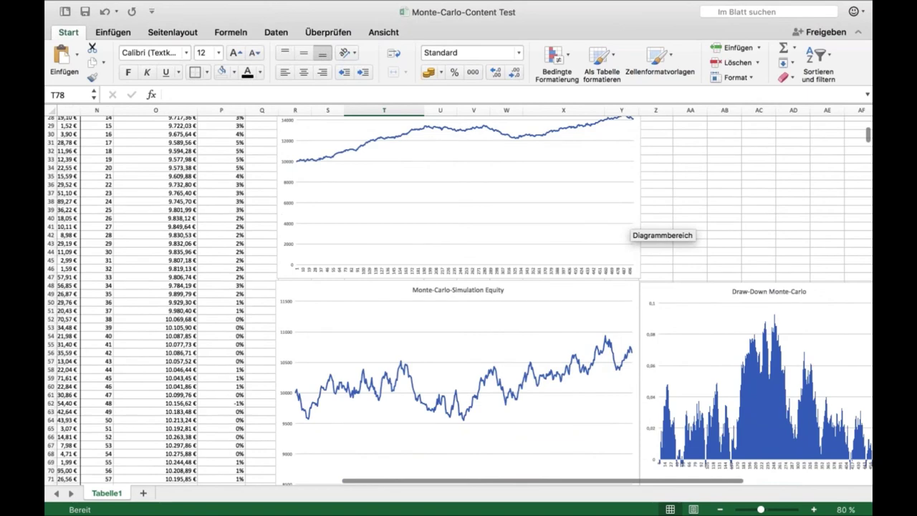
pyautogui.click(594, 209)
pyautogui.click(615, 183)
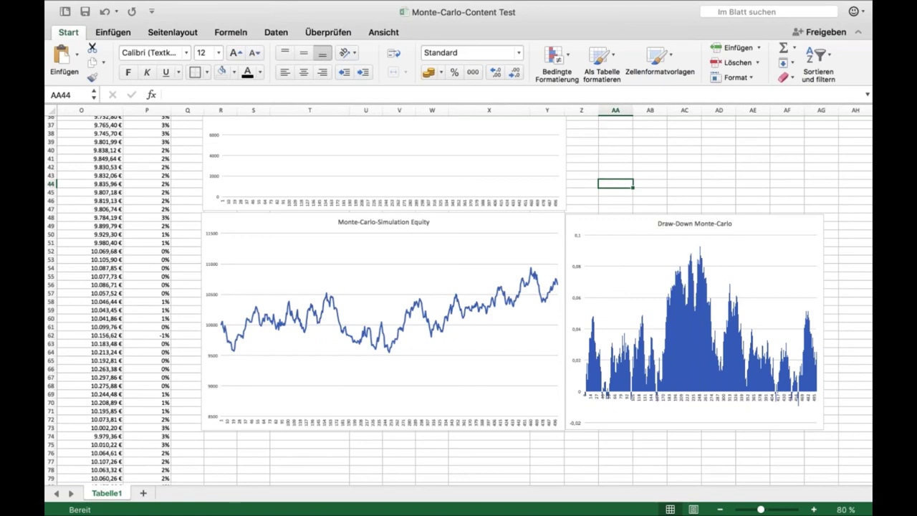
pyautogui.scroll(12, 459, 301)
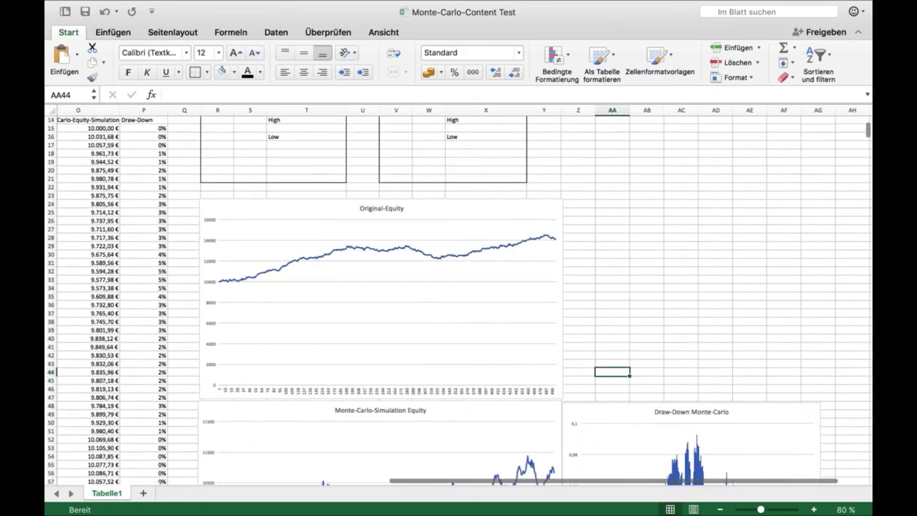
pyautogui.scroll(-10, 458, 297)
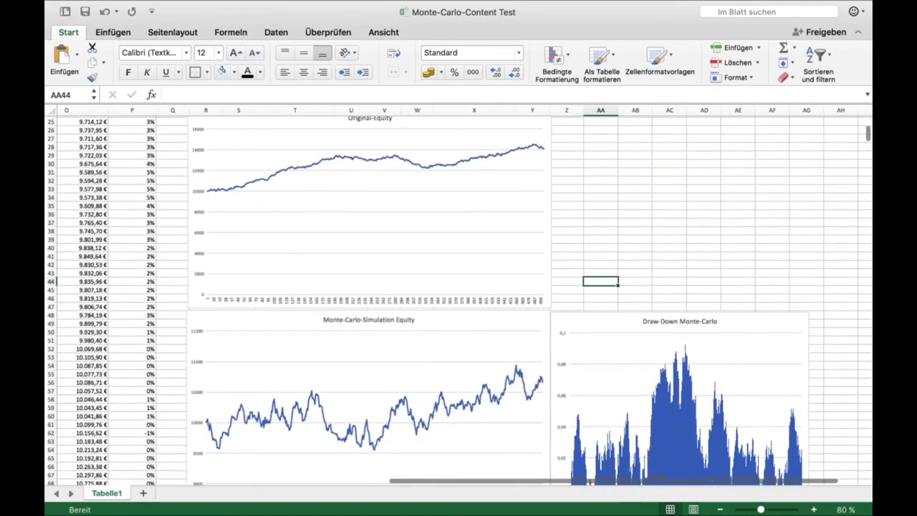
# Step: Recalculate the simulation once more and examine the resulting Monte Carlo equity curve and drawdowns
pyautogui.scroll(-5, 459, 298)
pyautogui.click(527, 425)
pyautogui.press('F9')
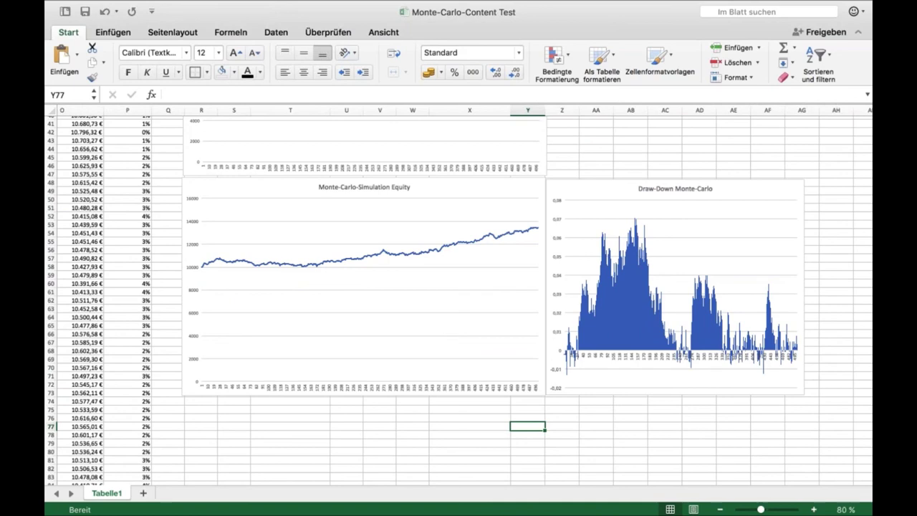
pyautogui.hscroll(-3, 459, 295)
pyautogui.scroll(2, 459, 295)
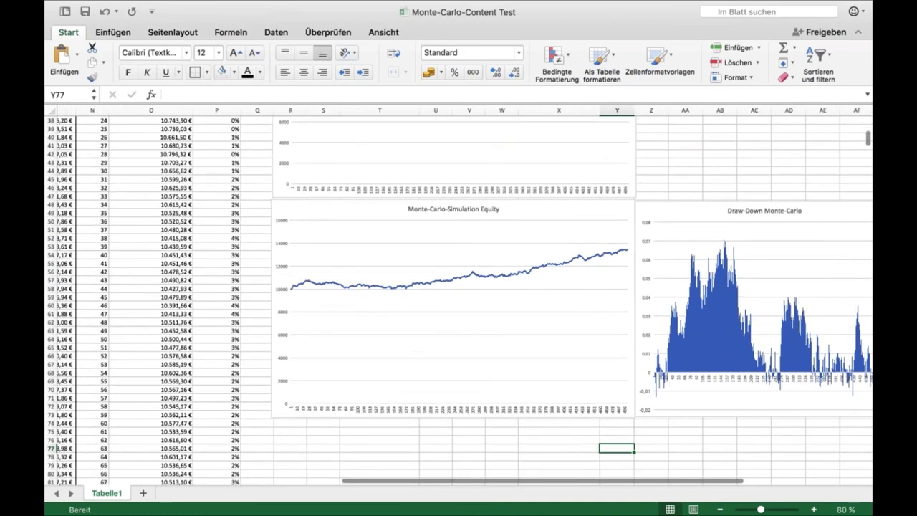
# Step: Review the simulated trades and equity columns alongside the Original-Equity, Monte Carlo equity and drawdown charts
pyautogui.scroll(10, 459, 295)
pyautogui.hscroll(-3, 460, 295)
pyautogui.scroll(-5, 433, 362)
pyautogui.hscroll(3, 434, 361)
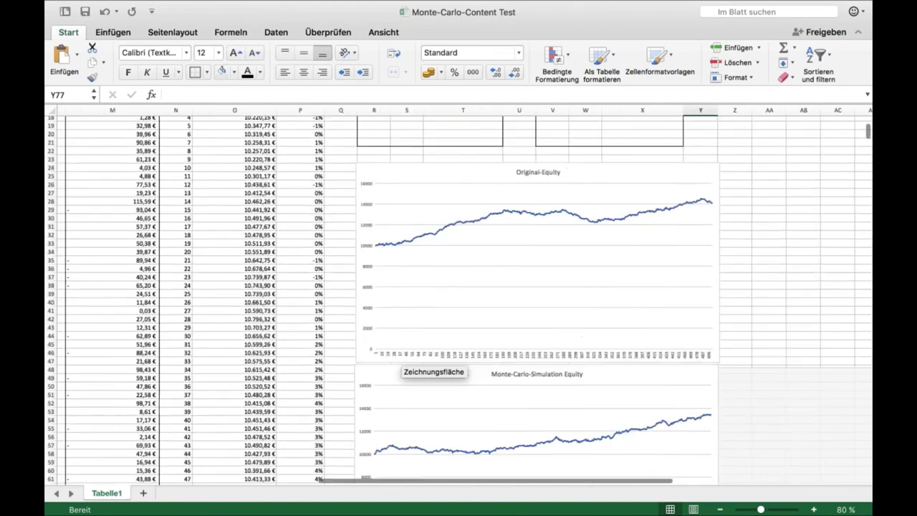
pyautogui.scroll(5, 433, 362)
pyautogui.hscroll(-4, 434, 362)
pyautogui.scroll(-11, 434, 362)
pyautogui.hscroll(5, 433, 362)
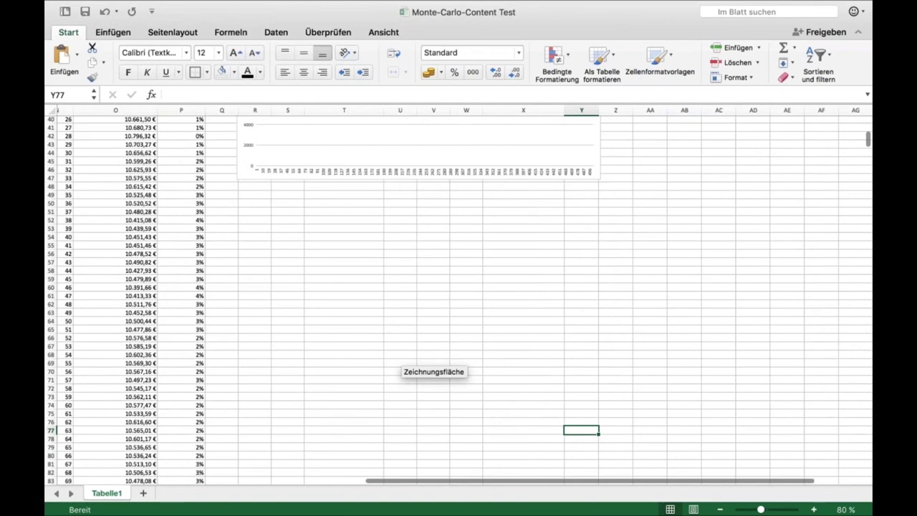
pyautogui.click(512, 420)
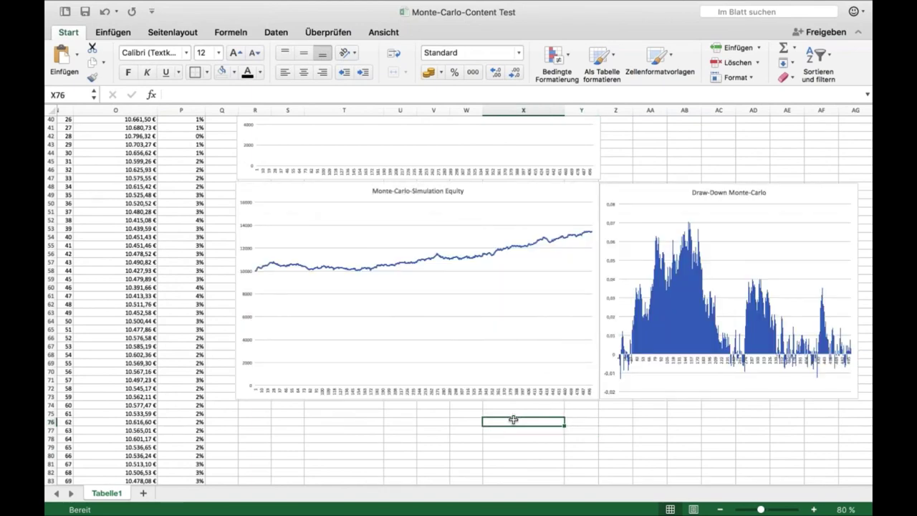
# Step: Minimize the workbook Kopie von Monte-Carlo-Simulation für Gewinne Kopie and return to the Monte-Carlo-Content Test workbook
pyautogui.hotkey('ctrl', 'Left')
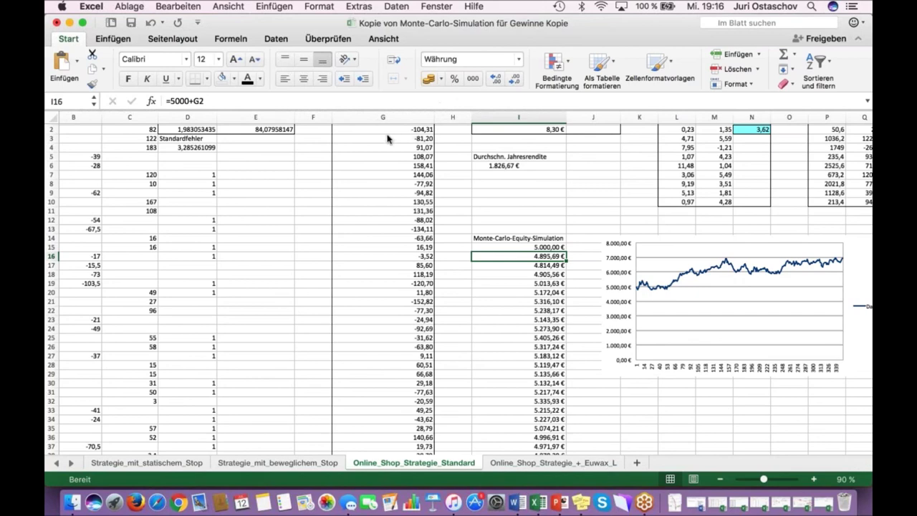
pyautogui.click(69, 23)
pyautogui.hotkey('ctrl', 'Right')
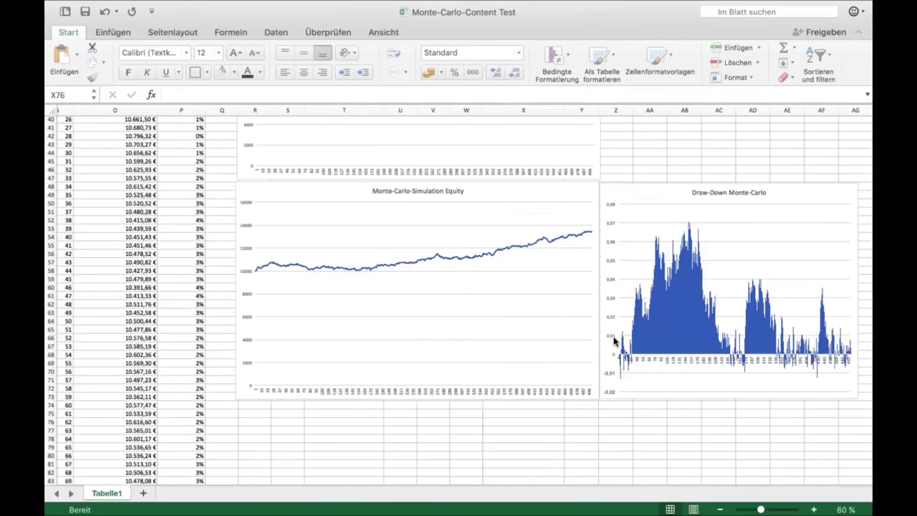
# Step: Review the Schwankung Trefferquote and Draw-Downs tables together with the Original-Equity and Monte Carlo charts
pyautogui.click(616, 439)
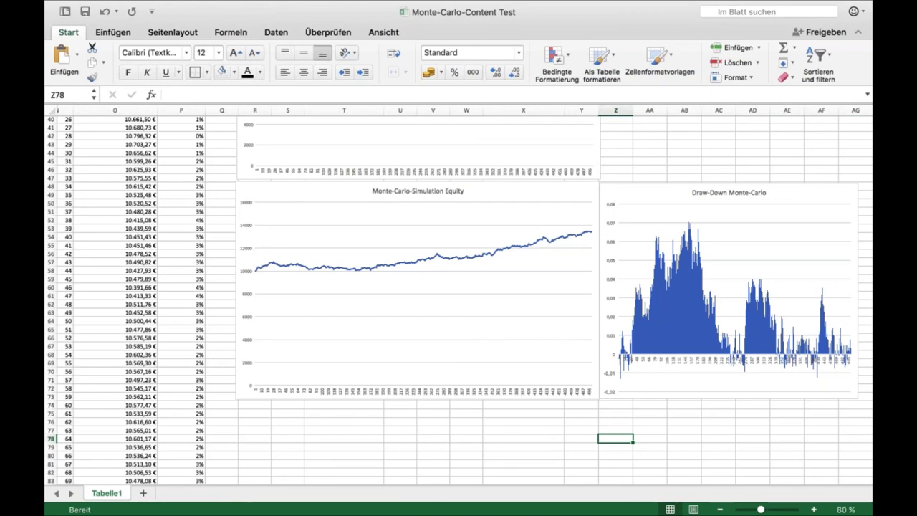
pyautogui.scroll(6, 594, 294)
pyautogui.hscroll(-2, 595, 294)
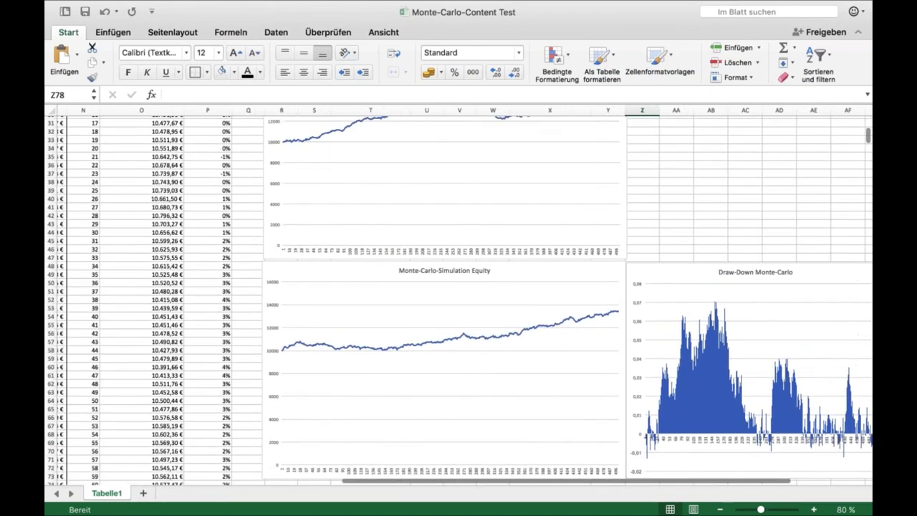
pyautogui.scroll(5, 594, 293)
pyautogui.hscroll(-1, 595, 294)
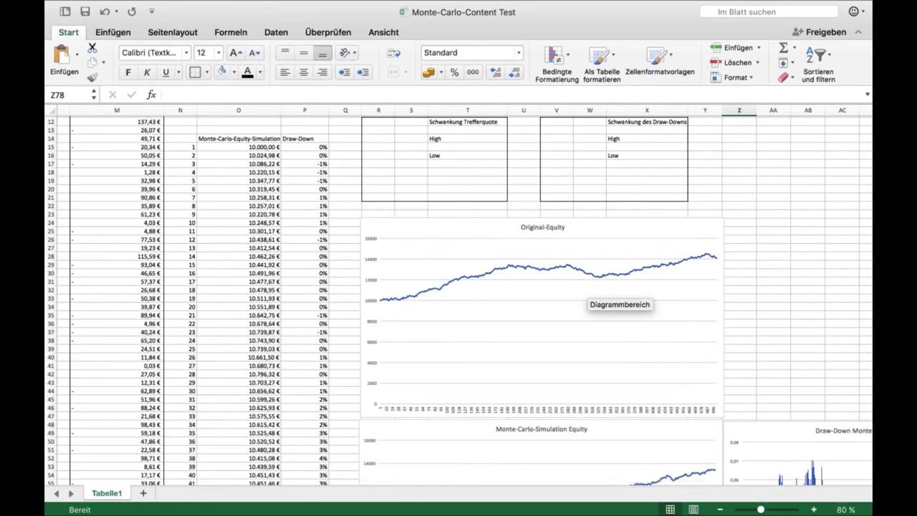
pyautogui.scroll(-10, 616, 297)
pyautogui.hscroll(3, 616, 297)
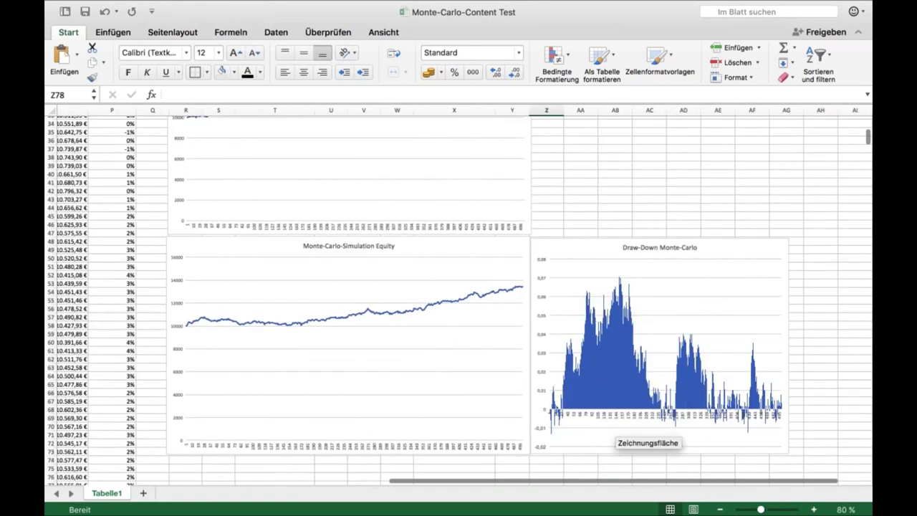
# Step: Switch to the PowerPoint presentation Webinar- Monte-Carlo-Simulation with its closing slide Vielen Dank
pyautogui.click(585, 473)
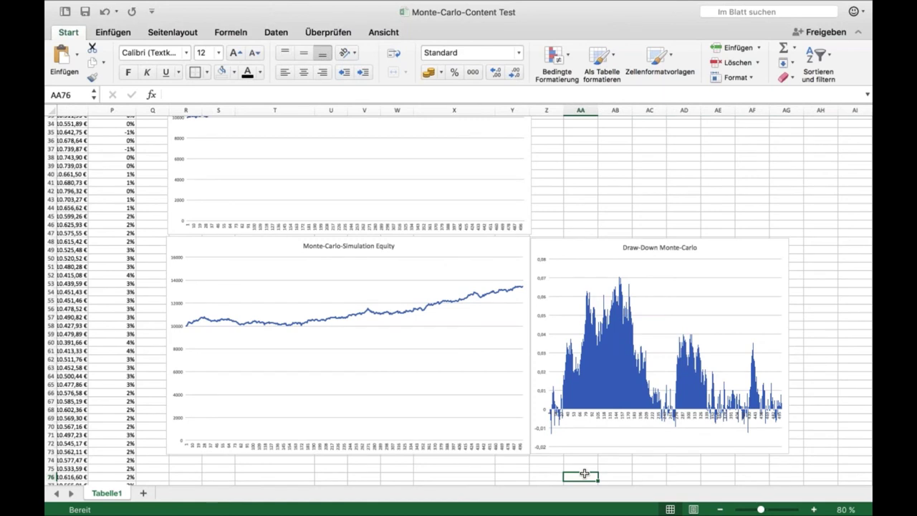
pyautogui.hotkey('ctrl', 'Left')
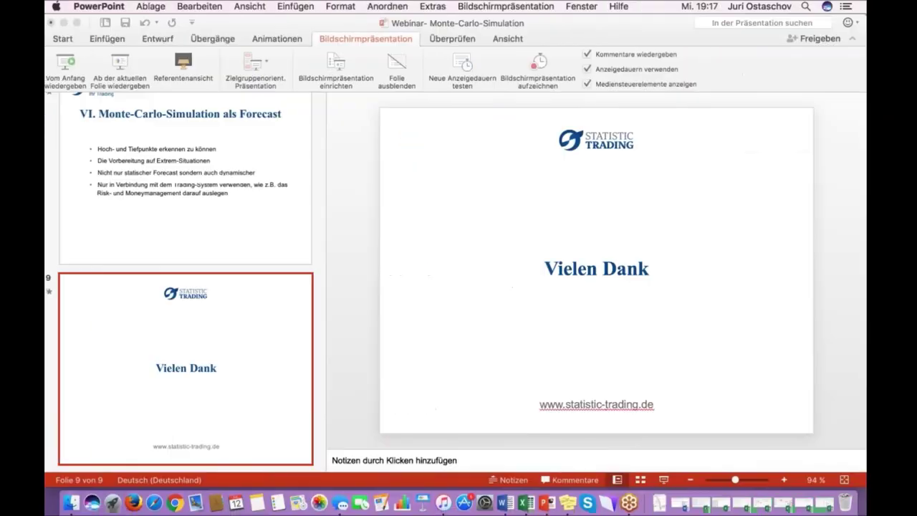